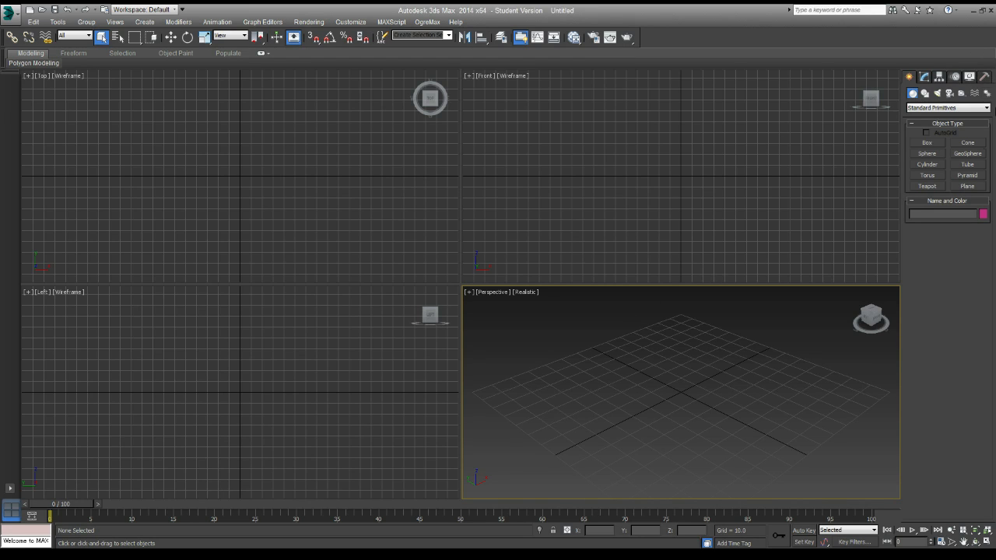
# Run the MAXScript from the Sins Reb Tool scripts folder and open the Sins of a Solar Empire - Rebellion utility
pyautogui.click(986, 78)
pyautogui.click(963, 216)
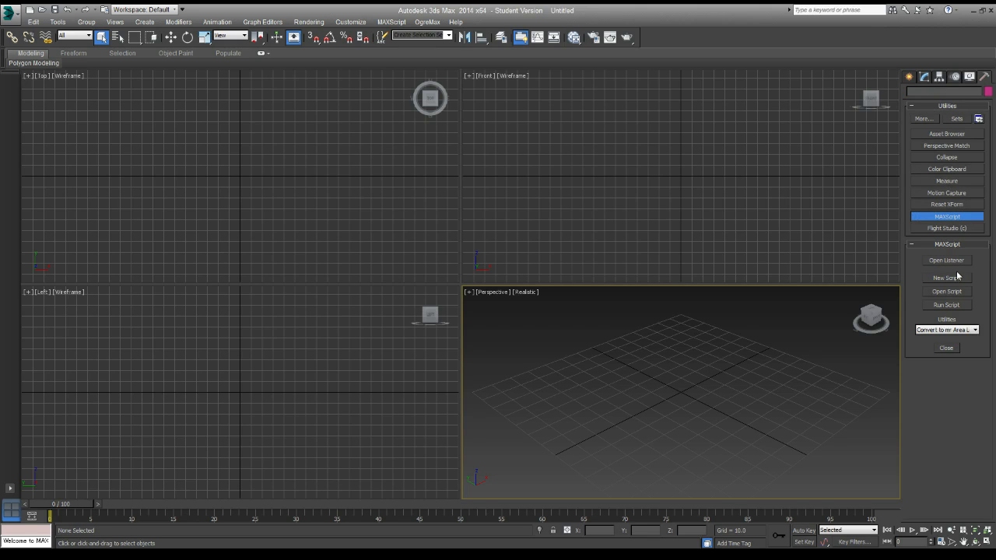
pyautogui.click(948, 306)
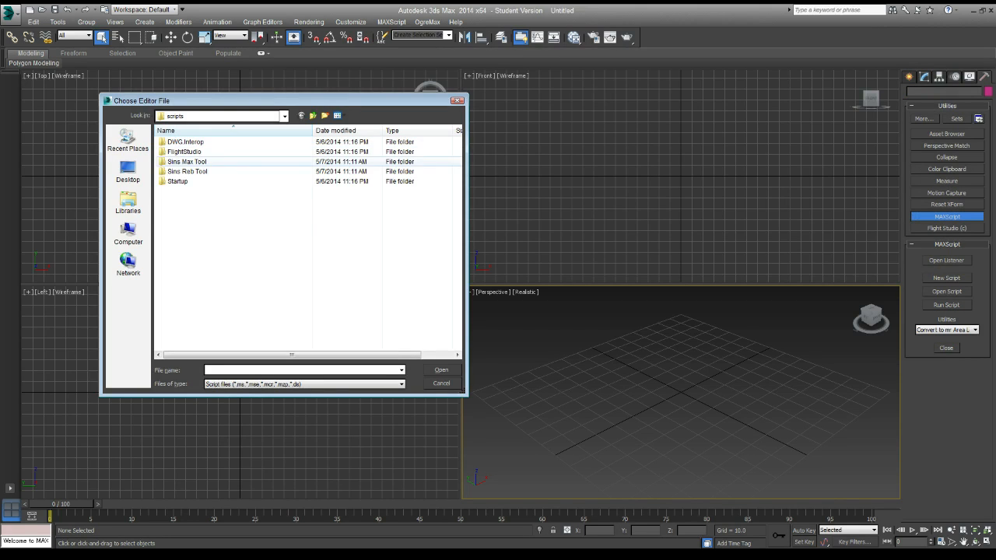
pyautogui.doubleClick(188, 171)
pyautogui.doubleClick(194, 161)
pyautogui.click(934, 332)
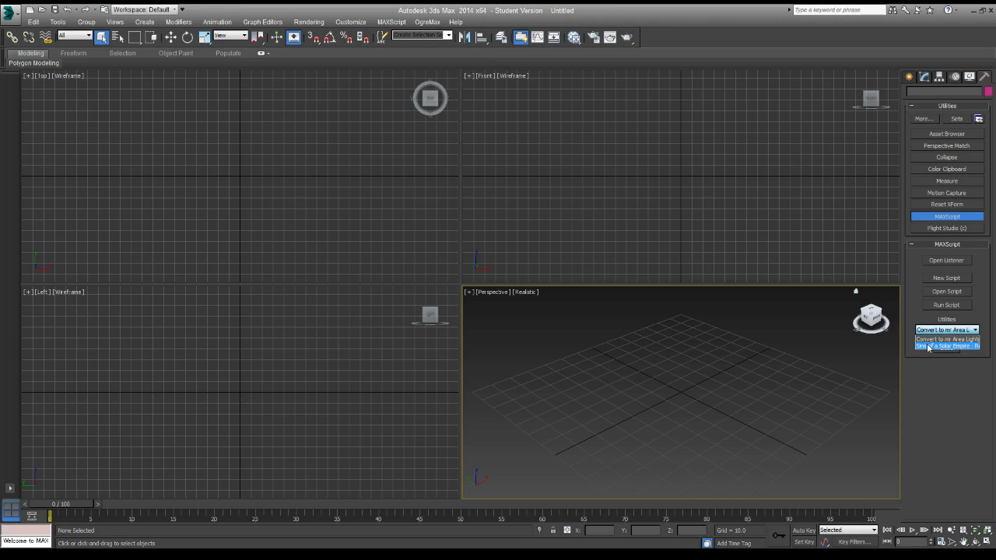
pyautogui.click(928, 346)
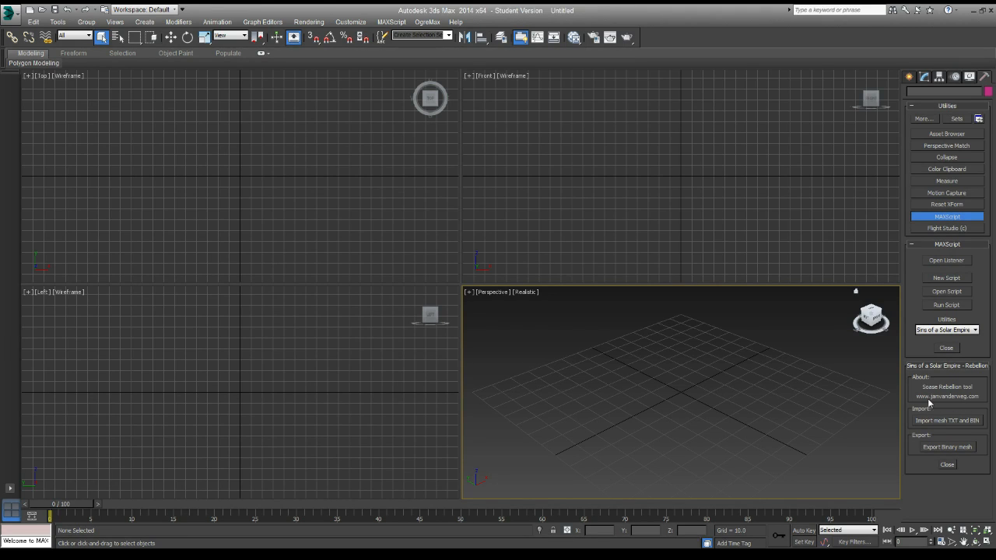
# Import CAPITAL_REPROTHANABB.mesh from the Mesh folder of SoGE Beta Reb - Republic with the Rebellion utility
pyautogui.click(965, 421)
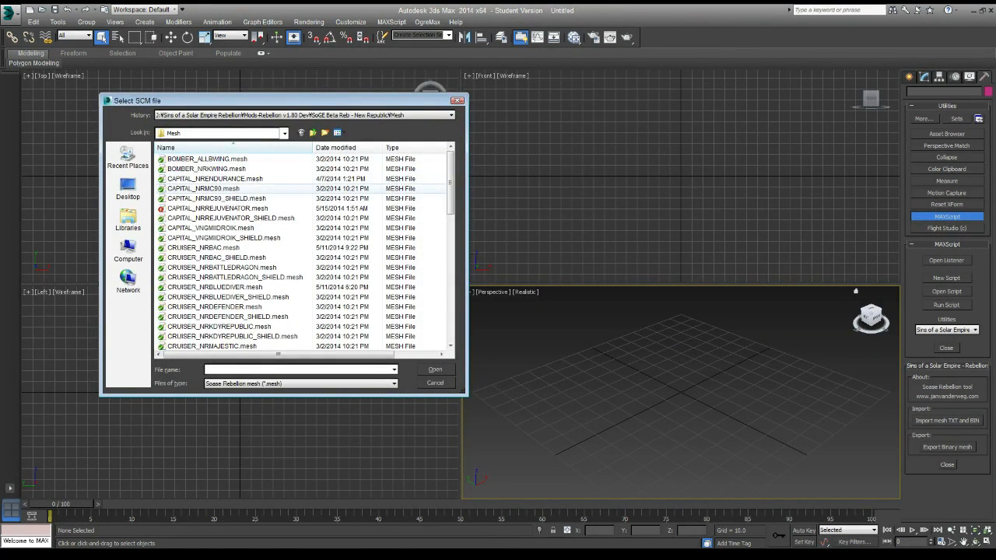
pyautogui.click(218, 199)
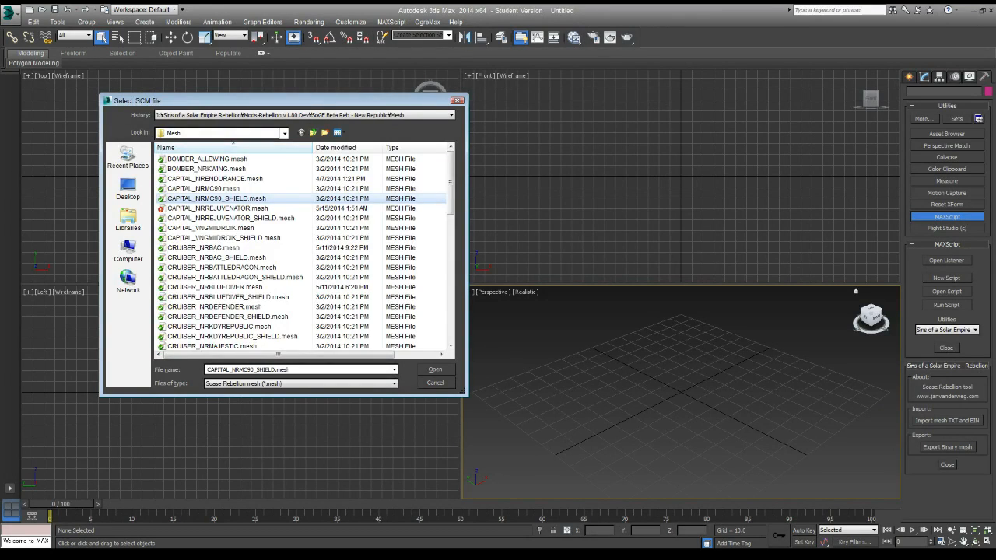
pyautogui.click(313, 132)
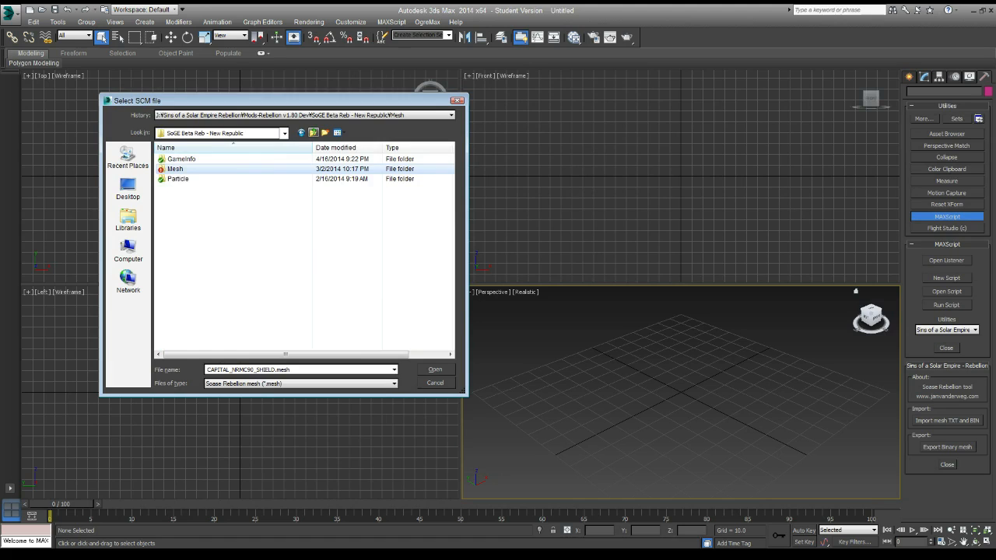
pyautogui.click(313, 133)
pyautogui.doubleClick(212, 317)
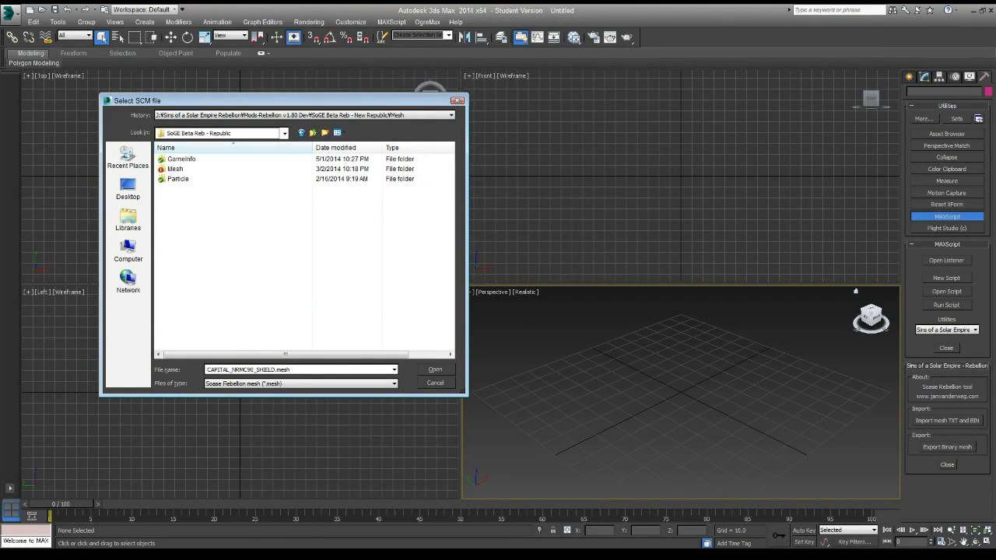
pyautogui.doubleClick(178, 169)
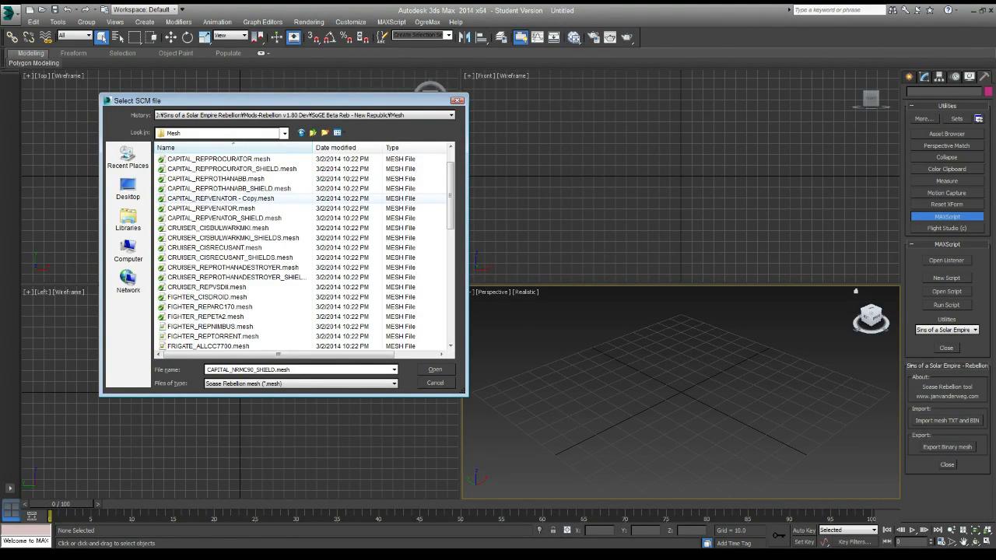
pyautogui.scroll(1, 225, 204)
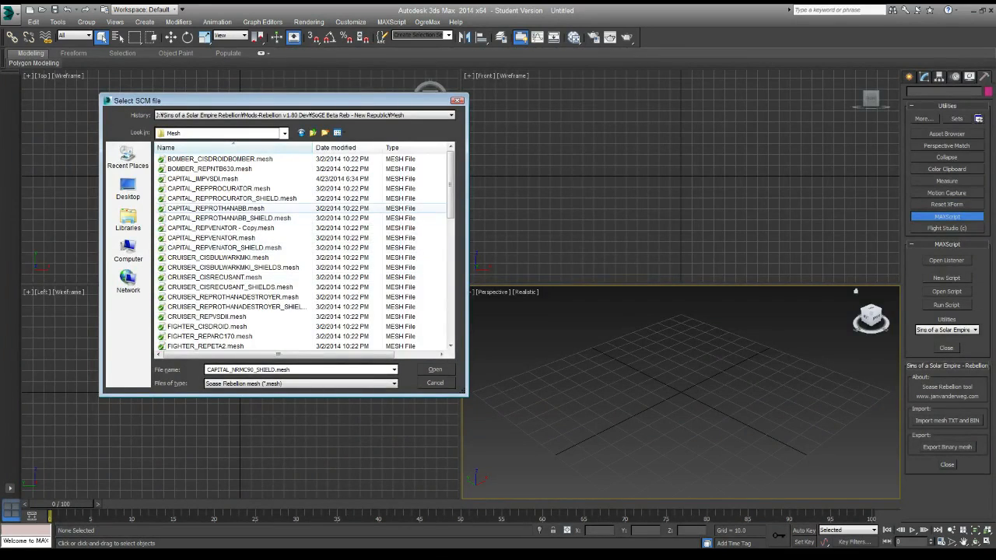
pyautogui.click(216, 209)
pyautogui.click(435, 370)
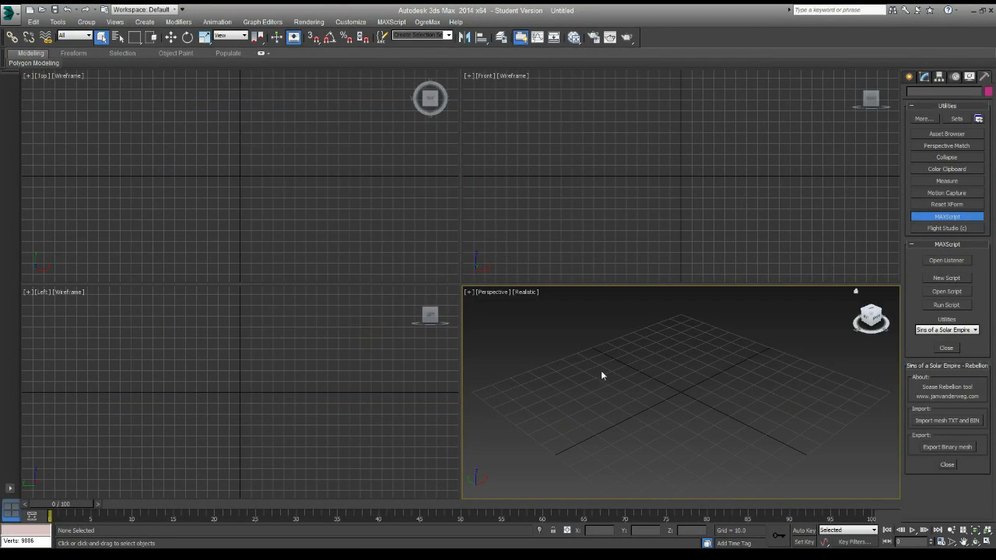
pyautogui.scroll(-3, 566, 337)
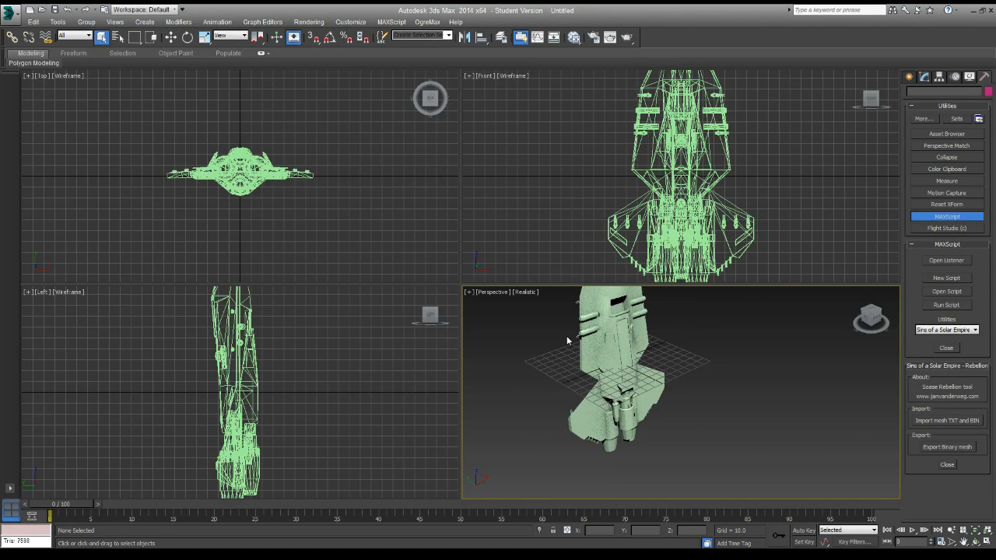
pyautogui.moveTo(871, 316); pyautogui.dragTo(871, 339)
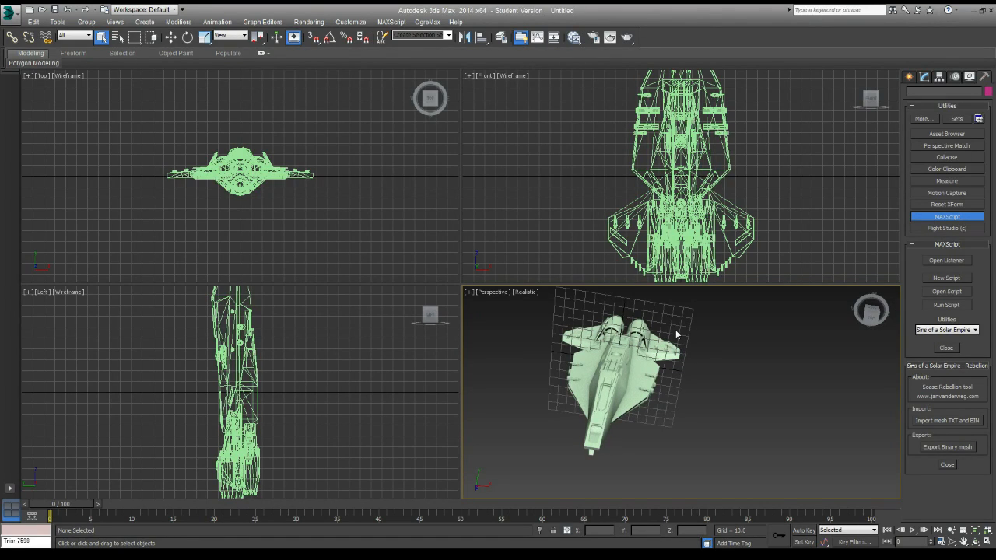
# Select the imported ship mesh and select all of its faces at polygon sub-object level
pyautogui.click(648, 366)
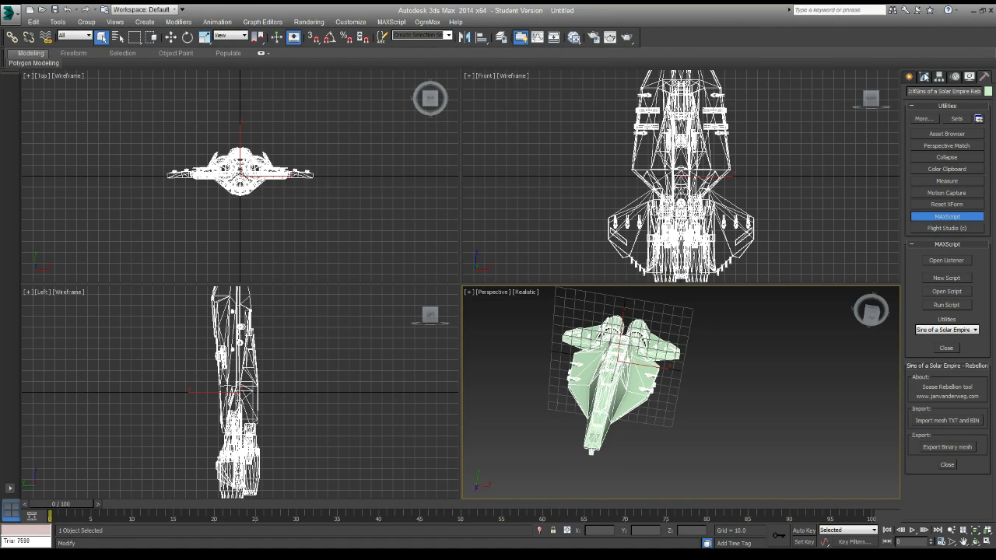
pyautogui.click(924, 77)
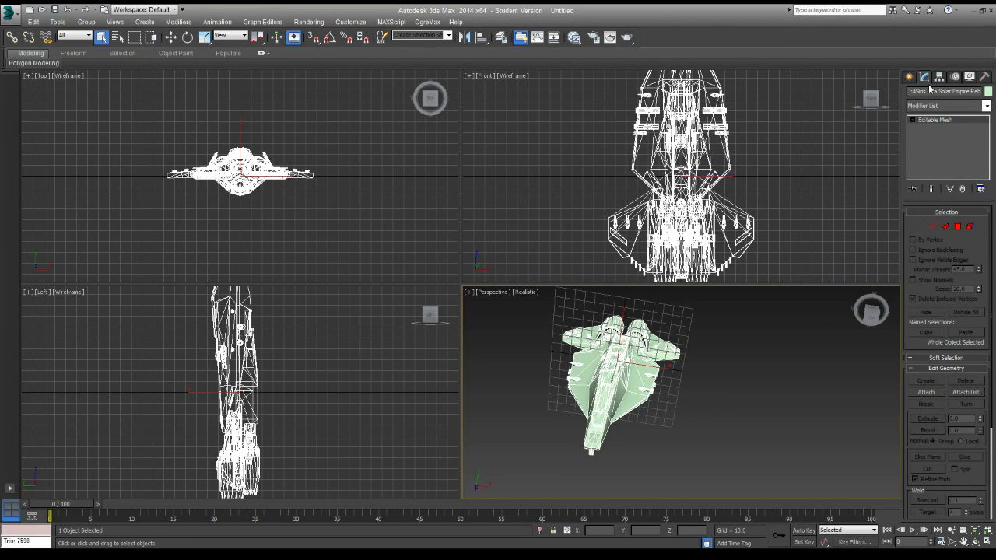
pyautogui.click(958, 228)
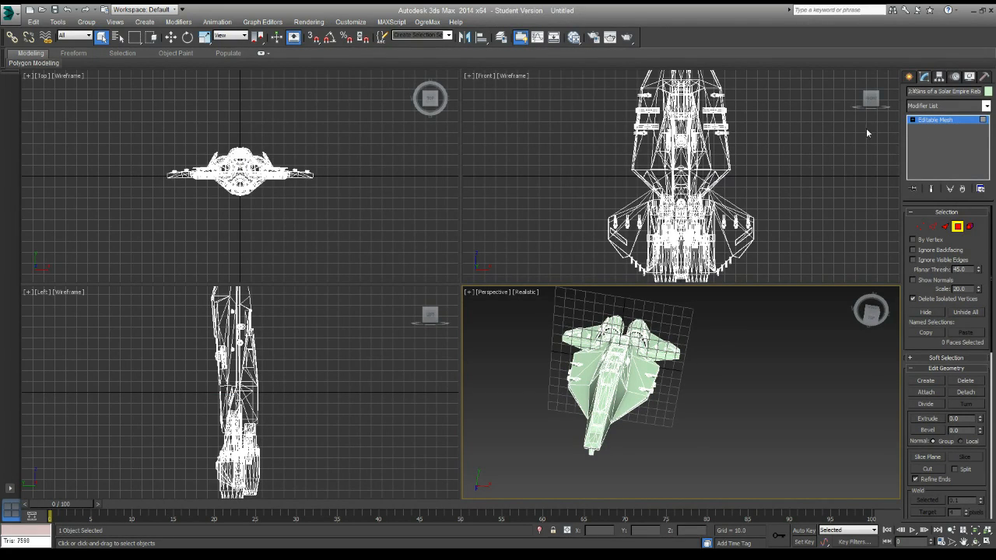
pyautogui.click(660, 212)
pyautogui.click(618, 298)
pyautogui.click(958, 228)
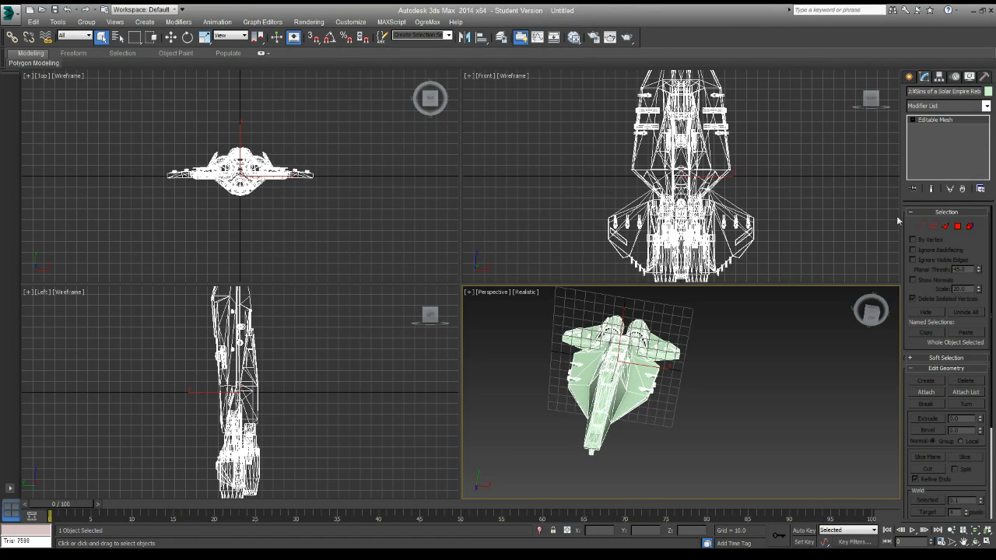
pyautogui.click(957, 228)
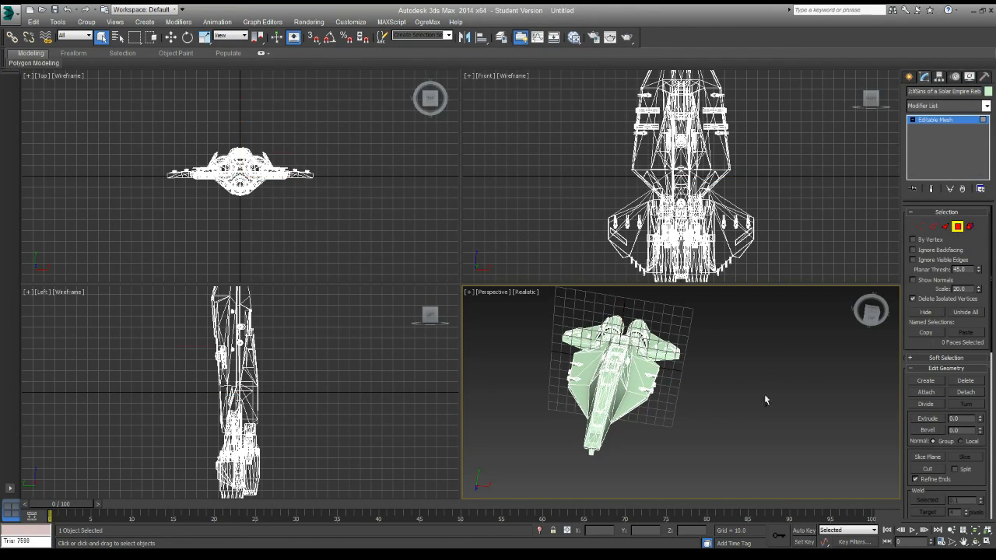
pyautogui.hotkey('ctrl', 'a')
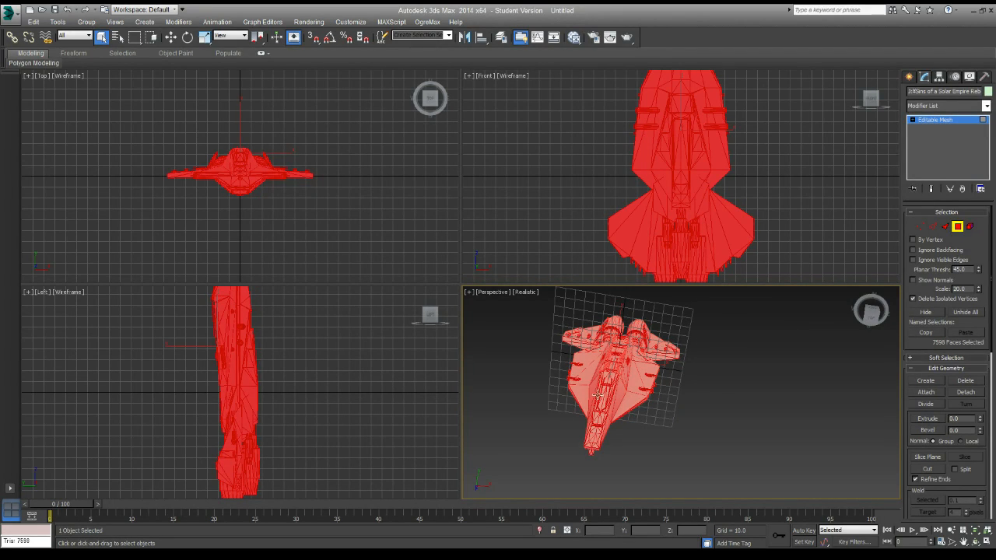
# Auto Smooth all of the ship's selected faces with a threshold of 35
pyautogui.scroll(-10, 992, 302)
pyautogui.scroll(-5, 948, 362)
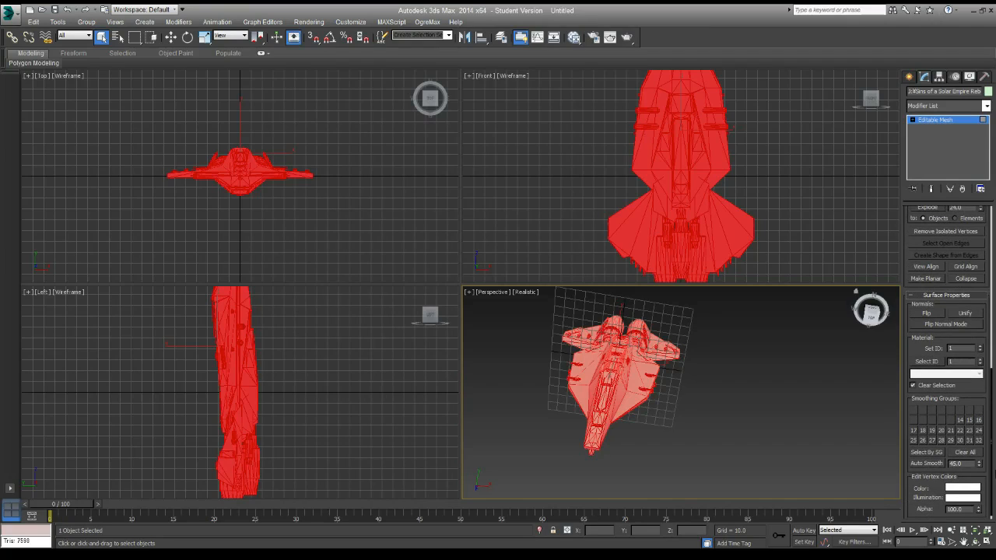
pyautogui.moveTo(958, 465); pyautogui.dragTo(912, 470)
pyautogui.write('35')
pyautogui.click(916, 466)
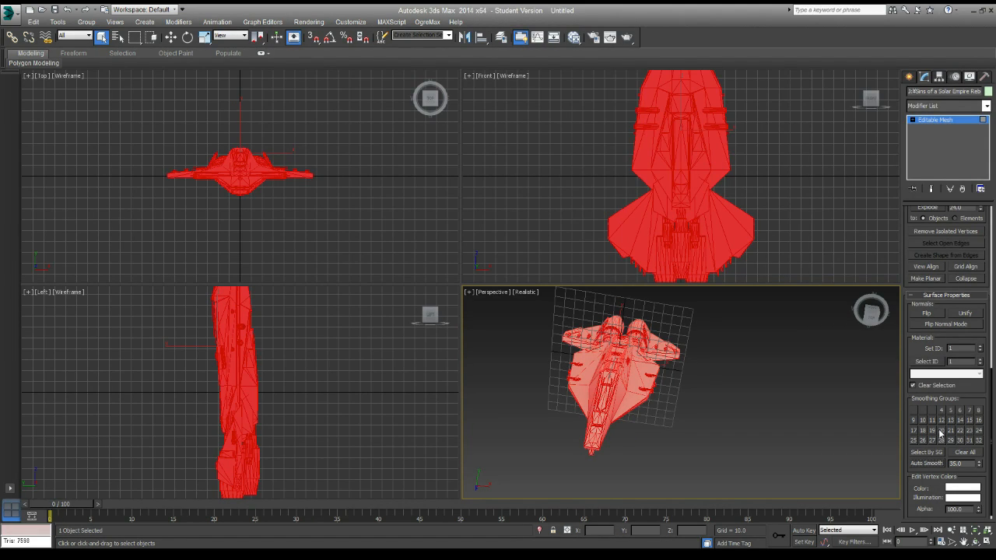
# Select the ship's faces by smoothing group 1 and detach them to an element
pyautogui.moveTo(990, 418)
pyautogui.mouseDown()
pyautogui.moveTo(993, 388)
pyautogui.moveTo(992, 410)
pyautogui.mouseUp()
pyautogui.click(932, 469)
pyautogui.click(537, 263)
pyautogui.moveTo(994, 427); pyautogui.dragTo(992, 407)
pyautogui.click(943, 495)
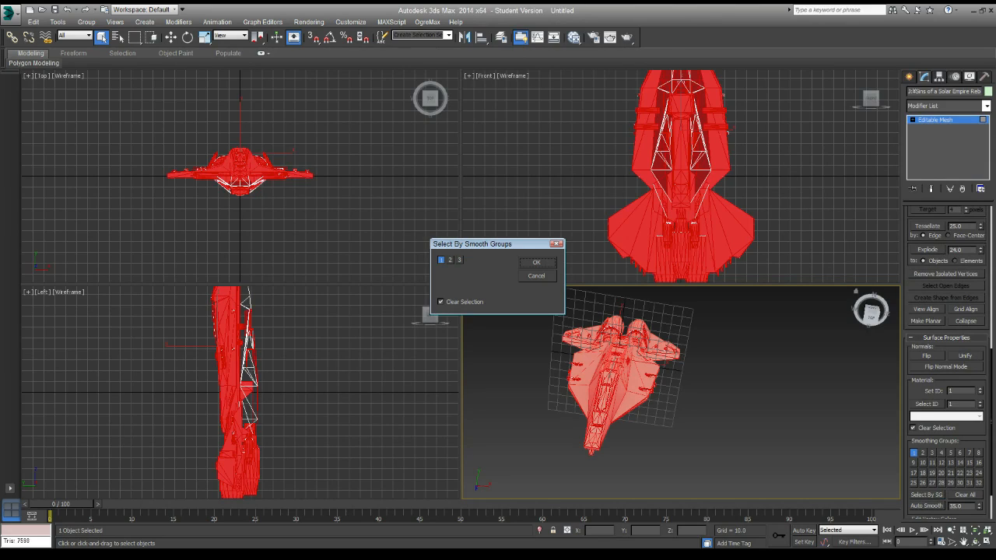
pyautogui.click(536, 263)
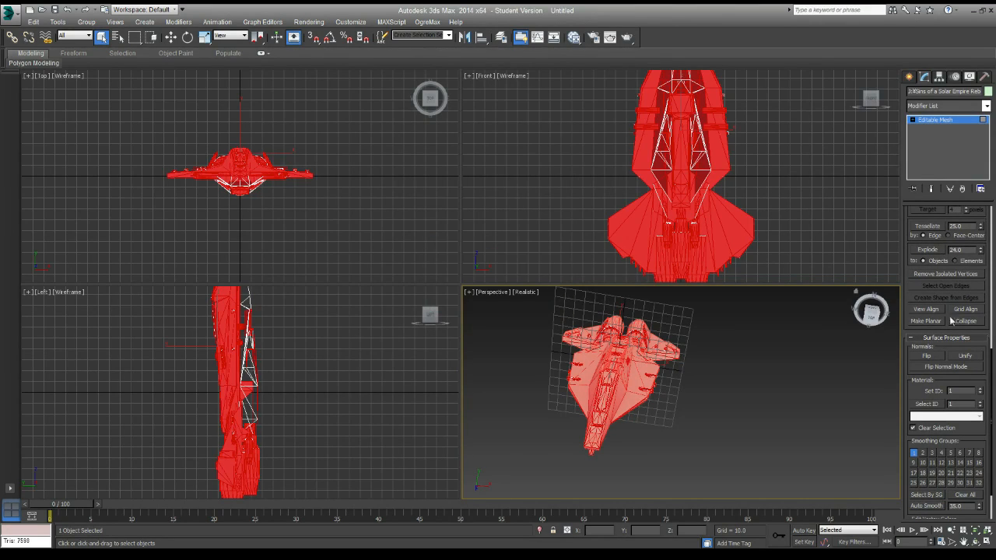
pyautogui.moveTo(993, 363); pyautogui.dragTo(993, 280)
pyautogui.click(966, 246)
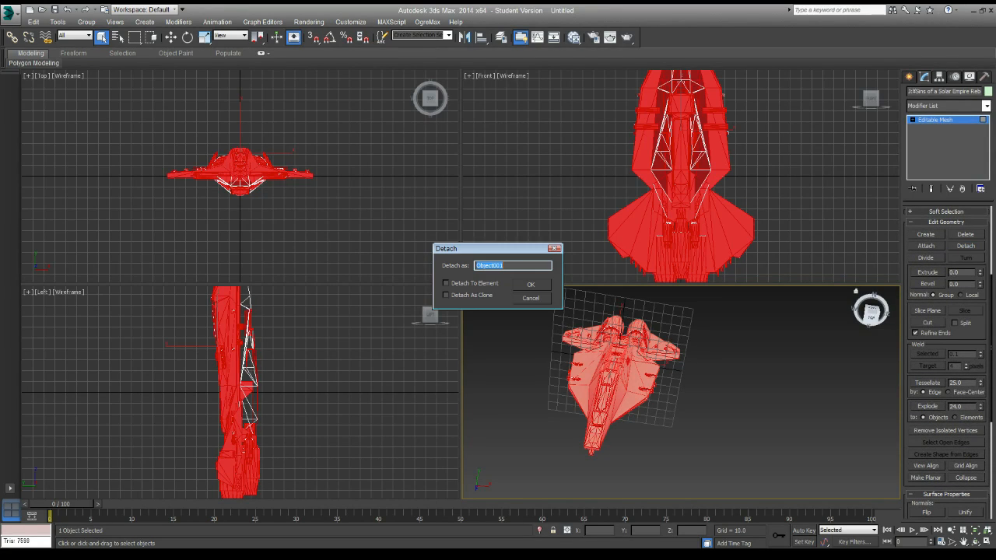
pyautogui.click(446, 284)
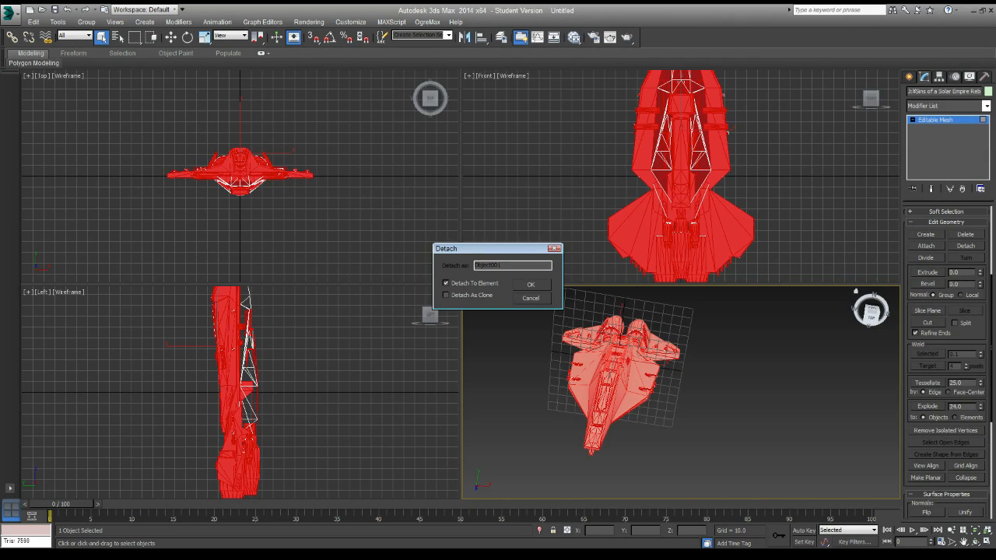
pyautogui.click(531, 285)
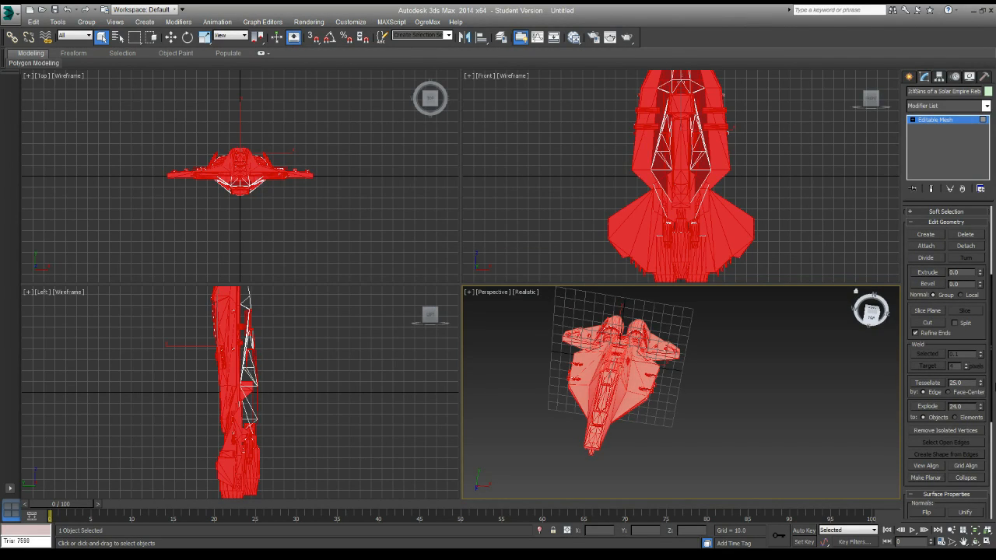
# Select only the faces in smoothing group 2 and detach them to an element
pyautogui.scroll(-2, 992, 395)
pyautogui.moveTo(991, 395); pyautogui.dragTo(993, 465)
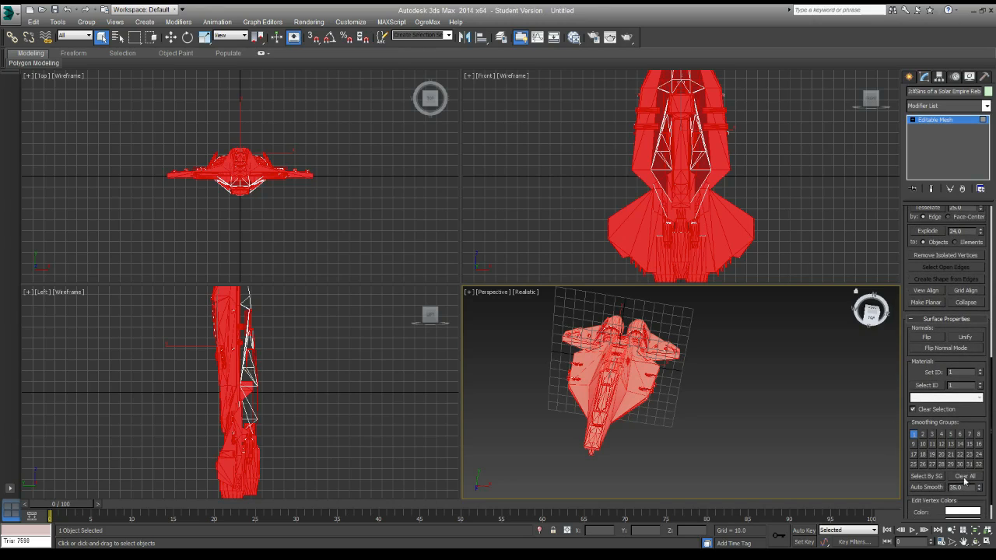
pyautogui.click(933, 477)
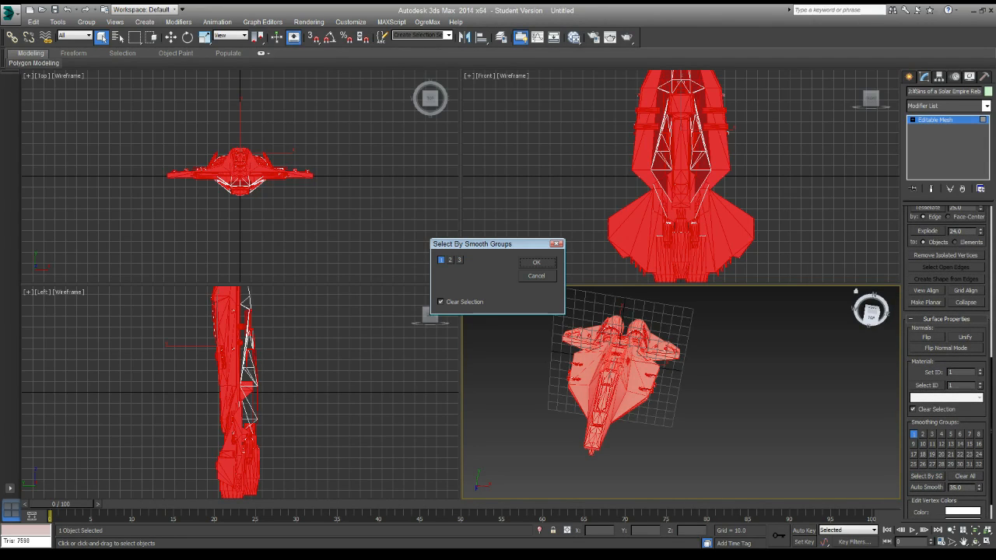
pyautogui.click(450, 260)
pyautogui.click(537, 263)
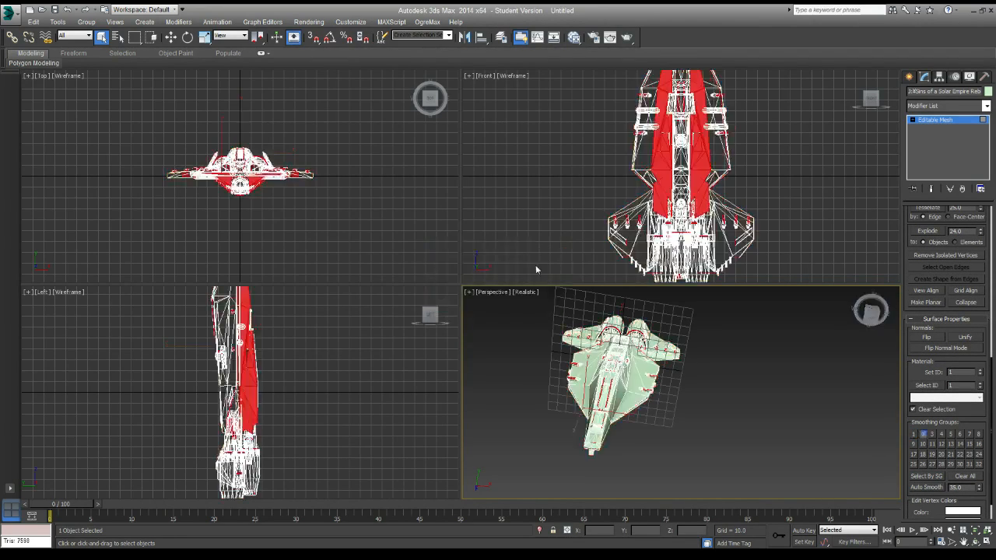
pyautogui.moveTo(992, 438); pyautogui.dragTo(992, 339)
pyautogui.click(965, 276)
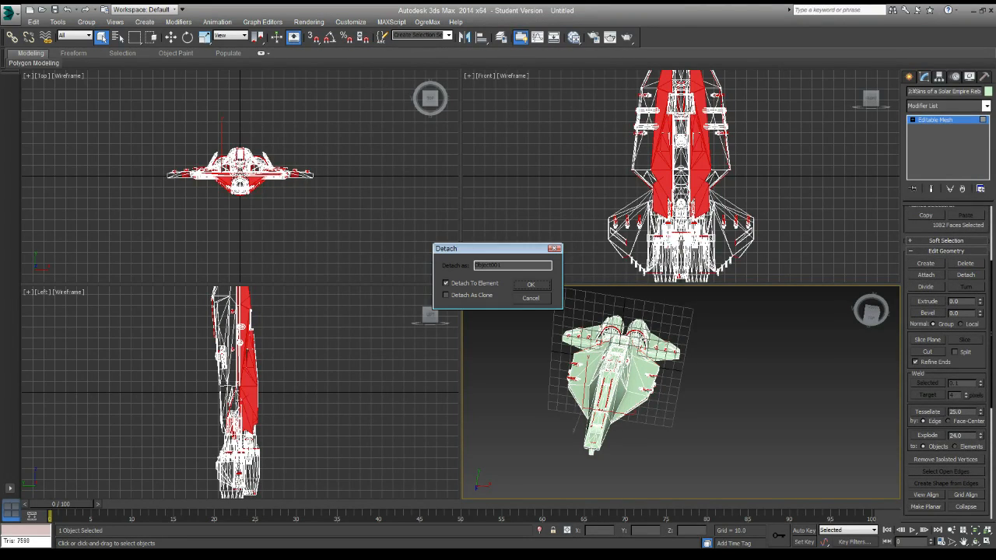
pyautogui.click(532, 286)
# Select only the faces in smoothing group 3 and detach them to an element
pyautogui.moveTo(992, 338); pyautogui.dragTo(994, 453)
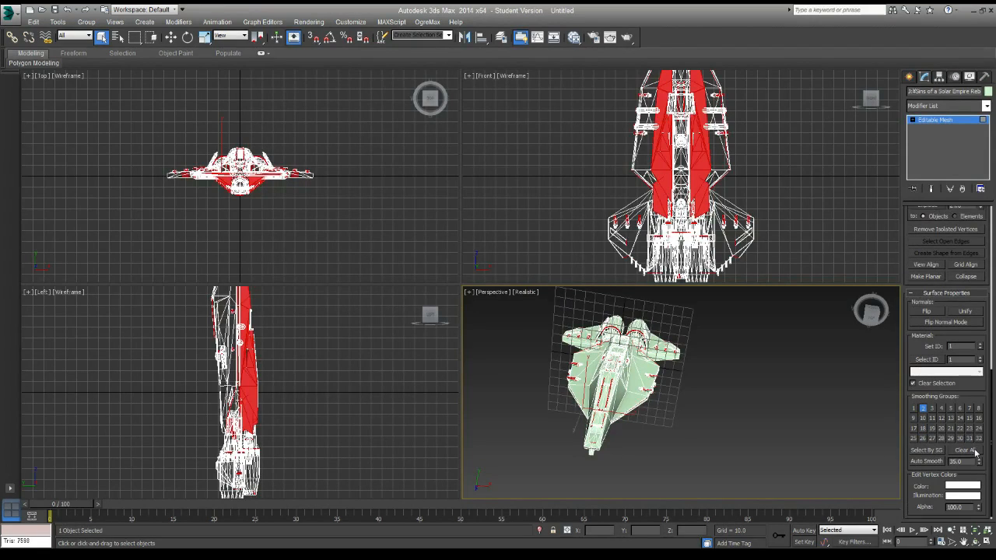
pyautogui.click(925, 444)
pyautogui.click(460, 260)
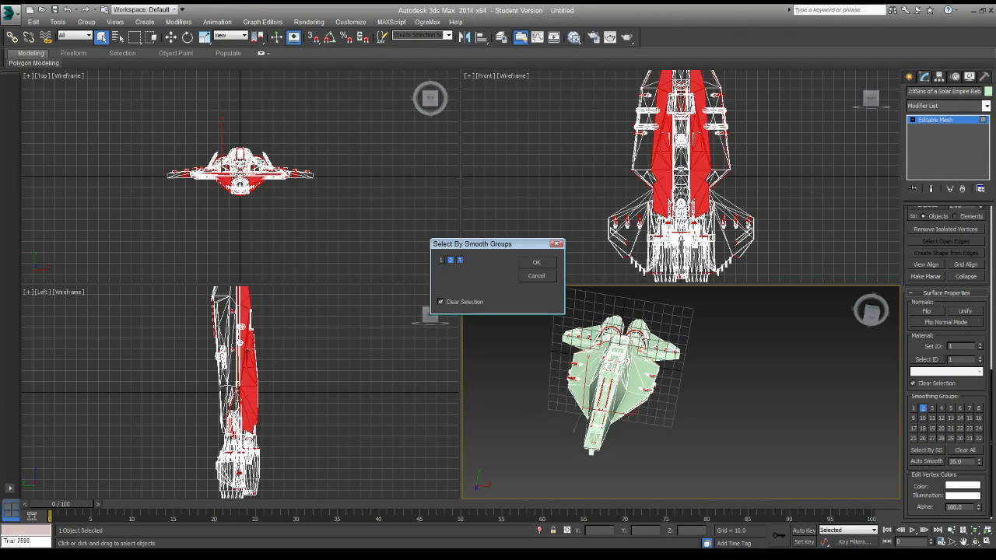
pyautogui.click(450, 260)
pyautogui.click(441, 302)
pyautogui.click(537, 262)
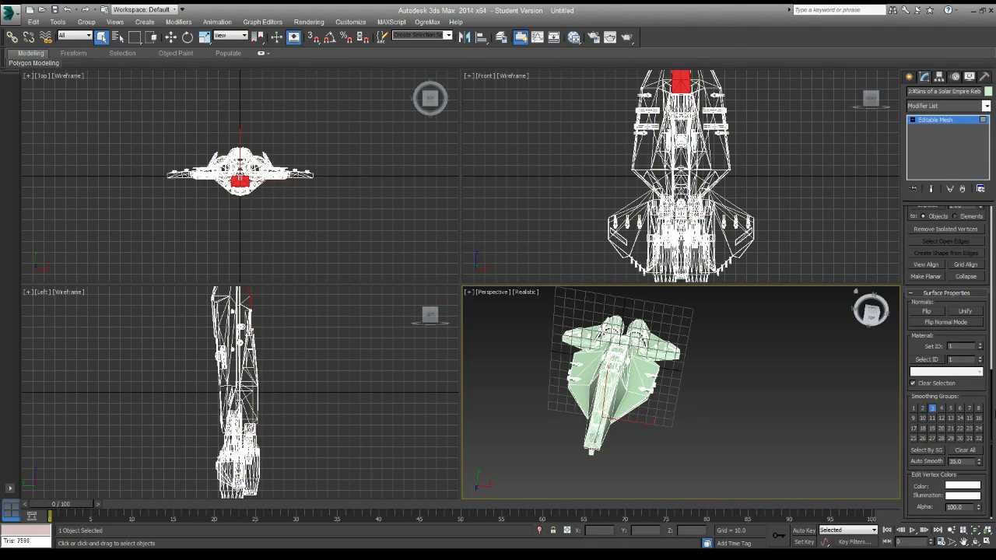
pyautogui.moveTo(991, 412); pyautogui.dragTo(994, 300)
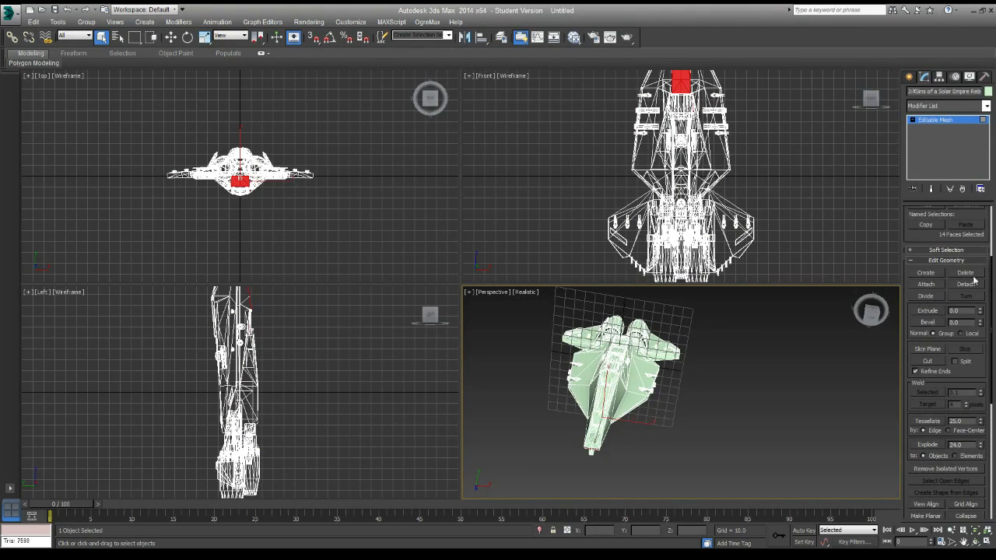
pyautogui.click(964, 287)
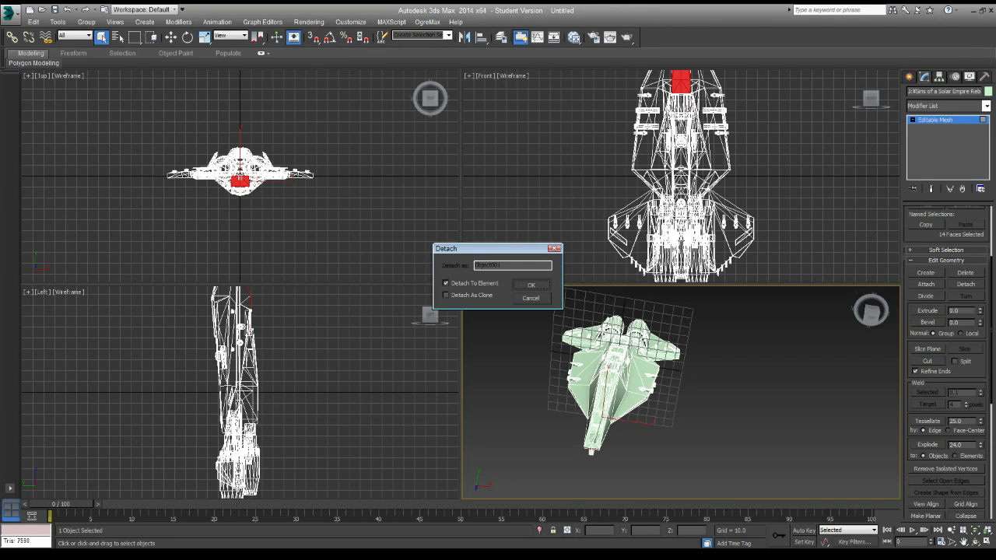
pyautogui.click(537, 284)
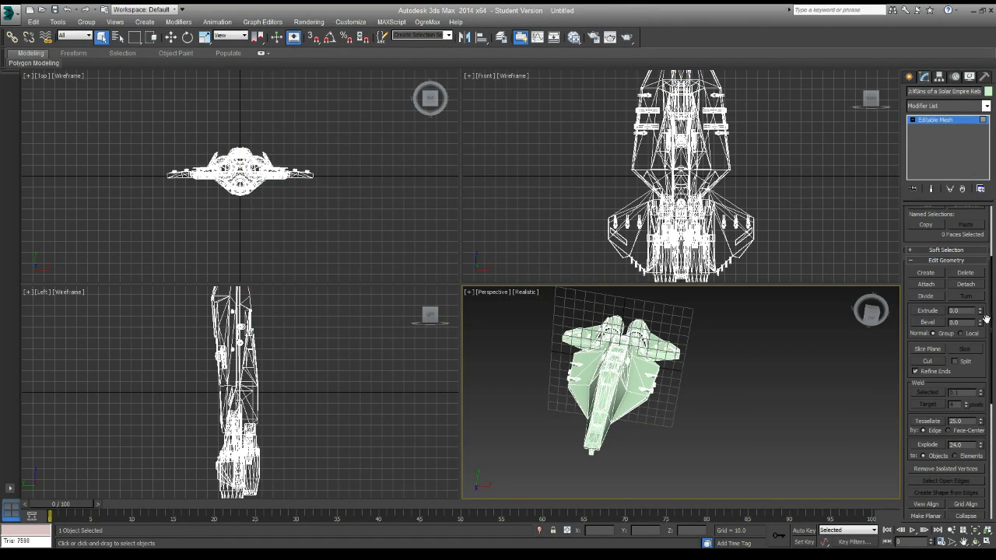
# Leave polygon sub-object level and reselect the ship as a whole object
pyautogui.moveTo(993, 315); pyautogui.dragTo(992, 261)
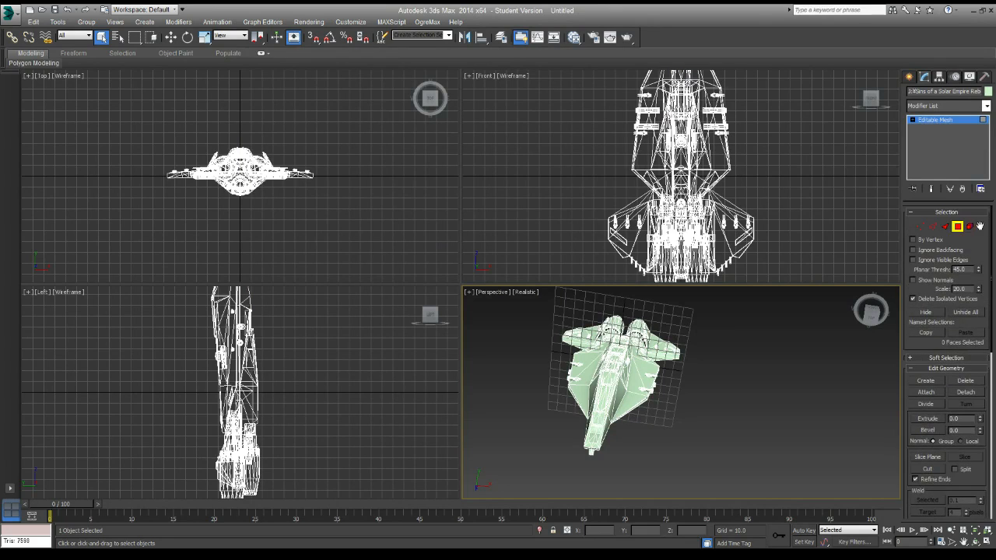
pyautogui.click(958, 228)
pyautogui.click(709, 369)
pyautogui.click(642, 377)
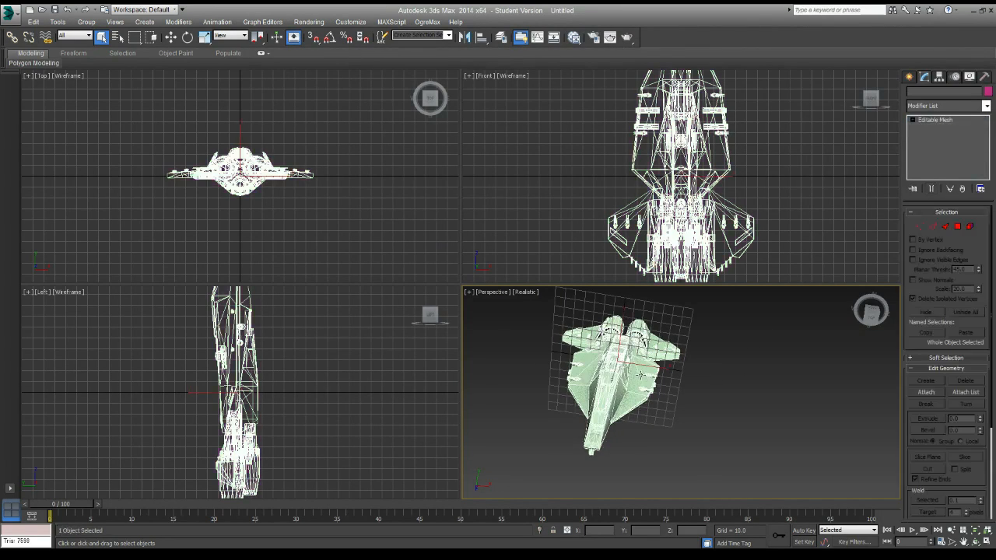
# Export the ship as rothBB in Autodesk Crosswalk XSI format to the SoGE Fixed Models folder, with Triangulate, Animation and Verbose enabled
pyautogui.click(11, 13)
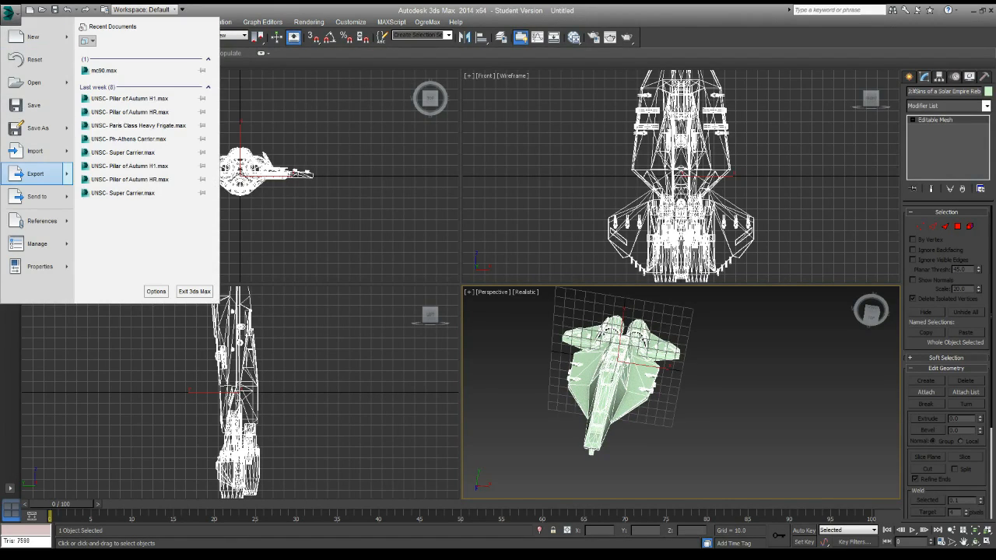
pyautogui.click(35, 174)
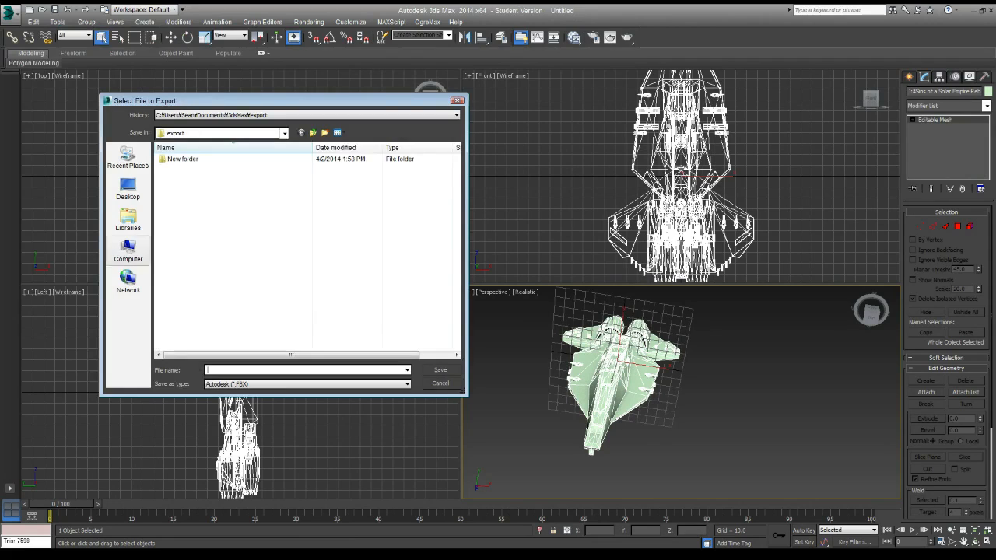
pyautogui.click(312, 384)
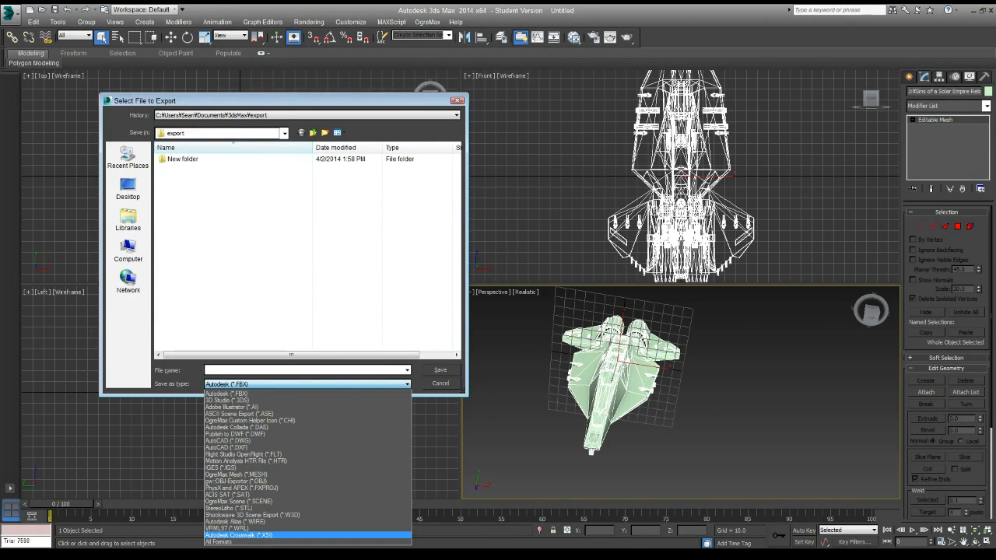
pyautogui.click(239, 535)
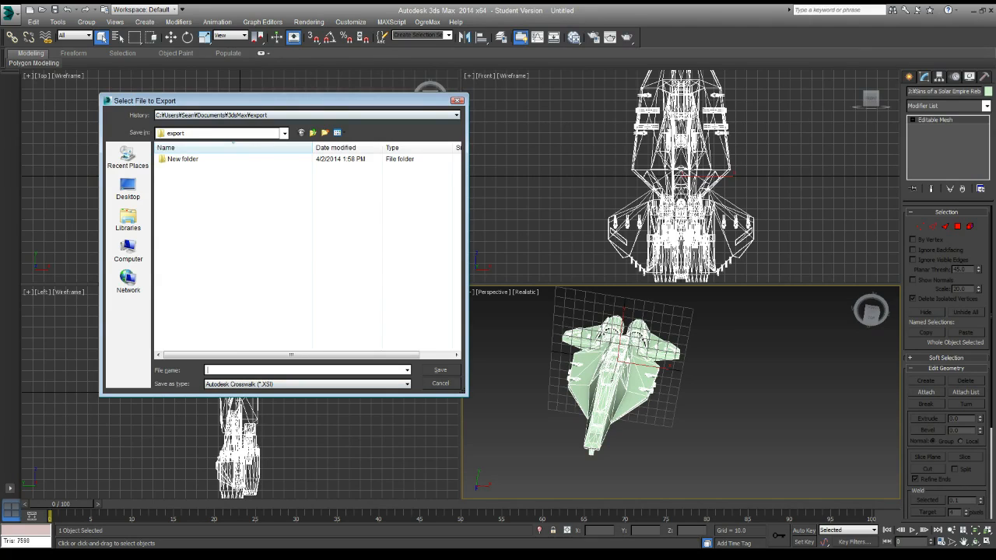
pyautogui.click(456, 115)
pyautogui.click(307, 131)
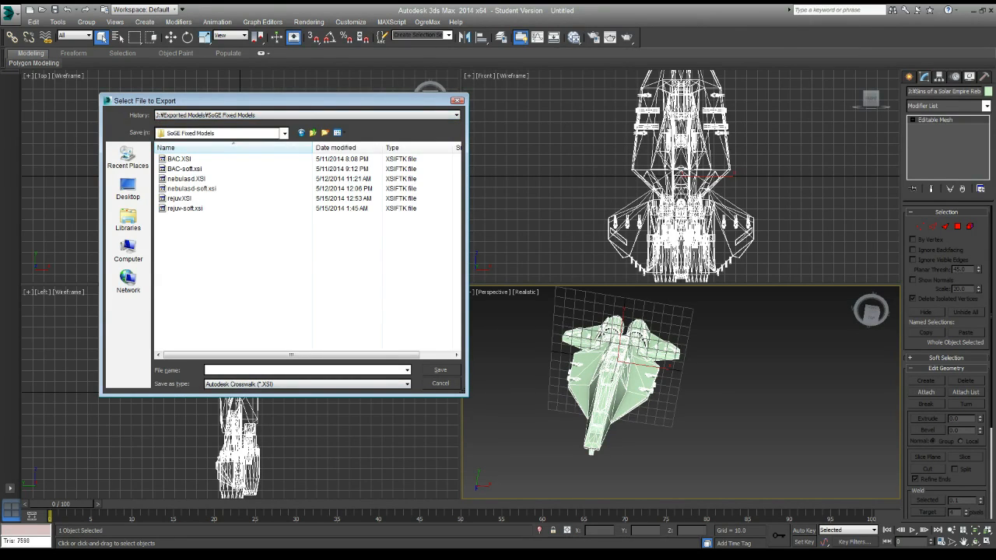
pyautogui.write('rothBB')
pyautogui.press('Return')
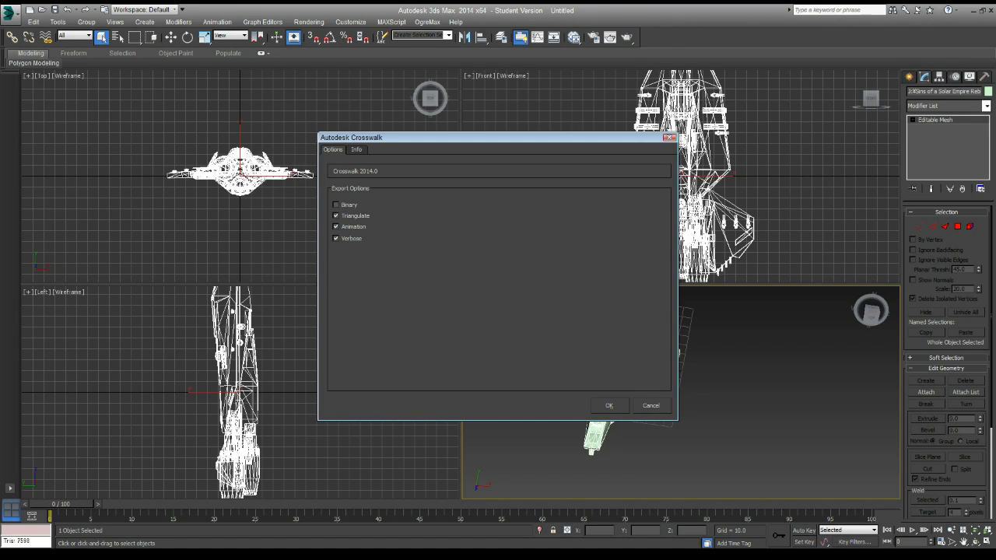
pyautogui.click(609, 405)
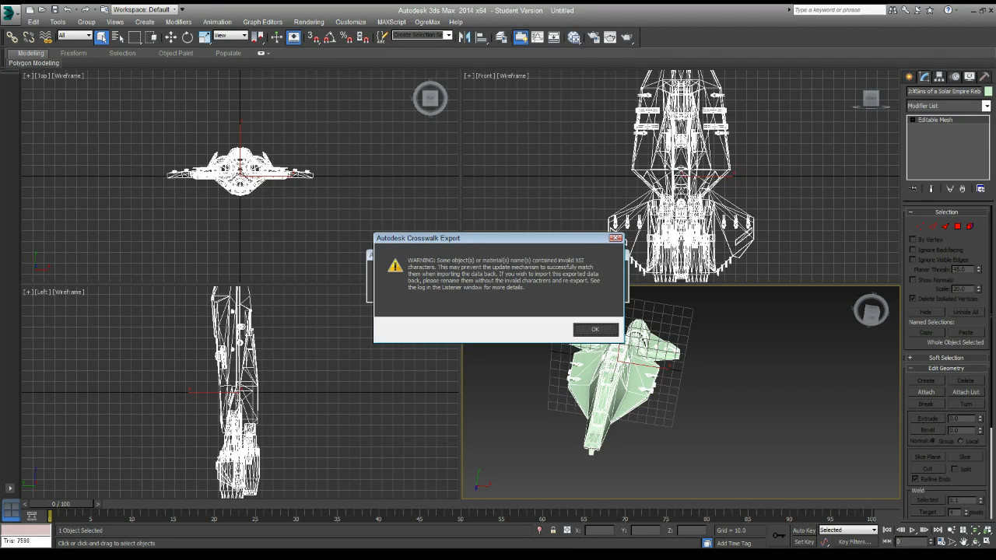
pyautogui.click(593, 330)
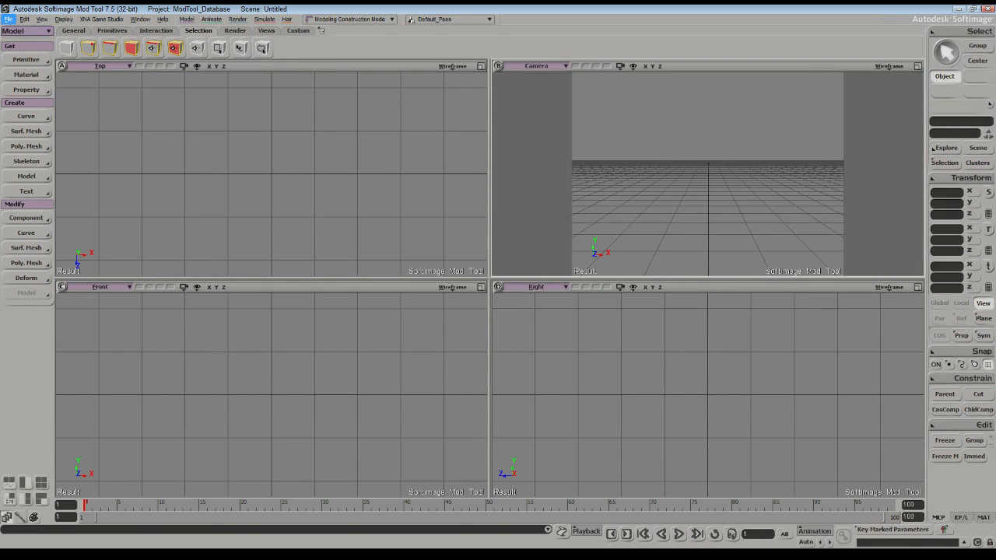
# Switch to Softimage Mod Tool and import rothBB.XSI from the SoGE Fixed Models folder through Crosswalk
pyautogui.click(8, 18)
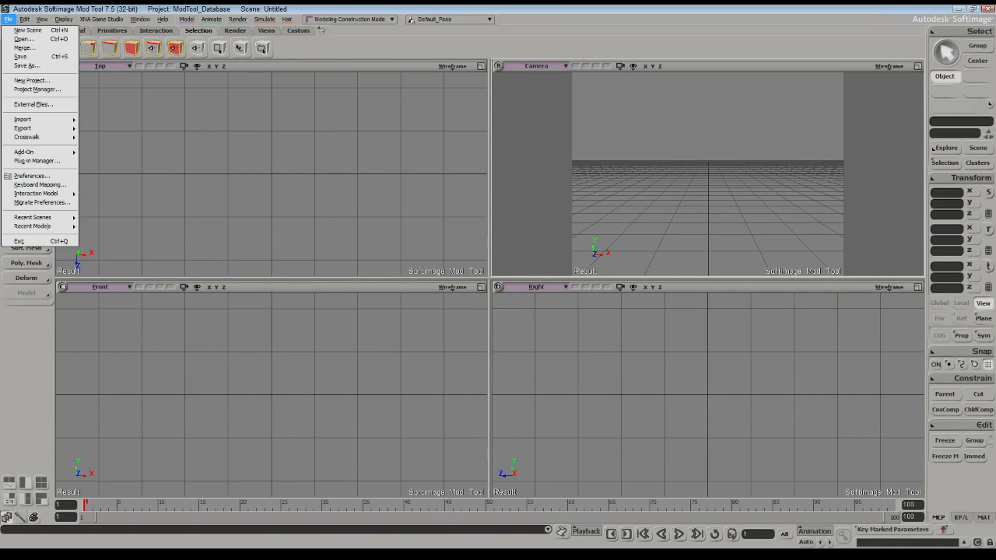
pyautogui.moveTo(24, 128)
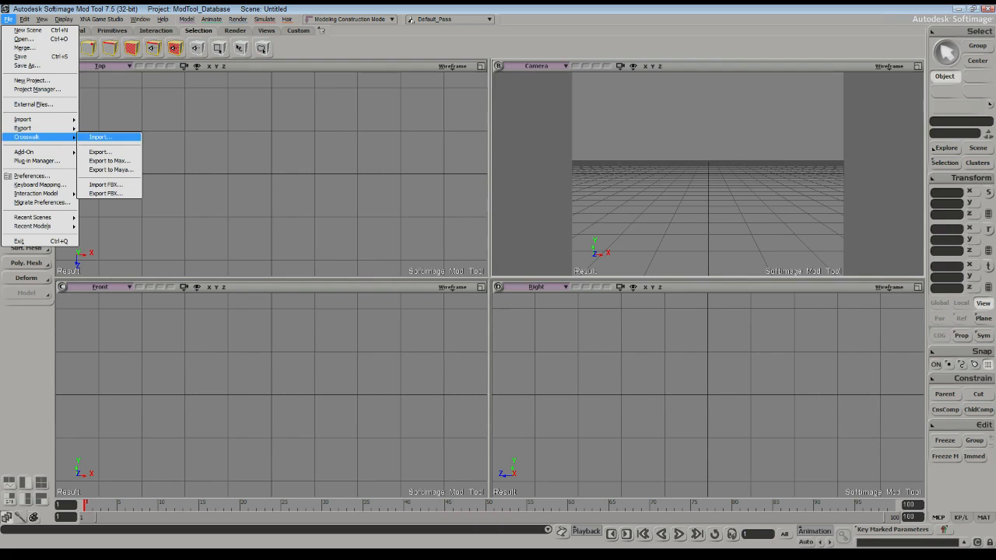
pyautogui.click(102, 137)
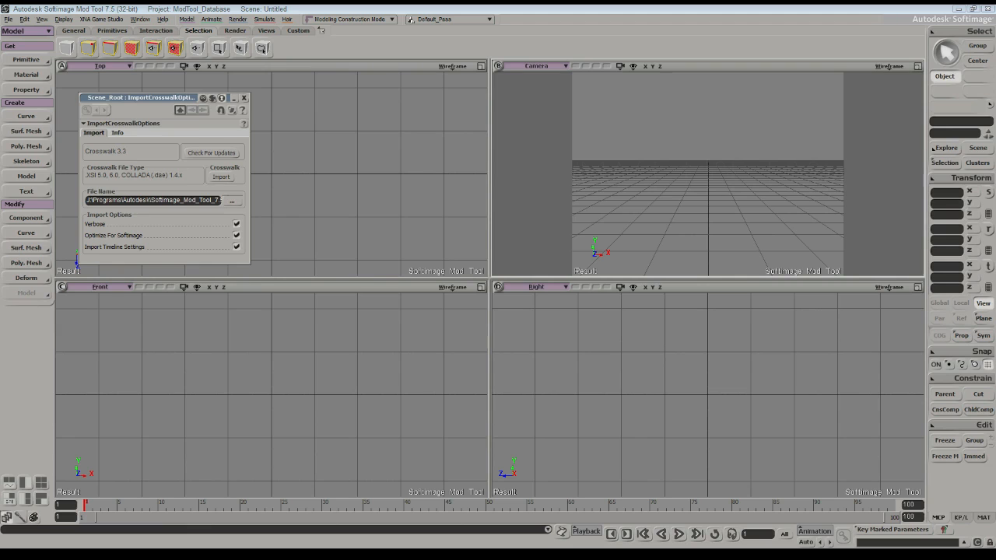
pyautogui.click(231, 201)
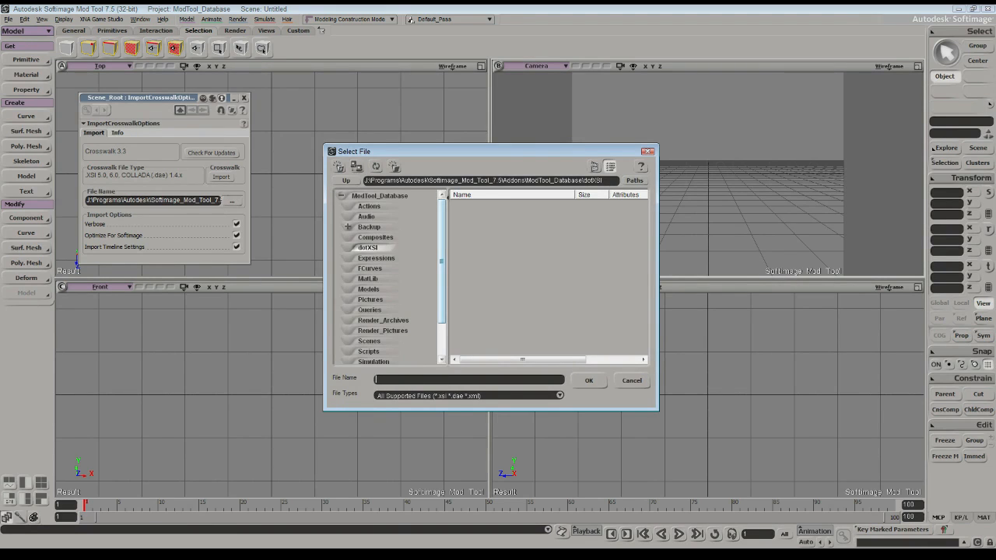
pyautogui.click(338, 166)
pyautogui.click(405, 266)
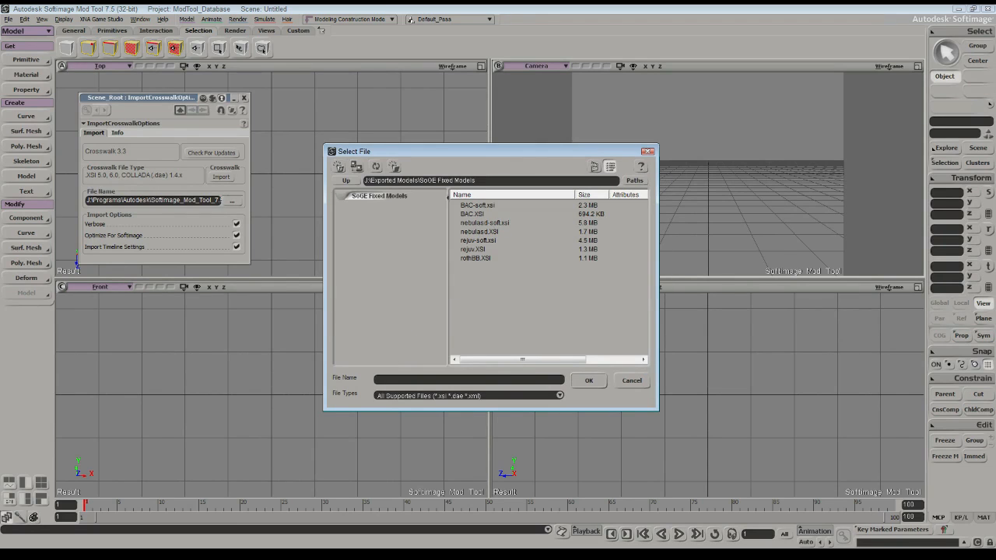
pyautogui.doubleClick(475, 258)
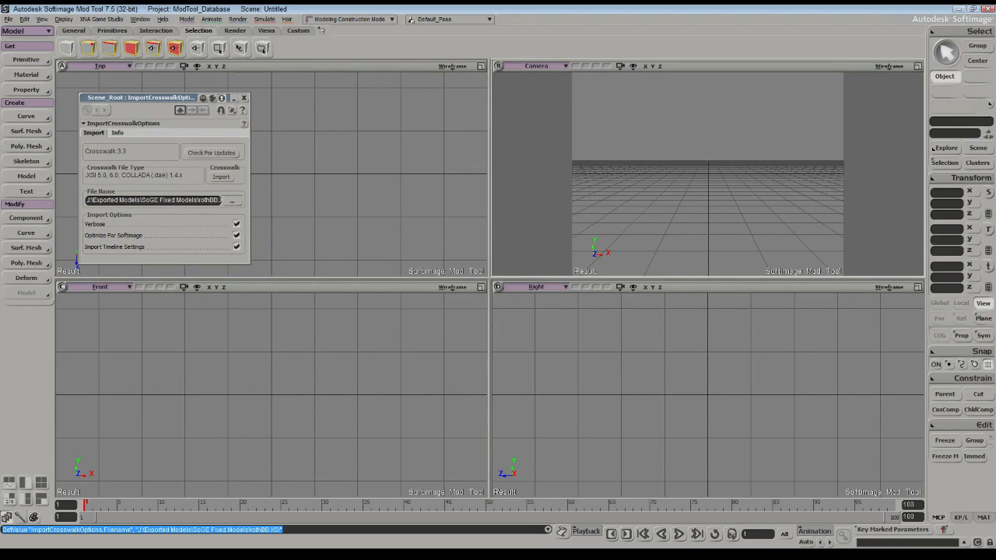
pyautogui.click(221, 177)
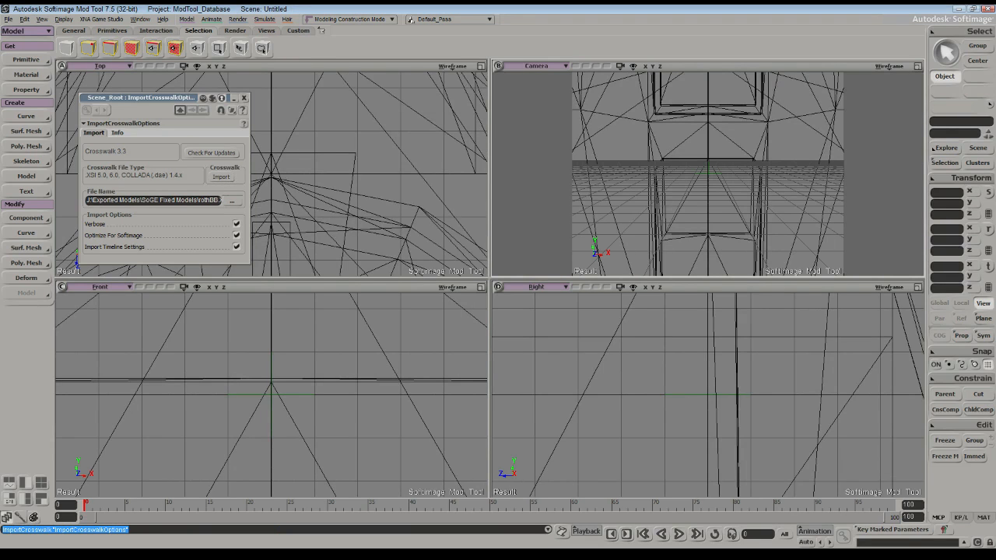
pyautogui.click(244, 98)
# Examine the imported ship's overall shape in the Top, Camera, Front and Right views
pyautogui.scroll(-10, 709, 174)
pyautogui.scroll(-4, 272, 174)
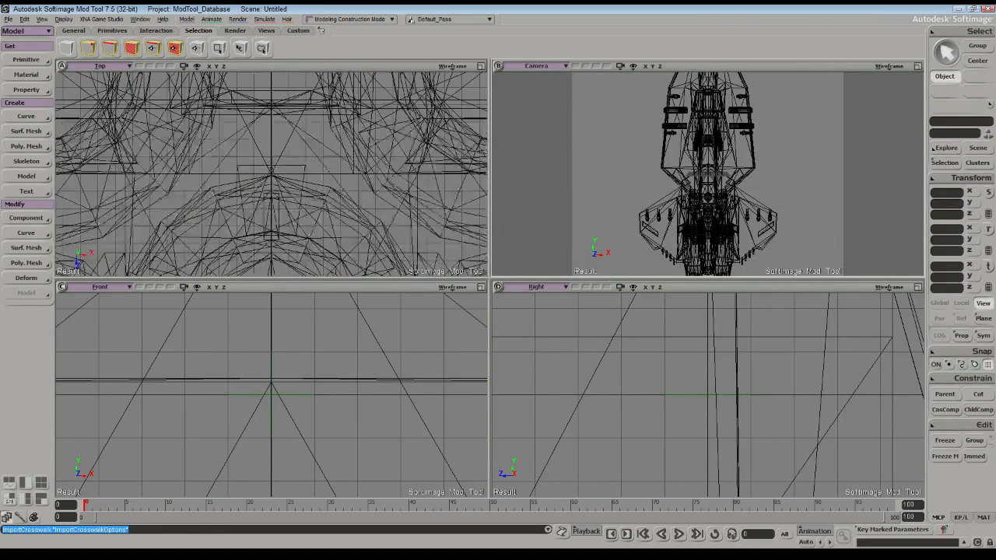
pyautogui.scroll(-8, 272, 175)
pyautogui.scroll(-9, 272, 395)
pyautogui.scroll(-2, 708, 394)
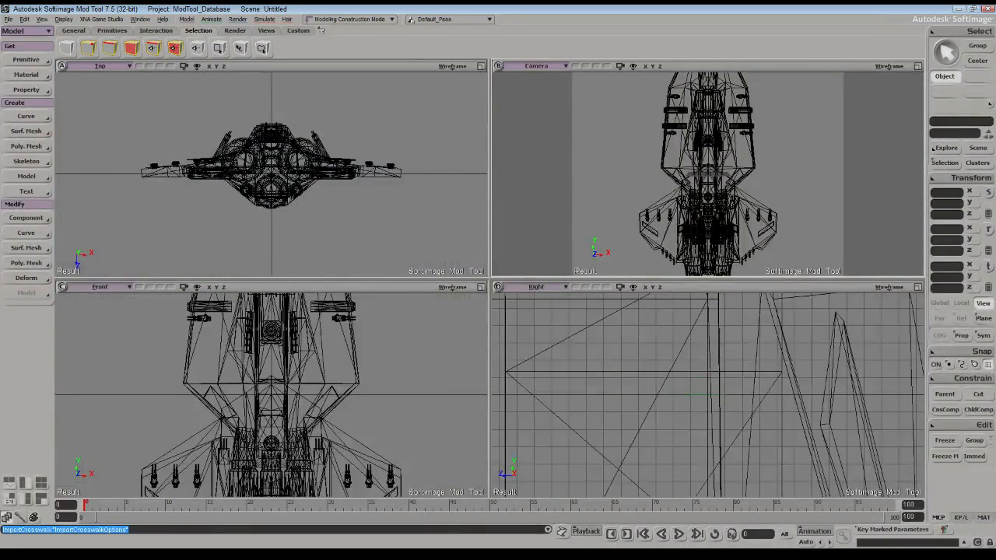
pyautogui.scroll(-5, 708, 394)
pyautogui.scroll(-6, 272, 395)
pyautogui.scroll(-5, 709, 395)
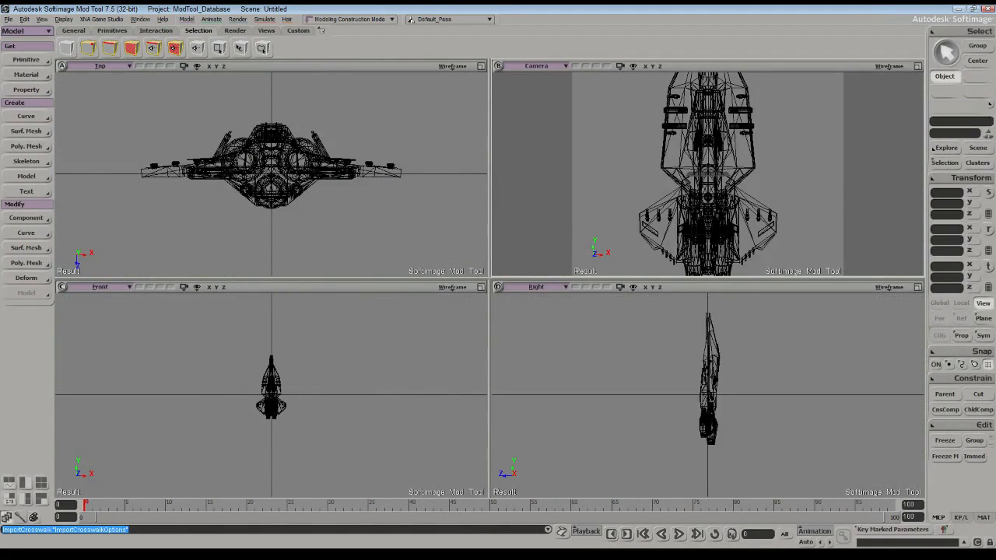
# Reparent the ship mesh from MAXSceneRoot directly to Scene_Root in the scene Explorer
pyautogui.press('8')
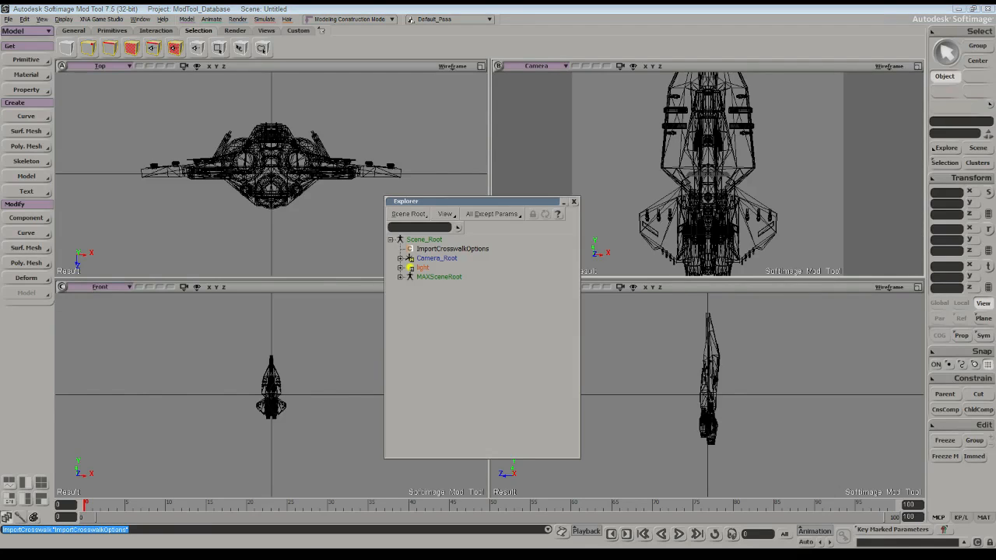
pyautogui.click(400, 277)
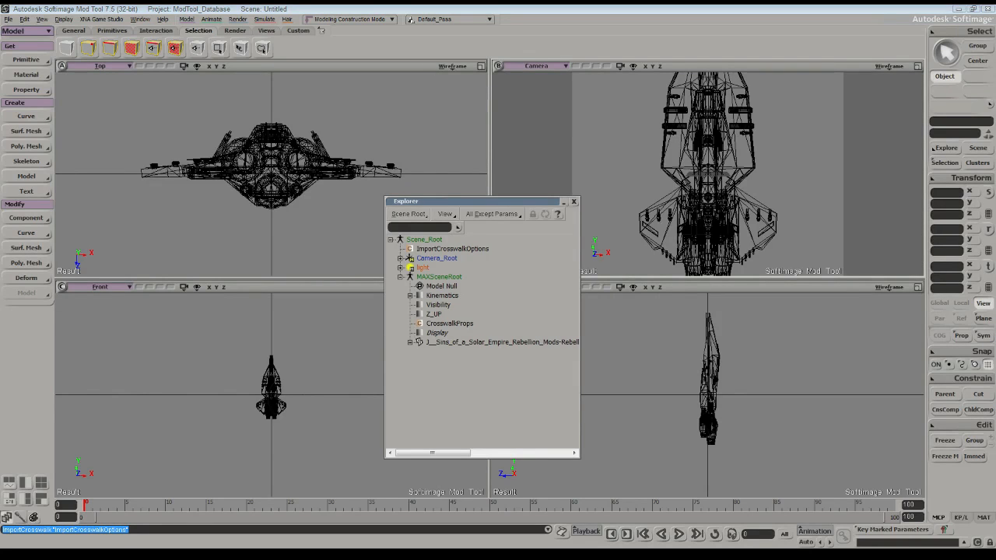
pyautogui.moveTo(467, 201); pyautogui.dragTo(259, 146)
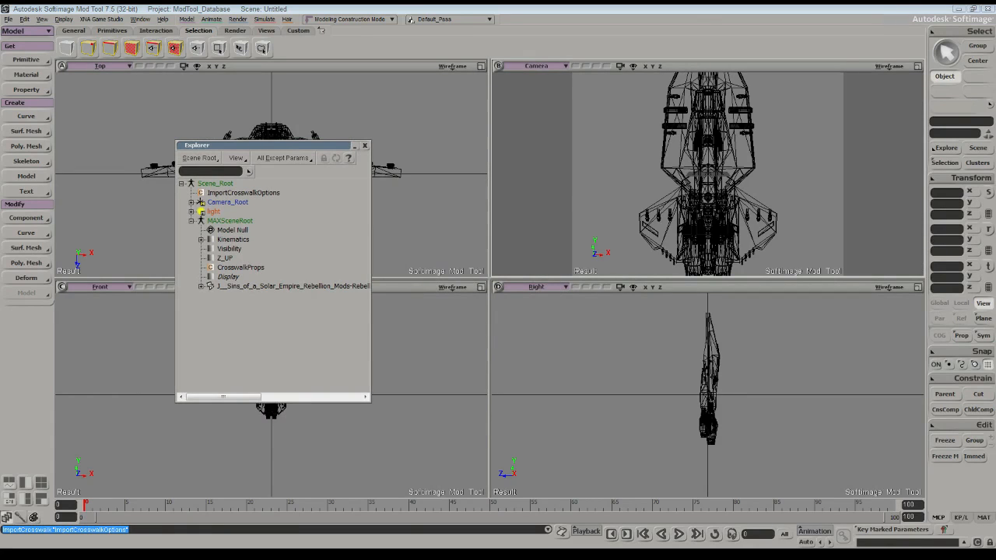
pyautogui.click(293, 286)
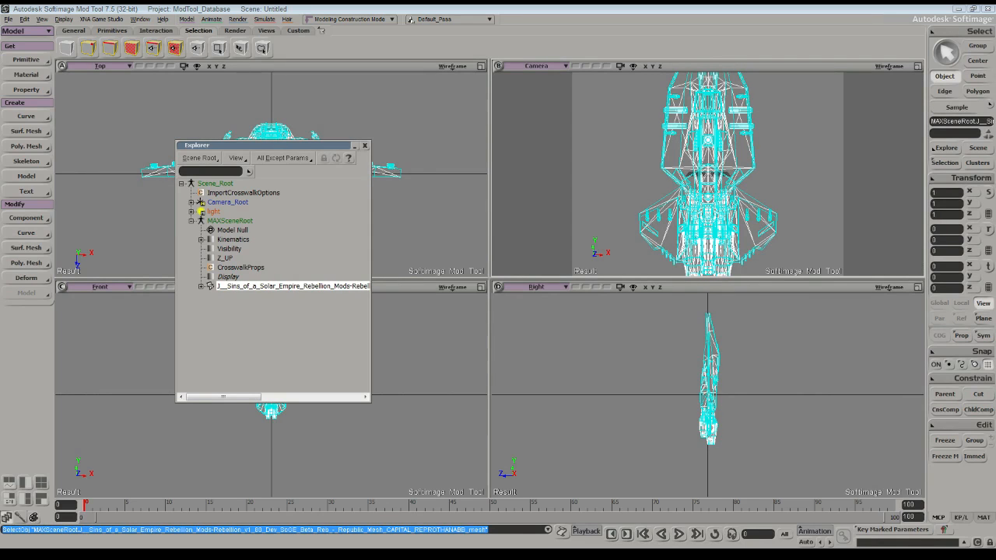
pyautogui.moveTo(293, 286); pyautogui.dragTo(215, 184)
# Delete the MAXSceneRoot model and the ImportCrosswalkOptions property from the scene
pyautogui.click(233, 230)
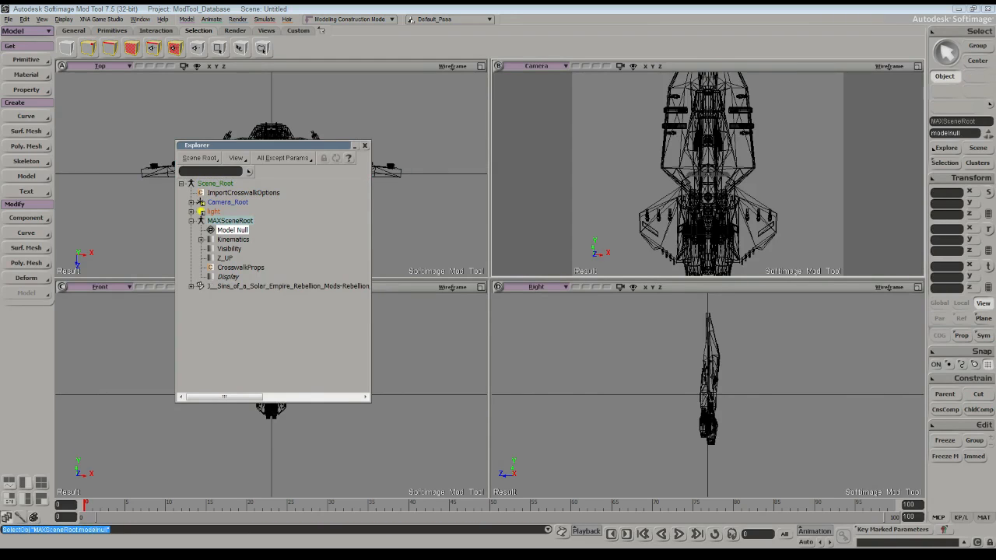
pyautogui.click(231, 221)
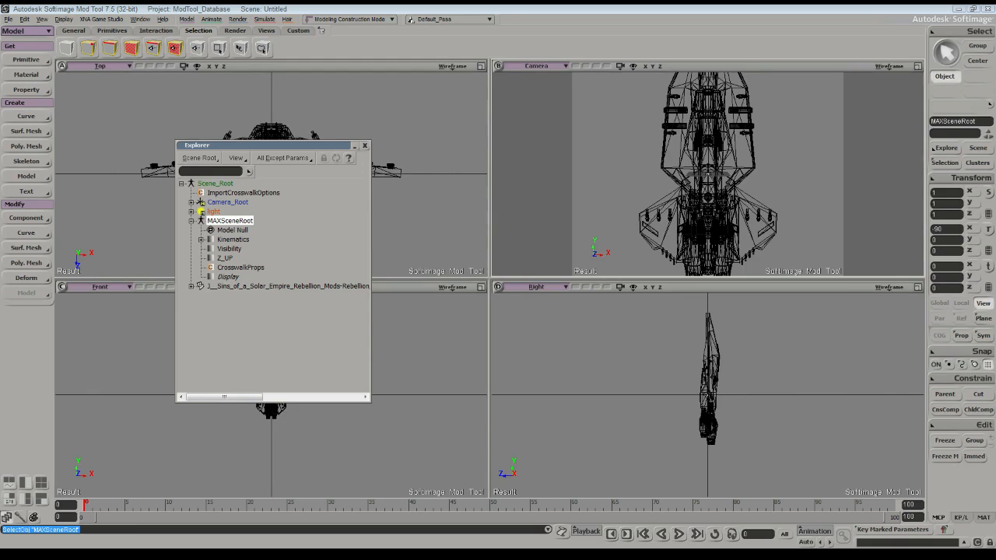
pyautogui.press('Delete')
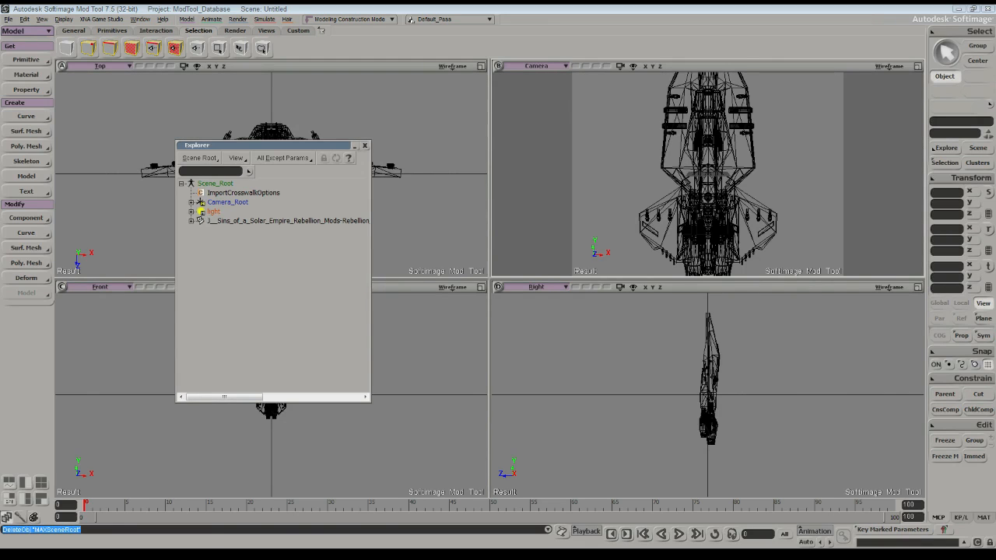
pyautogui.click(243, 193)
pyautogui.press('Delete')
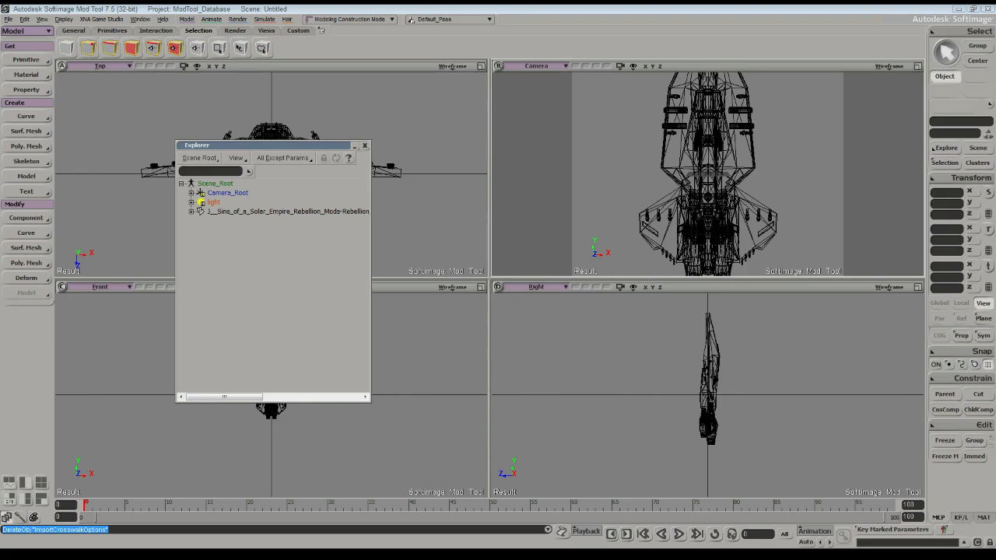
# Delete the CrosswalkProps property from the ship mesh in the scene Explorer
pyautogui.click(192, 211)
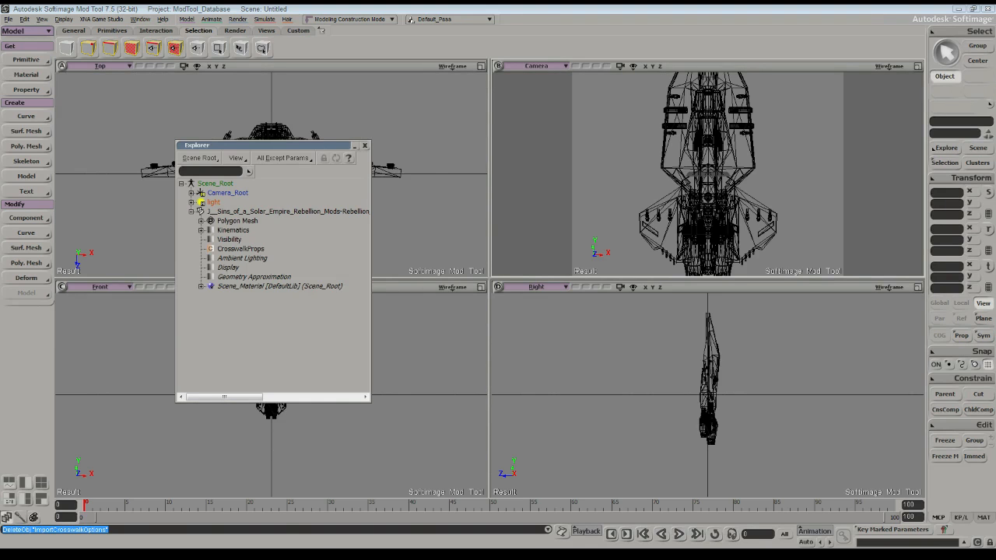
pyautogui.click(241, 249)
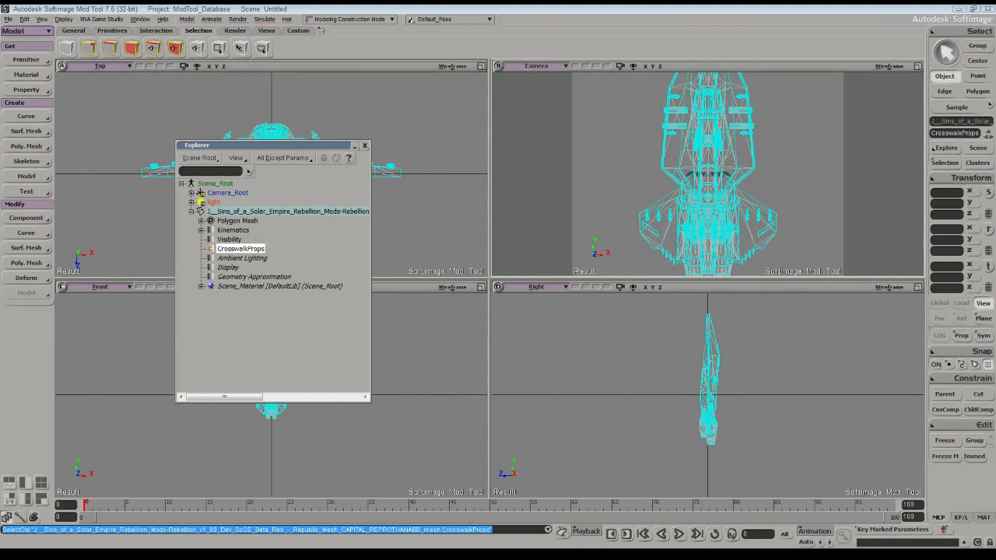
pyautogui.press('Delete')
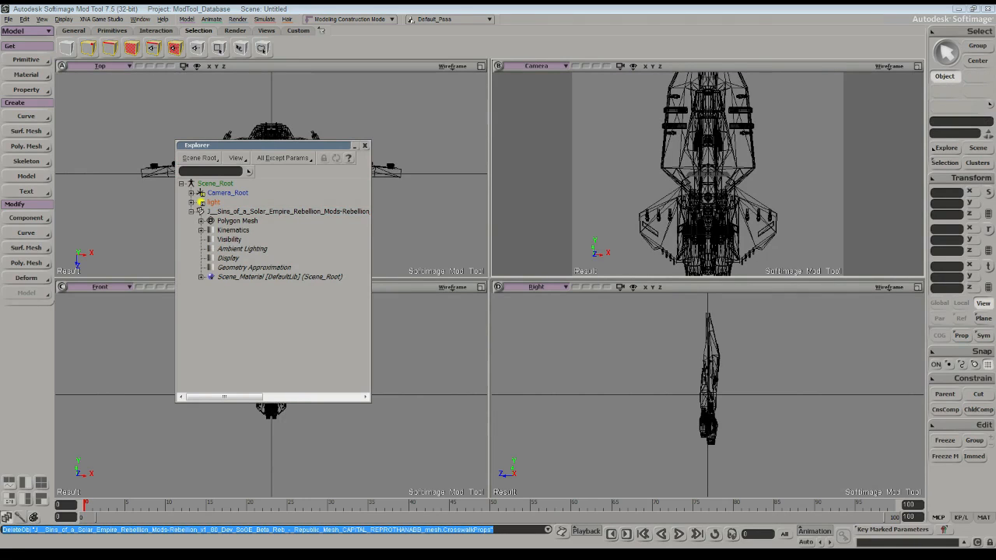
# Set the ship mesh's X rotation to 0
pyautogui.click(201, 211)
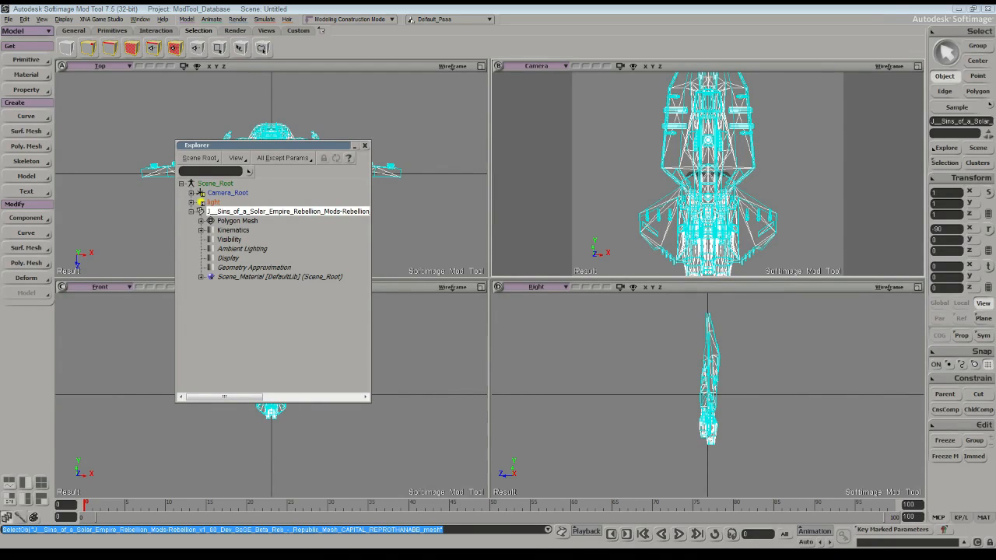
pyautogui.click(945, 230)
pyautogui.write('0')
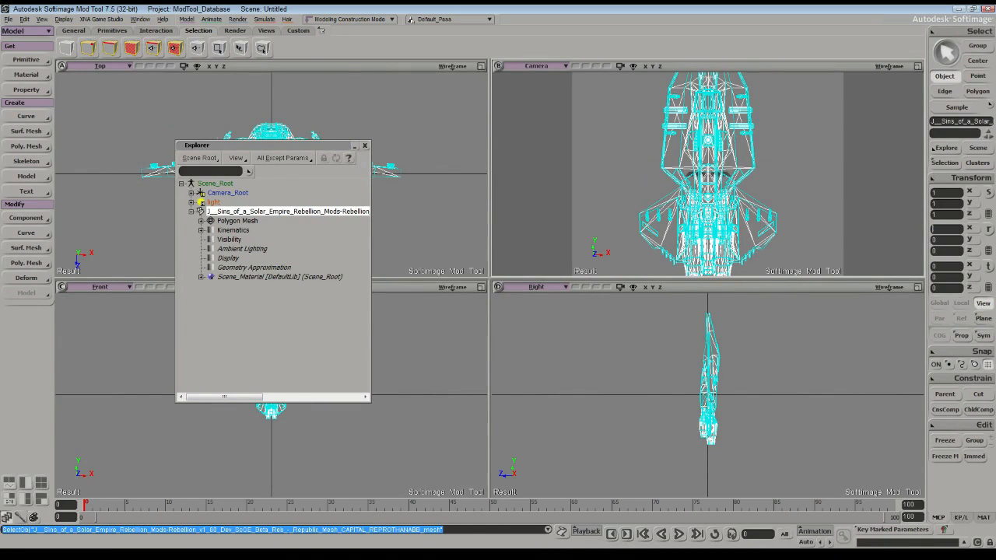
pyautogui.press('Return')
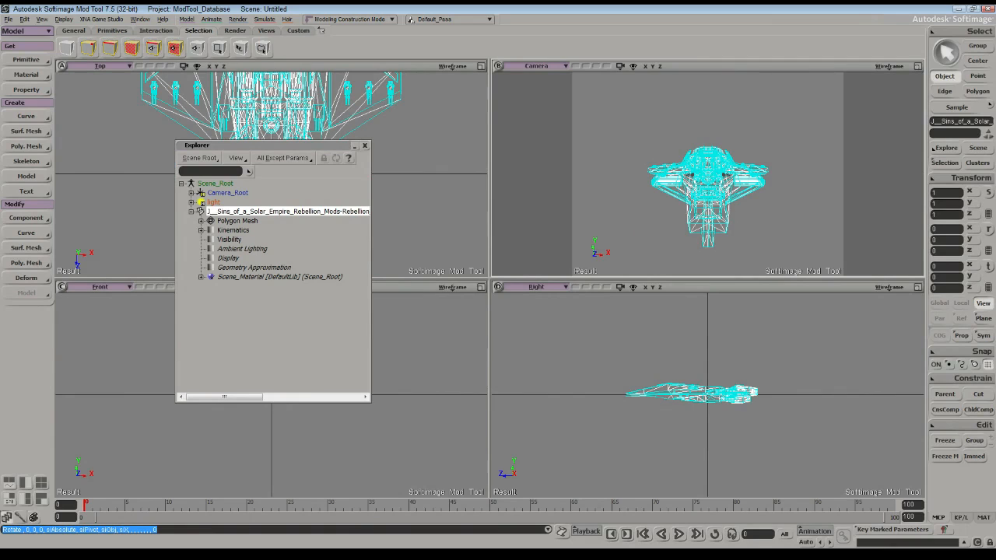
# Examine the ship's orientation in the Top view and from several angles in the maximized Camera view
pyautogui.moveTo(197, 145); pyautogui.dragTo(532, 160)
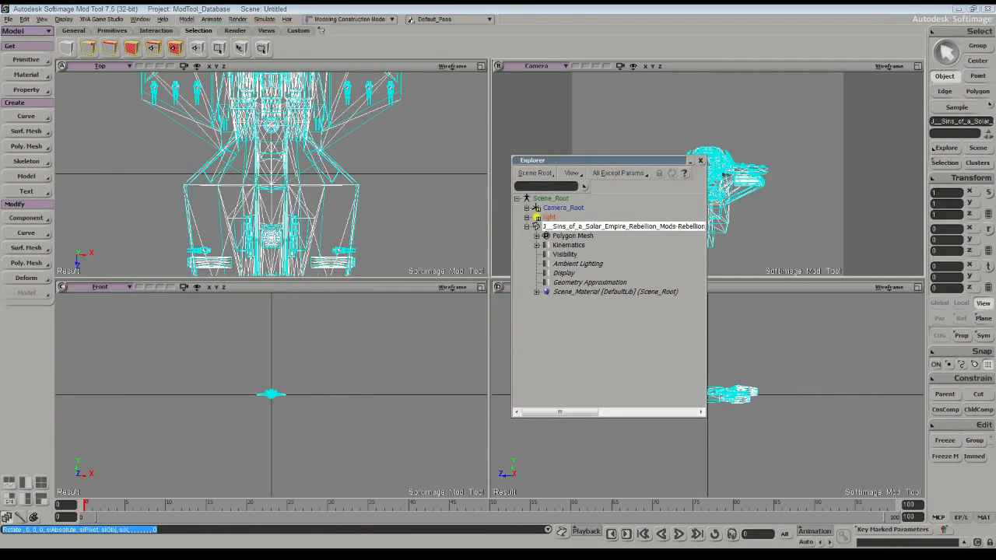
pyautogui.scroll(-7, 271, 173)
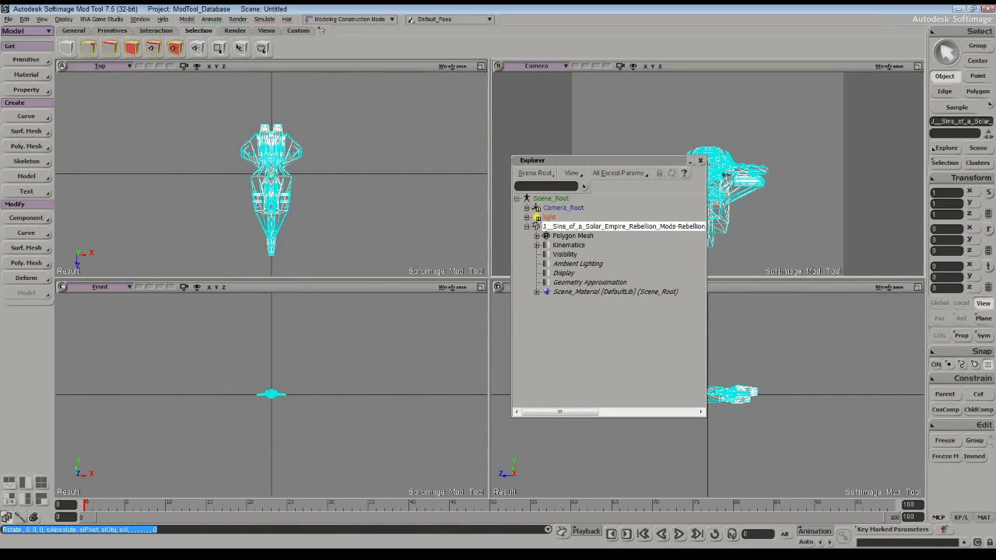
pyautogui.scroll(10, 271, 174)
pyautogui.scroll(-4, 271, 174)
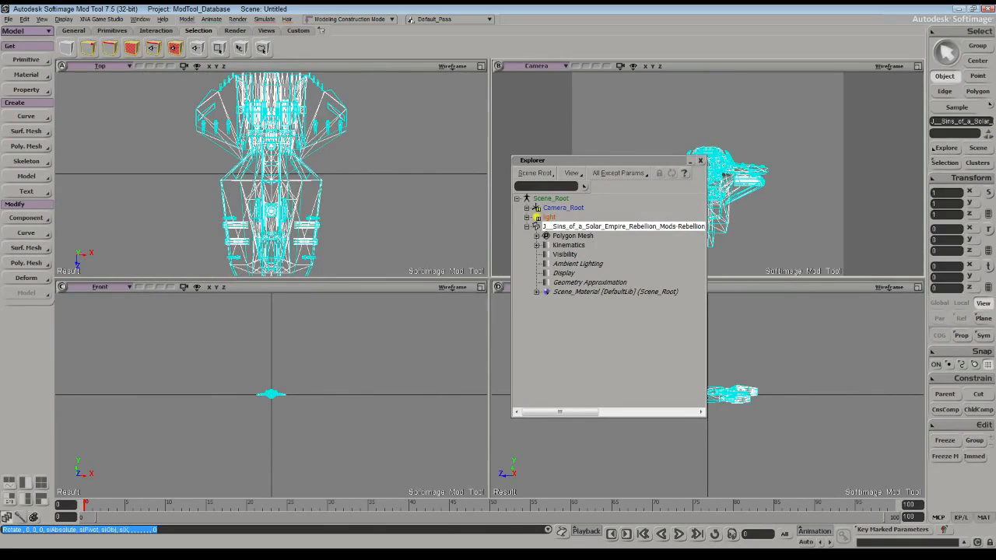
pyautogui.scroll(-2, 270, 173)
pyautogui.moveTo(591, 160); pyautogui.dragTo(369, 145)
pyautogui.click(918, 66)
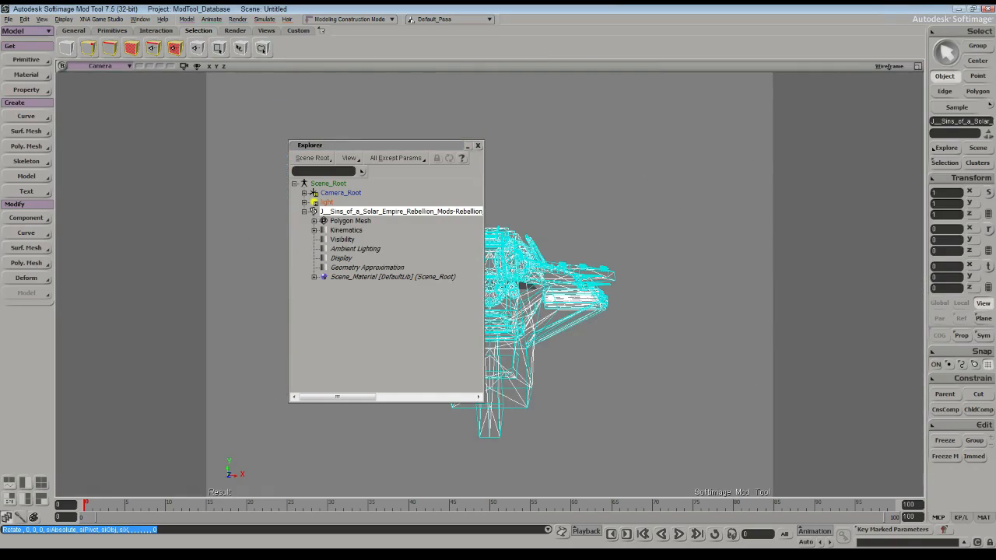
pyautogui.moveTo(389, 146); pyautogui.dragTo(267, 137)
pyautogui.press('s')
pyautogui.moveTo(506, 311); pyautogui.dragTo(833, 370, button='right')
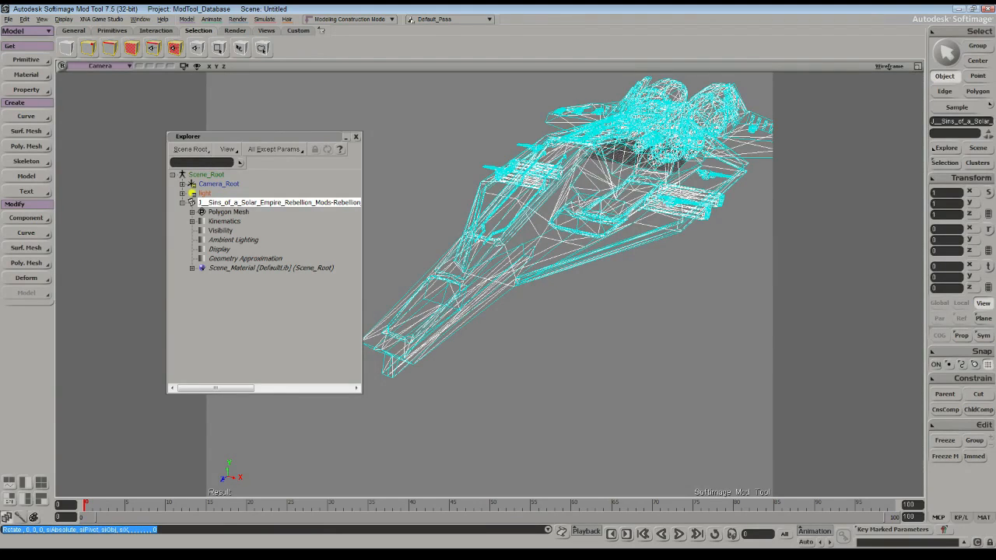
pyautogui.scroll(-4, 544, 257)
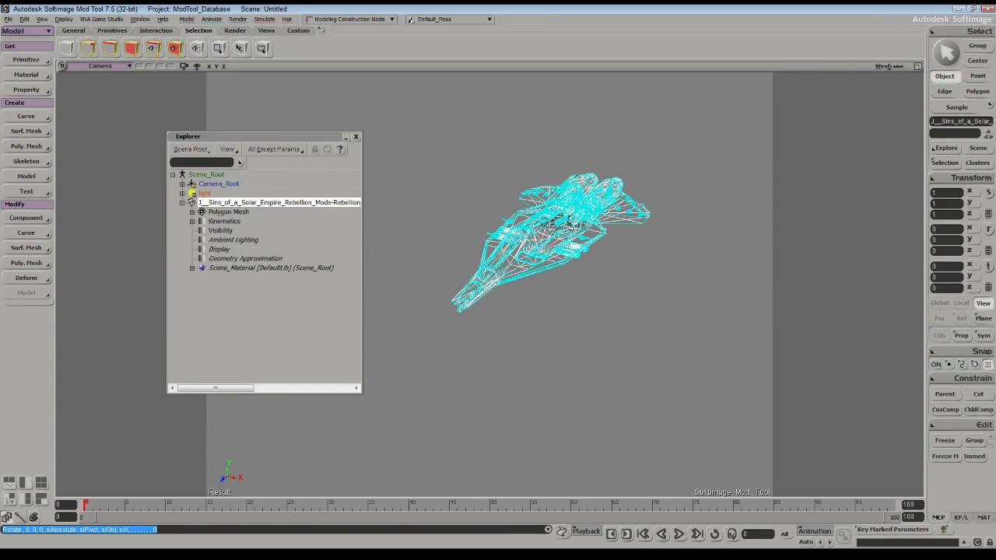
# Add a cubic texture projection to the ship mesh
pyautogui.click(182, 203)
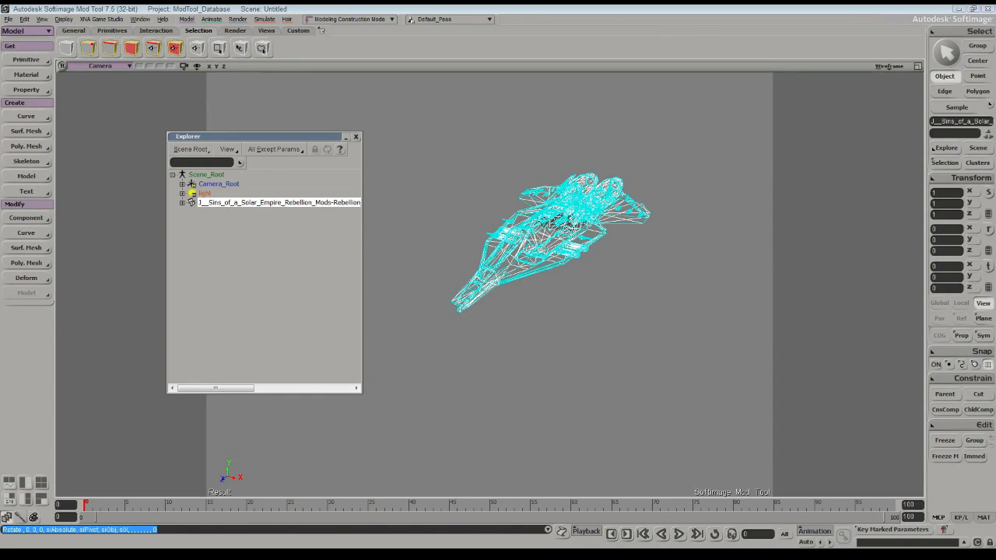
pyautogui.moveTo(257, 136); pyautogui.dragTo(211, 126)
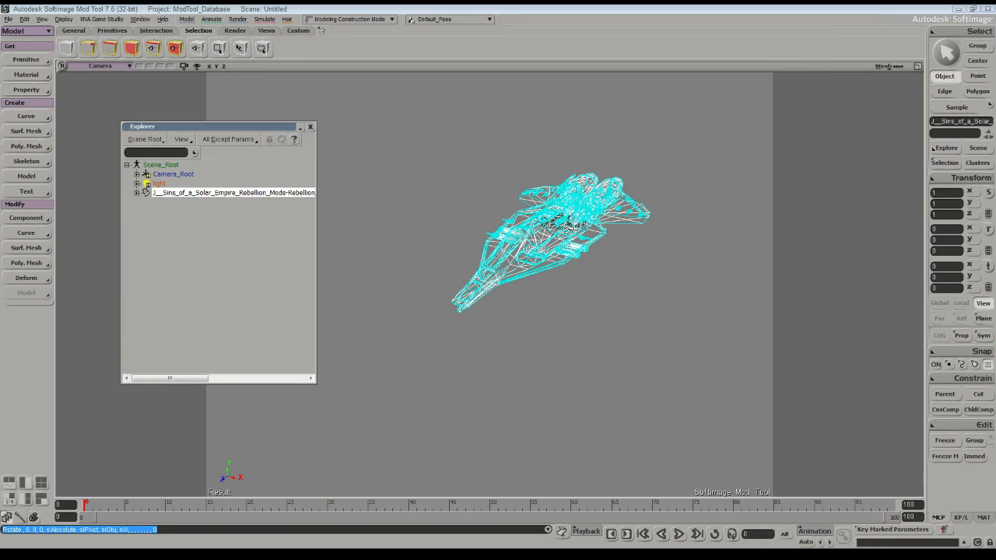
pyautogui.click(26, 89)
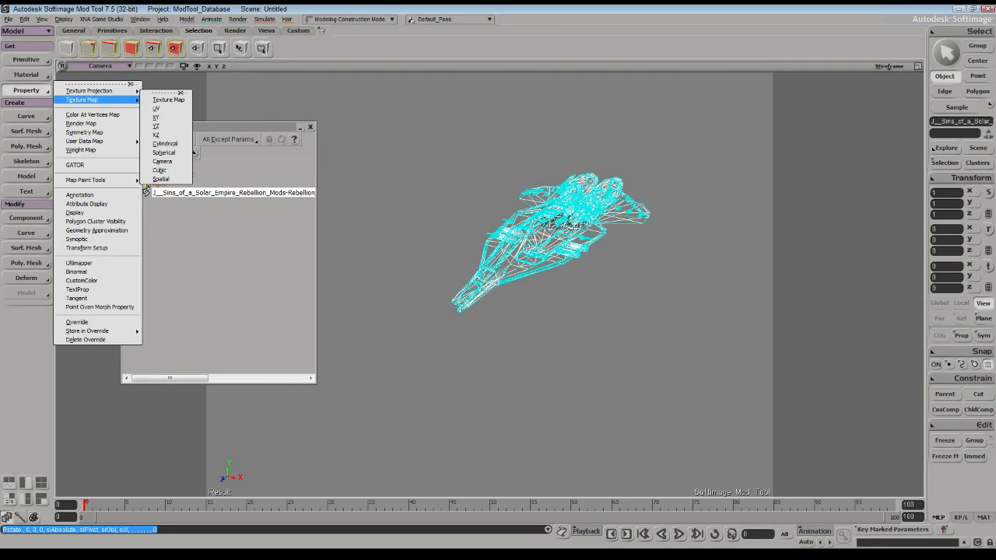
pyautogui.moveTo(89, 90)
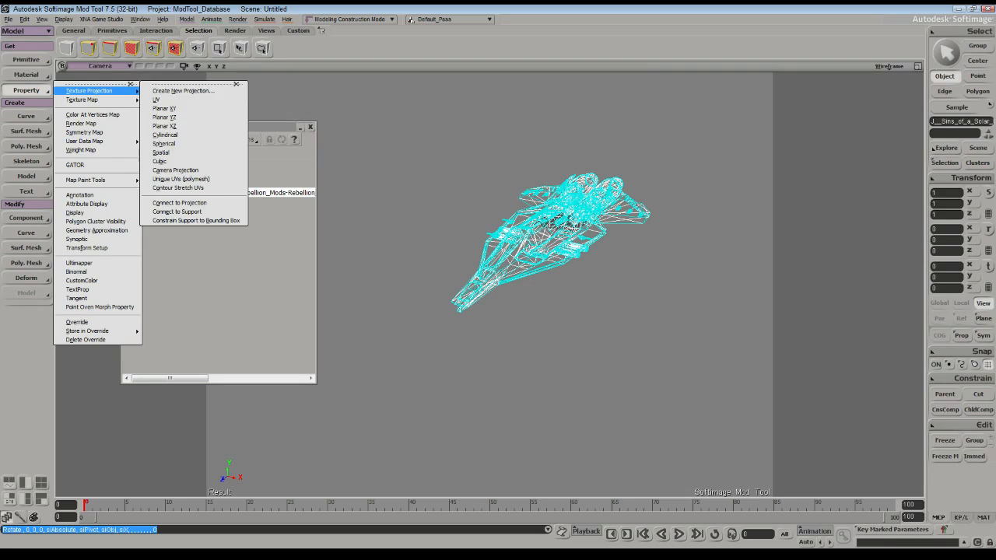
pyautogui.click(159, 161)
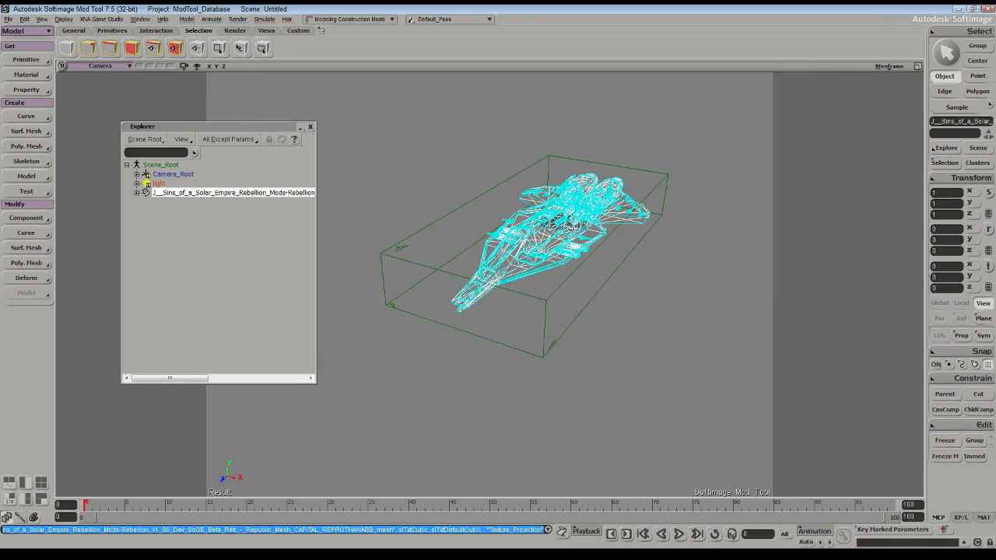
# Add a Tangent property to the ship mesh with texcoords0 as its UVs, and look into the mesh's NodeProperties cluster
pyautogui.click(26, 90)
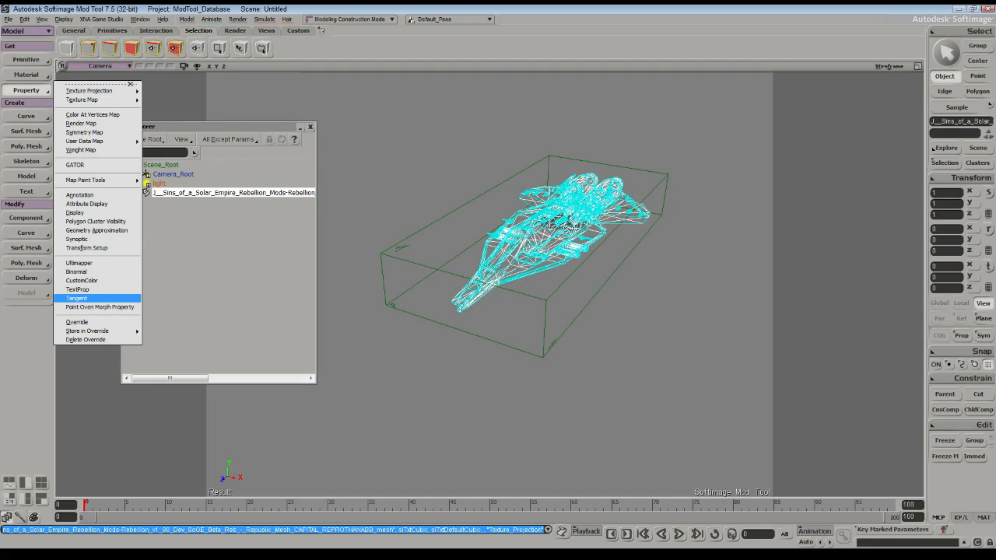
pyautogui.click(77, 298)
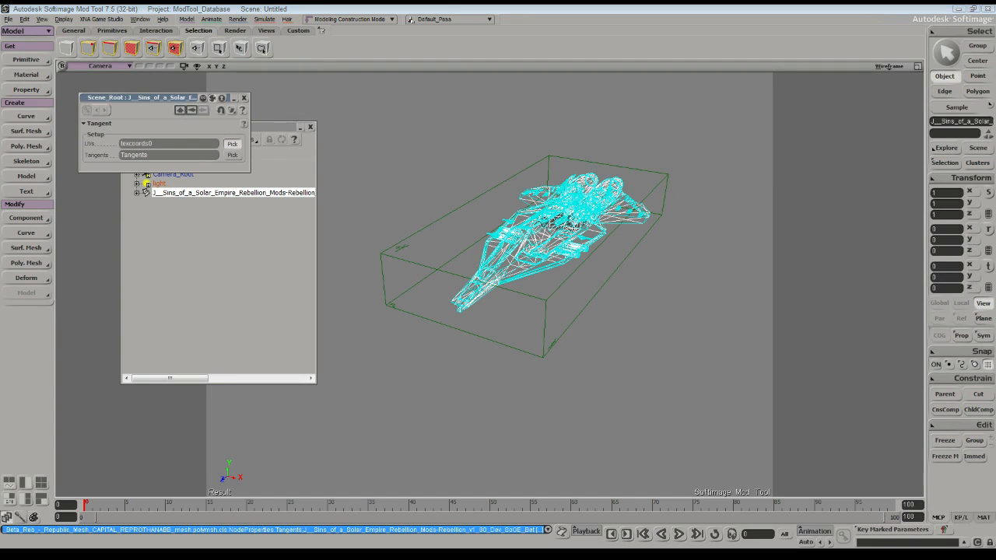
pyautogui.click(977, 163)
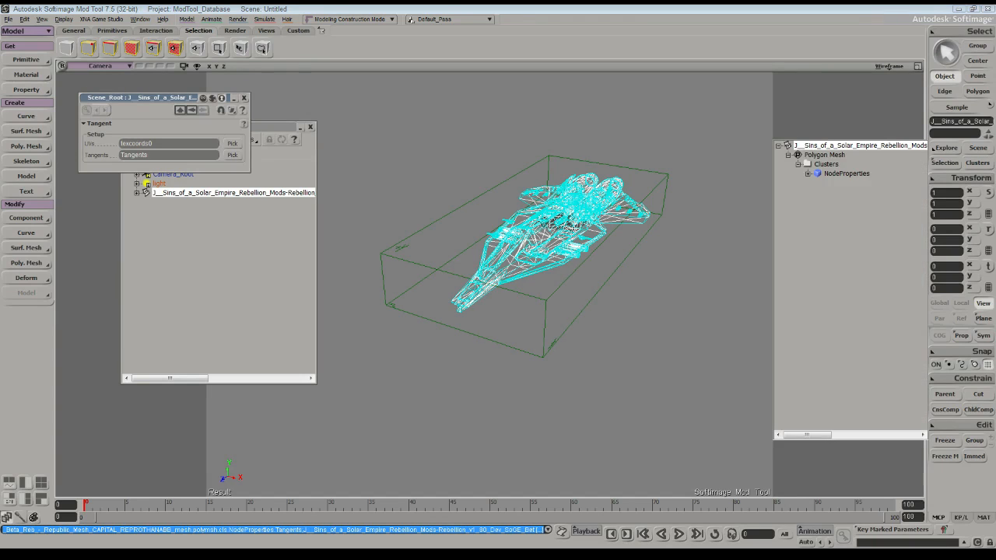
pyautogui.click(808, 173)
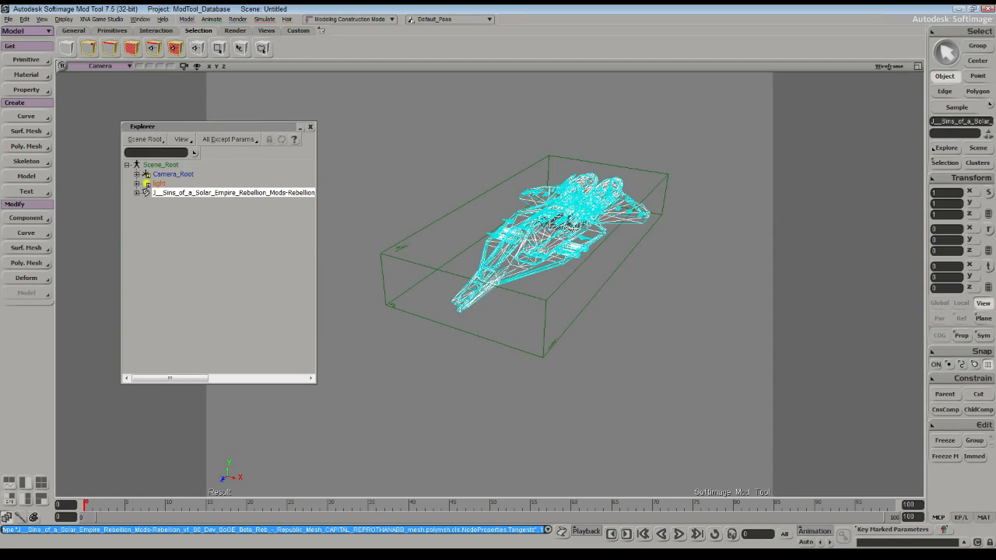
# Set the smoothing of TangentOp2 to 180 in the mesh's Tangents cluster property, and reselect the ship mesh
pyautogui.click(137, 193)
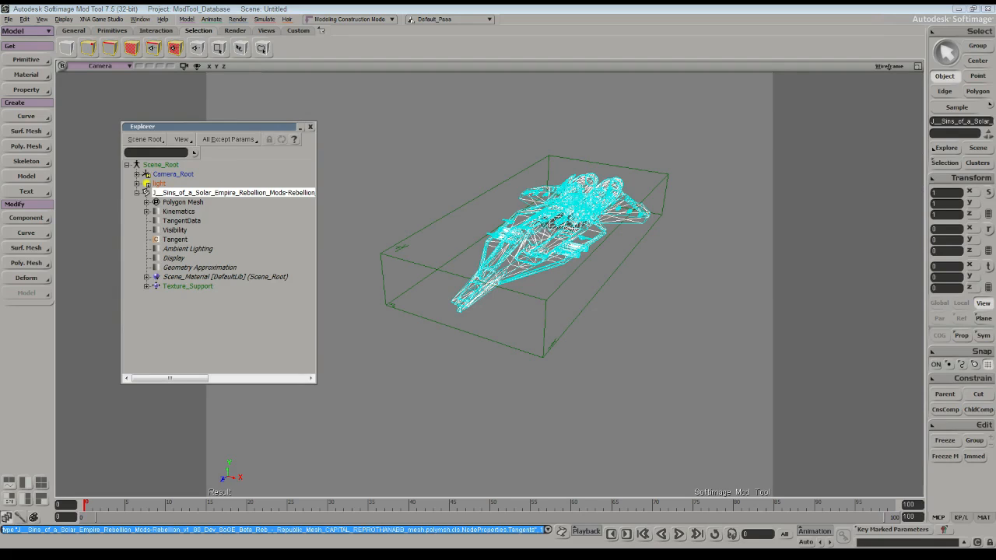
pyautogui.click(146, 193)
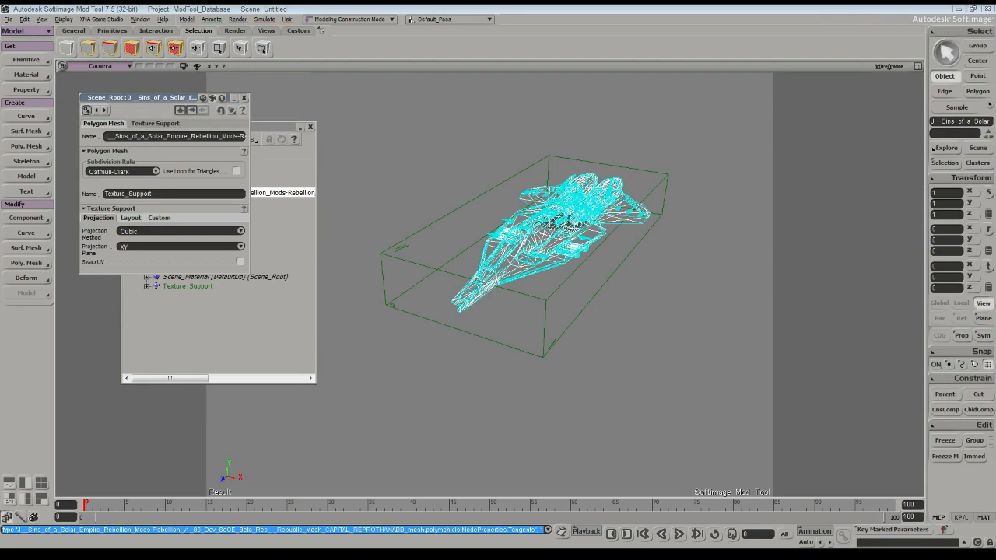
pyautogui.click(244, 97)
pyautogui.click(146, 202)
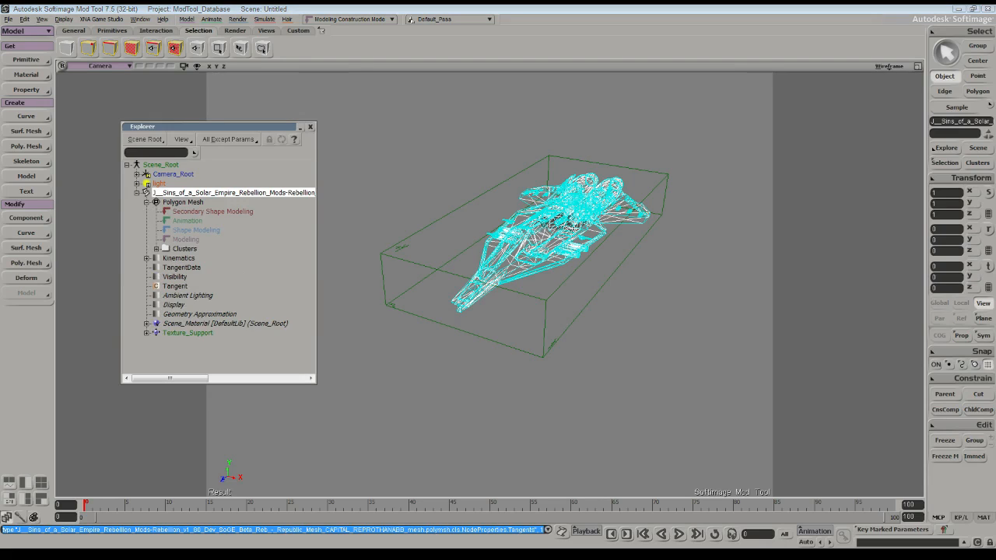
pyautogui.click(166, 257)
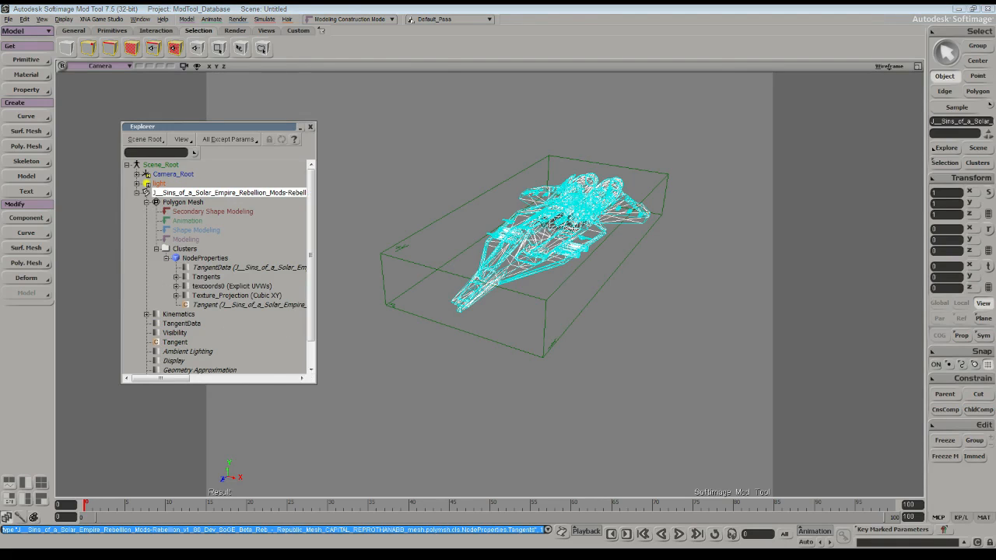
pyautogui.click(176, 277)
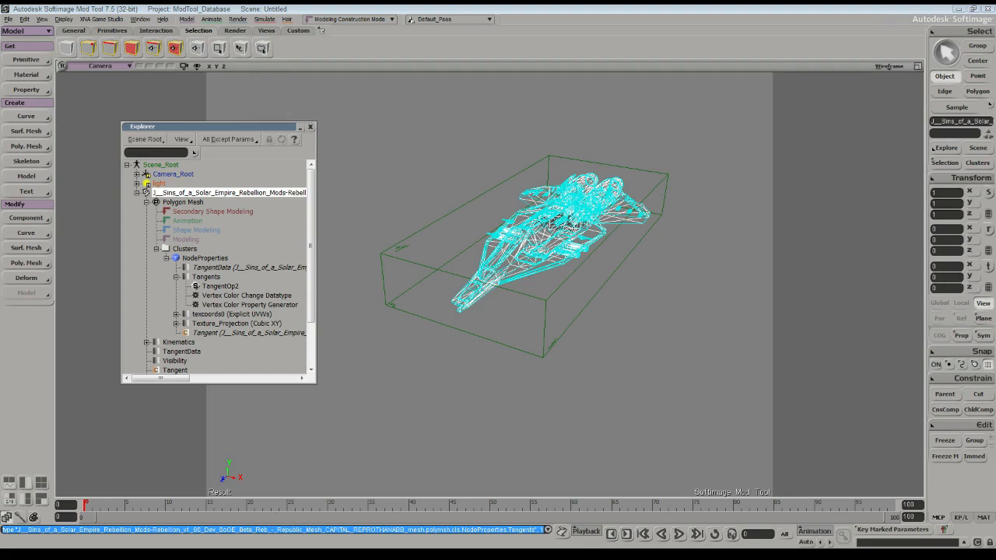
pyautogui.doubleClick(220, 286)
pyautogui.moveTo(172, 147); pyautogui.dragTo(246, 147)
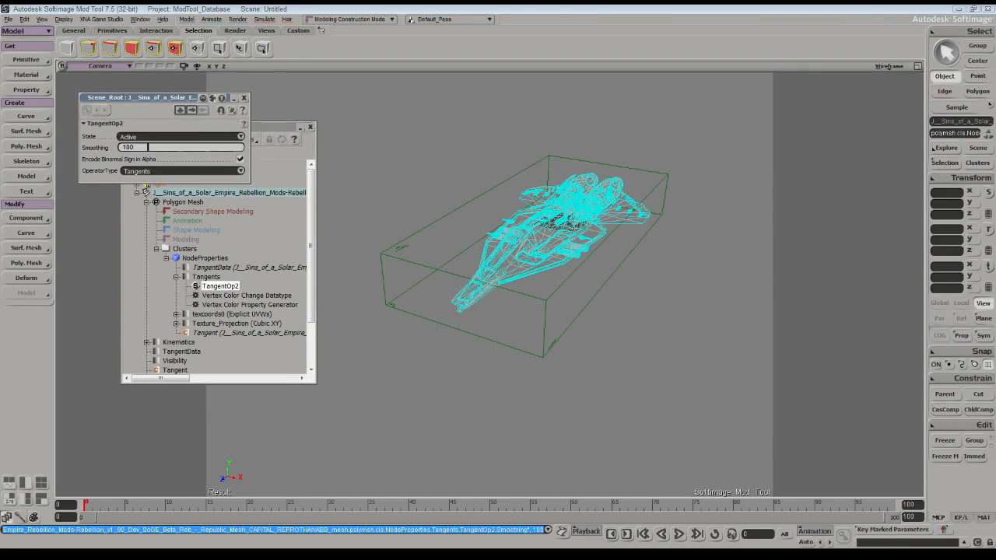
pyautogui.click(244, 98)
pyautogui.click(226, 193)
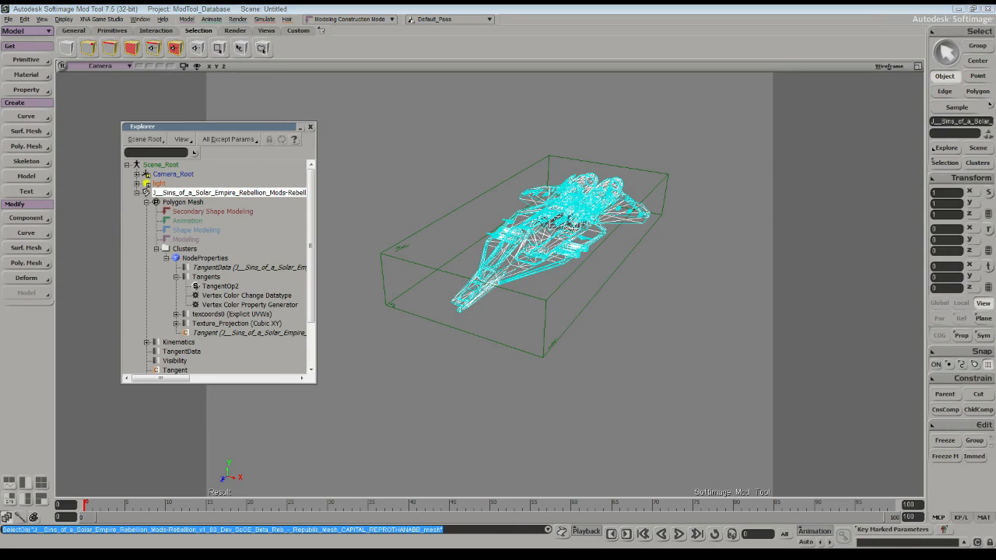
pyautogui.click(137, 193)
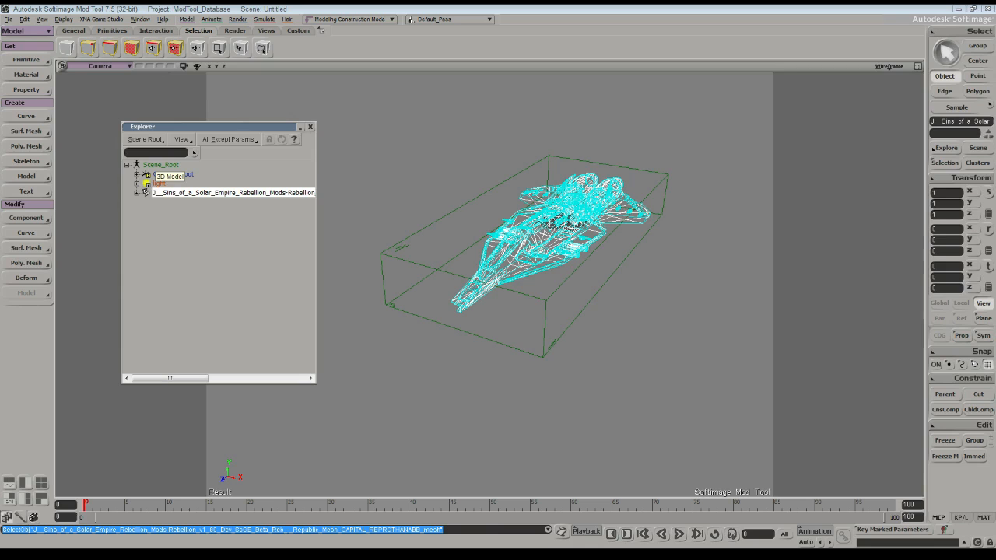
# With Scene_Root selected, display the Camera view as Shaded with the Headlight on and inspect the hull surfaces near the nose
pyautogui.click(157, 165)
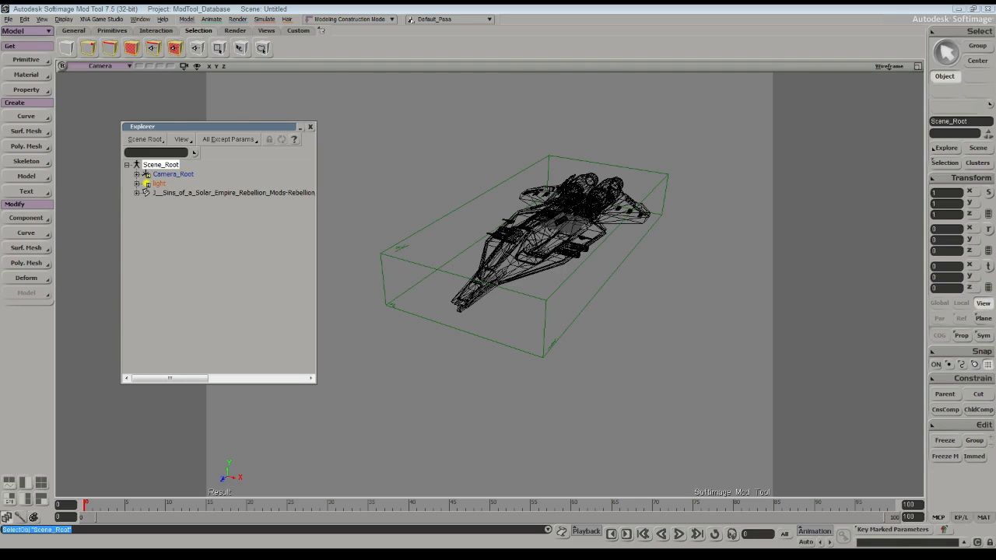
pyautogui.click(888, 67)
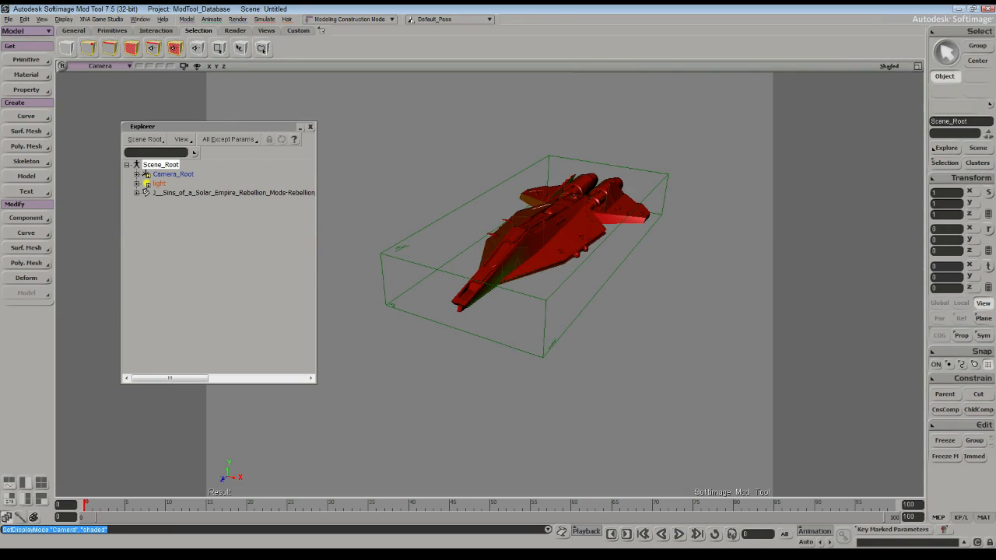
pyautogui.click(890, 66)
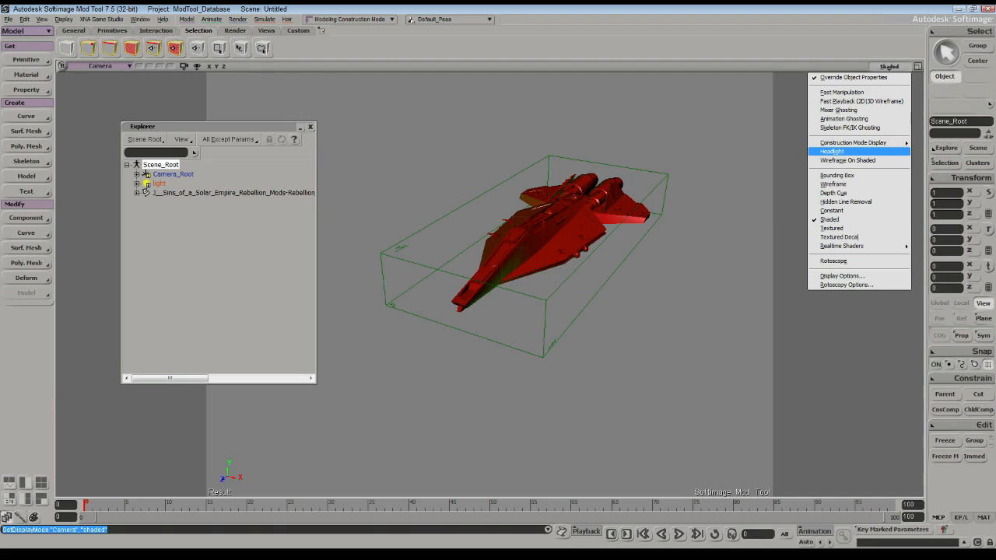
pyautogui.click(833, 151)
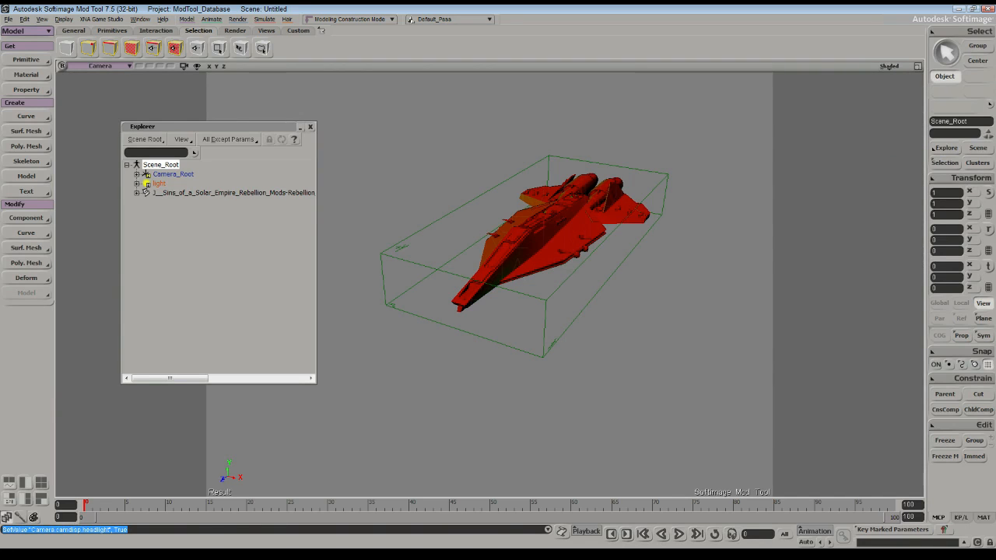
pyautogui.press('s')
pyautogui.moveTo(490, 285); pyautogui.dragTo(568, 265)
pyautogui.moveTo(568, 264); pyautogui.dragTo(677, 265, button='middle')
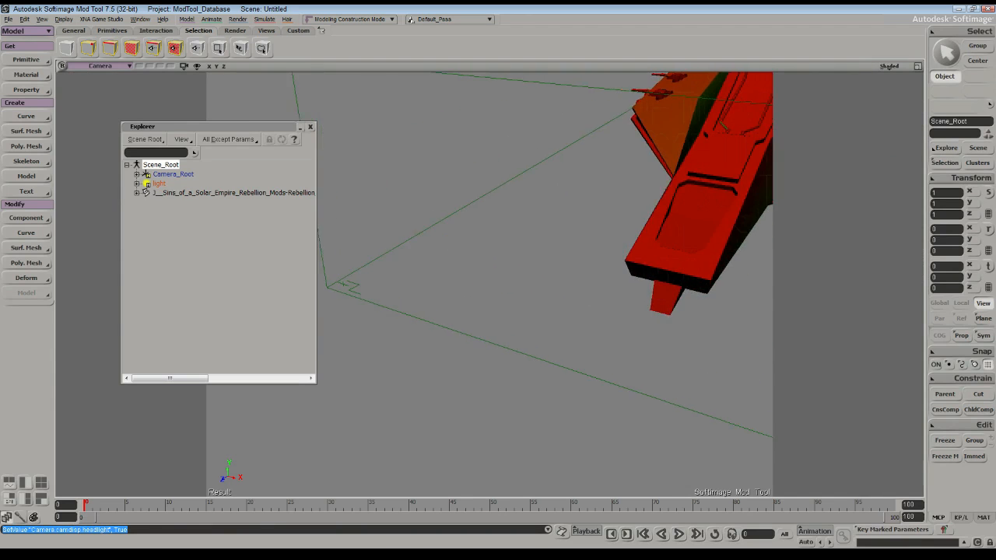
pyautogui.moveTo(677, 265); pyautogui.dragTo(553, 271, button='right')
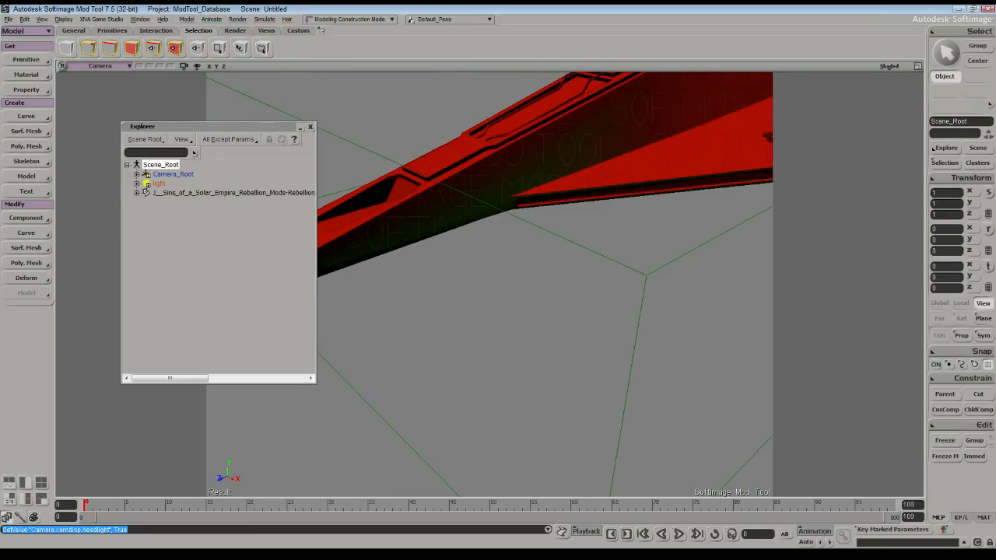
# Move the Explorer window clear of the camera view and examine the shading along the side of the hull behind the nose
pyautogui.moveTo(218, 127); pyautogui.dragTo(103, 111)
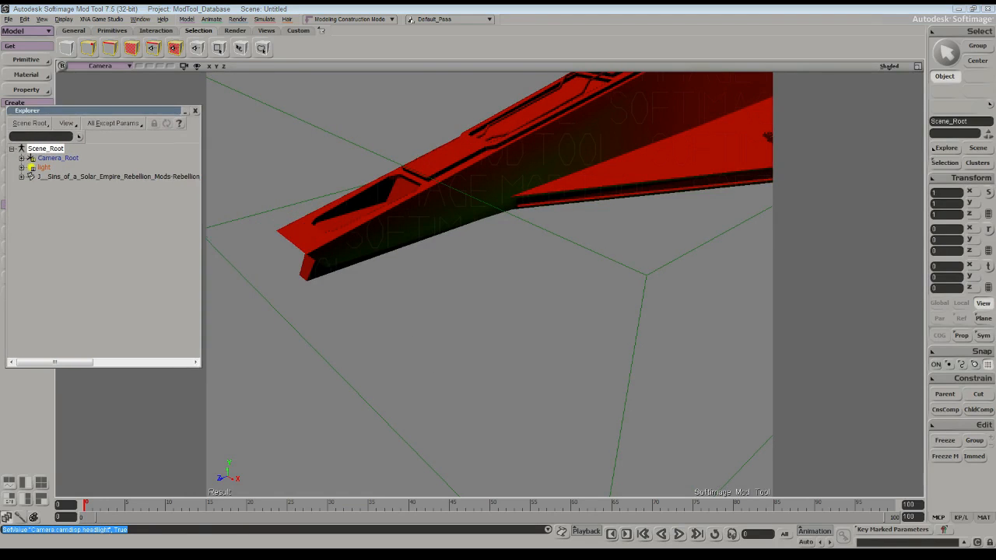
pyautogui.moveTo(498, 296); pyautogui.dragTo(443, 261, button='right')
pyautogui.moveTo(467, 311); pyautogui.dragTo(576, 351)
pyautogui.moveTo(576, 350); pyautogui.dragTo(513, 272, button='middle')
pyautogui.moveTo(514, 273); pyautogui.dragTo(513, 350)
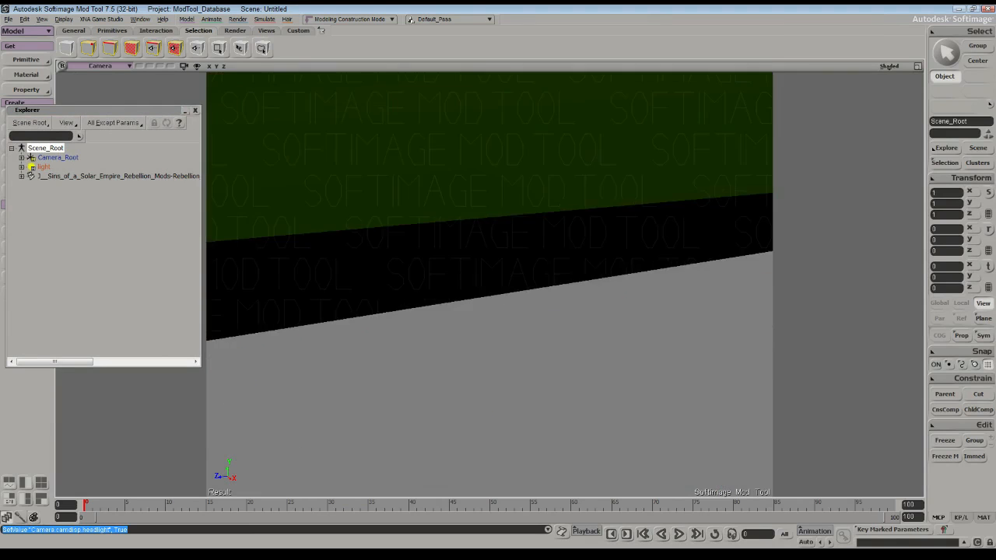
pyautogui.moveTo(498, 280); pyautogui.dragTo(490, 342, button='right')
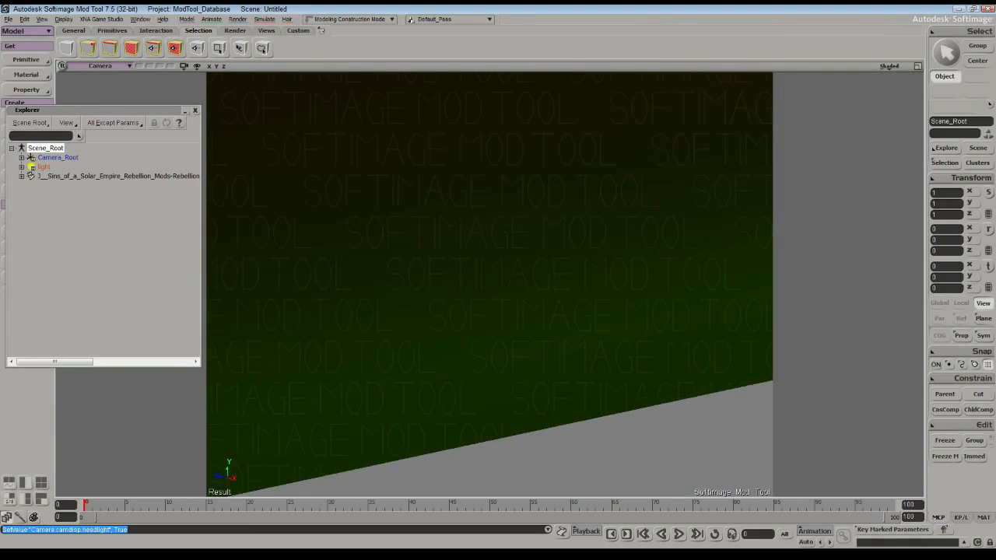
pyautogui.scroll(-3, 490, 284)
pyautogui.scroll(2, 491, 284)
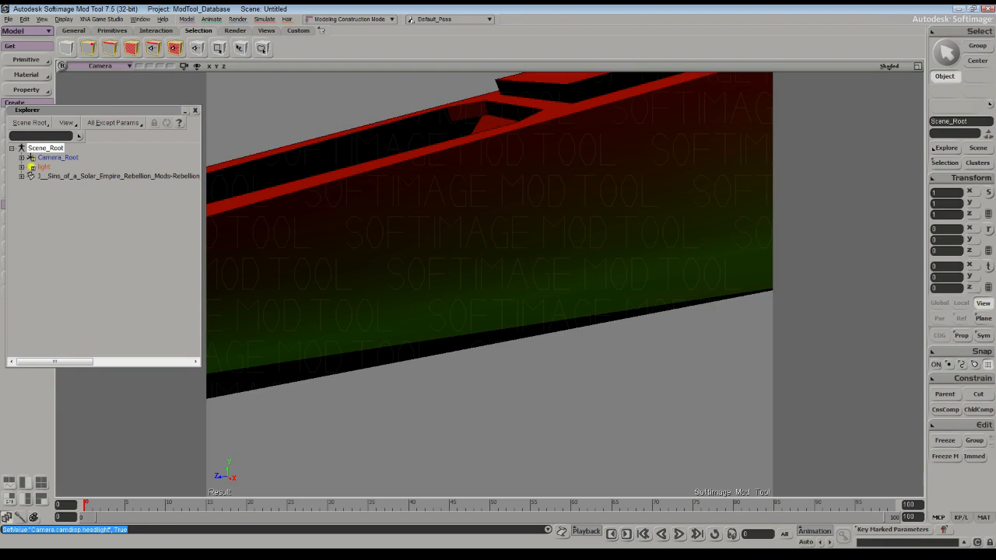
# Select the ship mesh, examine its edges where the hull side meets the wing, and switch to edge selection
pyautogui.click(117, 176)
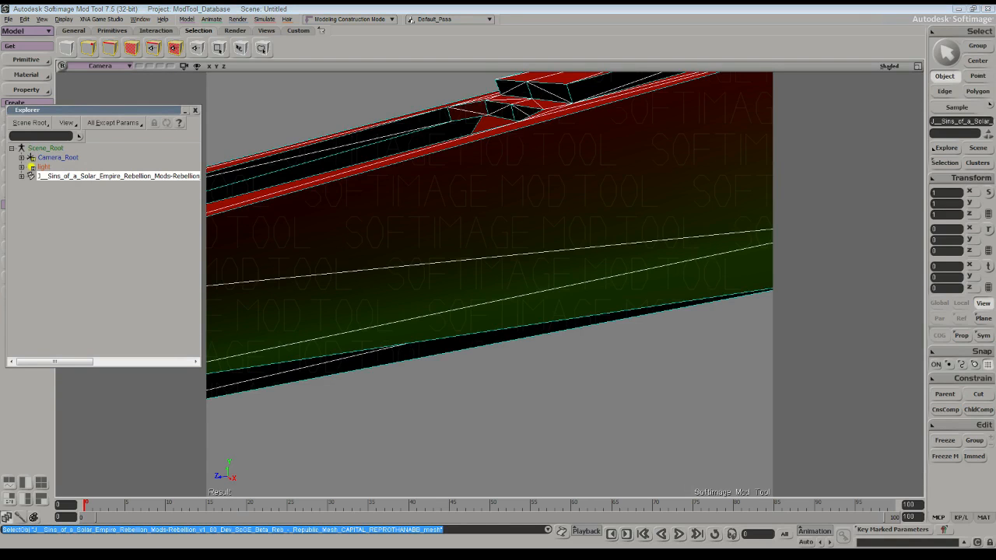
pyautogui.scroll(-5, 491, 284)
pyautogui.moveTo(490, 284)
pyautogui.mouseDown(button='right')
pyautogui.moveTo(552, 269)
pyautogui.moveTo(646, 272)
pyautogui.moveTo(529, 264)
pyautogui.moveTo(552, 268)
pyautogui.moveTo(541, 272)
pyautogui.moveTo(506, 261)
pyautogui.moveTo(615, 285)
pyautogui.moveTo(518, 261)
pyautogui.moveTo(533, 261)
pyautogui.moveTo(526, 292)
pyautogui.moveTo(506, 294)
pyautogui.moveTo(467, 273)
pyautogui.moveTo(424, 284)
pyautogui.moveTo(455, 261)
pyautogui.moveTo(512, 253)
pyautogui.moveTo(491, 271)
pyautogui.moveTo(481, 251)
pyautogui.moveTo(497, 278)
pyautogui.moveTo(540, 284)
pyautogui.moveTo(504, 281)
pyautogui.mouseUp(button='right')
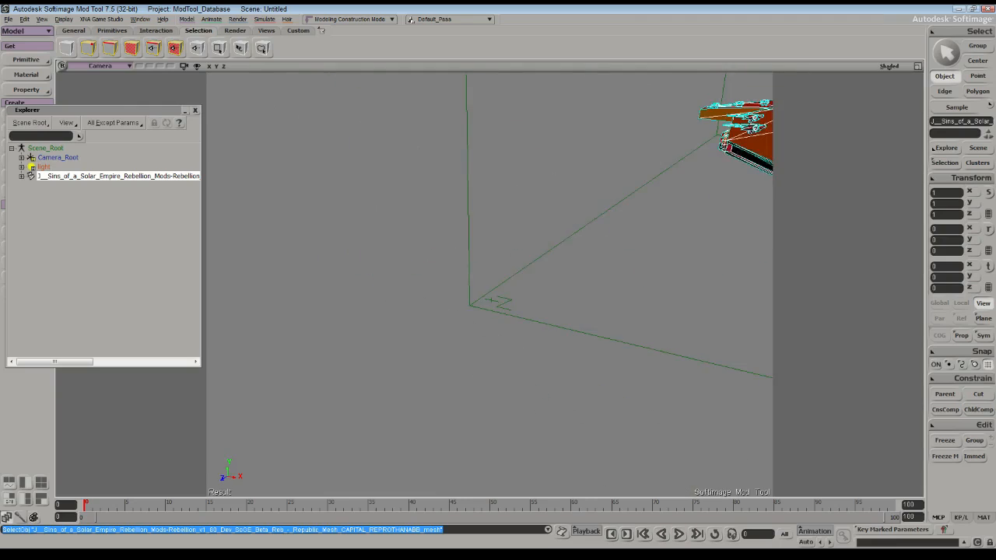
pyautogui.scroll(3, 490, 284)
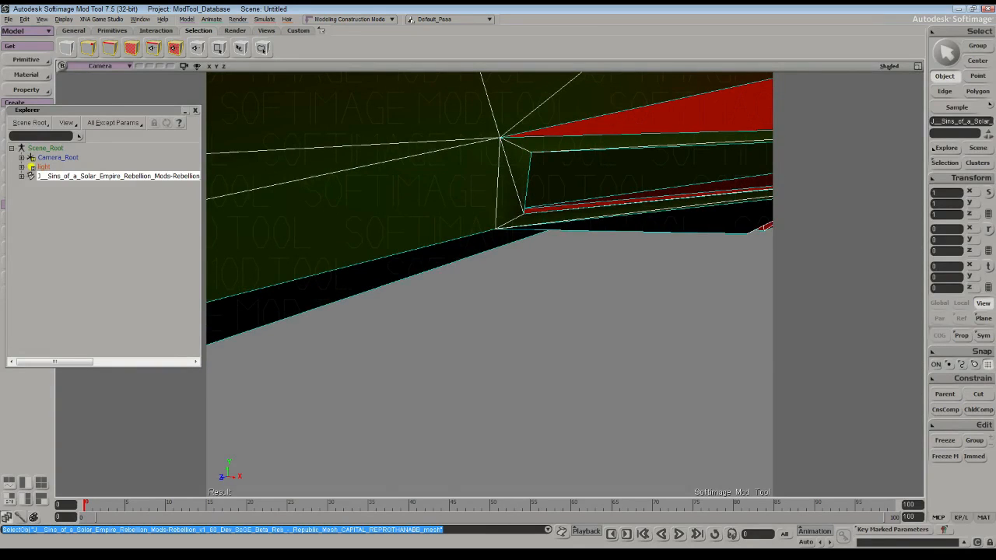
pyautogui.scroll(-8, 505, 282)
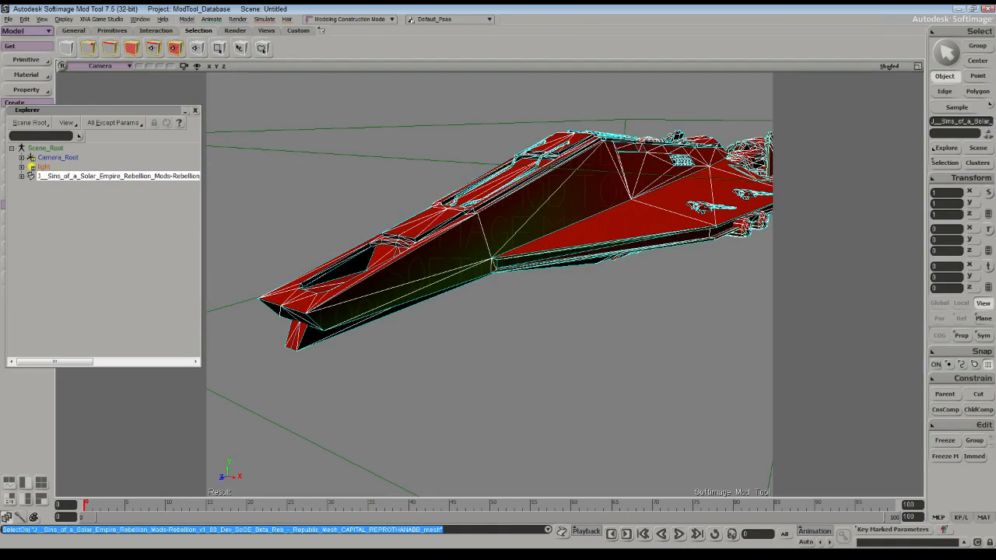
pyautogui.scroll(6, 498, 282)
pyautogui.scroll(-4, 498, 282)
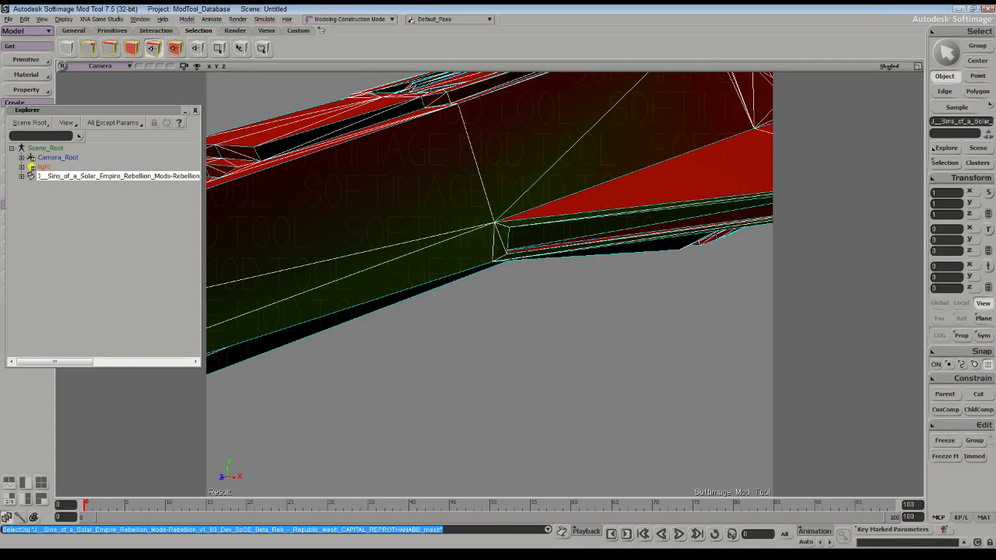
pyautogui.press('e')
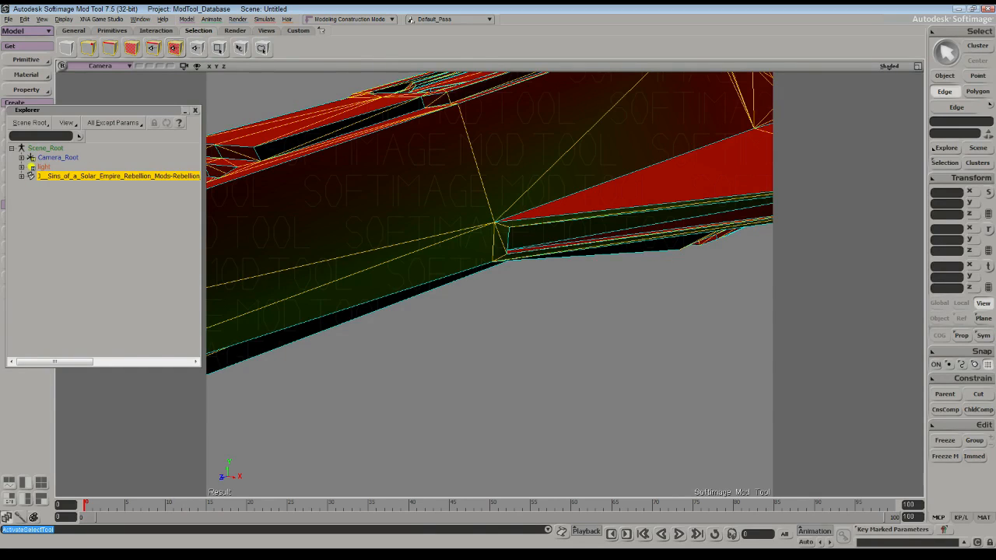
pyautogui.click(351, 19)
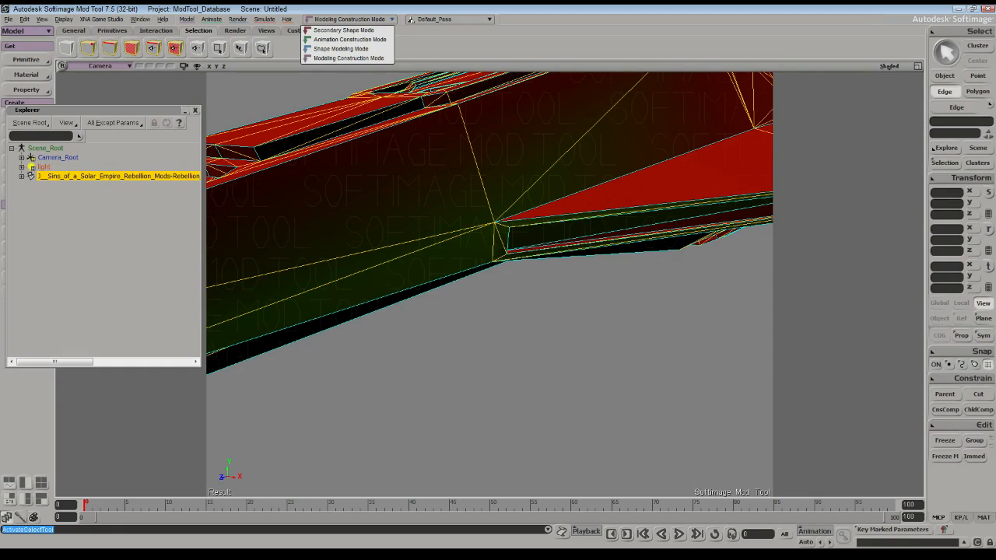
pyautogui.click(344, 30)
pyautogui.click(350, 19)
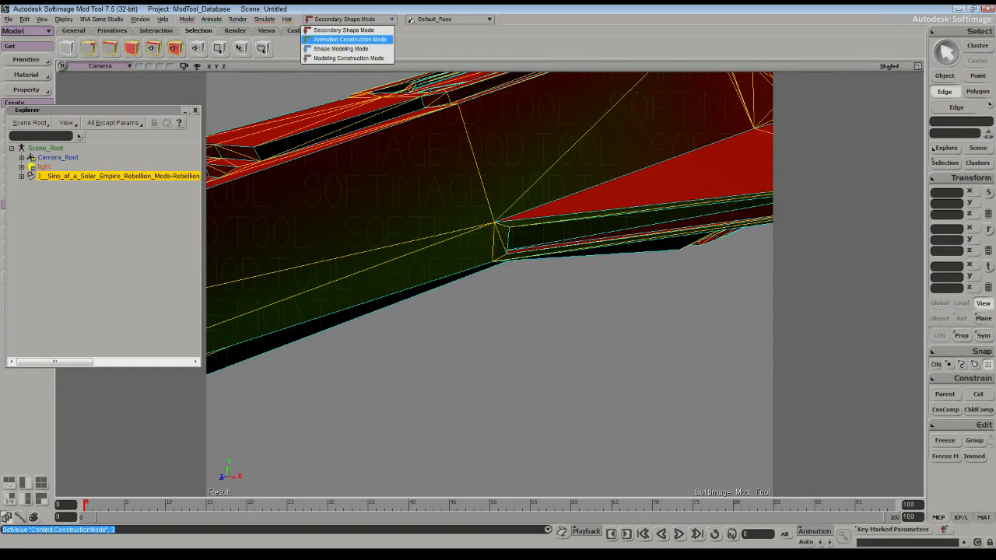
pyautogui.click(348, 58)
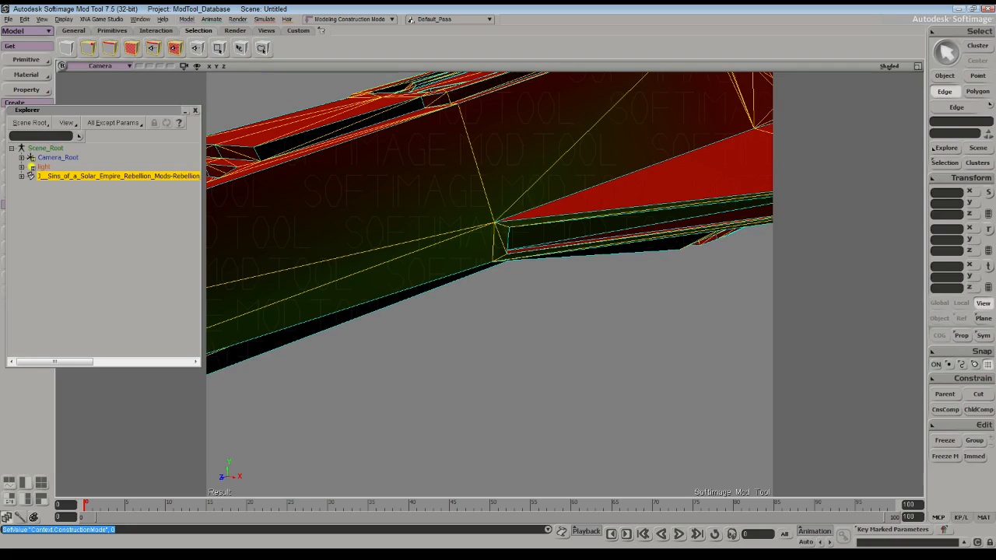
pyautogui.click(140, 19)
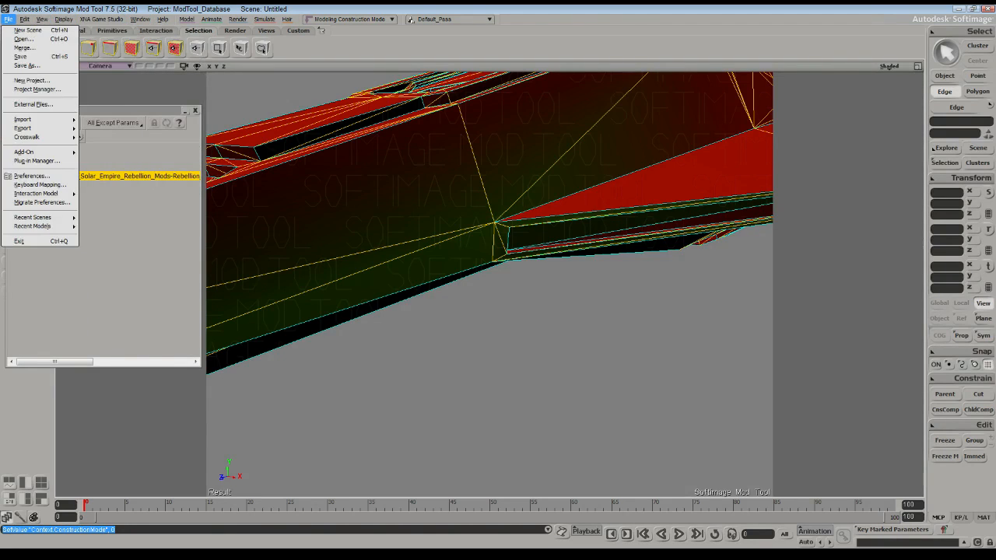
pyautogui.press('Escape')
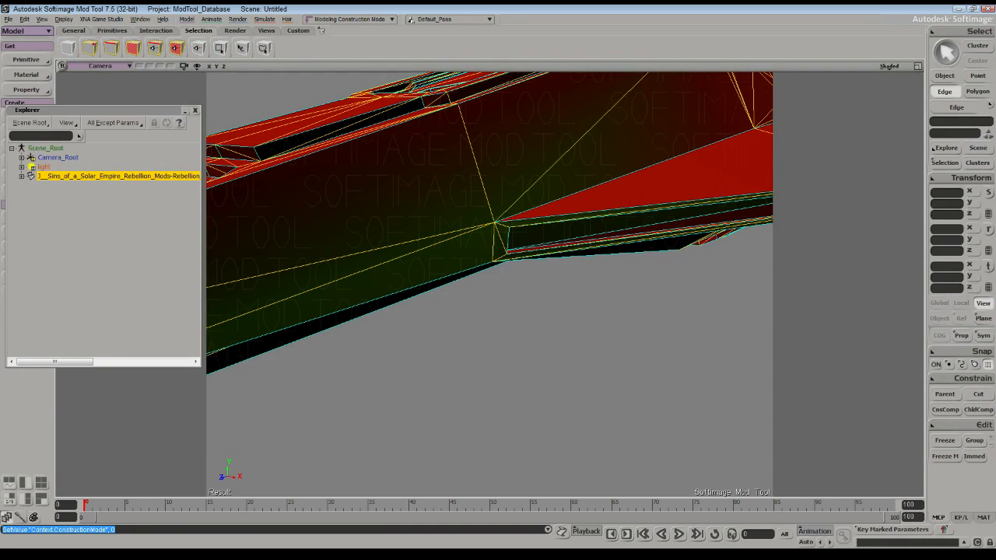
pyautogui.click(64, 19)
pyautogui.moveTo(25, 19)
pyautogui.click(30, 166)
pyautogui.press('space')
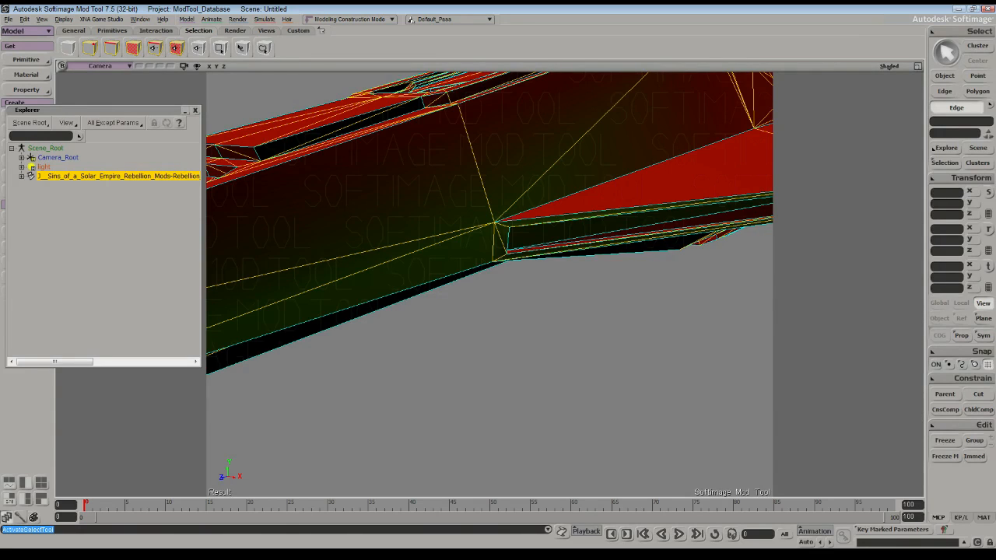
pyautogui.click(493, 242)
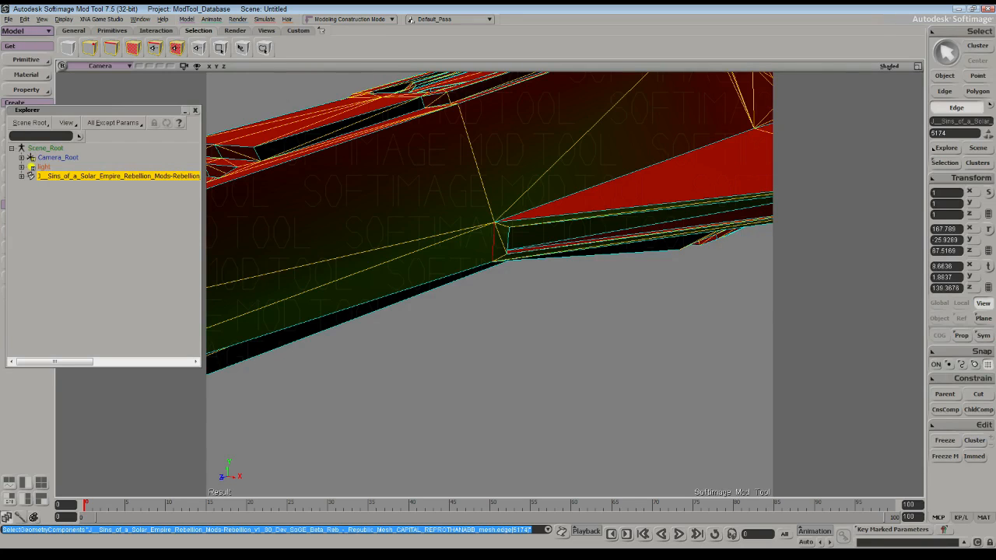
pyautogui.rightClick(493, 242)
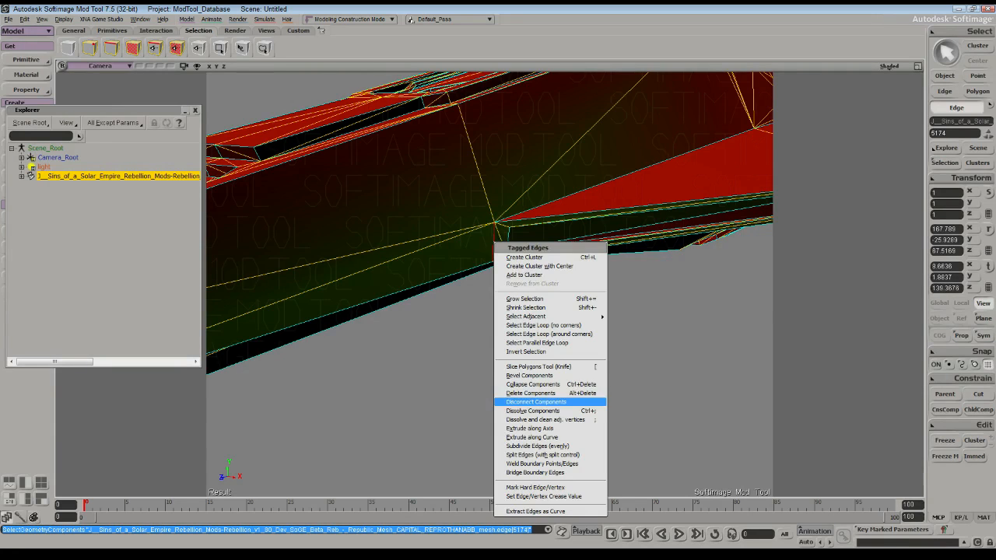
pyautogui.click(529, 420)
pyautogui.hotkey('ctrl', 'z')
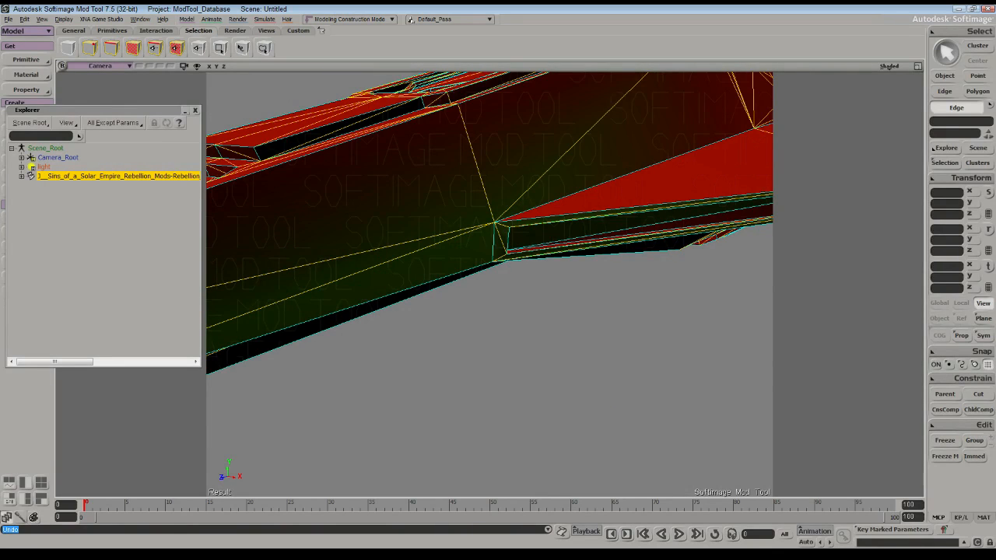
# Disconnect the short edge at the corner where the hull side meets the front of the wing
pyautogui.click(493, 242)
pyautogui.rightClick(493, 248)
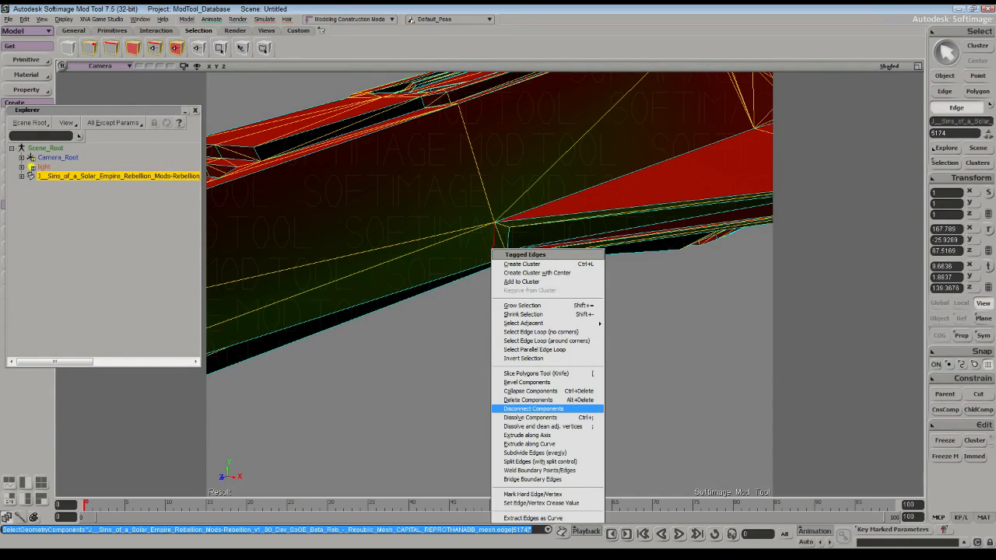
pyautogui.click(536, 409)
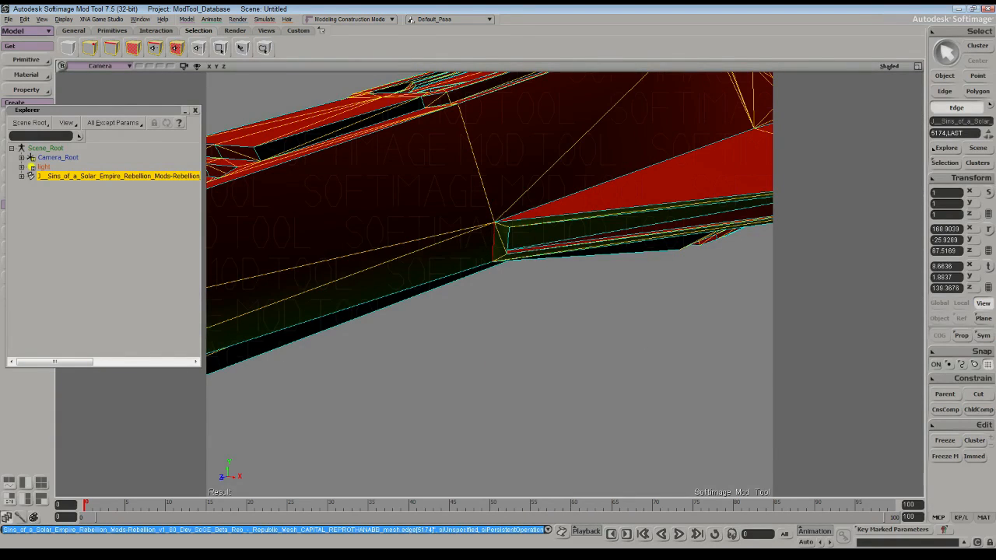
# Disconnect the steep edge at the rear of the hull side wall, where it rises from the wing surface
pyautogui.press('s')
pyautogui.moveTo(498, 257); pyautogui.dragTo(708, 175)
pyautogui.moveTo(708, 175); pyautogui.dragTo(514, 226, button='middle')
pyautogui.moveTo(514, 226); pyautogui.dragTo(397, 291, button='right')
pyautogui.moveTo(397, 292); pyautogui.dragTo(498, 273, button='middle')
pyautogui.moveTo(498, 272); pyautogui.dragTo(459, 288, button='right')
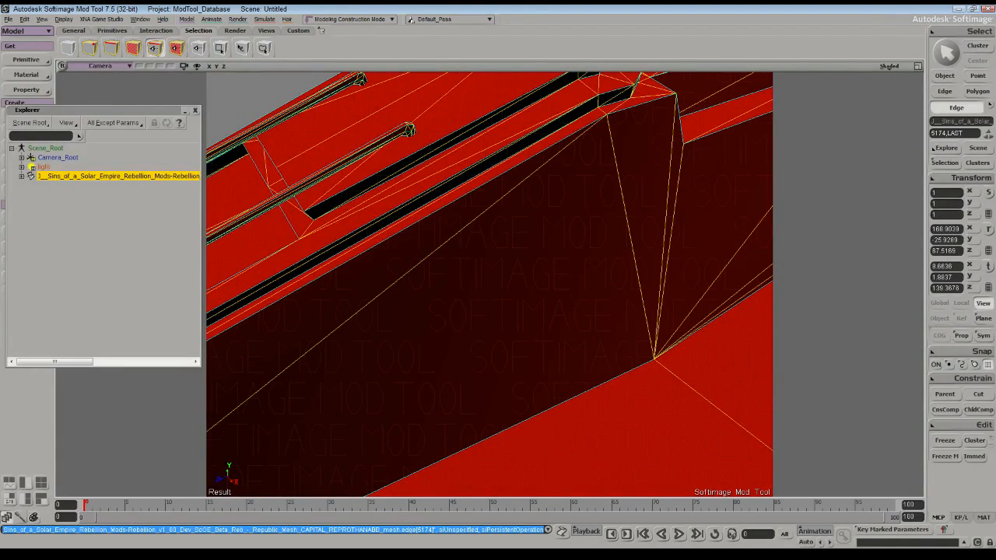
pyautogui.press('space')
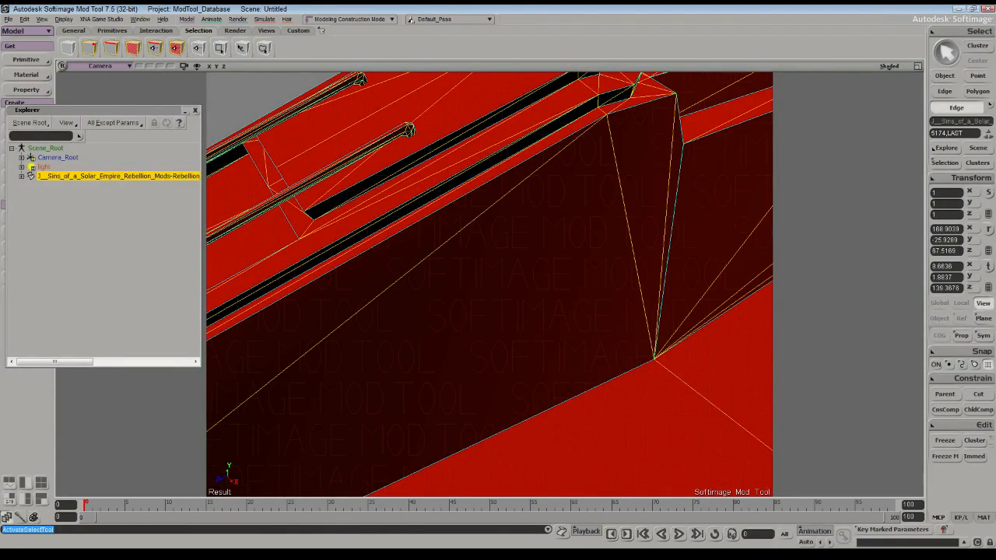
pyautogui.click(671, 237)
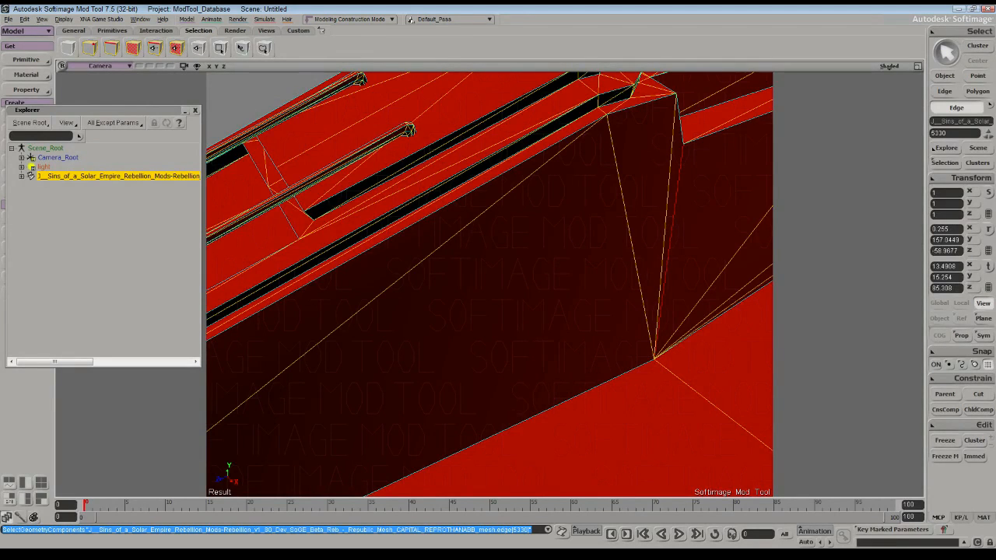
pyautogui.rightClick(675, 195)
pyautogui.click(717, 352)
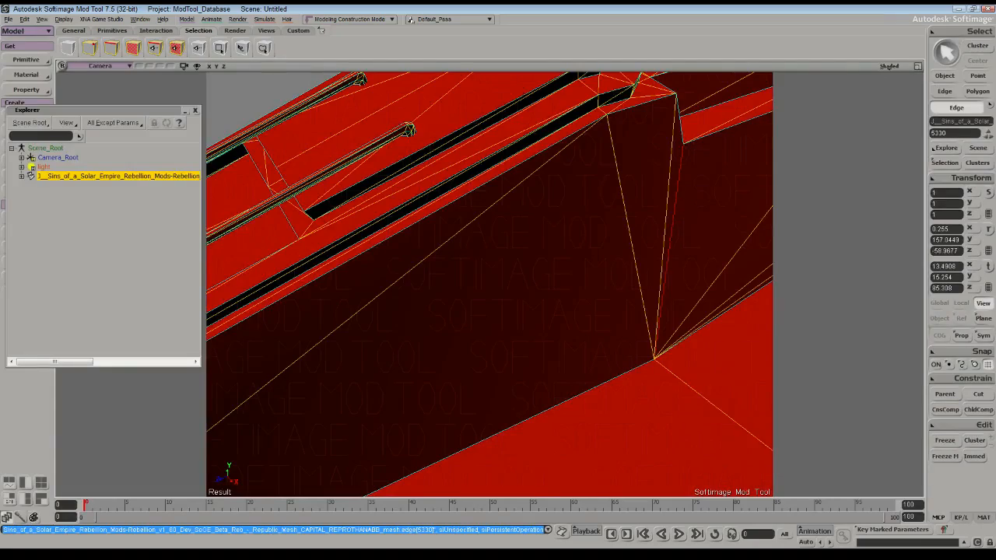
# Examine the shading of the hull side from the disconnected rear edge forward to the nose
pyautogui.moveTo(676, 257); pyautogui.dragTo(817, 288, button='right')
pyautogui.moveTo(498, 288); pyautogui.dragTo(436, 268, button='right')
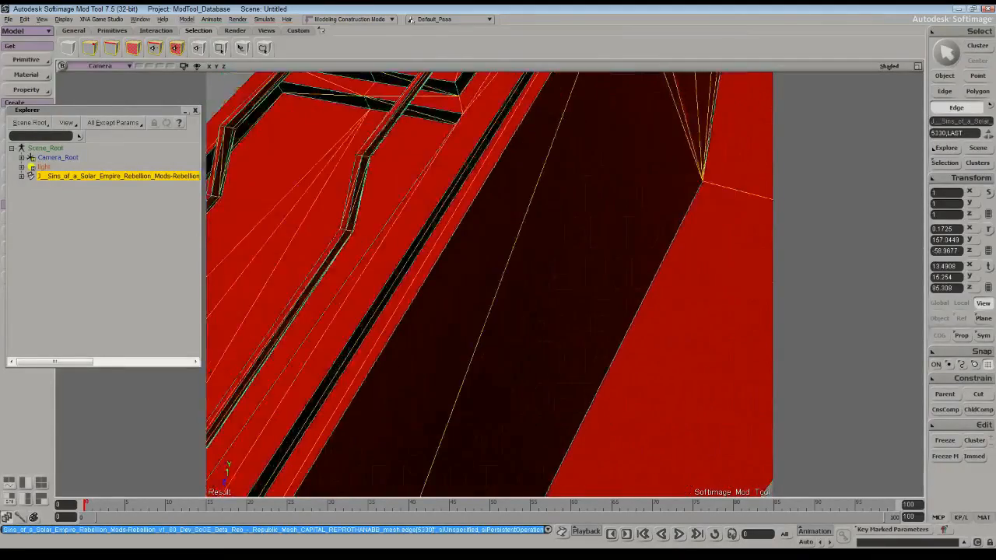
pyautogui.scroll(-5, 483, 280)
pyautogui.moveTo(482, 311); pyautogui.dragTo(502, 176)
pyautogui.moveTo(498, 311); pyautogui.dragTo(583, 191, button='right')
pyautogui.moveTo(545, 234); pyautogui.dragTo(420, 280)
pyautogui.scroll(4, 467, 280)
pyautogui.moveTo(467, 265); pyautogui.dragTo(494, 272, button='right')
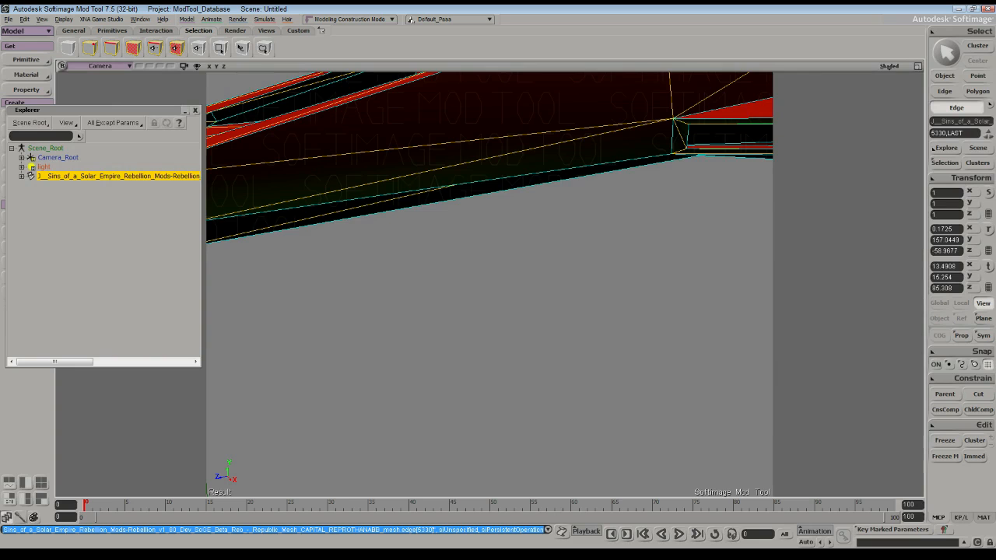
pyautogui.moveTo(493, 273); pyautogui.dragTo(583, 280, button='right')
pyautogui.moveTo(583, 280); pyautogui.dragTo(585, 428)
pyautogui.moveTo(586, 428); pyautogui.dragTo(525, 393, button='right')
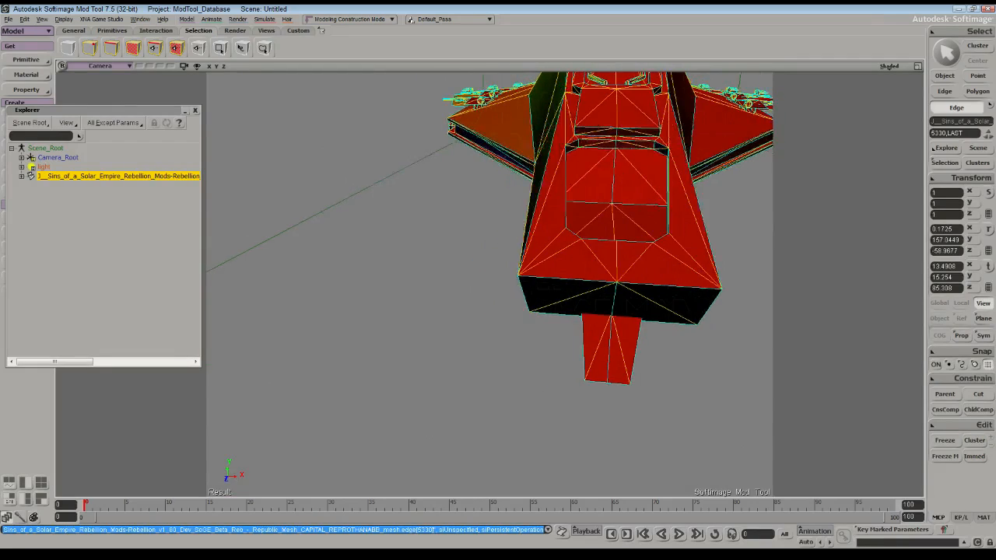
pyautogui.moveTo(526, 393); pyautogui.dragTo(611, 385)
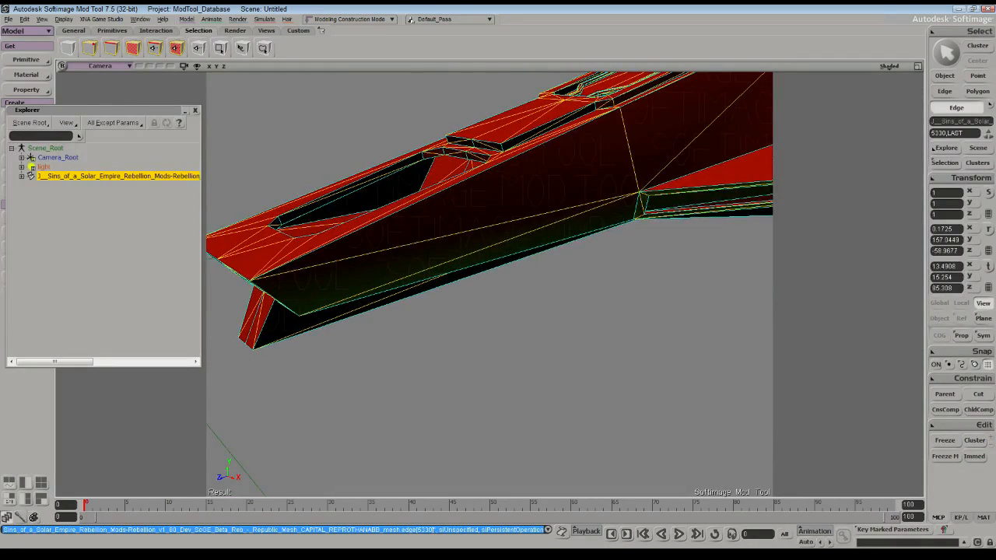
# Try to bevel the long edge between the hull side wall and the lower face of the nose
pyautogui.press('space')
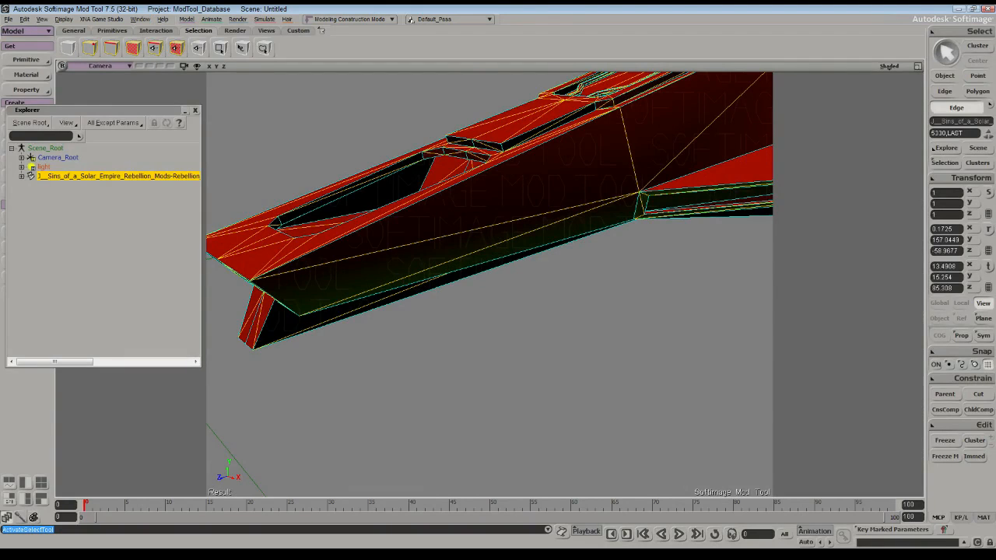
pyautogui.click(459, 233)
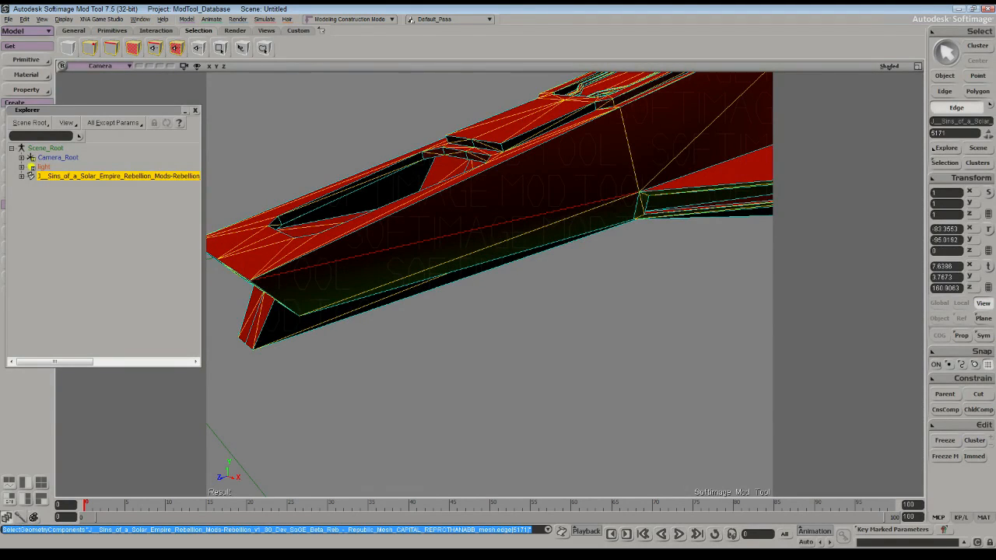
pyautogui.rightClick(376, 257)
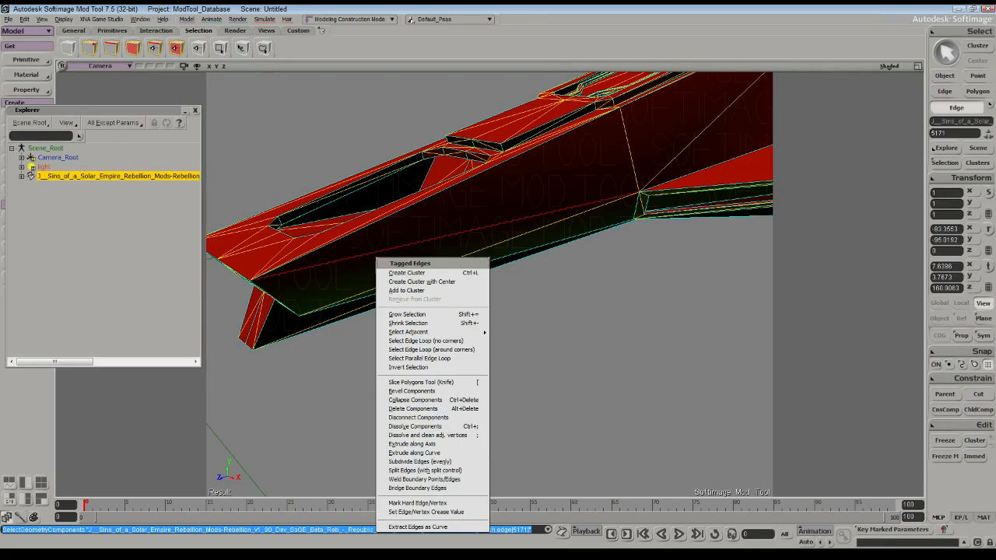
pyautogui.click(421, 391)
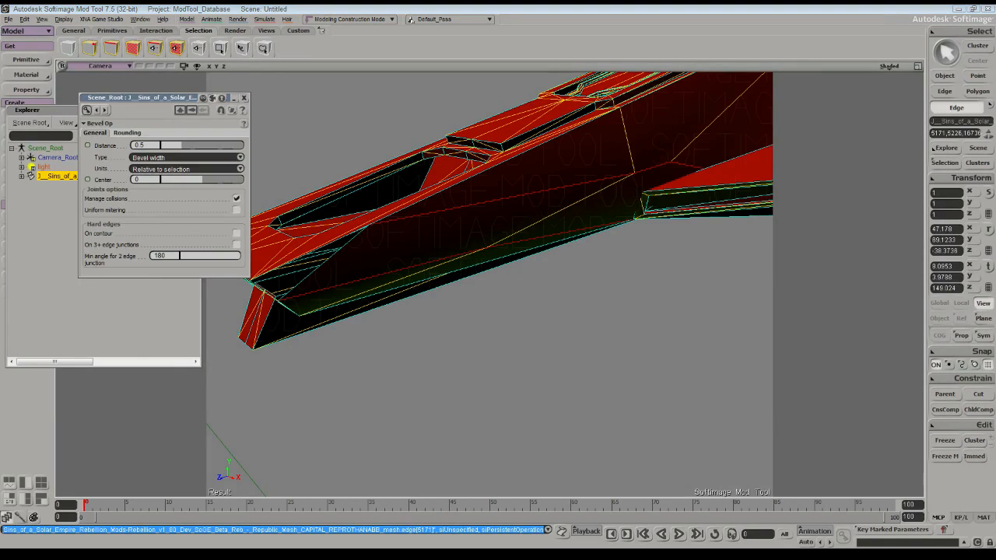
# Undo the bevel and the earlier edge disconnections on the hull side
pyautogui.hotkey('ctrl', 'z')
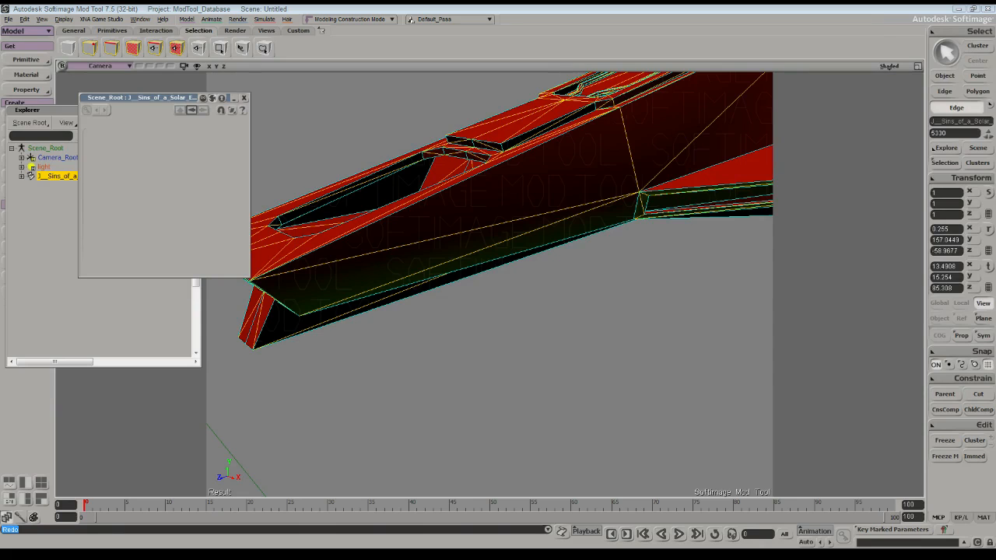
pyautogui.hotkey('ctrl', 'z')
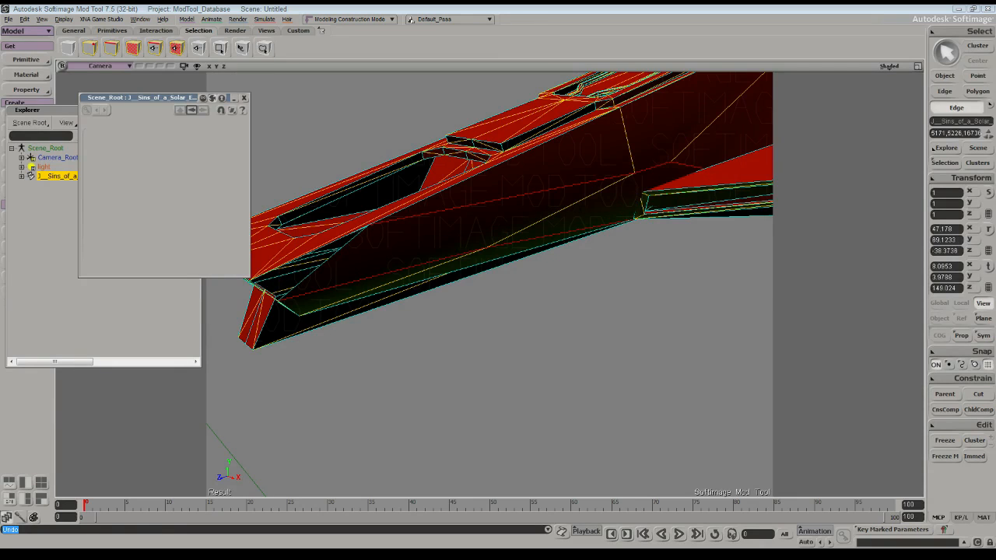
pyautogui.hotkey('ctrl', 'z')
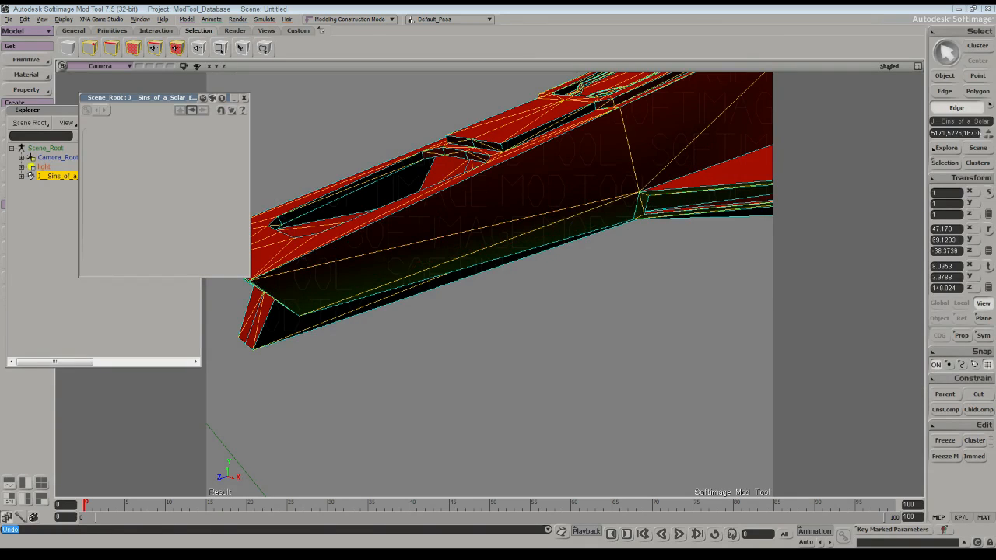
pyautogui.hotkey('ctrl', 'z')
pyautogui.hotkey('ctrl', 'z')
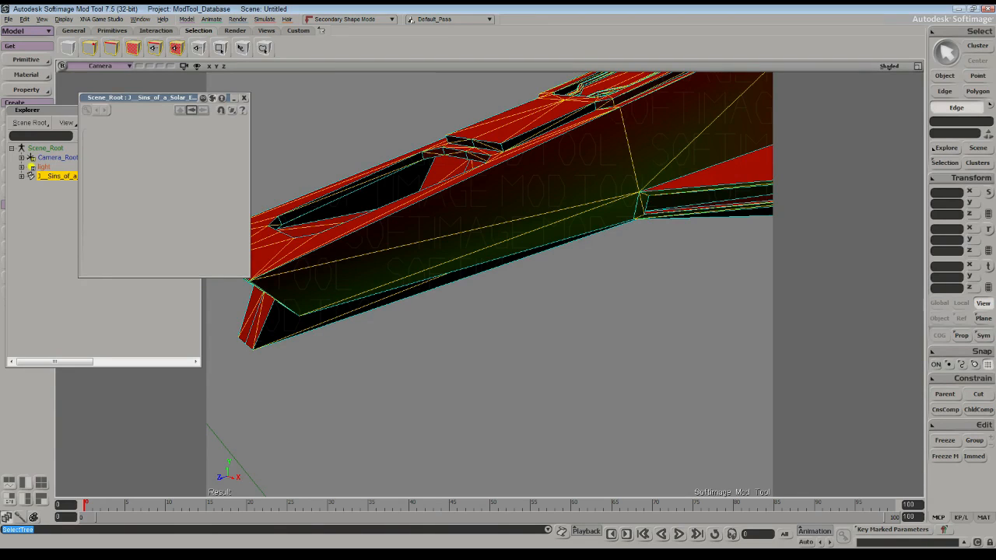
# Disconnect the short edge where the lower nose side meets the front corner of the wing
pyautogui.hotkey('ctrl', 'z')
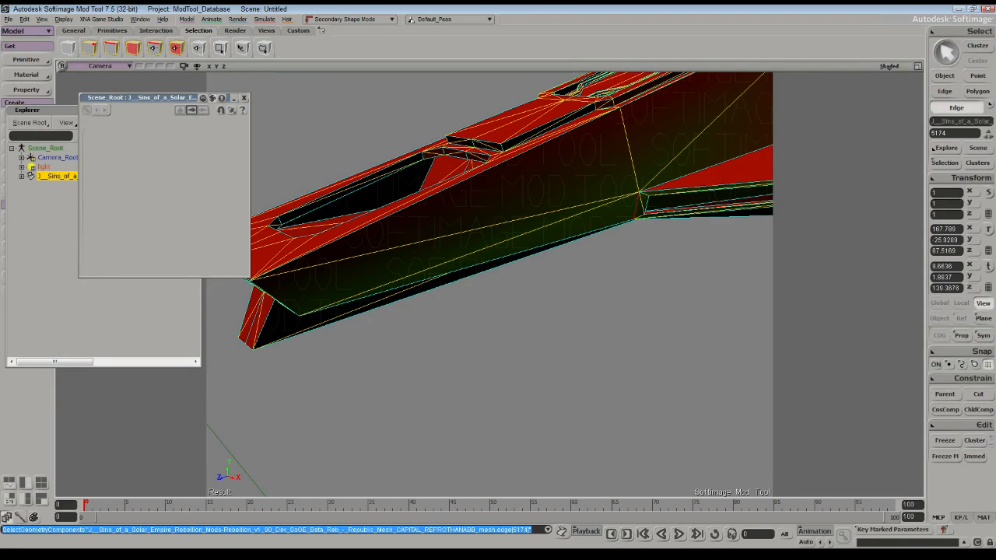
pyautogui.rightClick(635, 211)
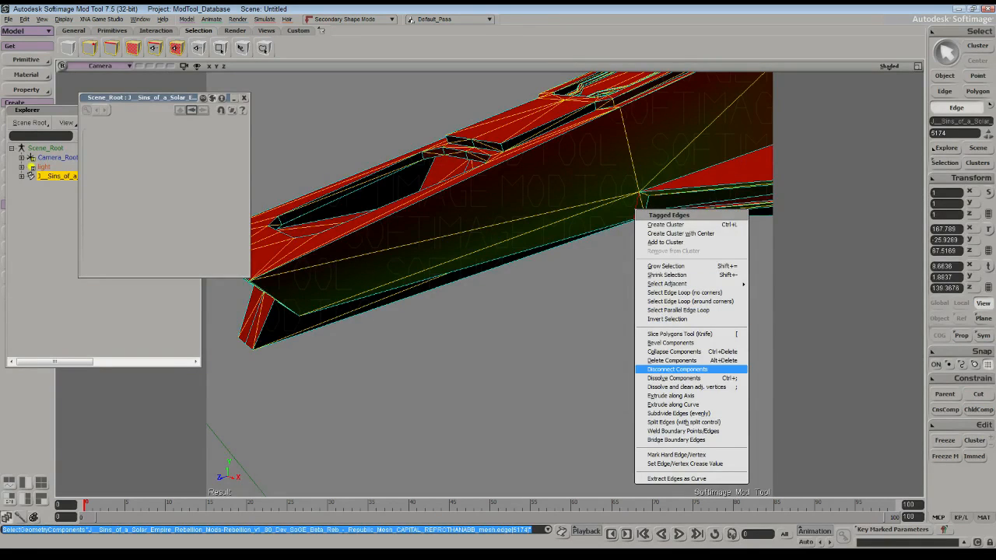
pyautogui.click(677, 369)
# Disconnect the steep edge rising from the wing surface at the rear of the hull side wall
pyautogui.moveTo(654, 343); pyautogui.dragTo(623, 367, button='right')
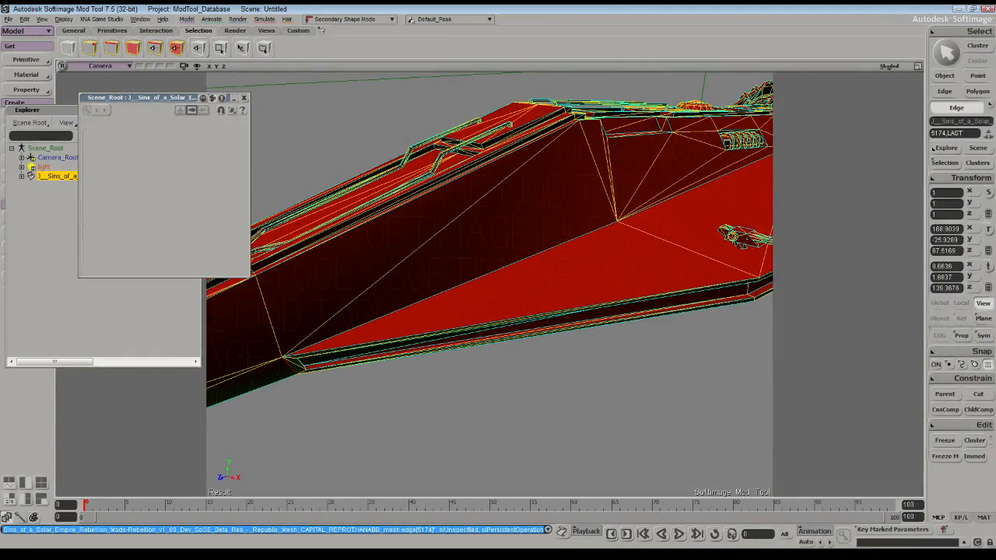
pyautogui.press('space')
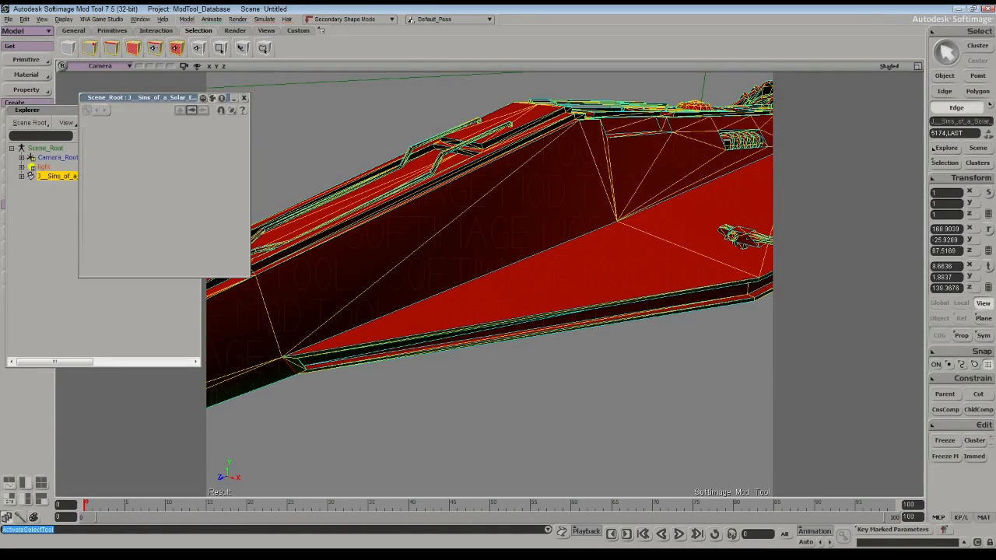
pyautogui.click(611, 176)
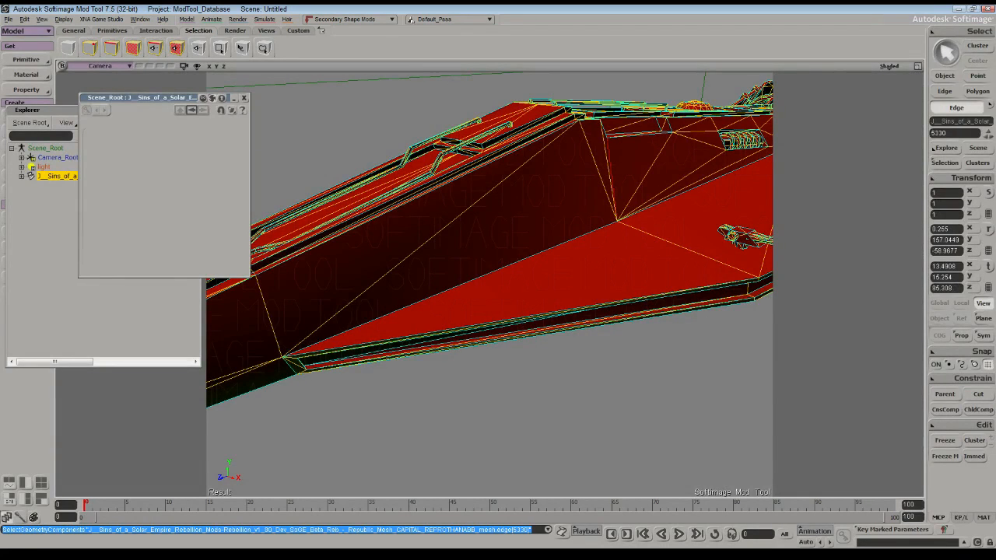
pyautogui.rightClick(611, 161)
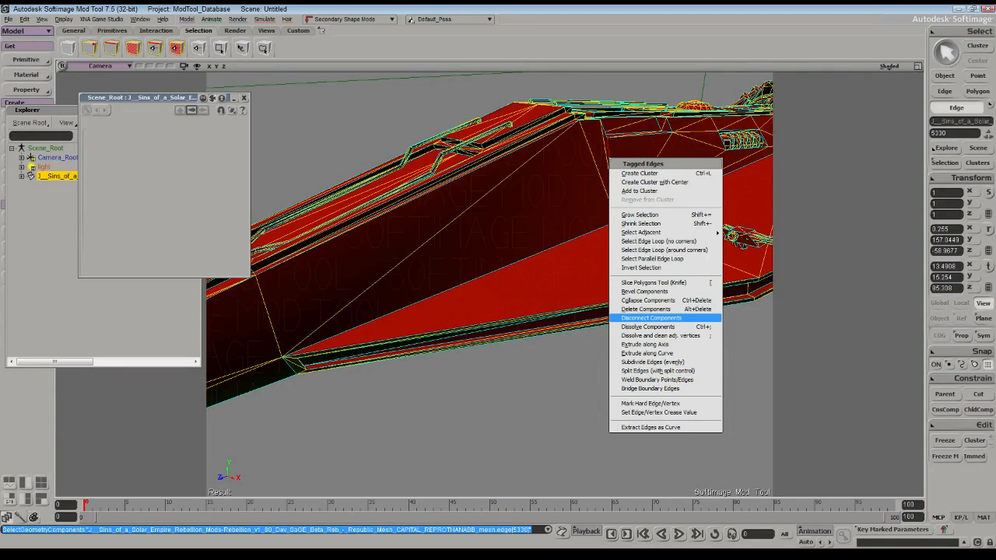
pyautogui.click(652, 318)
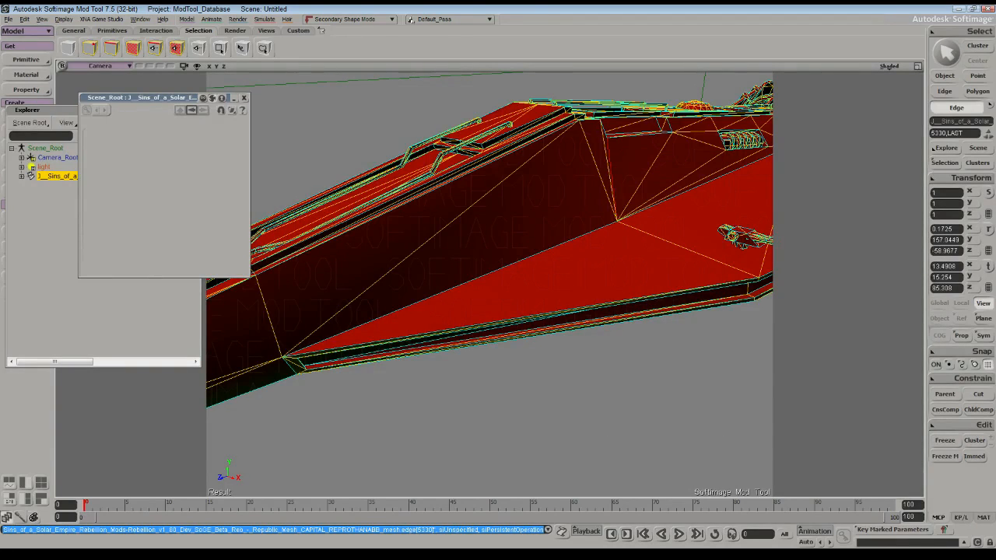
# Disconnect the long edge running along the nose side forward from the wing's front corner, leaving the other wall edges out of the selection
pyautogui.moveTo(231, 213); pyautogui.dragTo(260, 224)
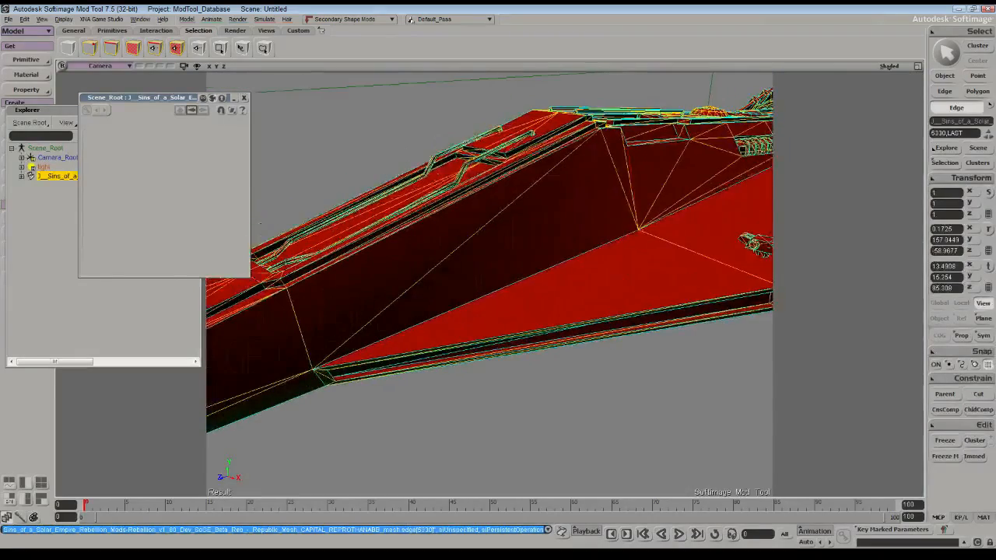
pyautogui.click(156, 48)
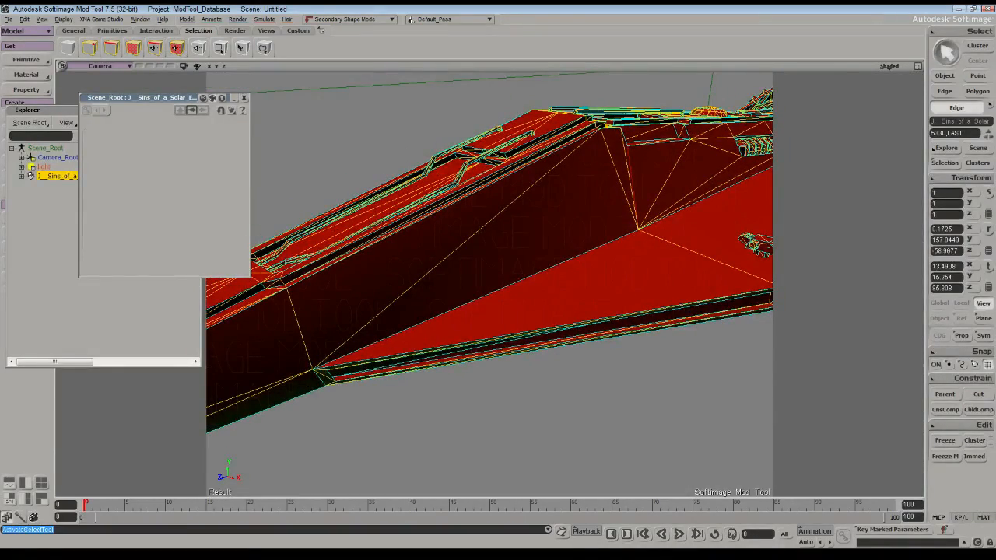
pyautogui.click(457, 248)
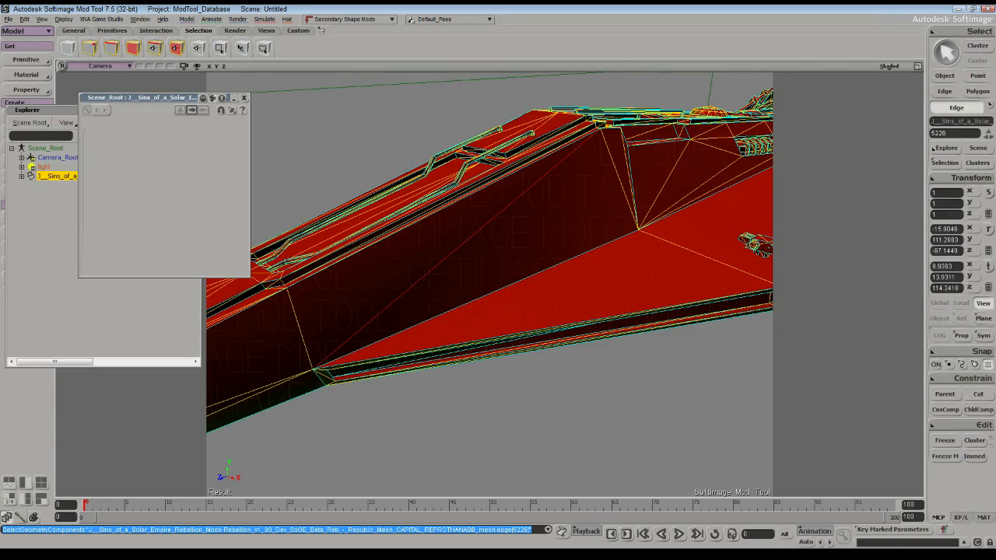
pyautogui.hotkey('ctrl', 'shift', 'a')
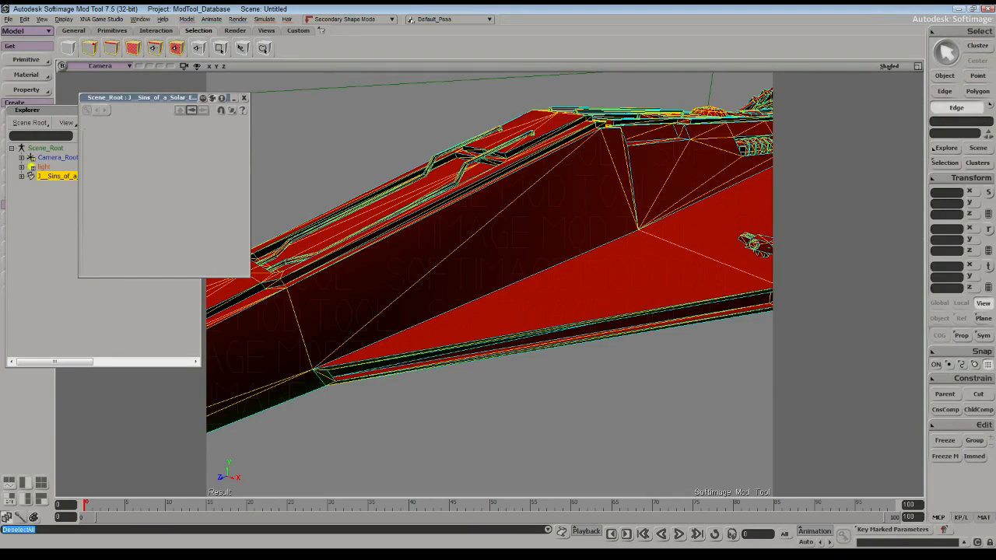
pyautogui.click(261, 388)
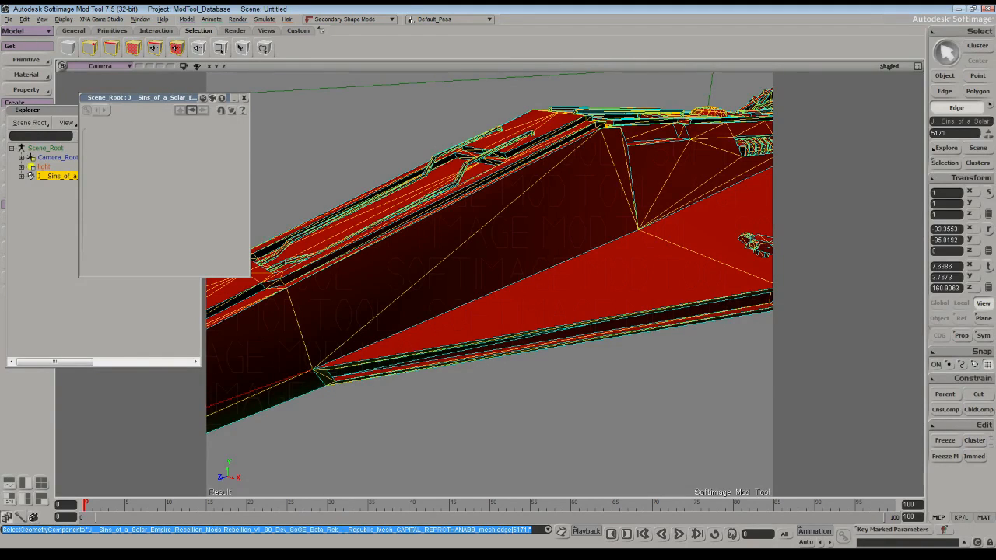
pyautogui.keyDown('shift'); pyautogui.click(300, 330); pyautogui.keyUp('shift')
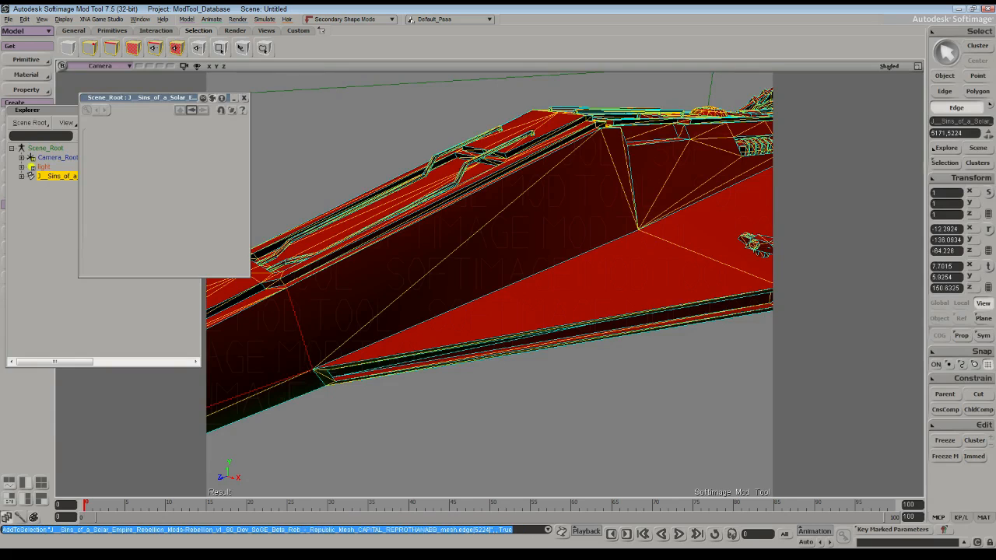
pyautogui.keyDown('shift'); pyautogui.click(456, 248); pyautogui.keyUp('shift')
pyautogui.press('ctrl')
pyautogui.keyDown('ctrl'); pyautogui.click(457, 249); pyautogui.keyUp('ctrl')
pyautogui.keyDown('ctrl'); pyautogui.click(300, 330); pyautogui.keyUp('ctrl')
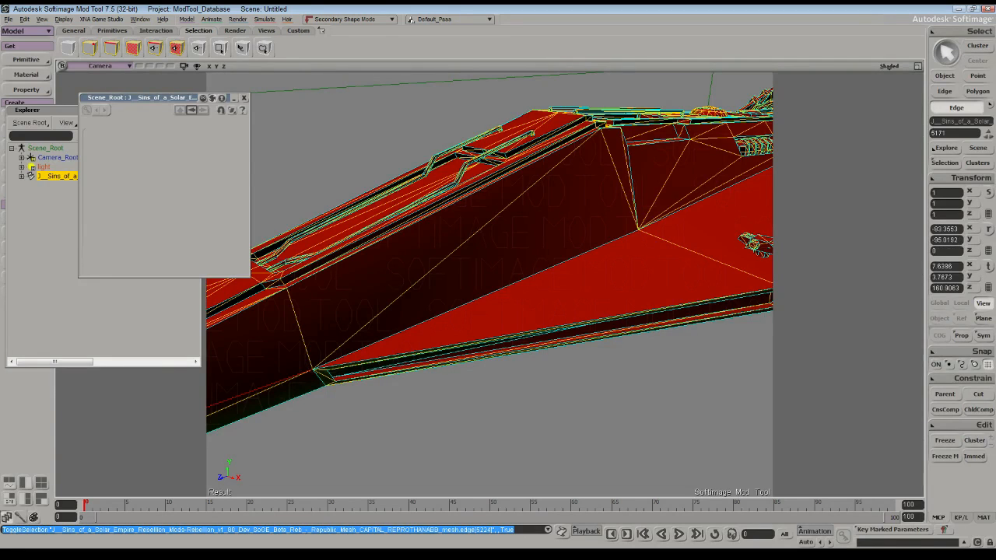
pyautogui.rightClick(265, 114)
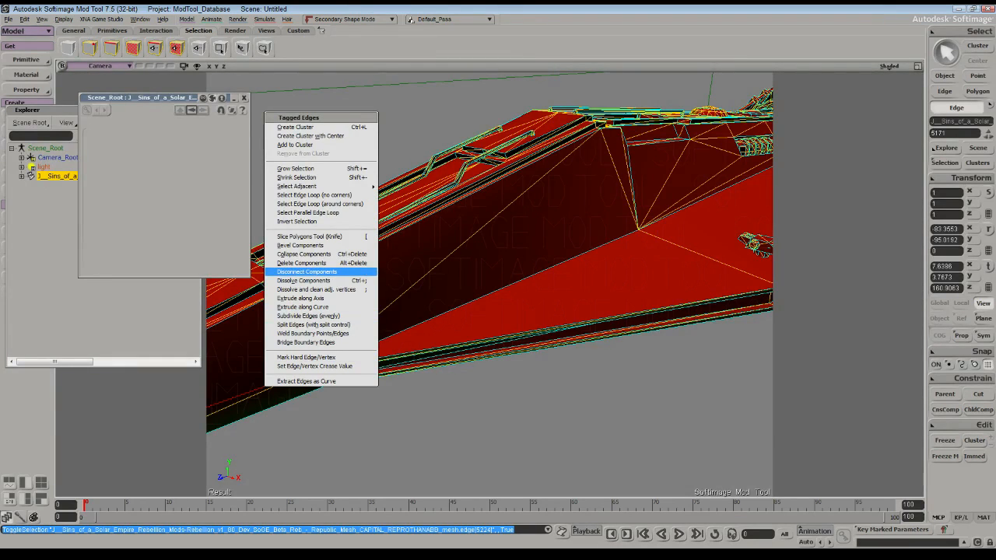
pyautogui.click(307, 272)
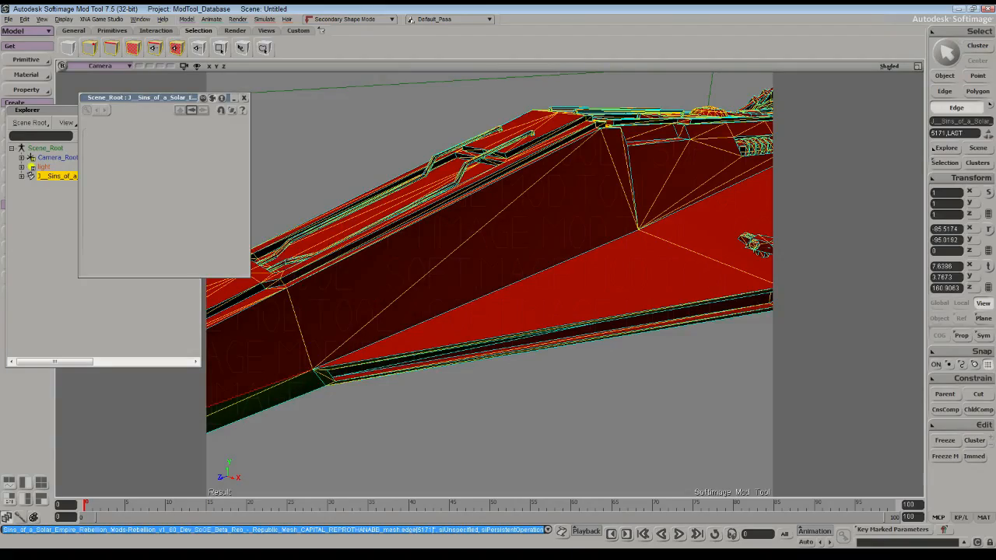
# Examine the shading of the nose and hull side from several angles, comparing it with the opposite side of the ship
pyautogui.moveTo(313, 327); pyautogui.dragTo(607, 233)
pyautogui.moveTo(498, 249); pyautogui.dragTo(545, 245, button='right')
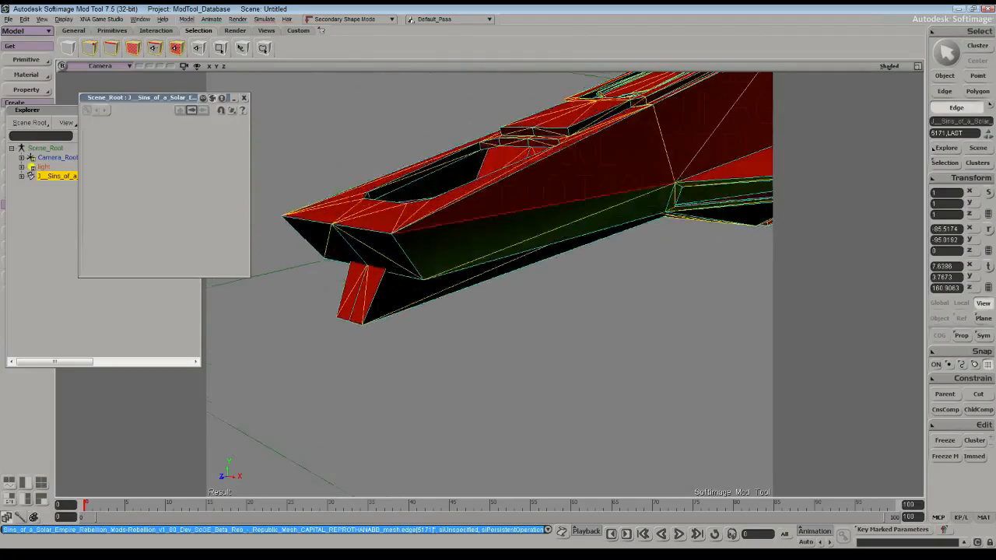
pyautogui.moveTo(545, 245); pyautogui.dragTo(369, 336)
pyautogui.moveTo(370, 336); pyautogui.dragTo(425, 362, button='right')
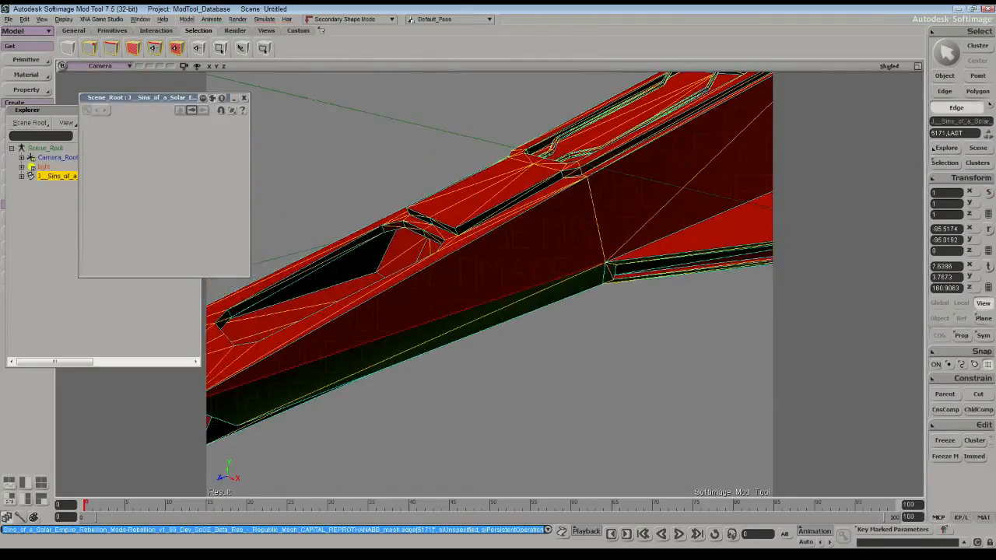
pyautogui.scroll(-3, 424, 362)
pyautogui.moveTo(424, 362); pyautogui.dragTo(358, 373)
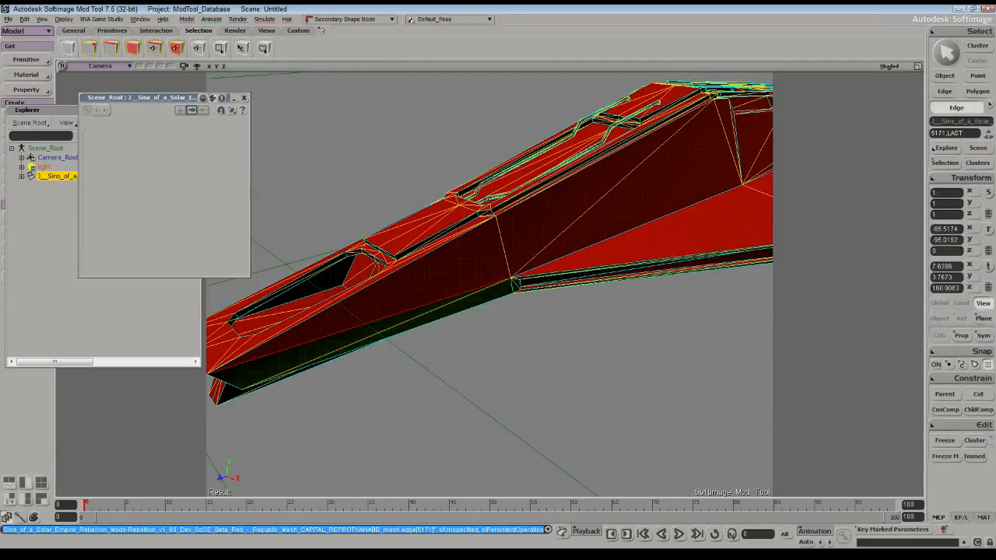
pyautogui.moveTo(358, 372); pyautogui.dragTo(370, 323, button='right')
pyautogui.scroll(3, 369, 323)
pyautogui.moveTo(369, 323); pyautogui.dragTo(565, 389)
pyautogui.scroll(-1, 564, 389)
pyautogui.moveTo(490, 311); pyautogui.dragTo(615, 319, button='right')
pyautogui.scroll(-4, 490, 284)
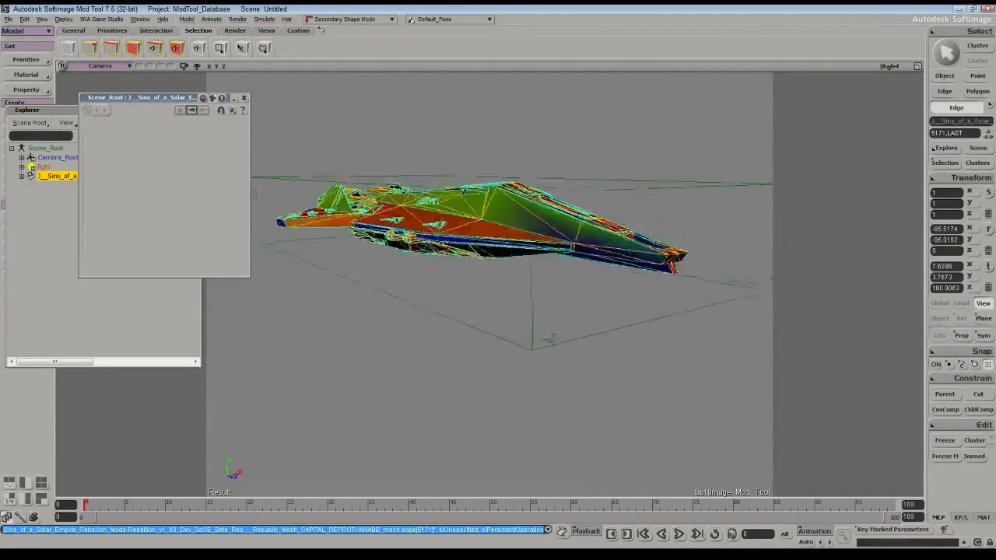
pyautogui.moveTo(550, 340); pyautogui.dragTo(451, 312, button='right')
pyautogui.scroll(3, 490, 284)
pyautogui.moveTo(467, 273); pyautogui.dragTo(638, 370)
pyautogui.scroll(4, 638, 370)
pyautogui.moveTo(482, 312)
pyautogui.mouseDown(button='right')
pyautogui.moveTo(545, 321)
pyautogui.moveTo(471, 305)
pyautogui.moveTo(494, 307)
pyautogui.mouseUp(button='right')
pyautogui.scroll(-4, 490, 284)
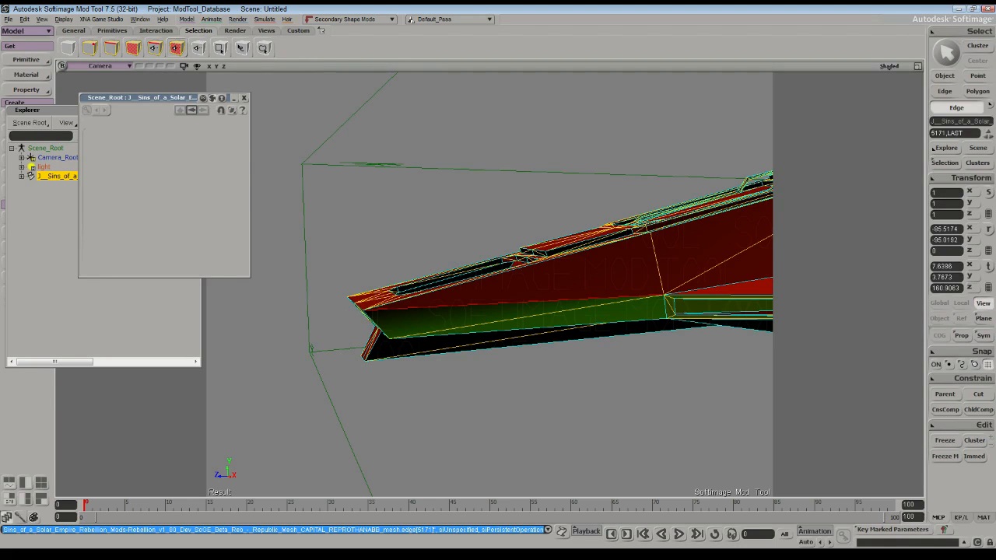
# Try to disconnect the front triangular polygon on the lower side of the nose
pyautogui.click(176, 48)
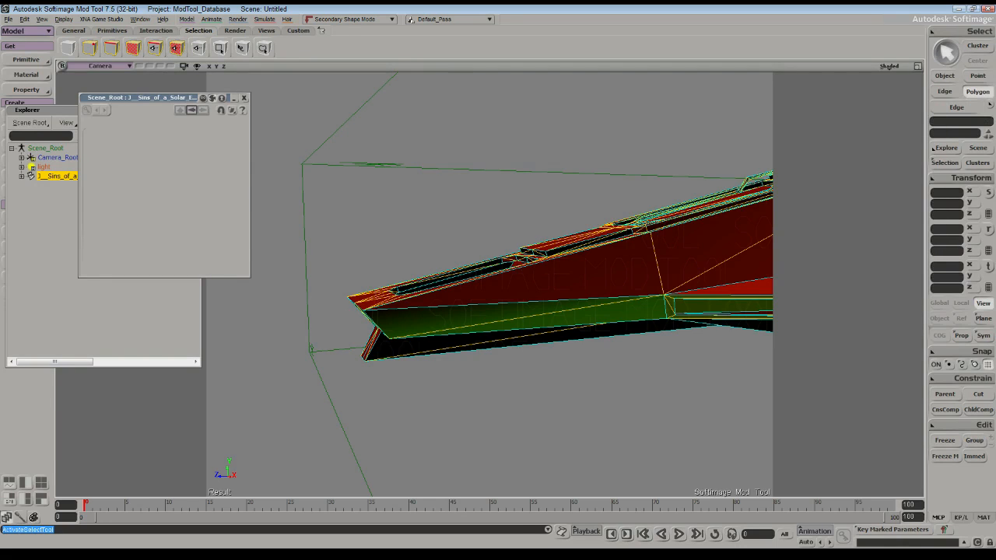
pyautogui.click(446, 317)
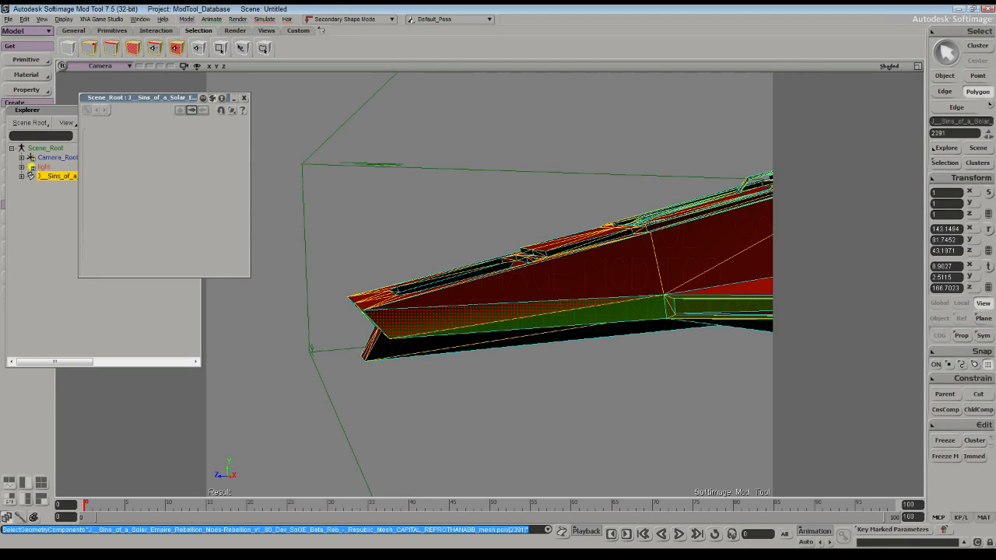
pyautogui.rightClick(420, 428)
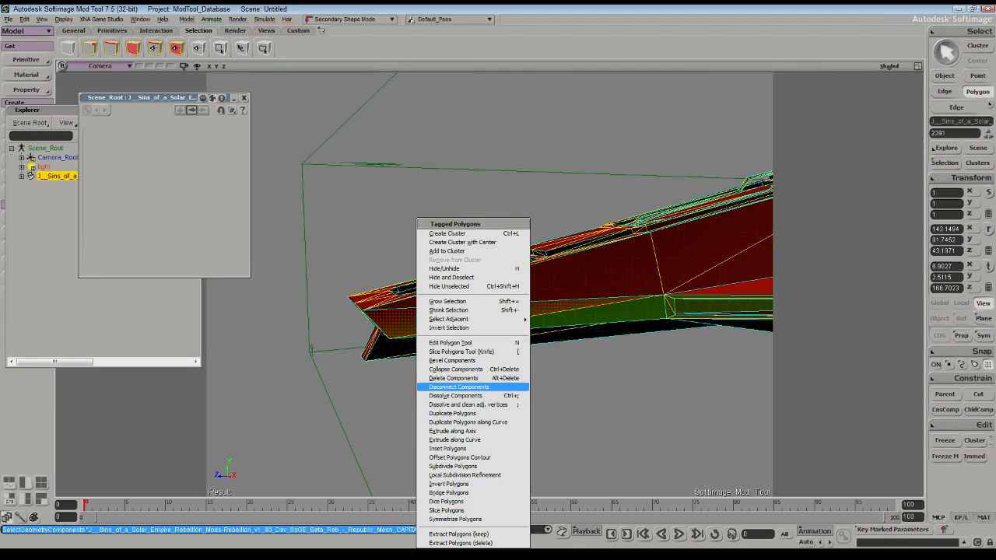
pyautogui.click(459, 387)
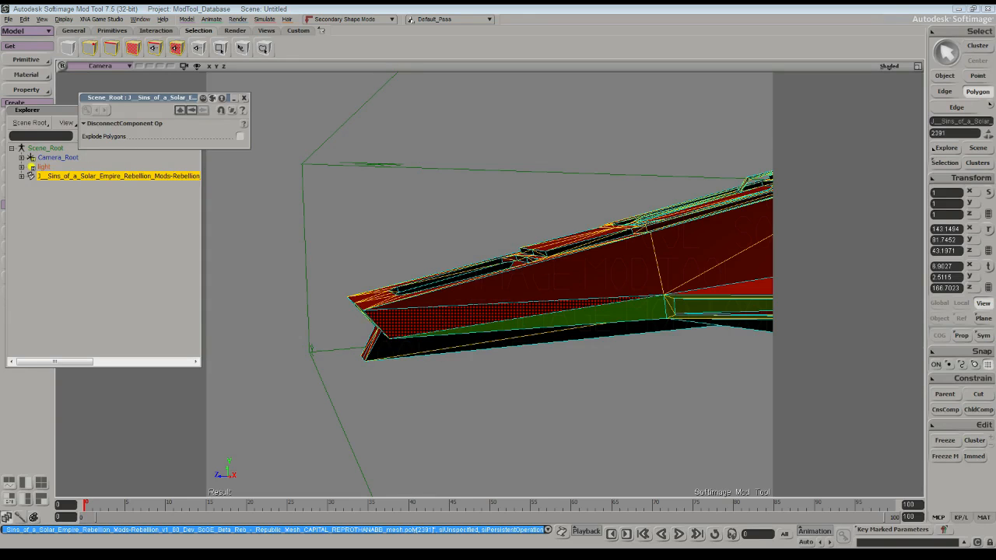
# Undo the disconnection of the nose polygon and select the scene root
pyautogui.click(33, 167)
pyautogui.hotkey('ctrl', 'z')
pyautogui.hotkey('ctrl', 'z')
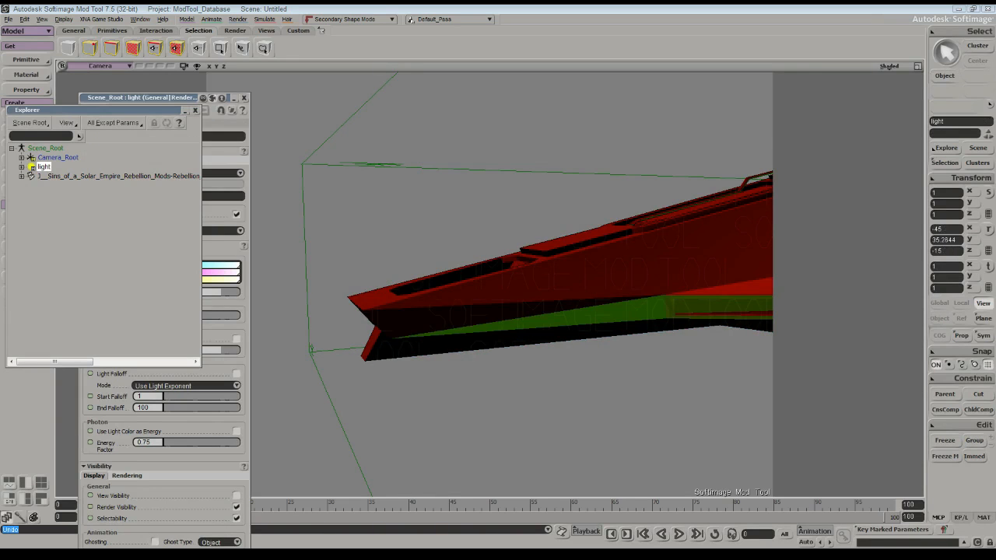
pyautogui.hotkey('ctrl', 'z')
pyautogui.click(45, 147)
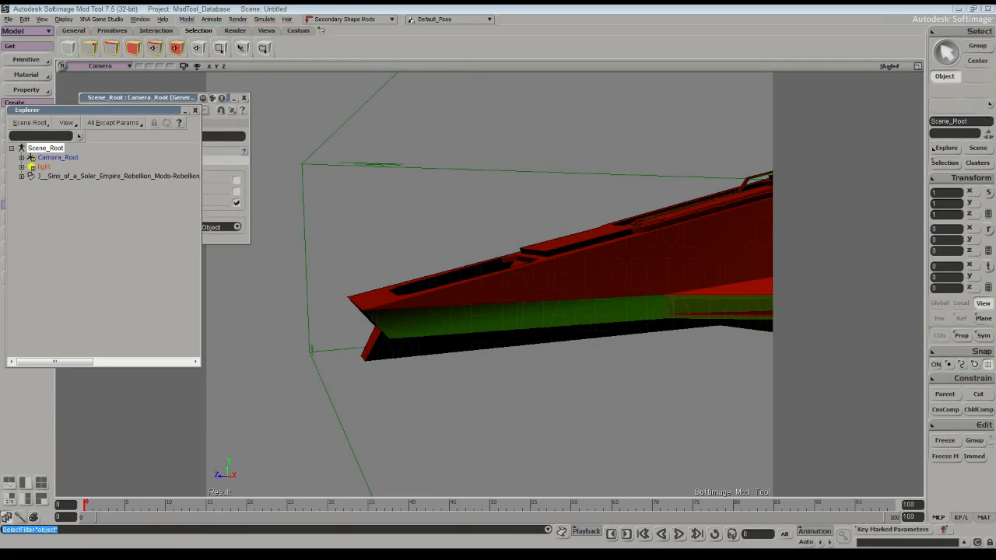
# Select the ship mesh and activate Raycast Polygon selection at the large starboard engine's exhaust
pyautogui.click(62, 176)
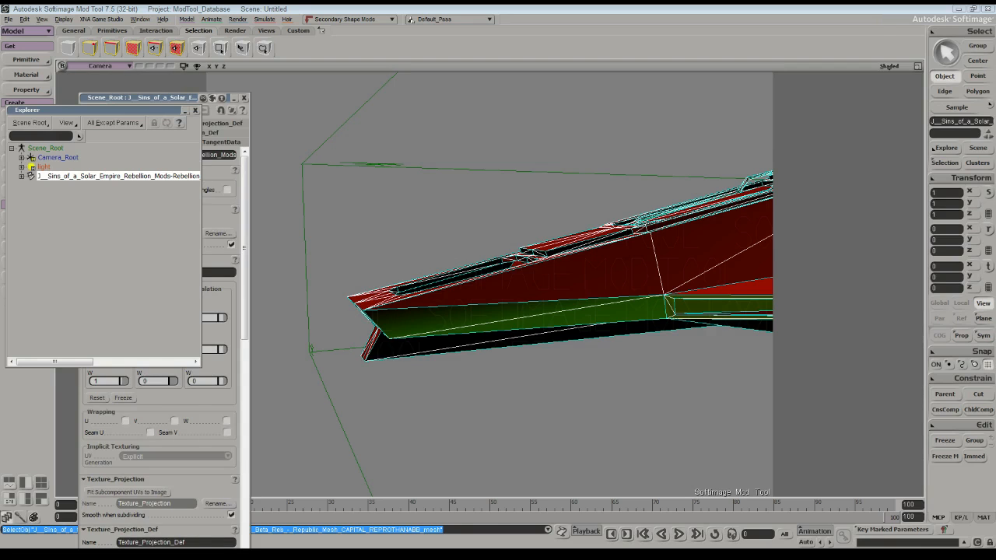
pyautogui.press('s')
pyautogui.moveTo(467, 280); pyautogui.dragTo(366, 276, button='right')
pyautogui.scroll(-3, 510, 288)
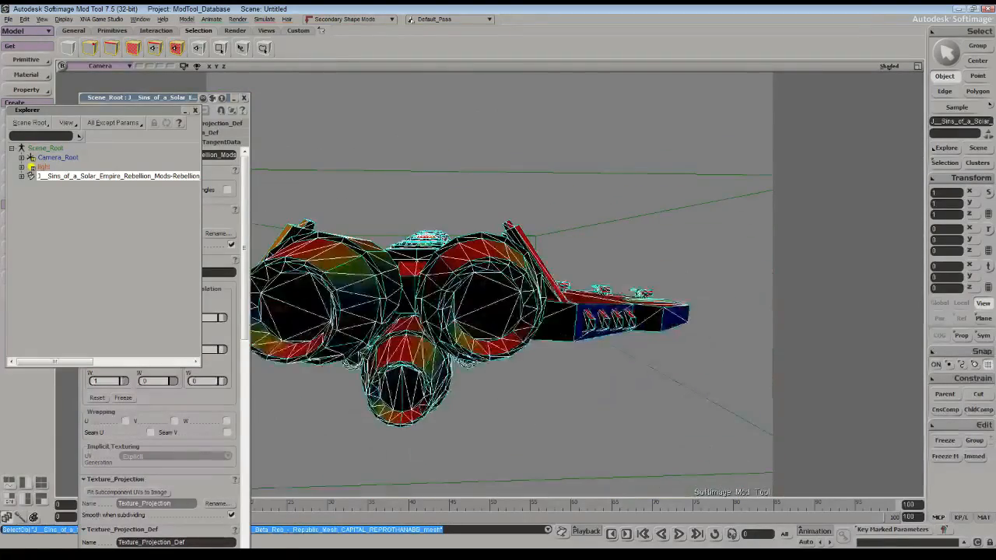
pyautogui.scroll(5, 510, 288)
pyautogui.moveTo(510, 288); pyautogui.dragTo(501, 258, button='right')
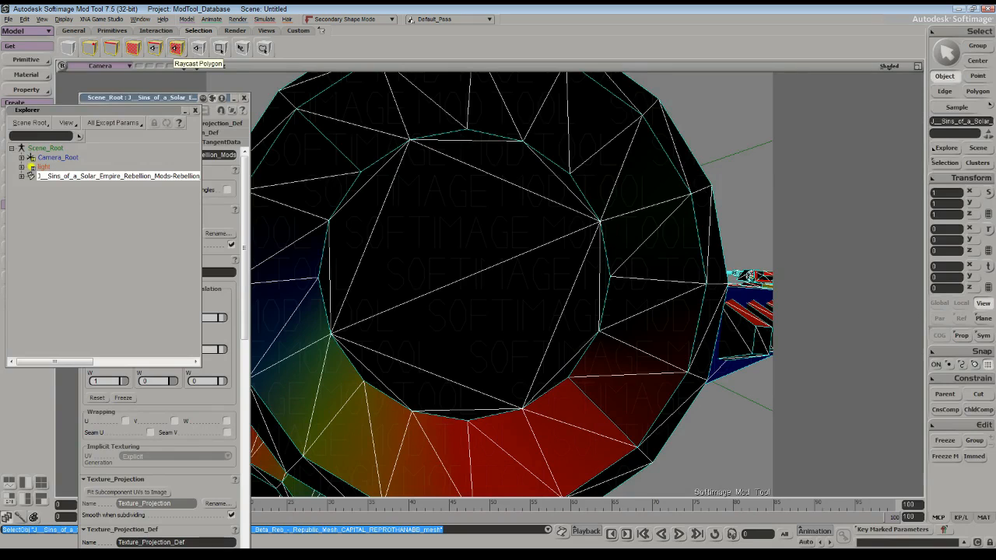
pyautogui.click(176, 48)
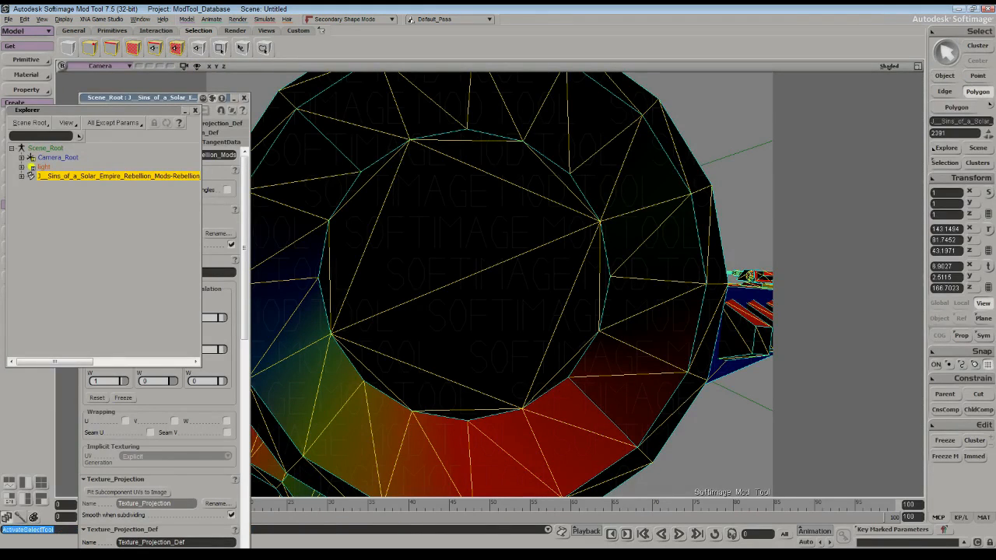
# Select all polygons of the flat inner disc closing the large starboard engine's exhaust
pyautogui.moveTo(361, 177); pyautogui.dragTo(356, 226)
pyautogui.click(326, 277)
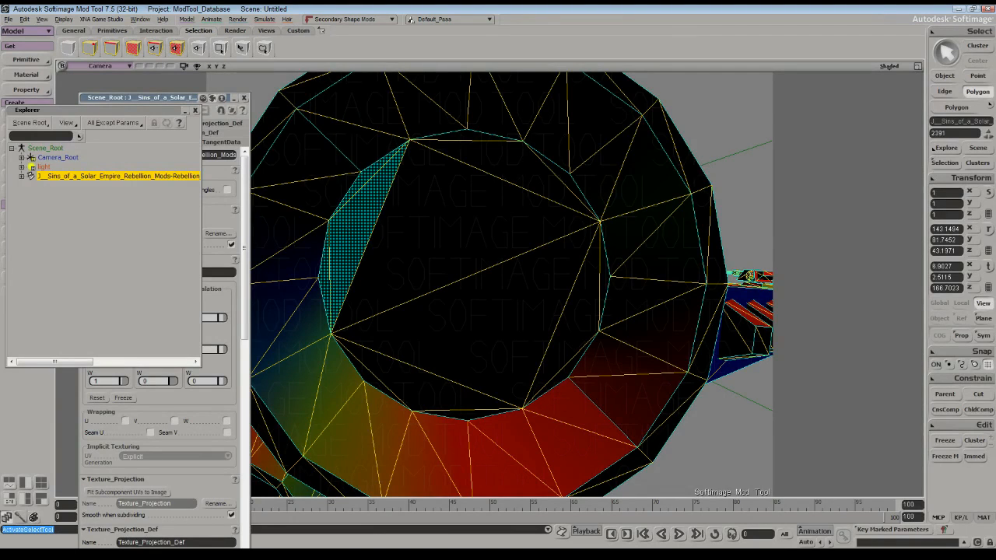
pyautogui.moveTo(342, 269)
pyautogui.mouseDown()
pyautogui.moveTo(436, 327)
pyautogui.moveTo(413, 389)
pyautogui.moveTo(366, 376)
pyautogui.mouseUp()
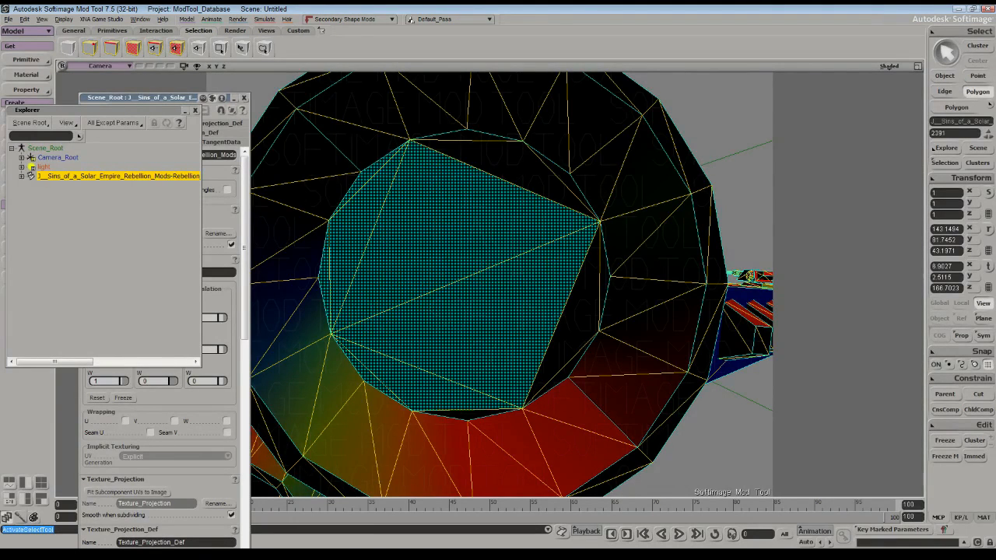
pyautogui.keyDown('shift'); pyautogui.click(467, 415); pyautogui.keyUp('shift')
pyautogui.moveTo(572, 327)
pyautogui.keyDown('shift'); pyautogui.mouseDown()
pyautogui.moveTo(564, 356)
pyautogui.moveTo(610, 361)
pyautogui.mouseUp(); pyautogui.keyUp('shift')
pyautogui.keyDown('ctrl'); pyautogui.click(615, 361); pyautogui.keyUp('ctrl')
pyautogui.keyDown('shift'); pyautogui.click(615, 360); pyautogui.keyUp('shift')
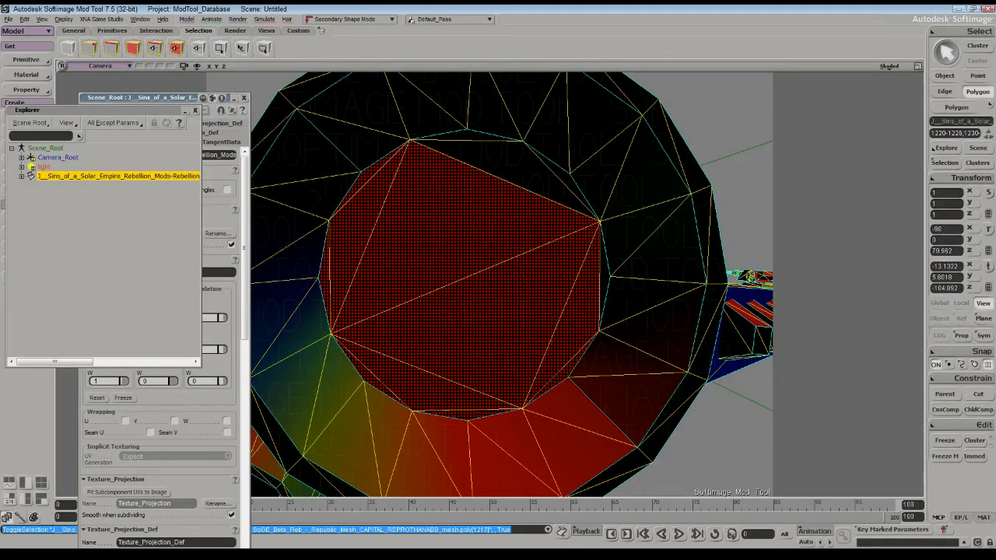
pyautogui.keyDown('shift'); pyautogui.click(514, 166); pyautogui.keyUp('shift')
pyautogui.keyDown('shift'); pyautogui.click(565, 179); pyautogui.keyUp('shift')
pyautogui.keyDown('shift'); pyautogui.click(465, 136); pyautogui.keyUp('shift')
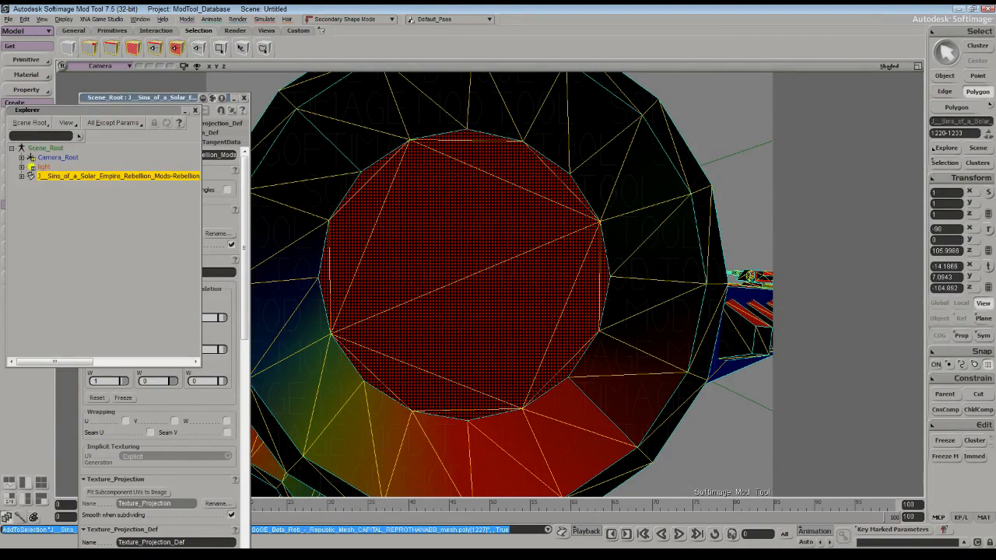
pyautogui.rightClick(457, 228)
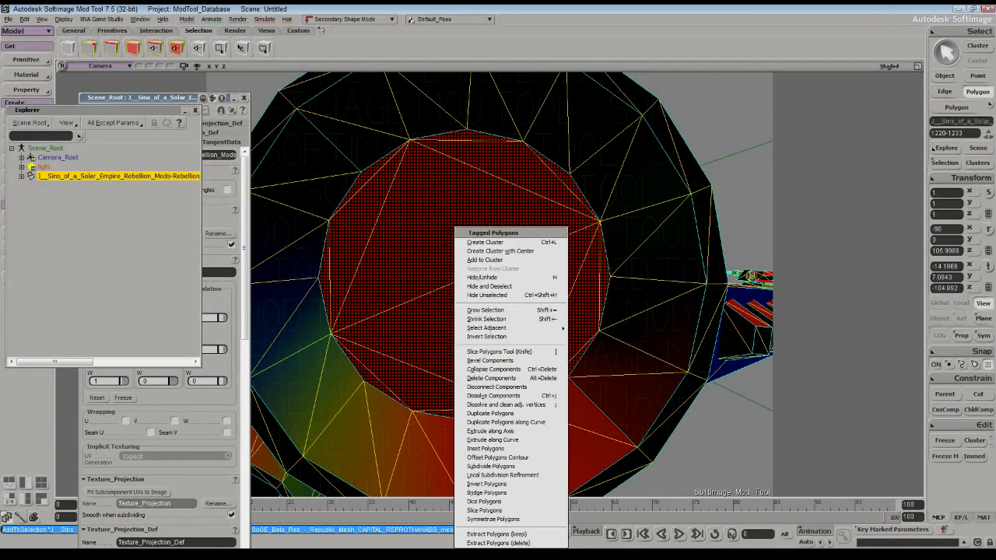
pyautogui.press('Escape')
# Add all polygons of the large port engine's inner exhaust disc to the selection, keeping the starboard disc selected
pyautogui.scroll(-10, 491, 284)
pyautogui.scroll(5, 490, 285)
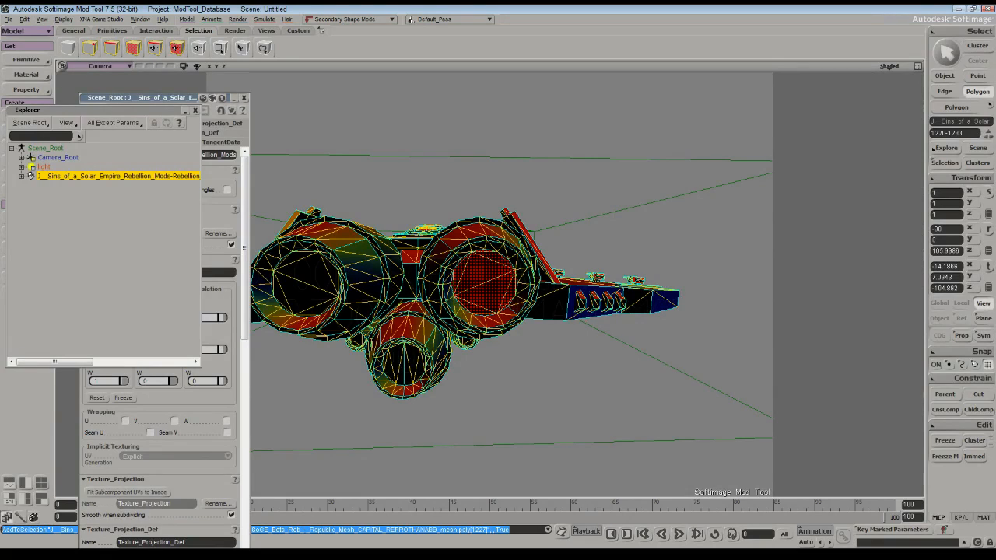
pyautogui.moveTo(490, 285); pyautogui.dragTo(529, 261, button='middle')
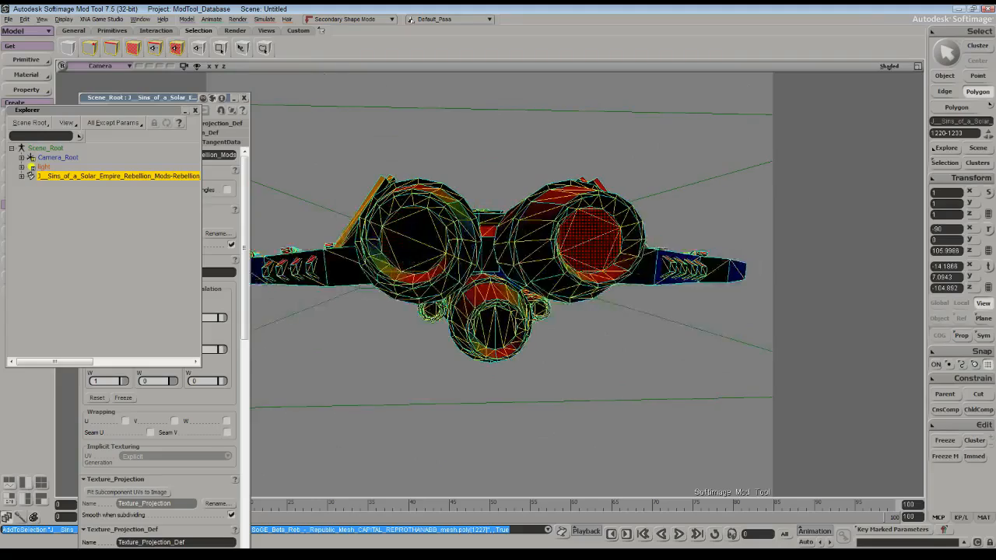
pyautogui.moveTo(436, 272); pyautogui.dragTo(817, 296, button='middle')
pyautogui.moveTo(623, 288); pyautogui.dragTo(525, 261, button='middle')
pyautogui.scroll(3, 512, 284)
pyautogui.scroll(-5, 511, 285)
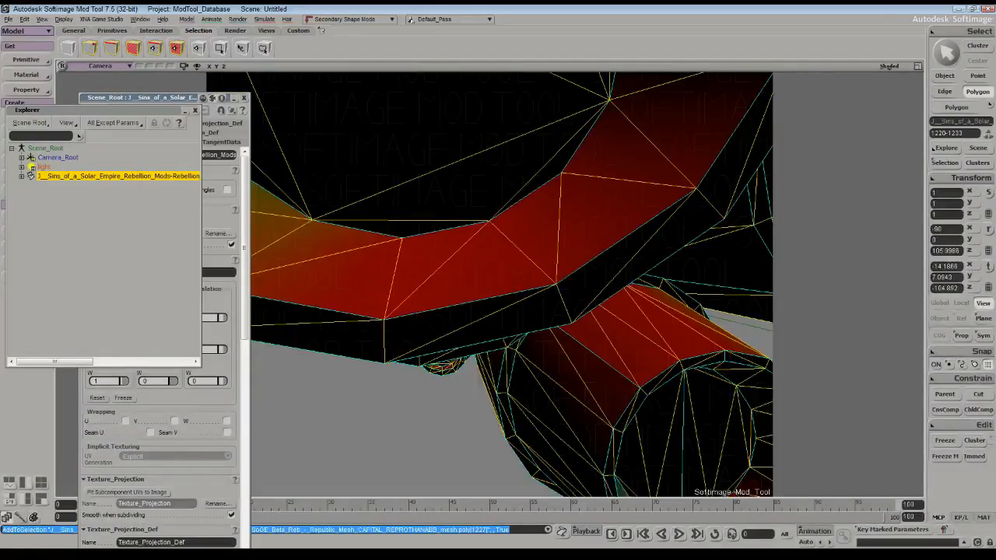
pyautogui.scroll(4, 512, 284)
pyautogui.scroll(-3, 512, 285)
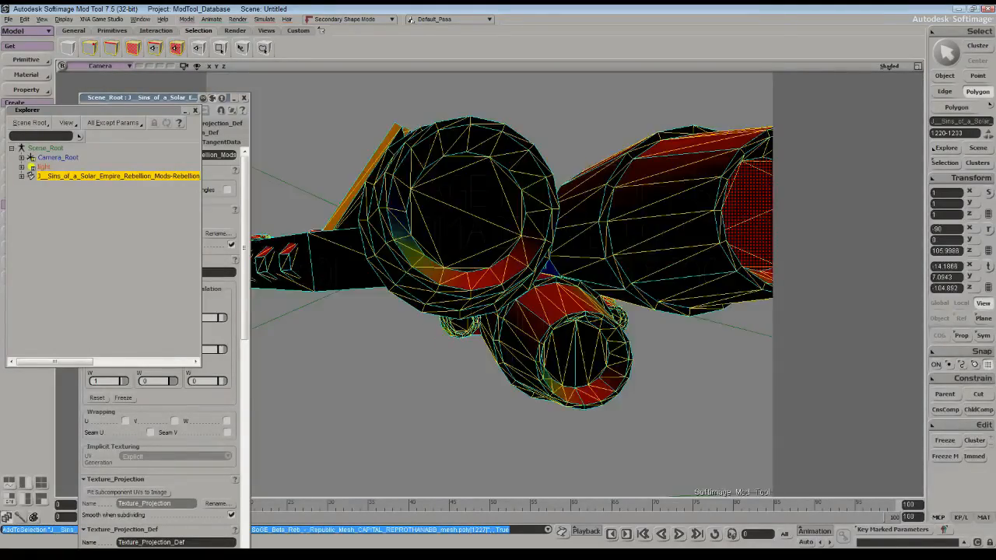
pyautogui.moveTo(512, 285)
pyautogui.mouseDown(button='middle')
pyautogui.moveTo(412, 307)
pyautogui.moveTo(518, 300)
pyautogui.moveTo(510, 303)
pyautogui.mouseUp(button='middle')
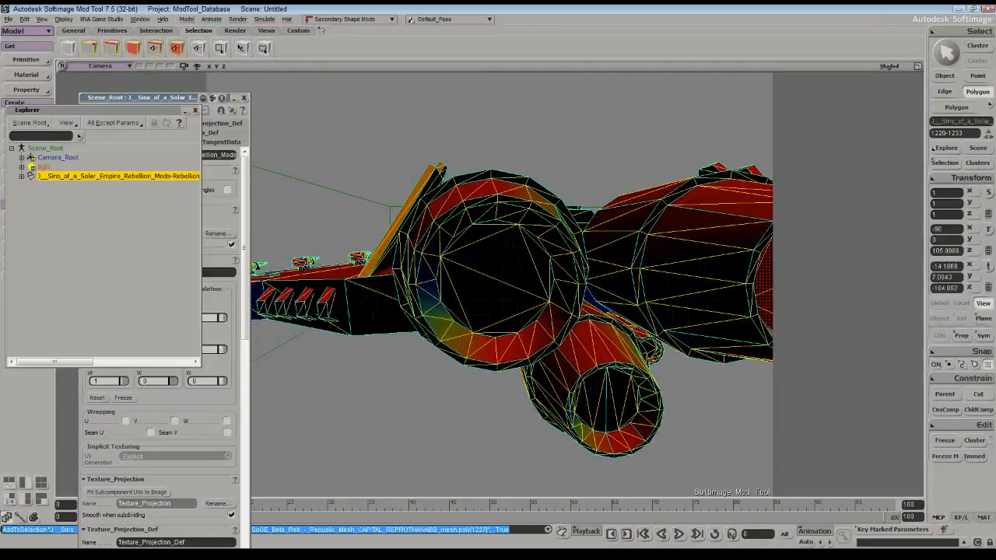
pyautogui.click(177, 47)
pyautogui.keyDown('shift'); pyautogui.click(477, 236); pyautogui.keyUp('shift')
pyautogui.keyDown('shift'); pyautogui.click(454, 300); pyautogui.keyUp('shift')
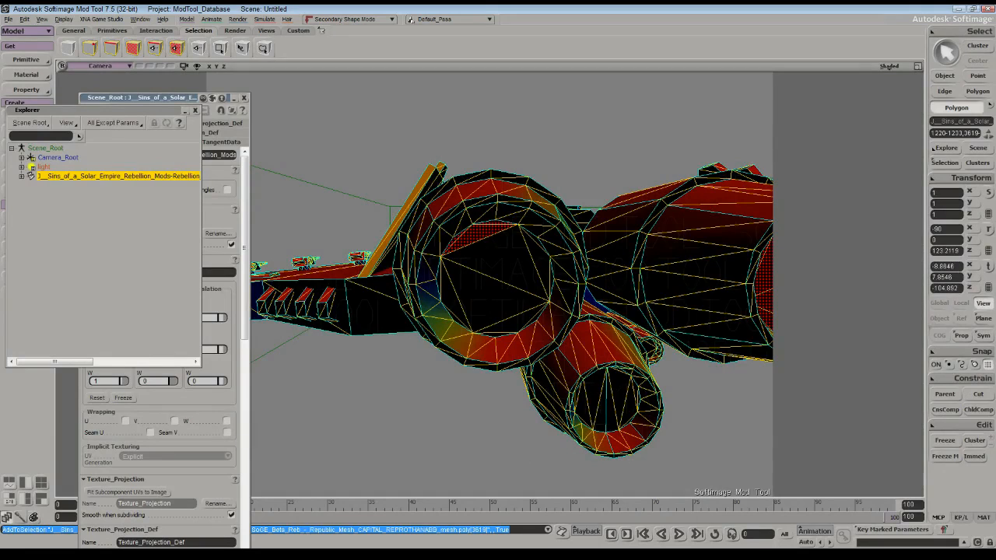
pyautogui.keyDown('shift'); pyautogui.click(489, 296); pyautogui.keyUp('shift')
pyautogui.moveTo(451, 298)
pyautogui.keyDown('shift'); pyautogui.mouseDown()
pyautogui.moveTo(458, 319)
pyautogui.moveTo(496, 302)
pyautogui.moveTo(511, 319)
pyautogui.moveTo(499, 335)
pyautogui.moveTo(530, 332)
pyautogui.moveTo(535, 320)
pyautogui.mouseUp(); pyautogui.keyUp('shift')
pyautogui.keyDown('ctrl'); pyautogui.click(529, 338); pyautogui.keyUp('ctrl')
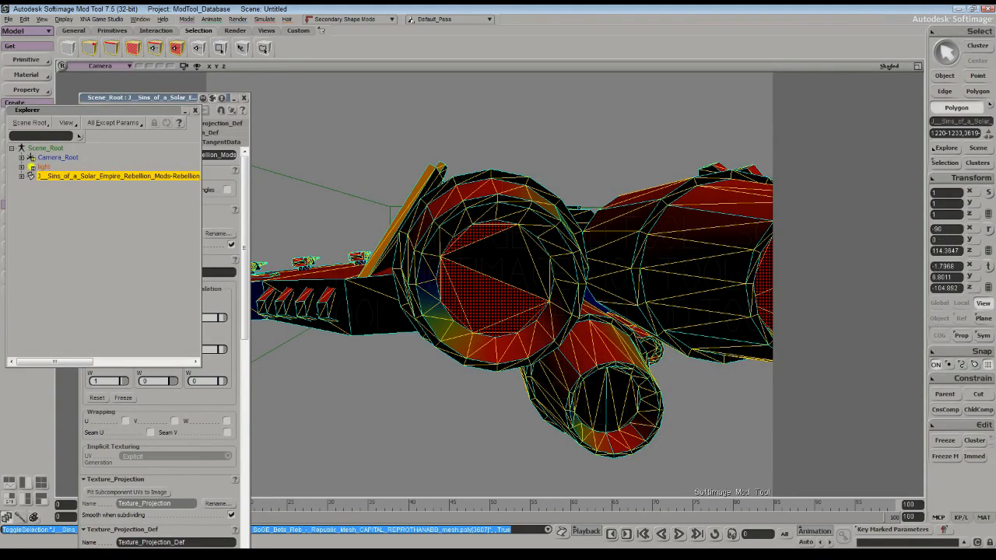
pyautogui.keyDown('shift'); pyautogui.click(538, 263); pyautogui.keyUp('shift')
pyautogui.keyDown('shift'); pyautogui.click(551, 277); pyautogui.keyUp('shift')
pyautogui.keyDown('shift'); pyautogui.click(509, 260); pyautogui.keyUp('shift')
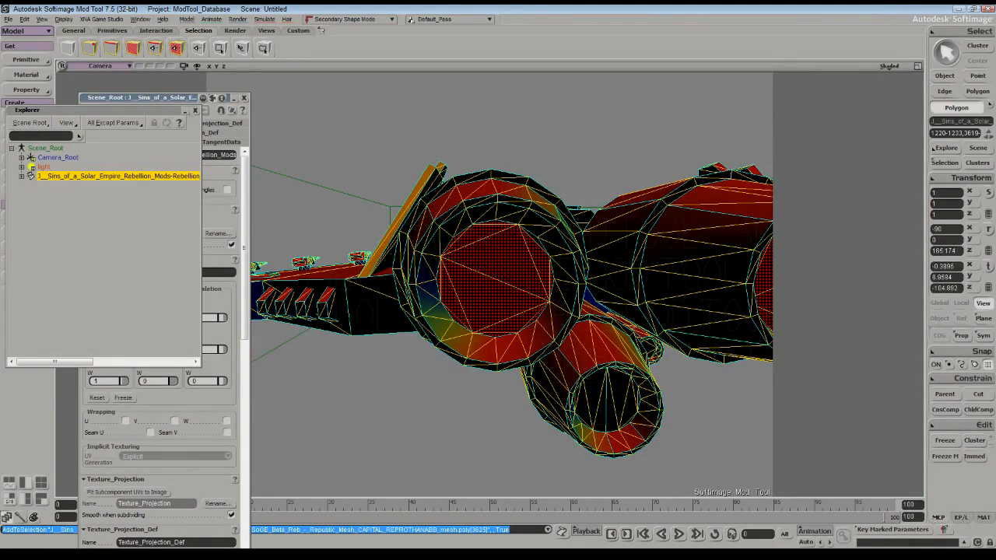
pyautogui.keyDown('shift'); pyautogui.click(537, 238); pyautogui.keyUp('shift')
# Create a polygon cluster from both engine discs, check it under the mesh's clusters, and reselect the ship as an object
pyautogui.rightClick(509, 231)
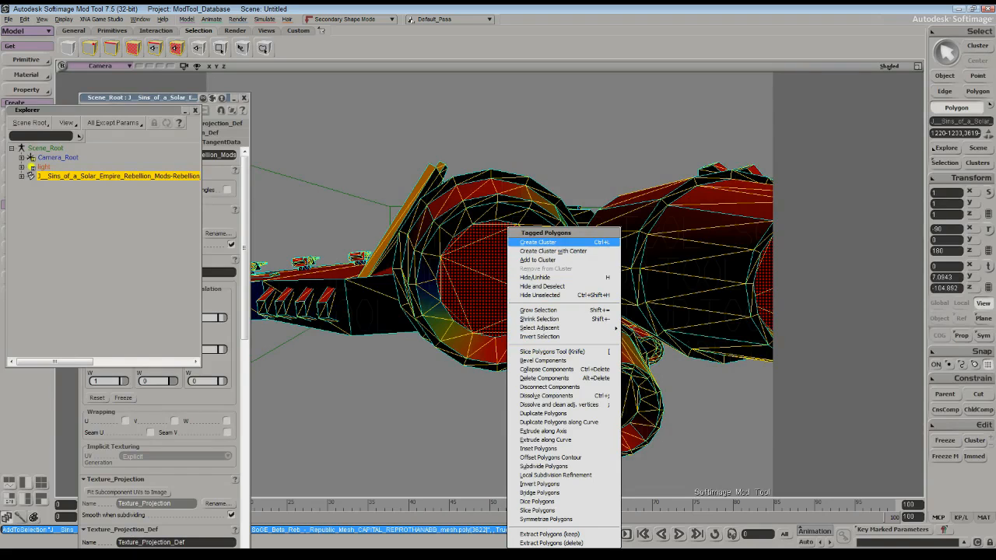
pyautogui.click(538, 243)
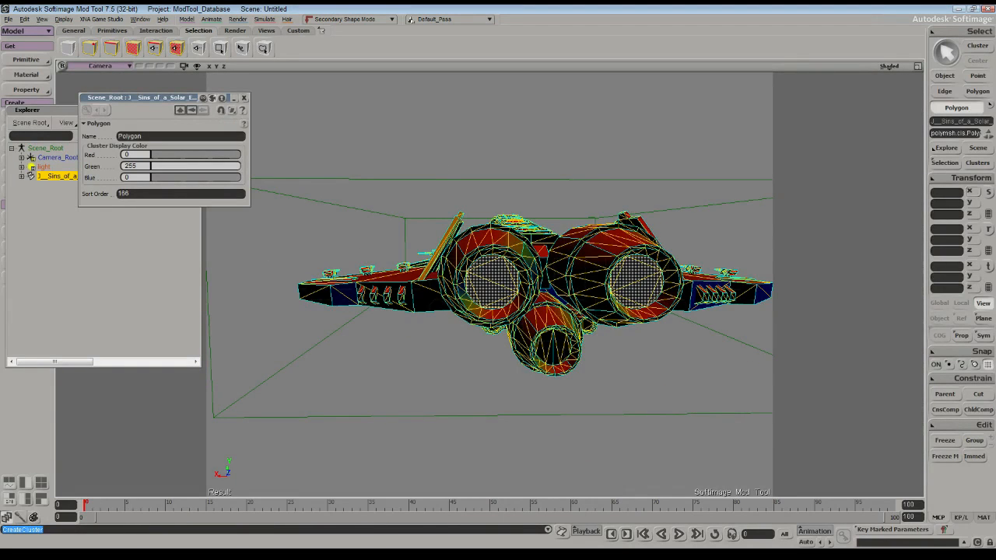
pyautogui.click(978, 163)
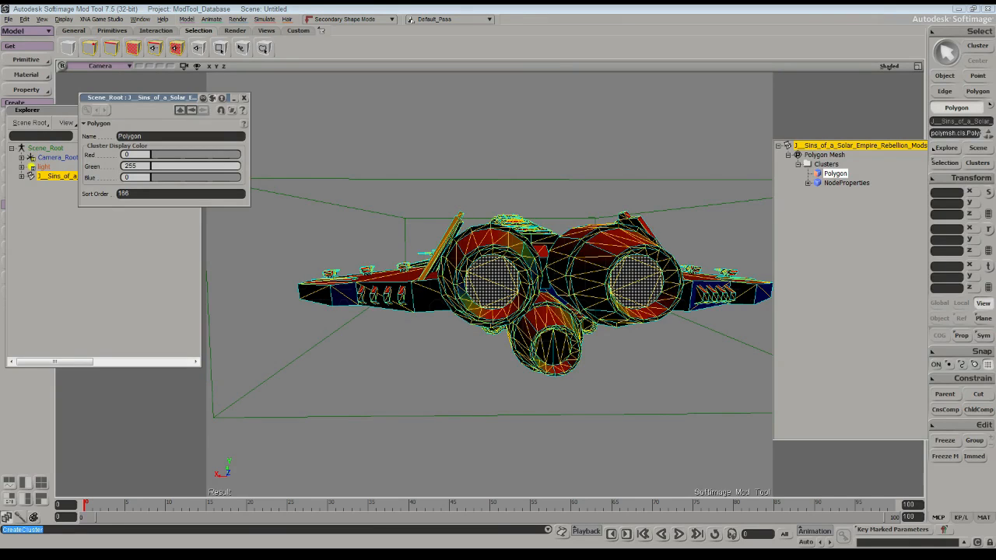
pyautogui.click(835, 174)
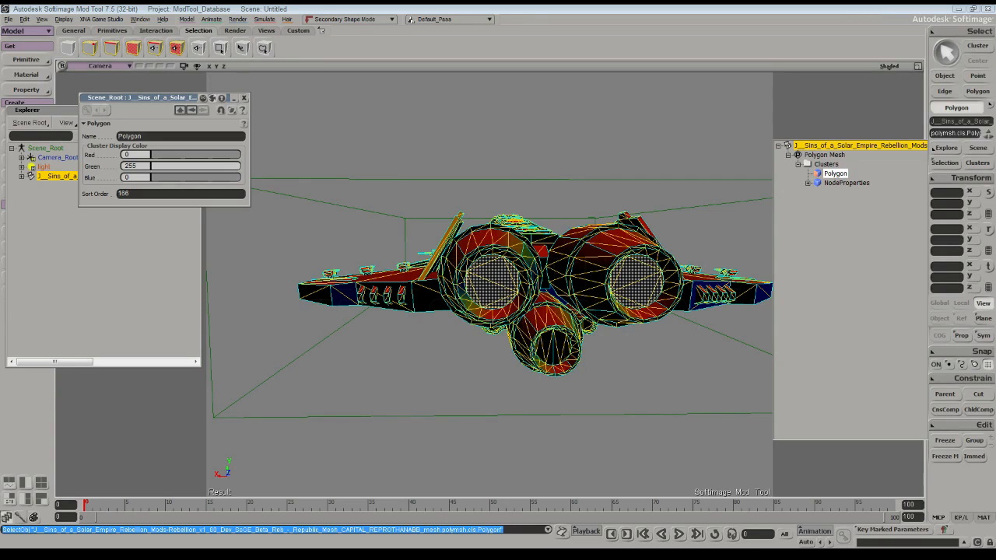
pyautogui.press('space')
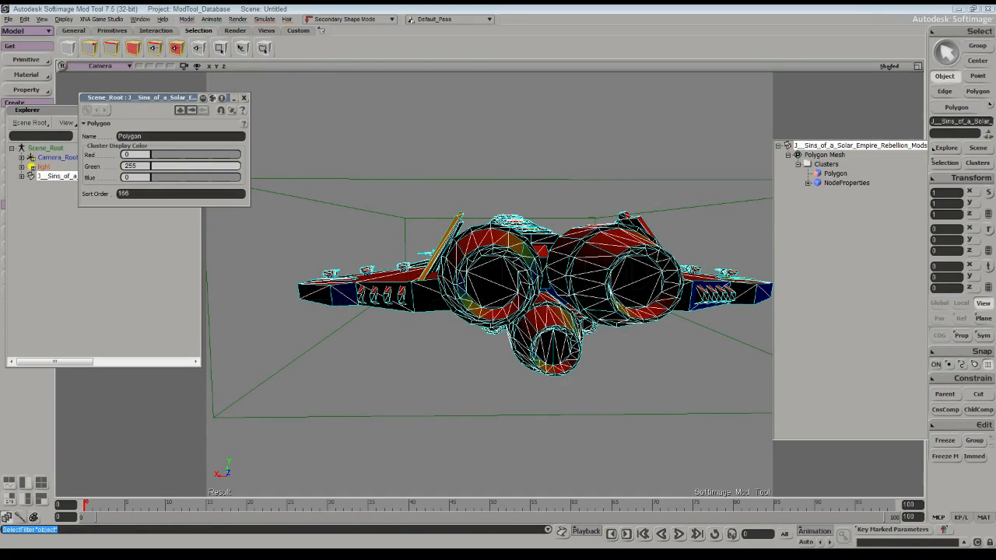
# Open the Material Manager and add an Image texture node to Scene_Material's render tree
pyautogui.click(41, 18)
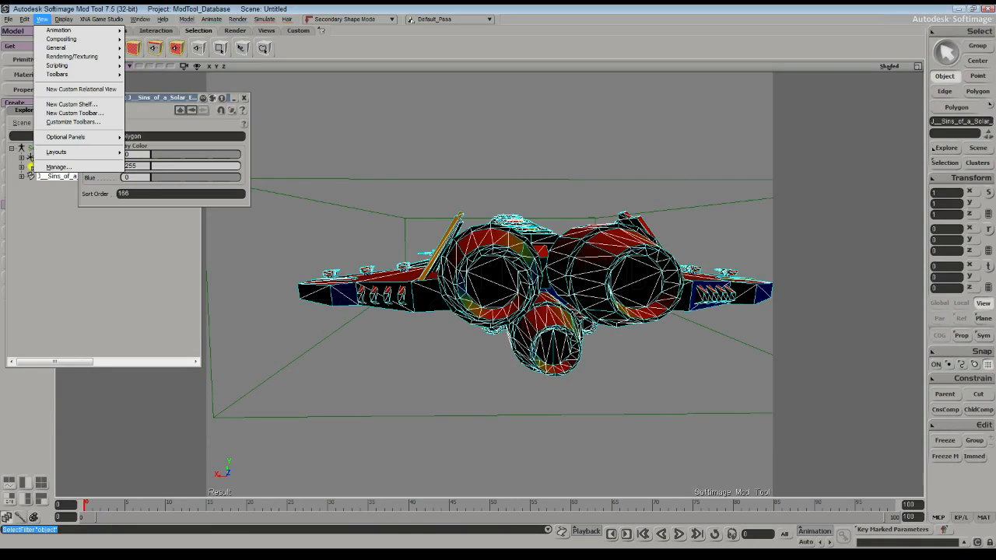
pyautogui.moveTo(70, 47)
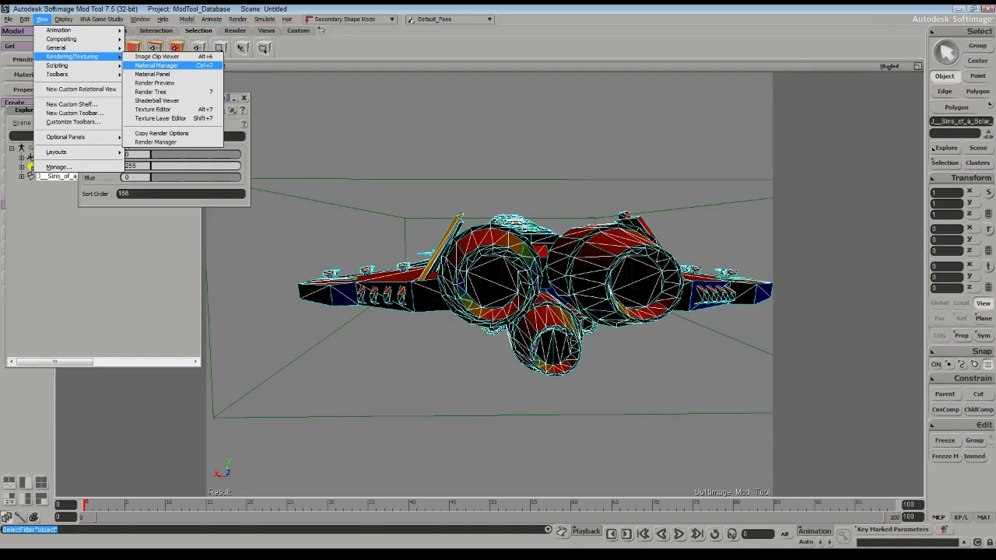
pyautogui.click(155, 66)
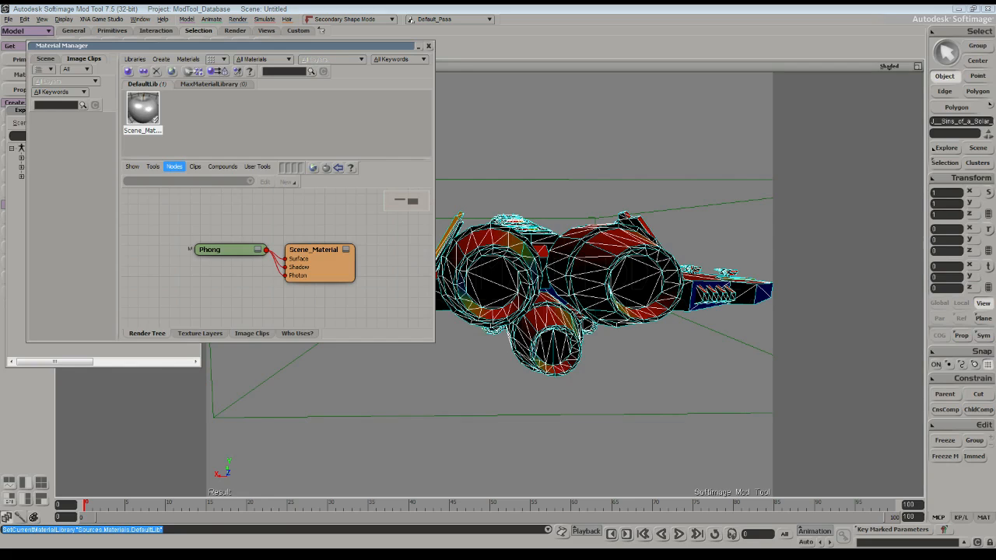
pyautogui.click(174, 167)
pyautogui.moveTo(191, 201)
pyautogui.click(278, 202)
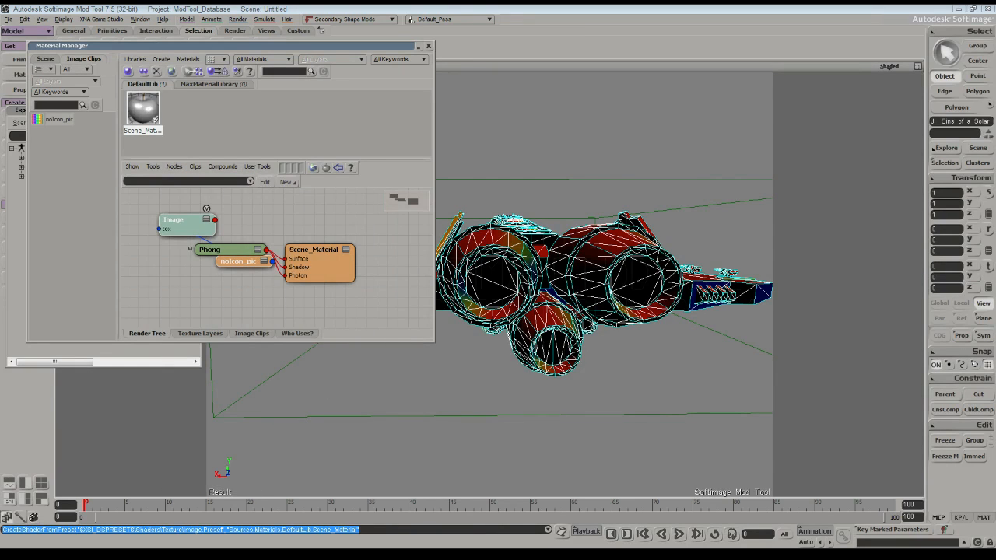
# Duplicate the Image node beside the Phong shader and delete the noIcon_pic clip node from the render tree
pyautogui.moveTo(206, 209); pyautogui.dragTo(163, 193)
pyautogui.moveTo(167, 196); pyautogui.dragTo(155, 214)
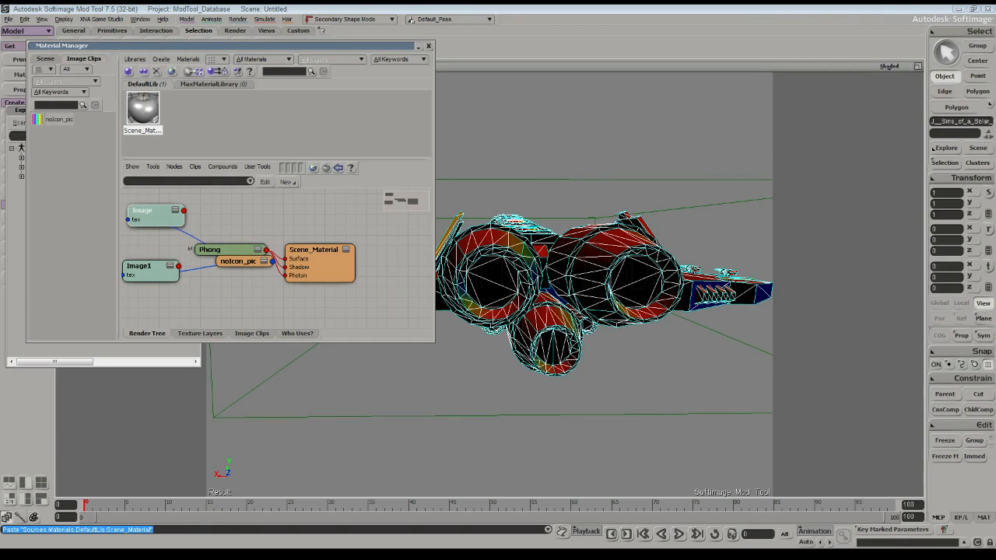
pyautogui.press('Delete')
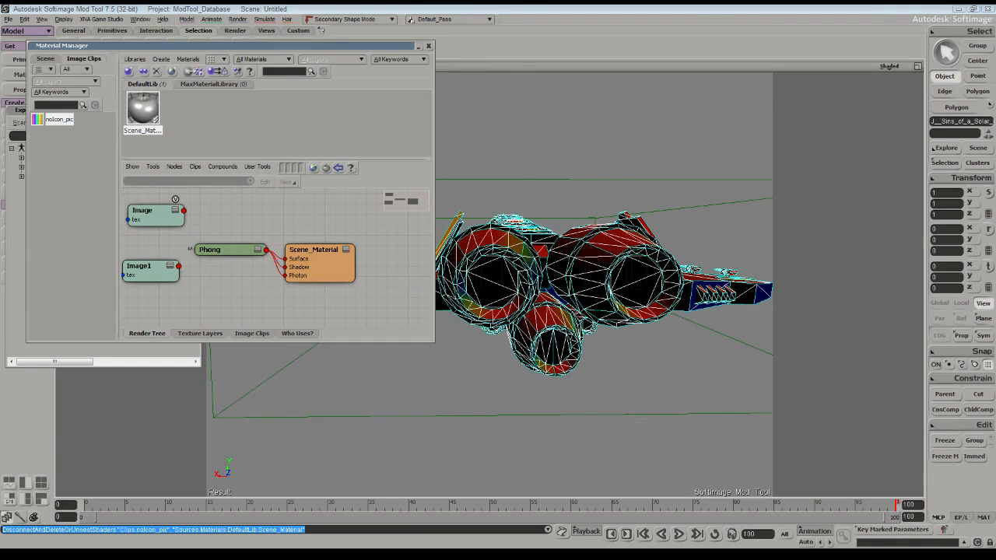
# Load BOMBER_ALLBWING_CL.dds from the mod's Textures folder as a new image clip for the Image node
pyautogui.doubleClick(154, 212)
pyautogui.click(230, 165)
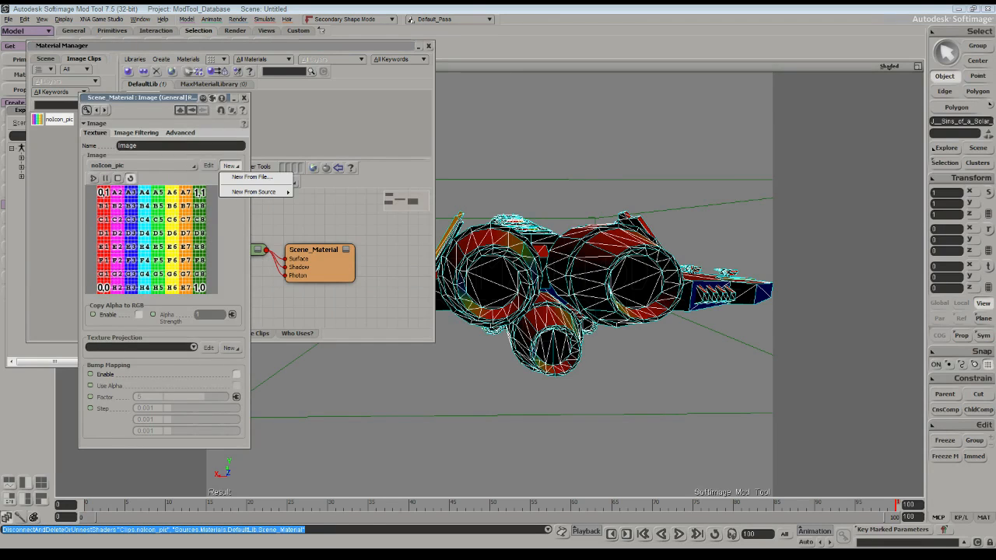
pyautogui.click(247, 177)
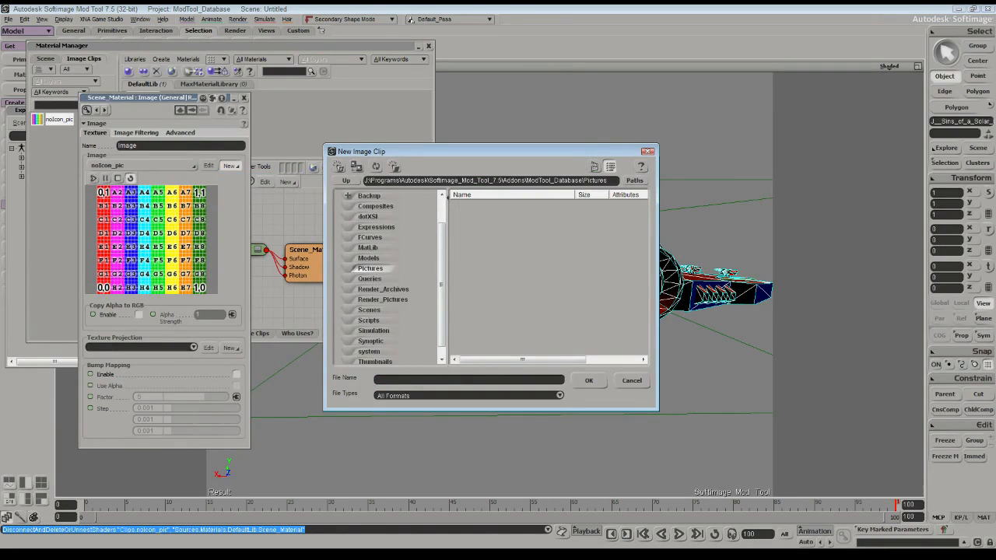
pyautogui.click(340, 167)
pyautogui.click(421, 221)
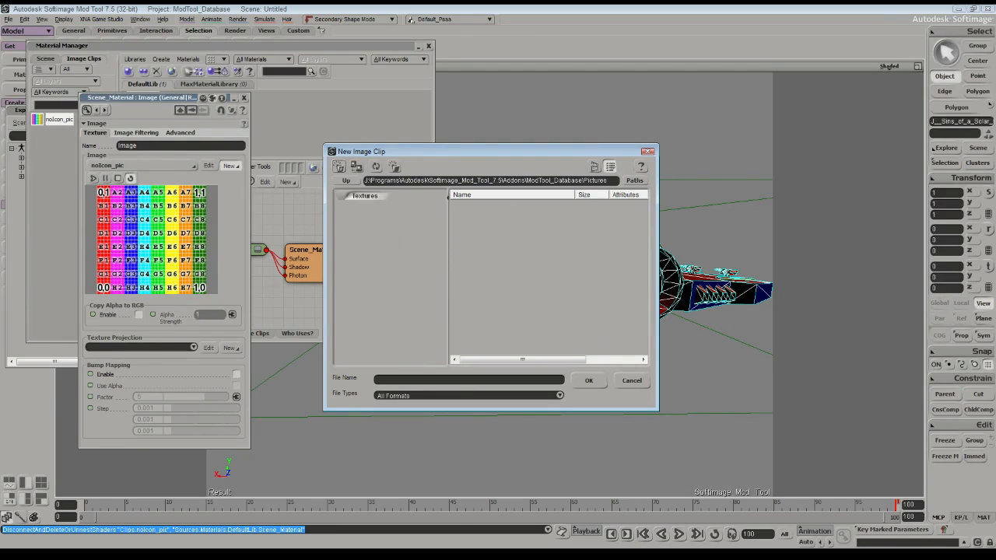
pyautogui.click(486, 241)
pyautogui.scroll(-7, 486, 240)
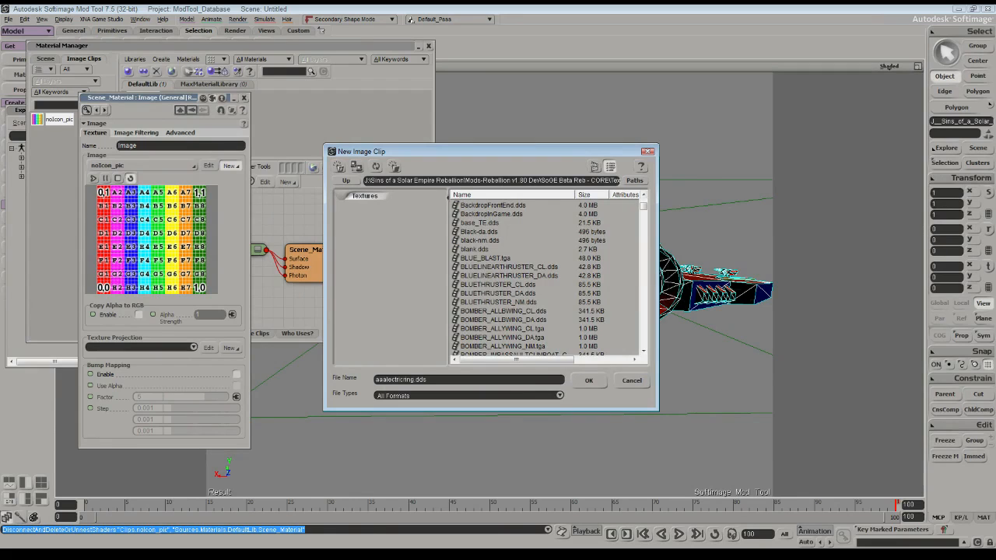
pyautogui.click(504, 311)
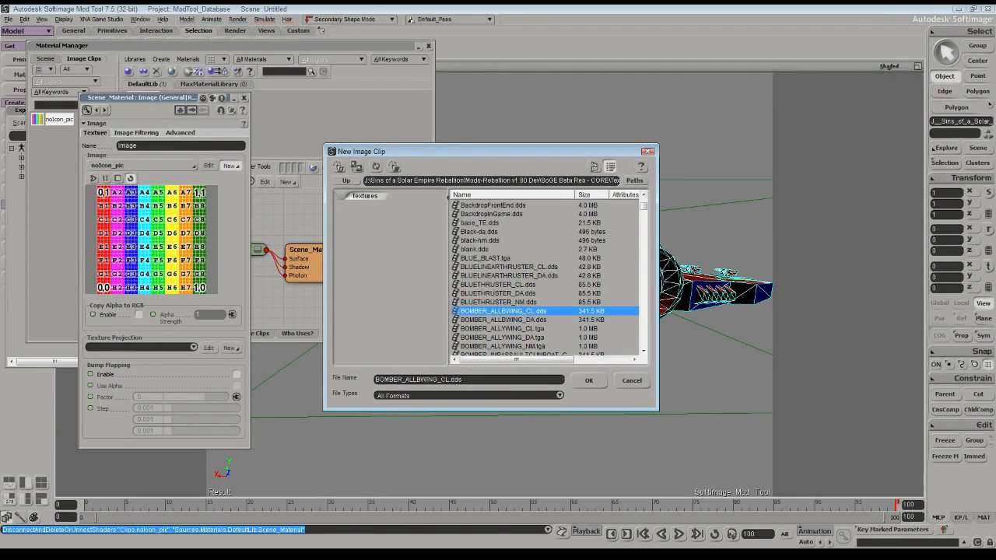
pyautogui.click(589, 380)
# Load BLUELINEARTHRUSTER_DA.dds from the mod's Textures folder as a new image clip for the Image1 node
pyautogui.click(303, 303)
pyautogui.doubleClick(152, 271)
pyautogui.click(232, 166)
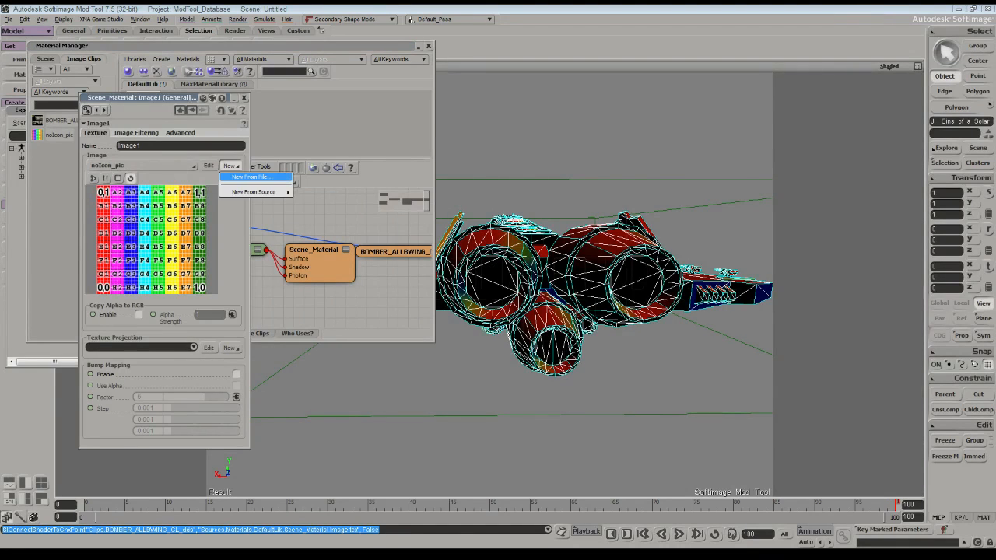
pyautogui.click(251, 177)
pyautogui.click(484, 249)
pyautogui.scroll(-6, 484, 249)
pyautogui.scroll(2, 484, 249)
pyautogui.scroll(-3, 484, 249)
pyautogui.doubleClick(509, 320)
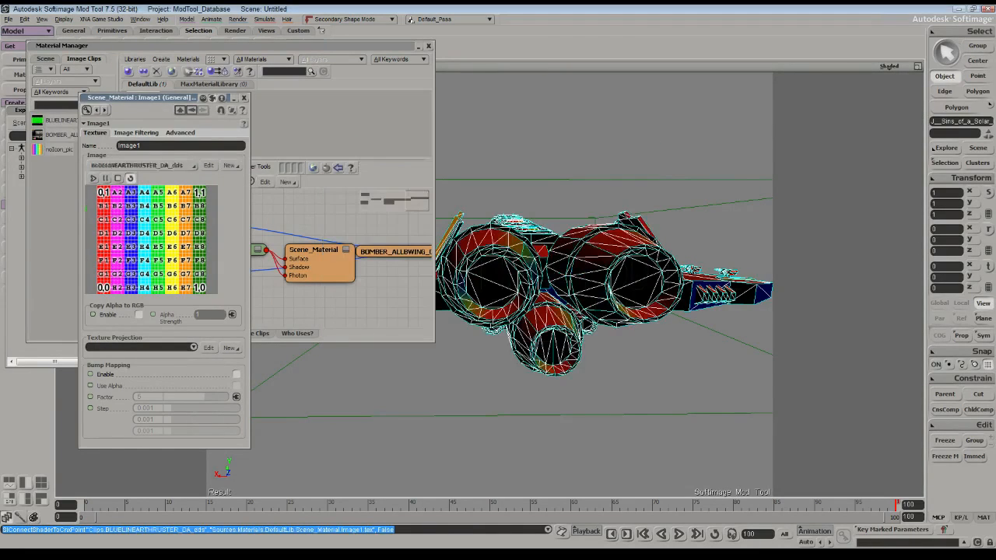
# Duplicate the Image node as a third image node below Image1, disconnect its clip and delete the noIcon_pic clip node
pyautogui.click(382, 304)
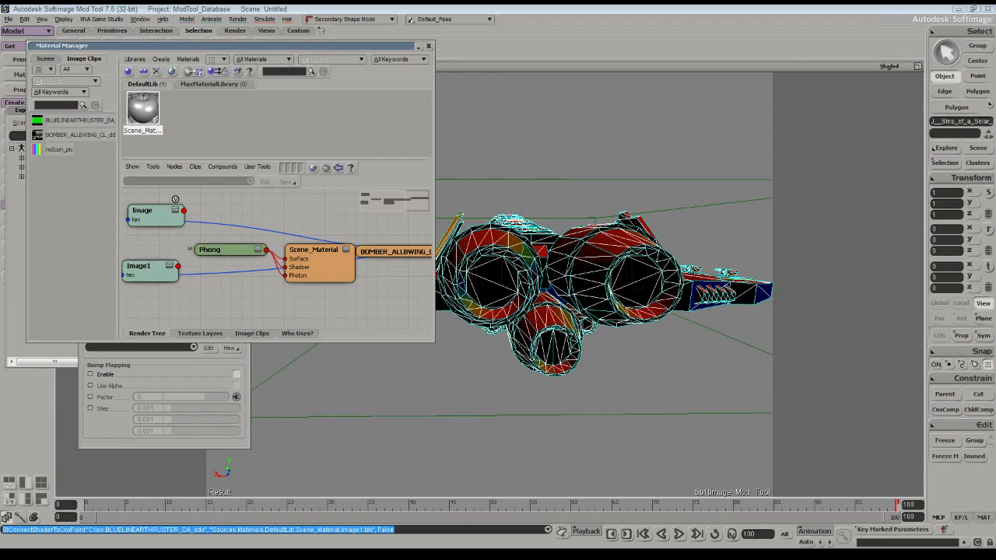
pyautogui.click(175, 201)
pyautogui.hotkey('ctrl', 'v')
pyautogui.moveTo(151, 210); pyautogui.dragTo(211, 316)
pyautogui.moveTo(393, 252); pyautogui.dragTo(304, 199)
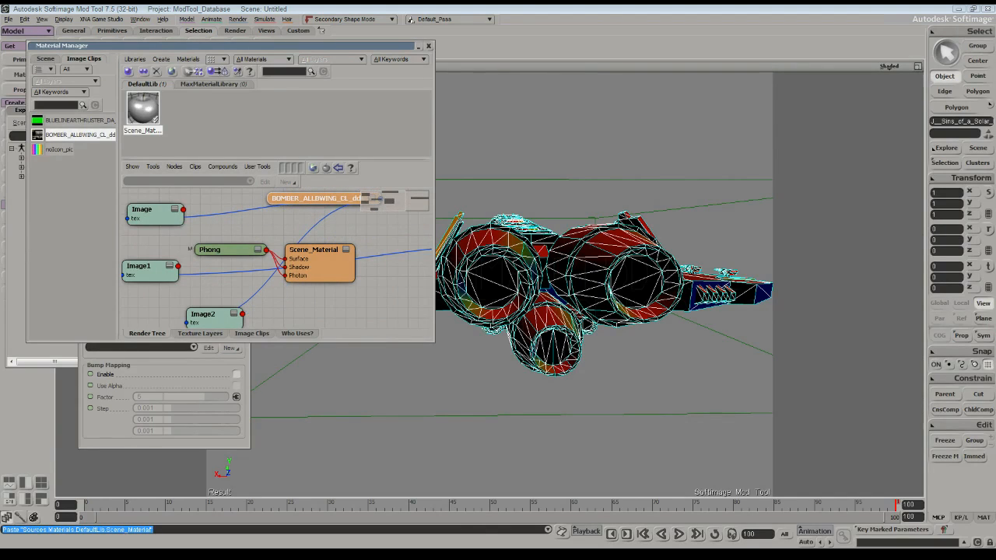
pyautogui.rightClick(249, 298)
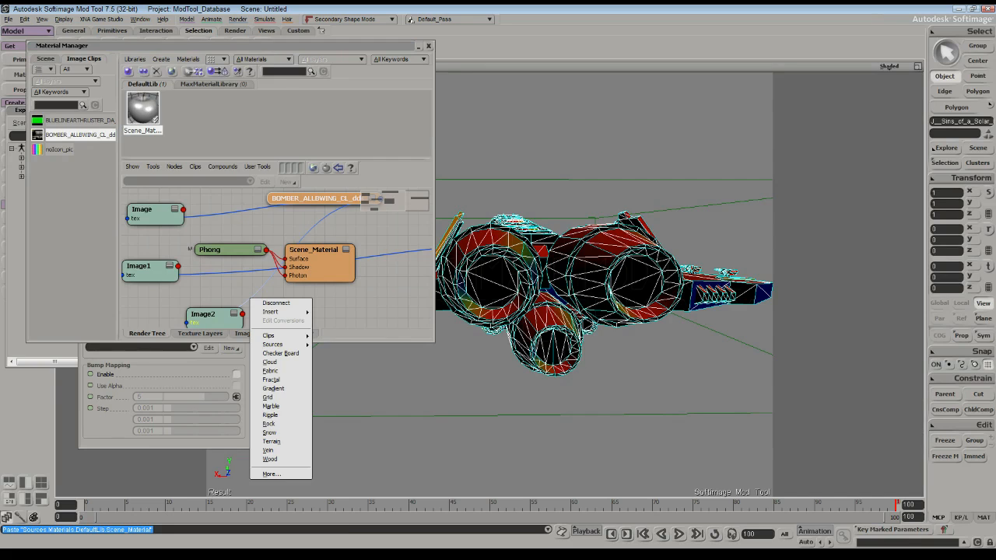
pyautogui.click(262, 304)
pyautogui.click(238, 261)
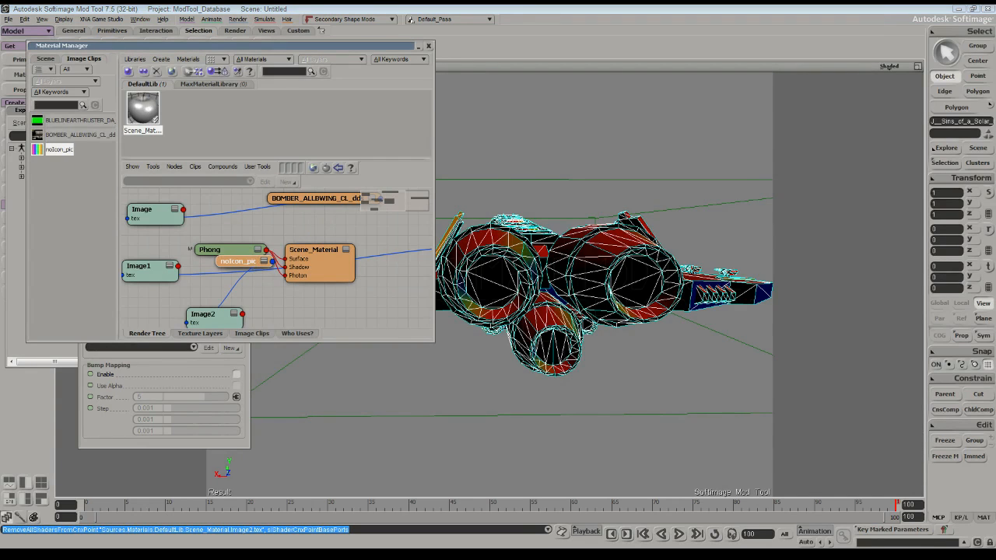
pyautogui.press('Delete')
# Load BOMBER_ALLYWING_NM.tga from the Textures folder as a new image clip for Image2 and place the node below Image1
pyautogui.doubleClick(218, 315)
pyautogui.click(230, 165)
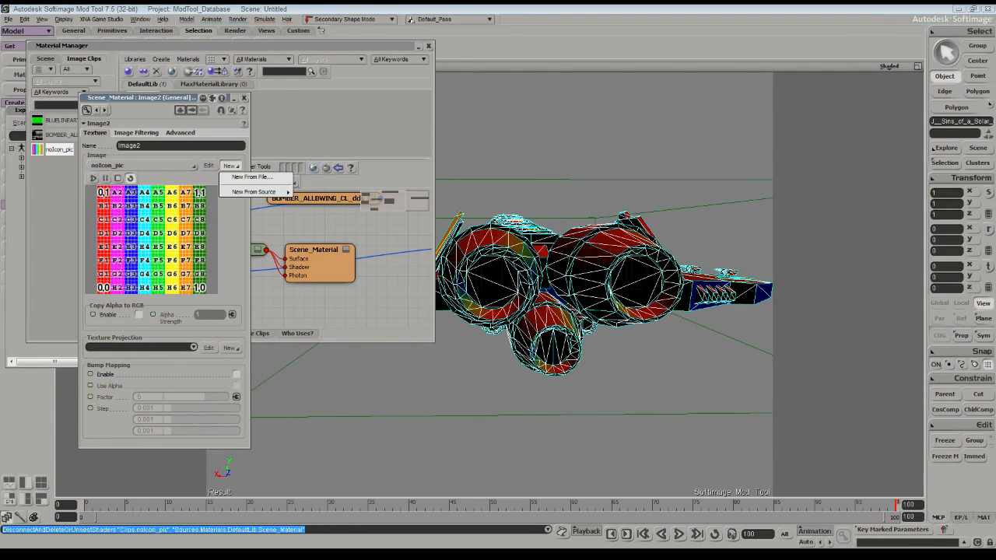
pyautogui.click(249, 177)
pyautogui.click(486, 258)
pyautogui.scroll(-10, 545, 280)
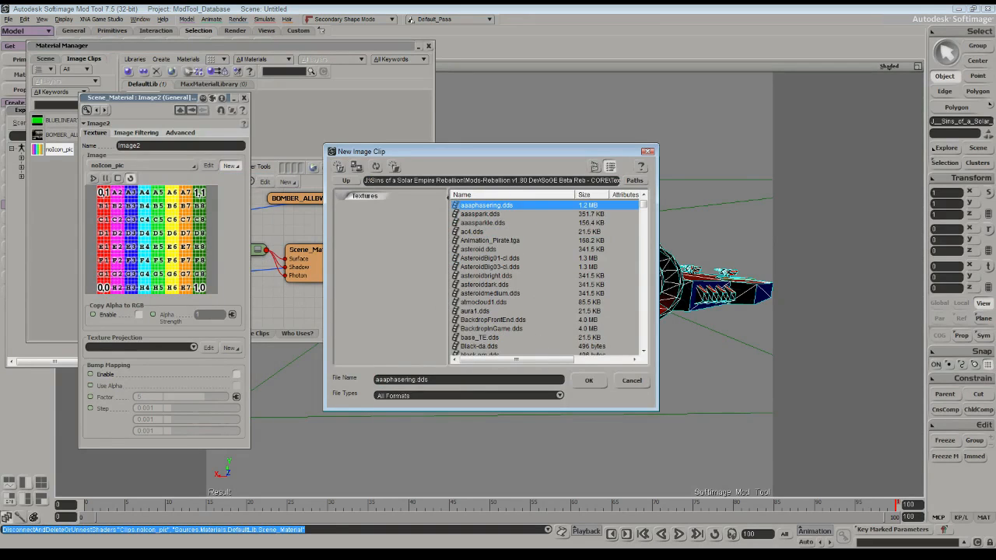
pyautogui.doubleClick(503, 302)
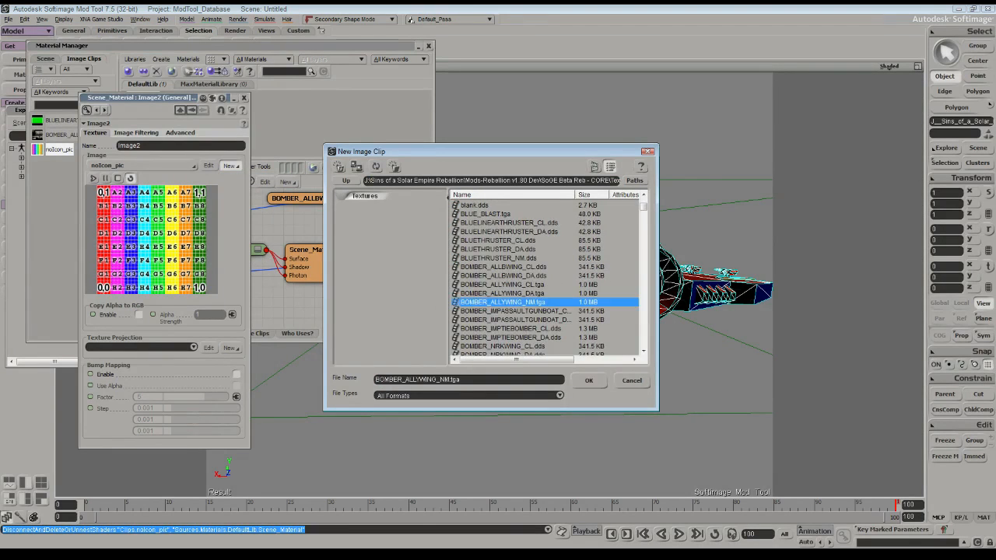
pyautogui.click(243, 98)
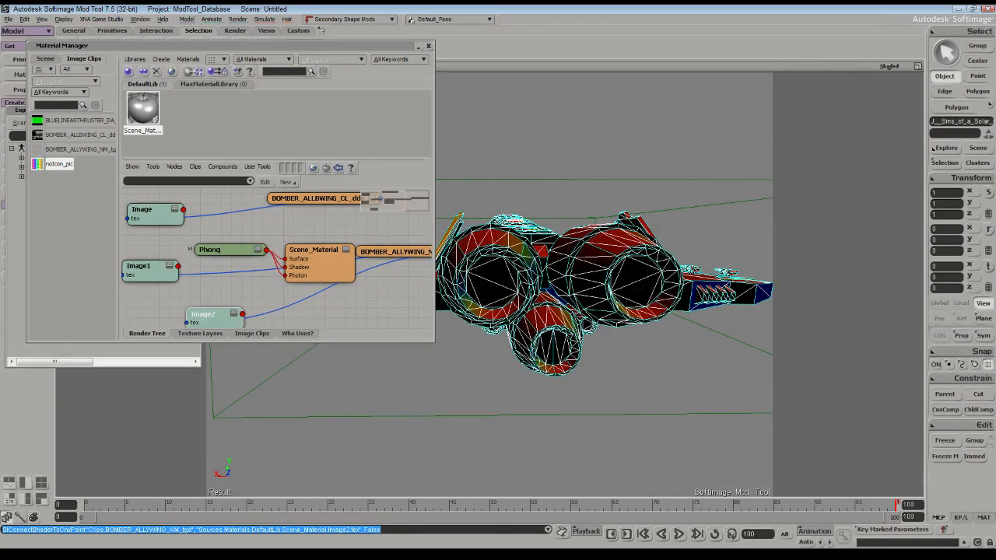
pyautogui.moveTo(209, 314); pyautogui.dragTo(170, 312)
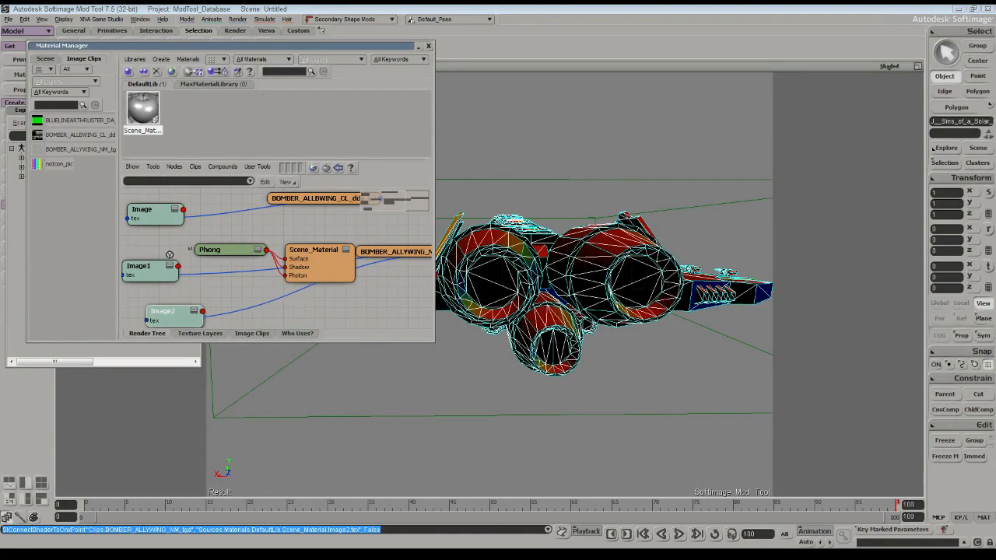
# Connect Image1 to the Phong shader's diffuse input, Image2 to ambient and Image to specular
pyautogui.moveTo(178, 266); pyautogui.dragTo(197, 251)
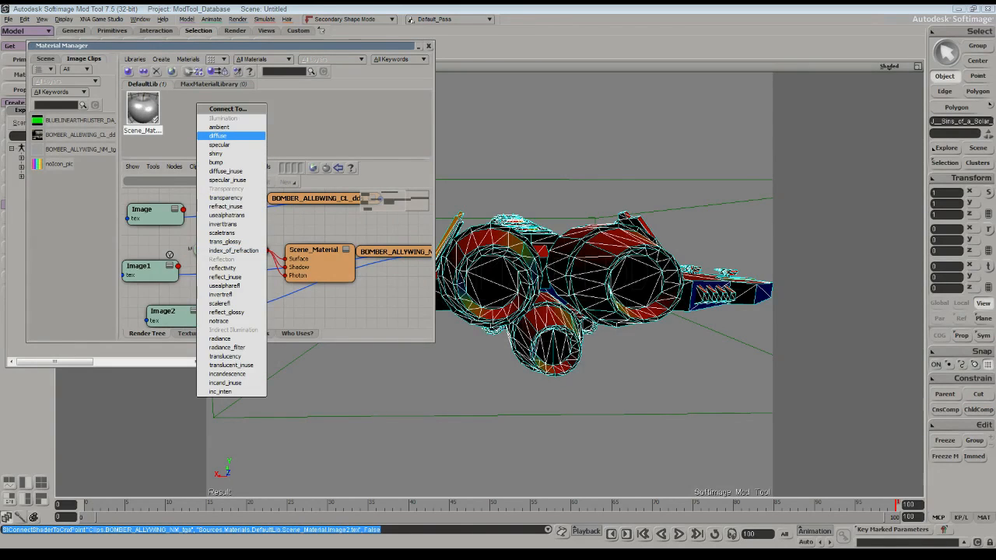
pyautogui.click(218, 135)
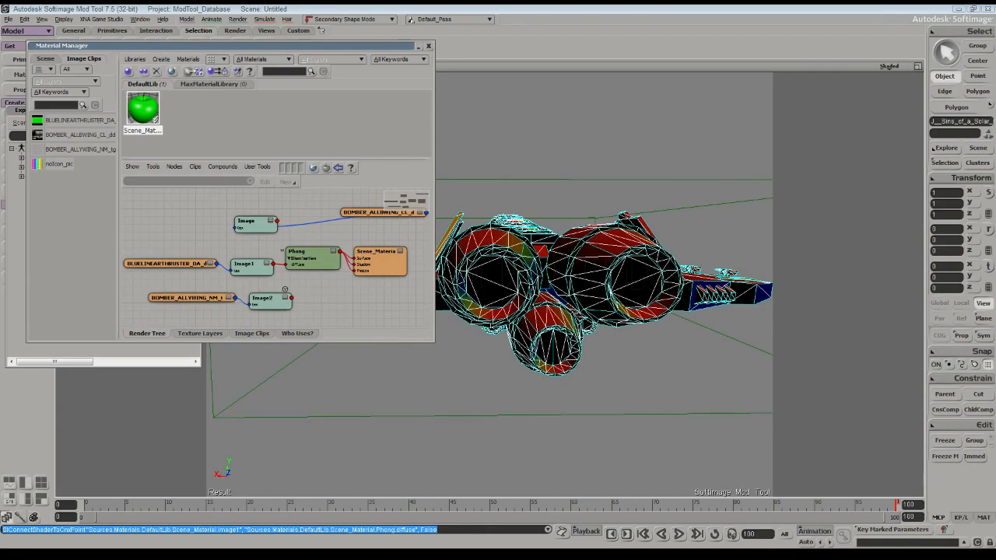
pyautogui.moveTo(291, 297); pyautogui.dragTo(311, 257)
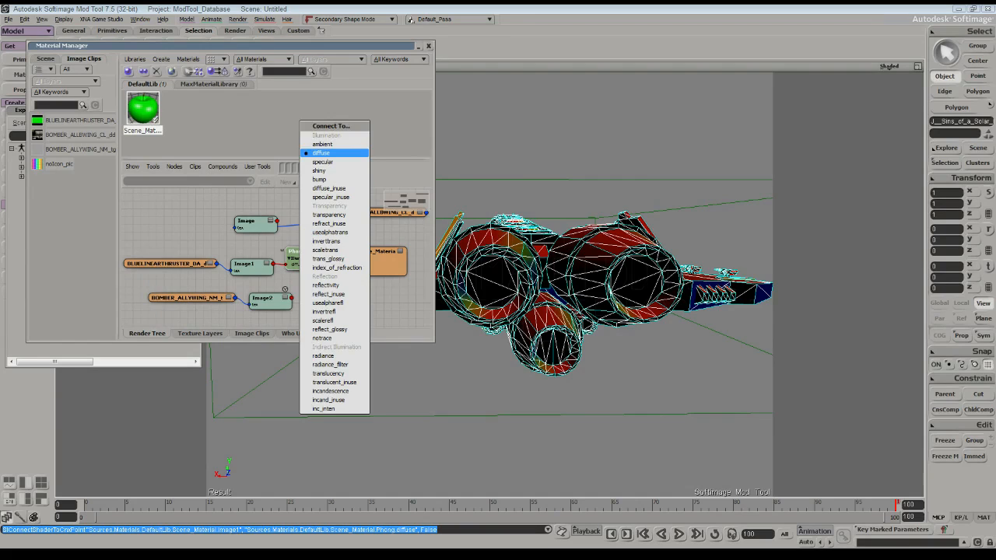
pyautogui.click(322, 144)
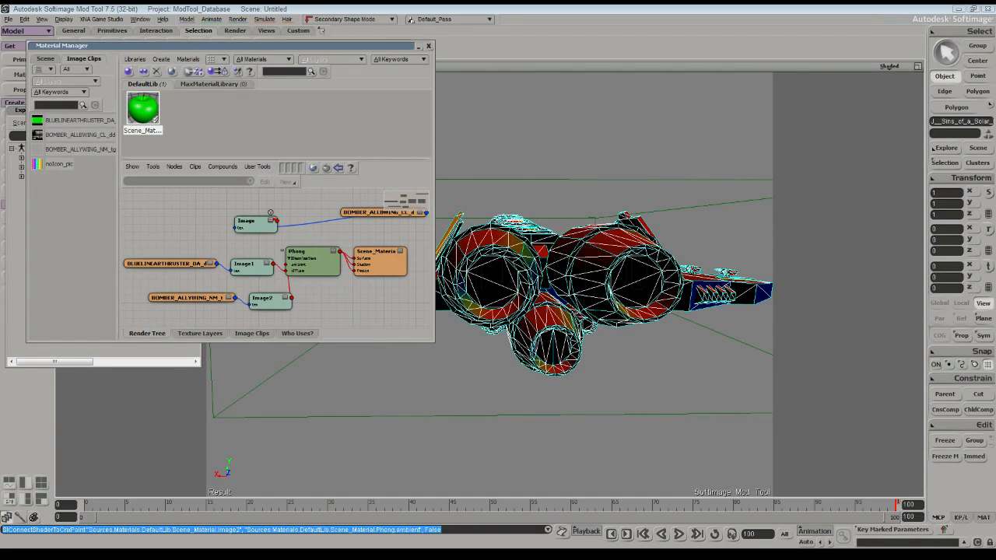
pyautogui.moveTo(276, 221); pyautogui.dragTo(311, 261)
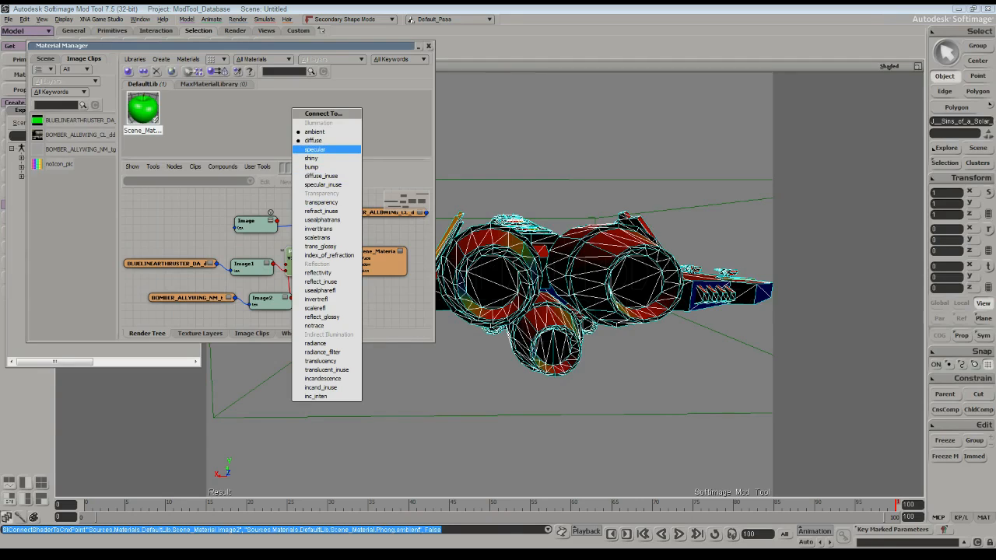
pyautogui.click(323, 155)
# Move the BOMBER_ALLBWING_CL clip node beside the Image node and undo its connection to the alpha_factor input
pyautogui.moveTo(234, 228); pyautogui.dragTo(159, 208)
pyautogui.moveTo(222, 208); pyautogui.dragTo(235, 226)
pyautogui.click(261, 203)
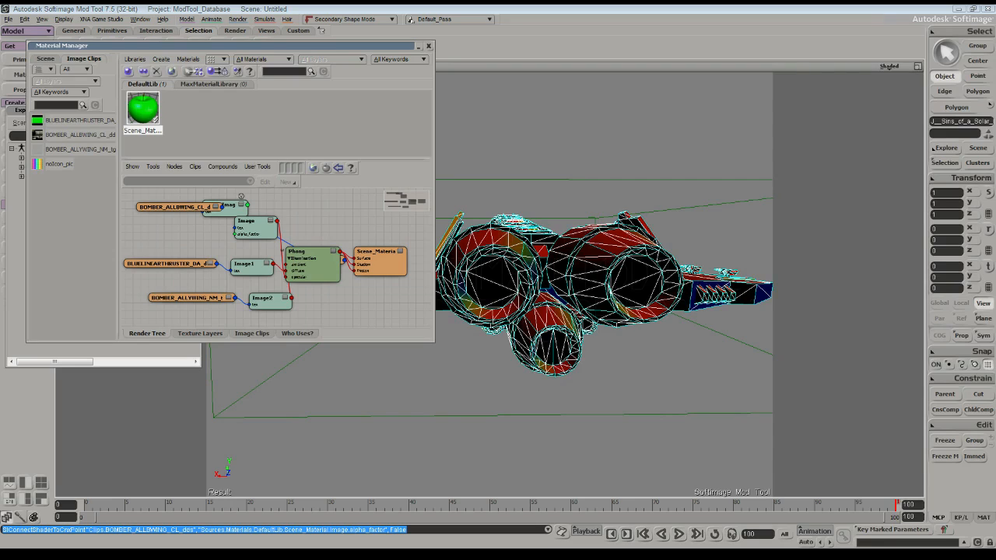
pyautogui.hotkey('ctrl', 'z')
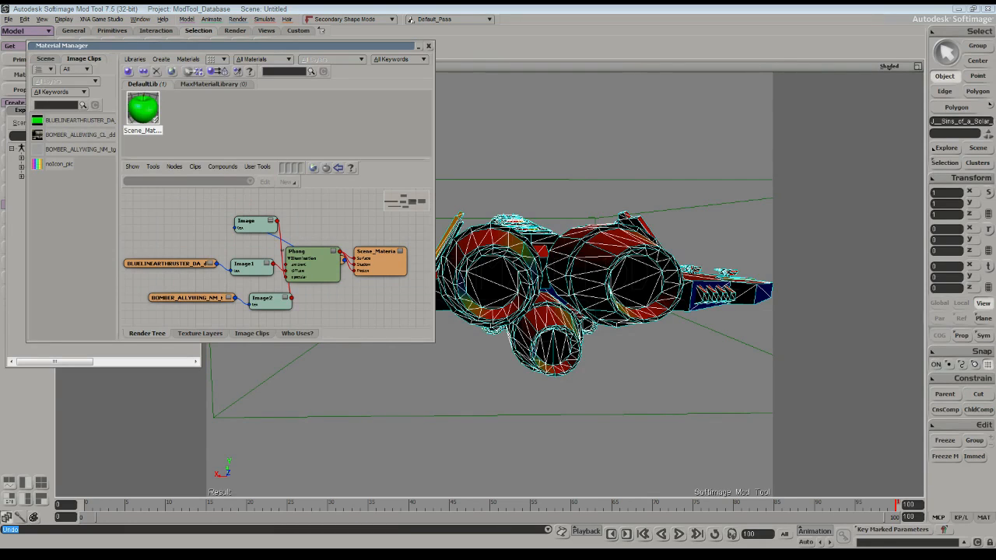
pyautogui.hotkey('ctrl', 'y')
# Spread out the Image and Phong nodes in the render tree and delete the leftover noIcon_pic clip node
pyautogui.moveTo(253, 222); pyautogui.dragTo(247, 214)
pyautogui.moveTo(312, 252); pyautogui.dragTo(376, 278)
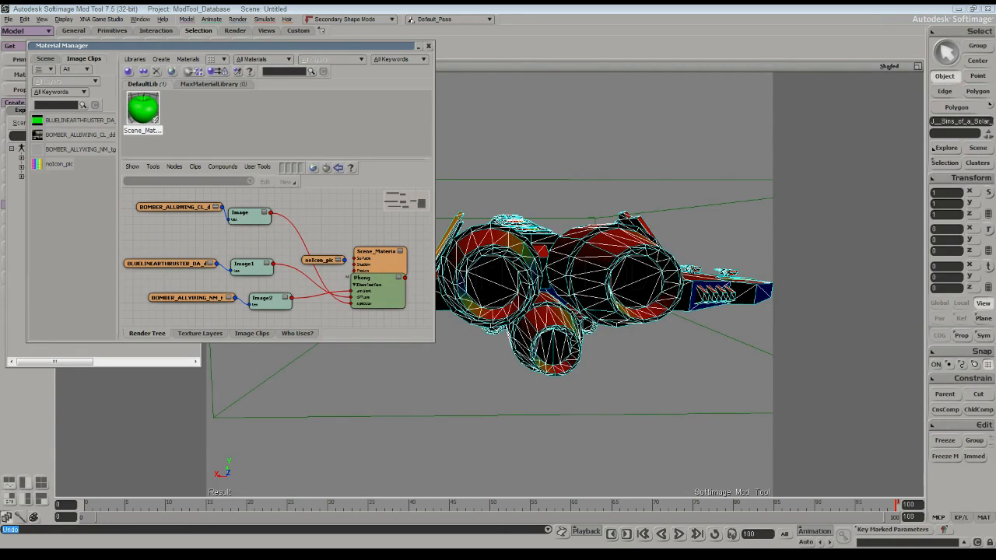
pyautogui.click(319, 260)
pyautogui.press('Delete')
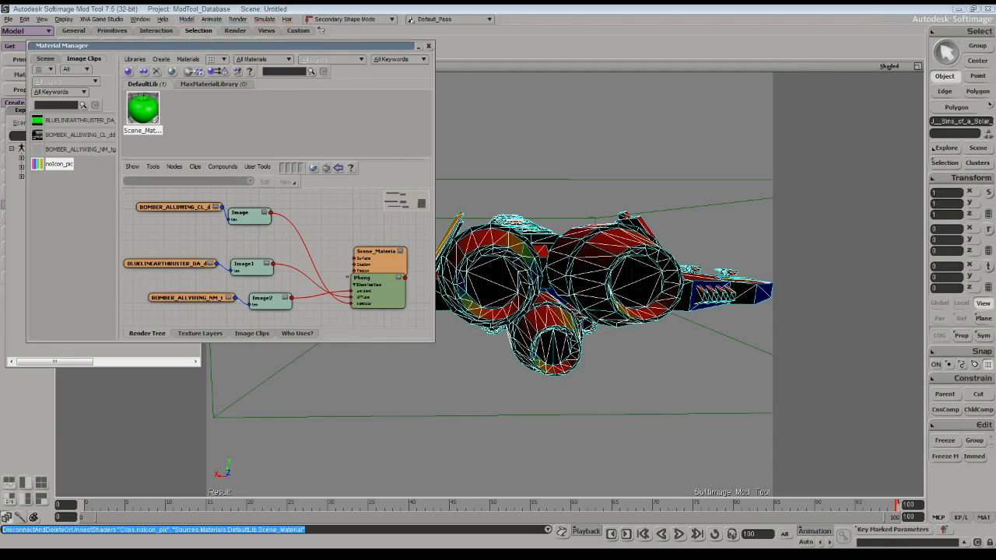
# Swap the Phong connections so that Image1 feeds the specular input and Image feeds the diffuse input
pyautogui.rightClick(300, 274)
pyautogui.click(325, 277)
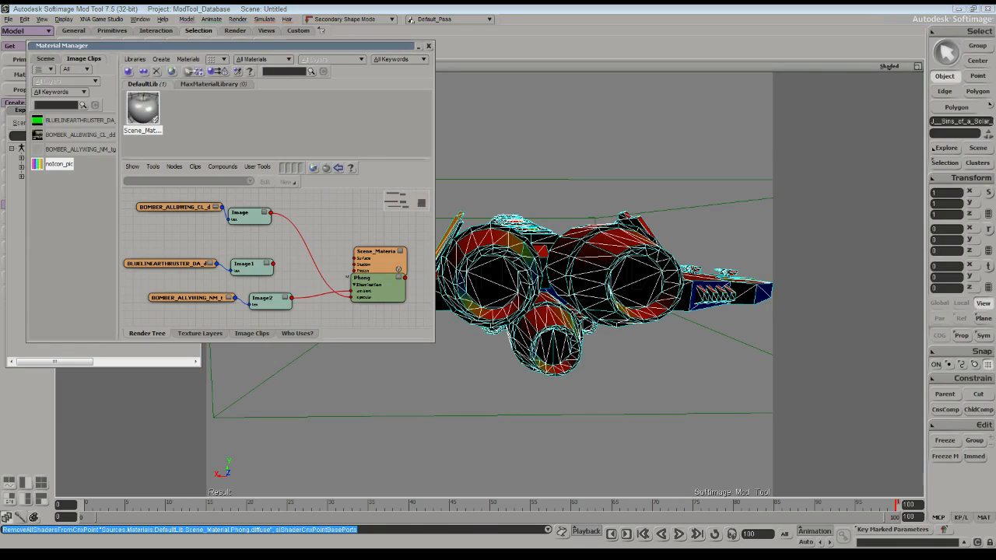
pyautogui.rightClick(340, 295)
pyautogui.click(364, 300)
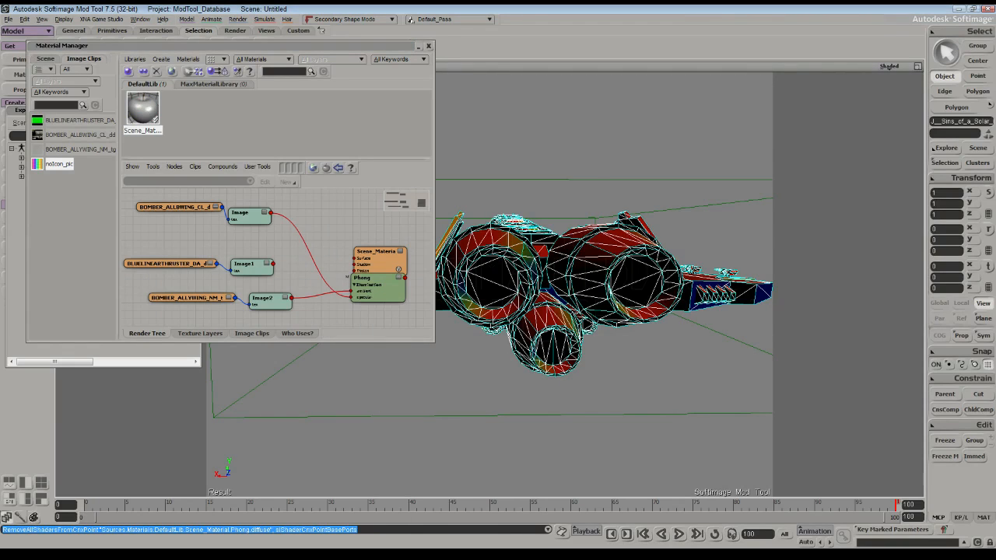
pyautogui.rightClick(341, 295)
pyautogui.click(363, 301)
pyautogui.moveTo(273, 264); pyautogui.dragTo(353, 280)
pyautogui.click(377, 174)
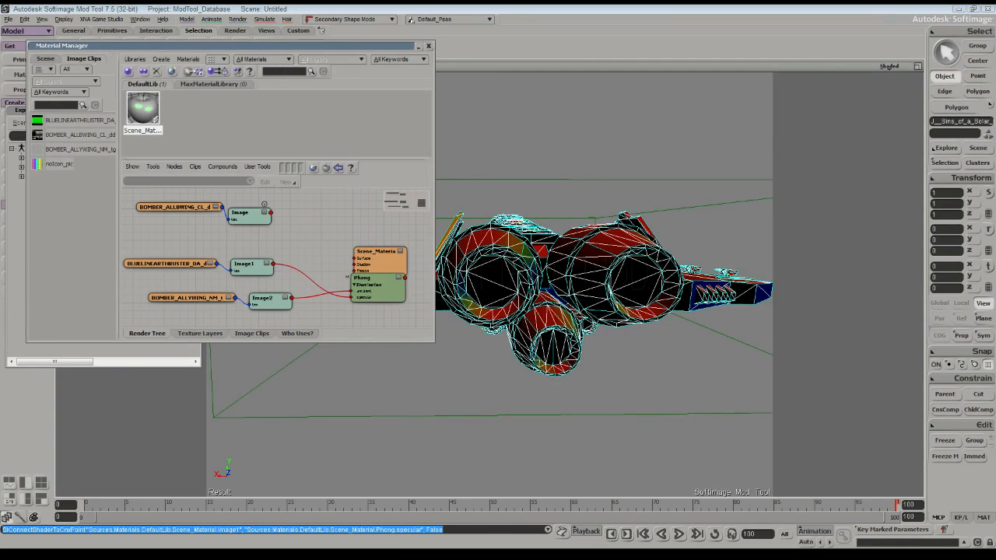
pyautogui.moveTo(271, 213); pyautogui.dragTo(354, 280)
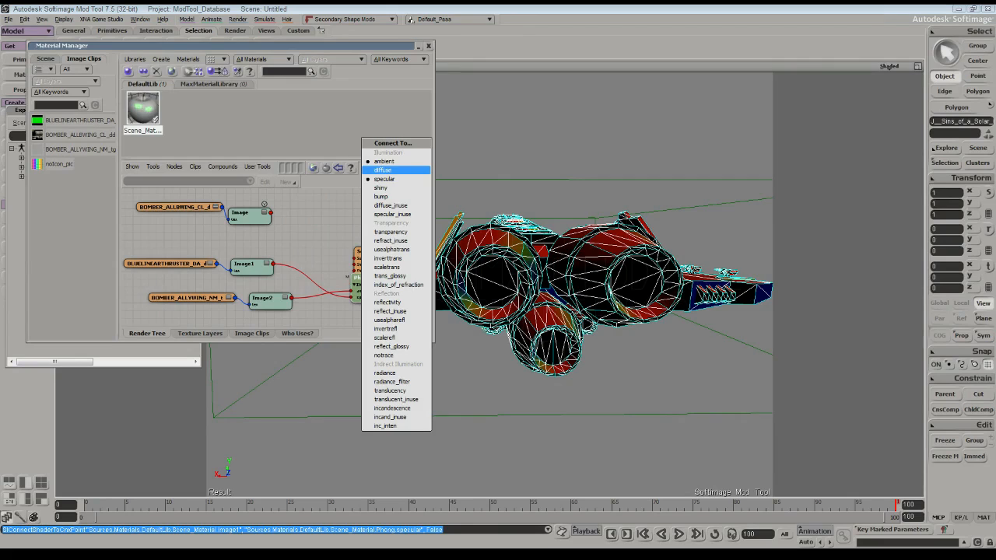
pyautogui.click(377, 161)
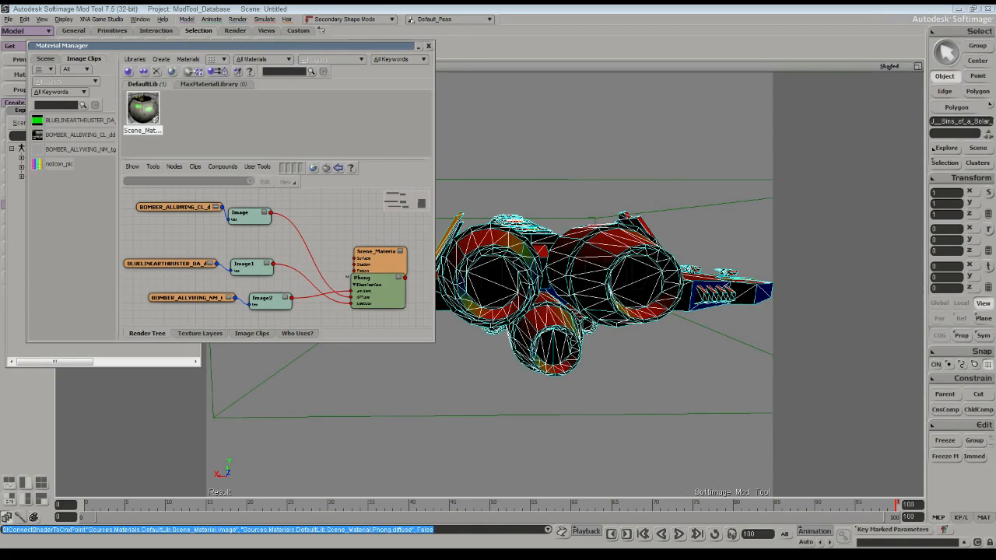
# Preview the ship in Textured Decal display mode and return the viewport to Shaded
pyautogui.scroll(-5, 604, 293)
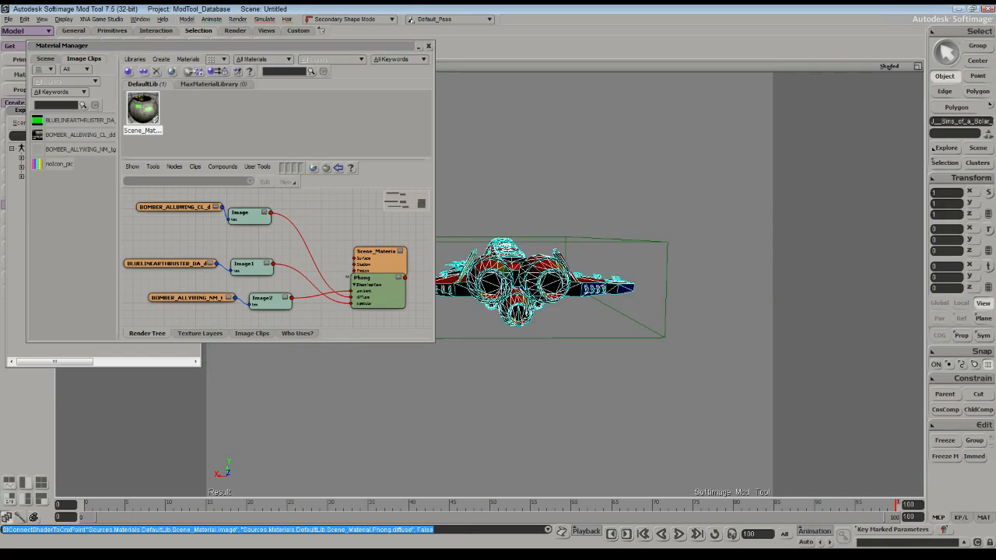
pyautogui.click(889, 66)
pyautogui.click(857, 229)
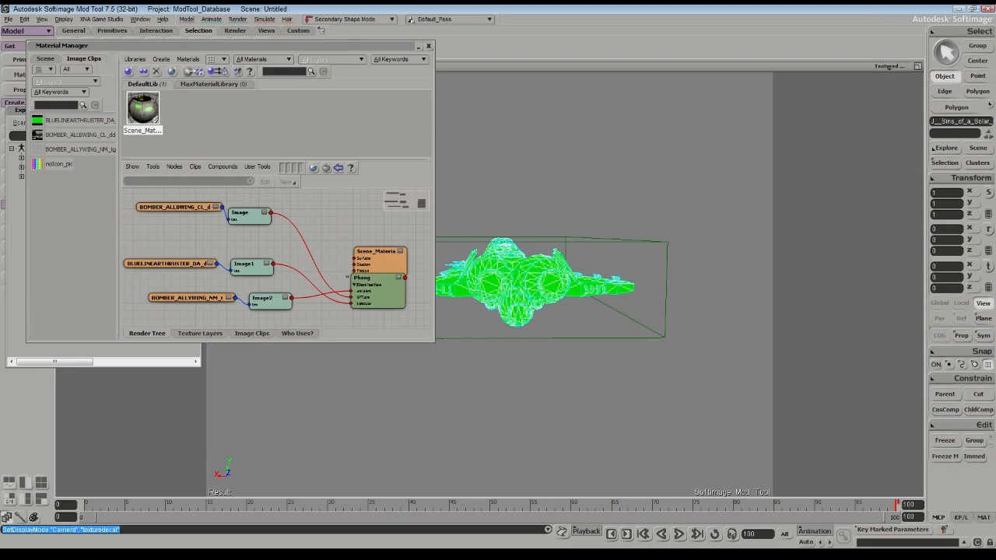
pyautogui.click(888, 66)
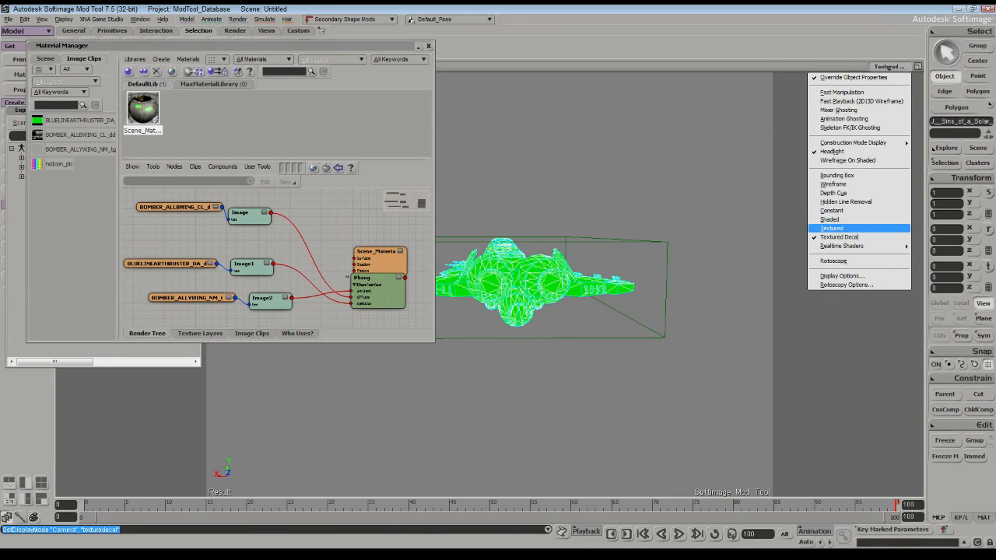
pyautogui.click(830, 219)
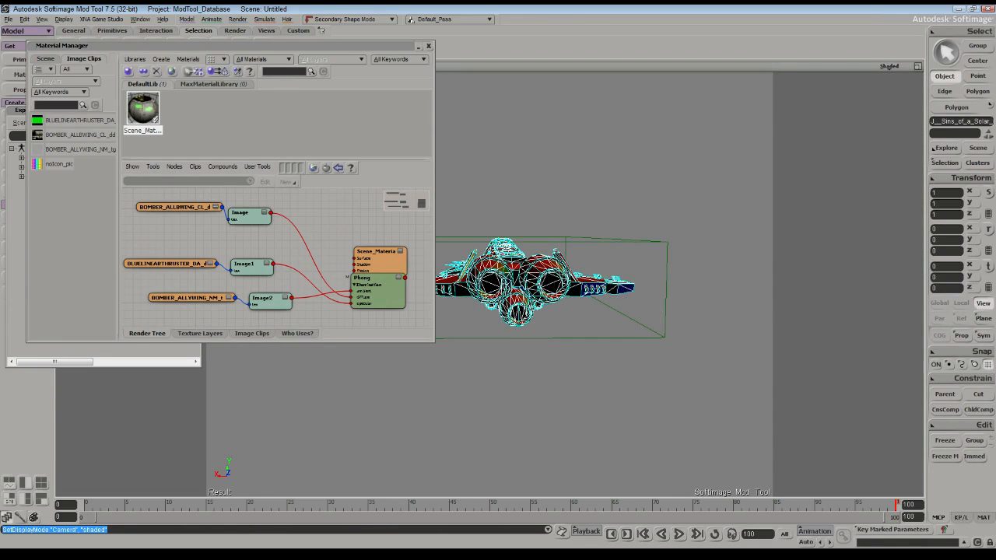
# Set Scene_Material's OpenGL texture selection to Use specific Image/UV pair with the BOMBER_ALLYWING_NM_tga clip
pyautogui.moveTo(376, 252); pyautogui.dragTo(370, 232)
pyautogui.doubleClick(371, 232)
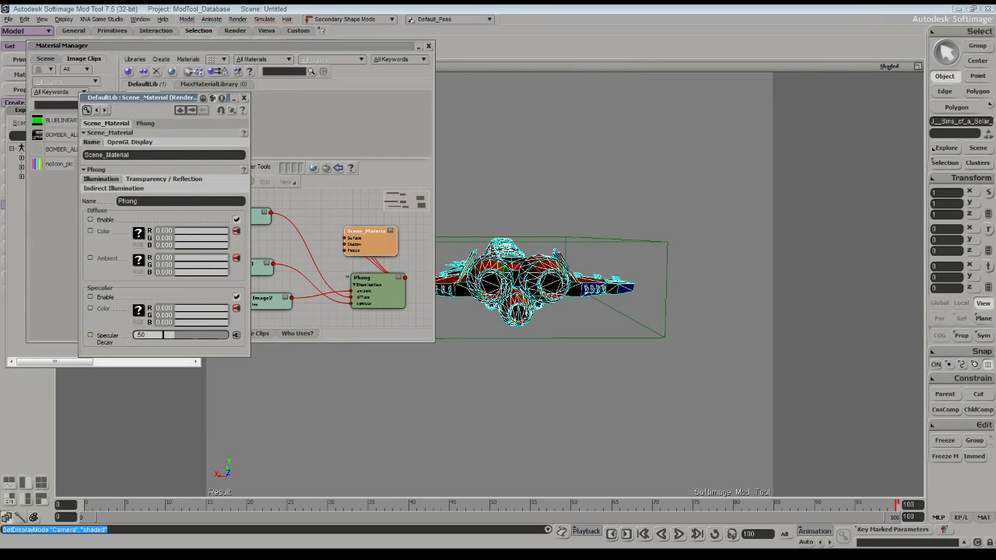
pyautogui.click(130, 143)
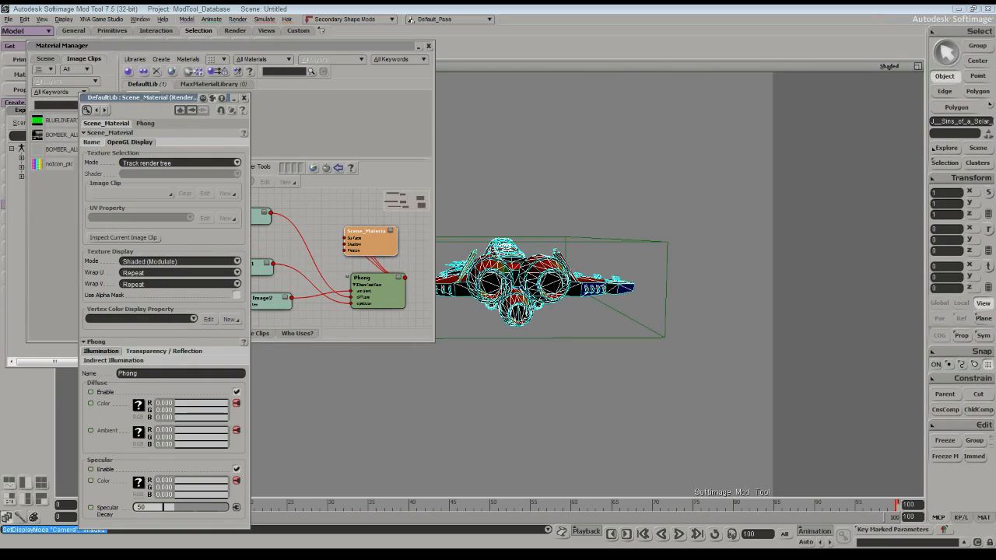
pyautogui.click(179, 163)
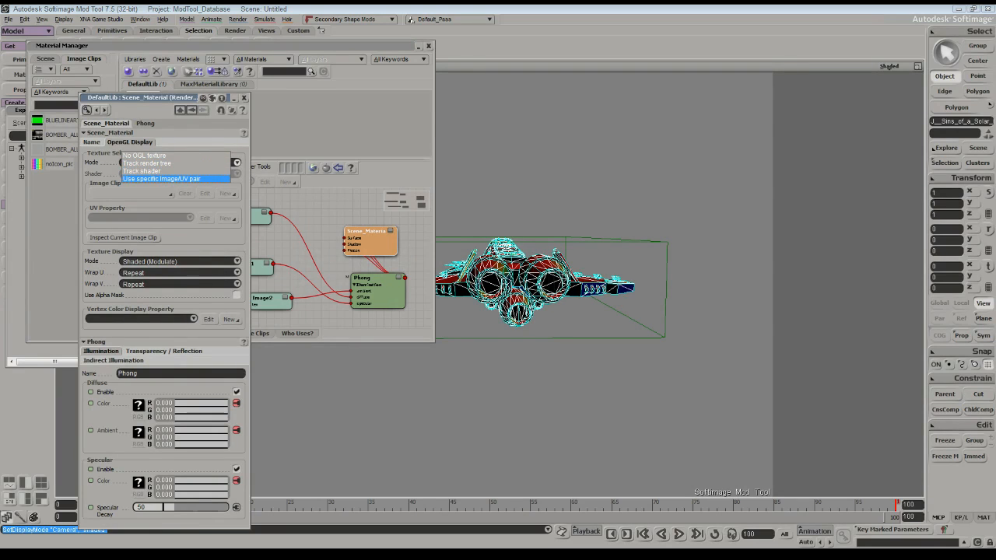
pyautogui.click(179, 179)
pyautogui.click(131, 193)
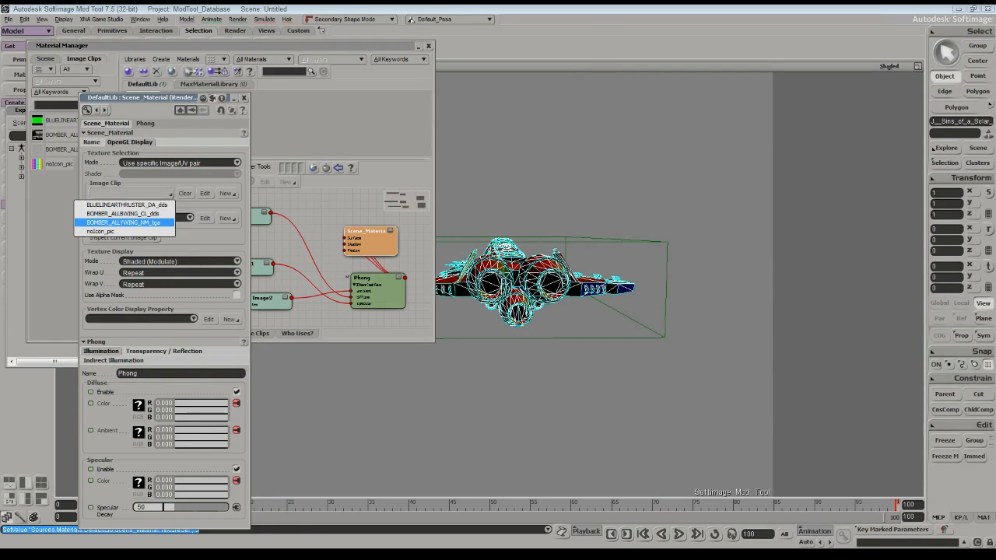
pyautogui.click(123, 223)
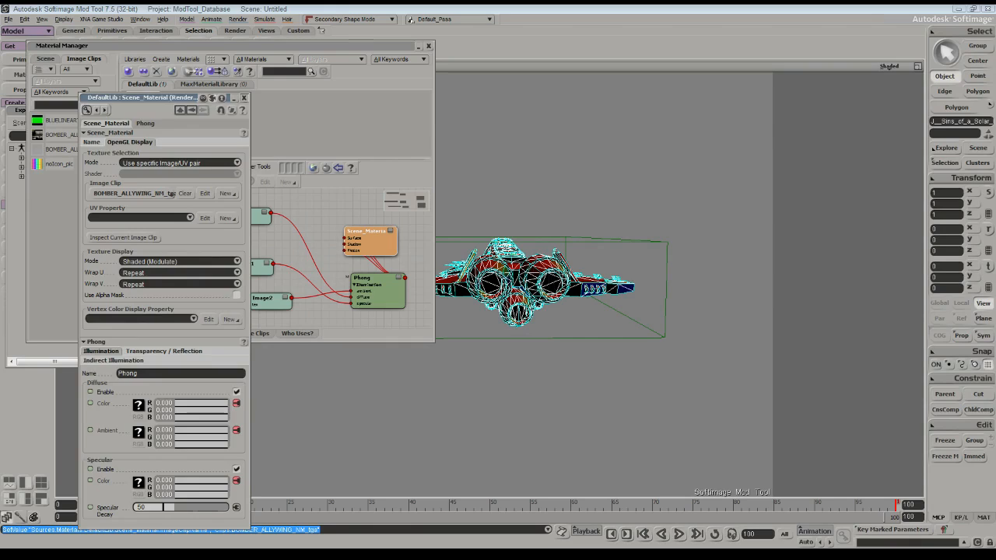
pyautogui.click(243, 98)
# Switch the viewport to Textured Decal display and examine the texture on the ship
pyautogui.click(890, 66)
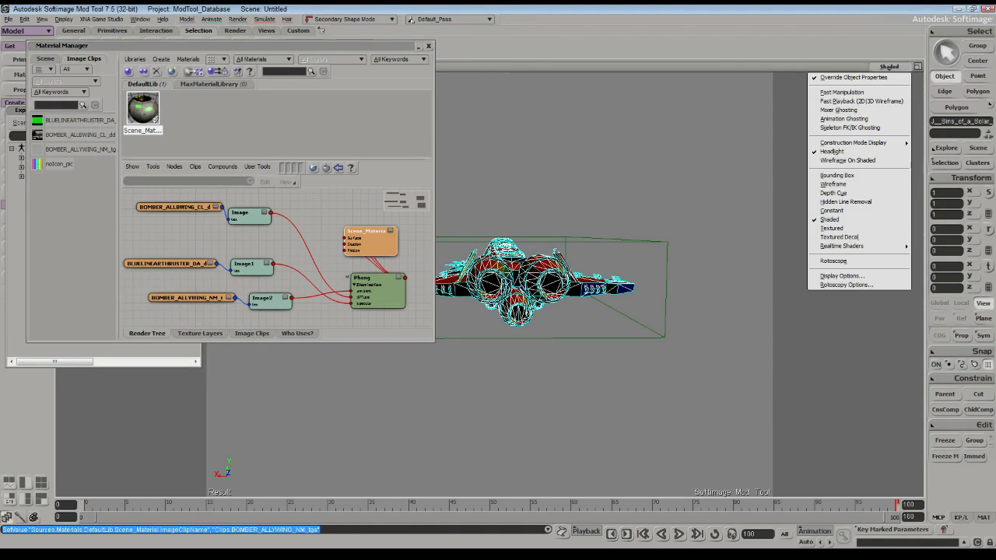
pyautogui.click(840, 236)
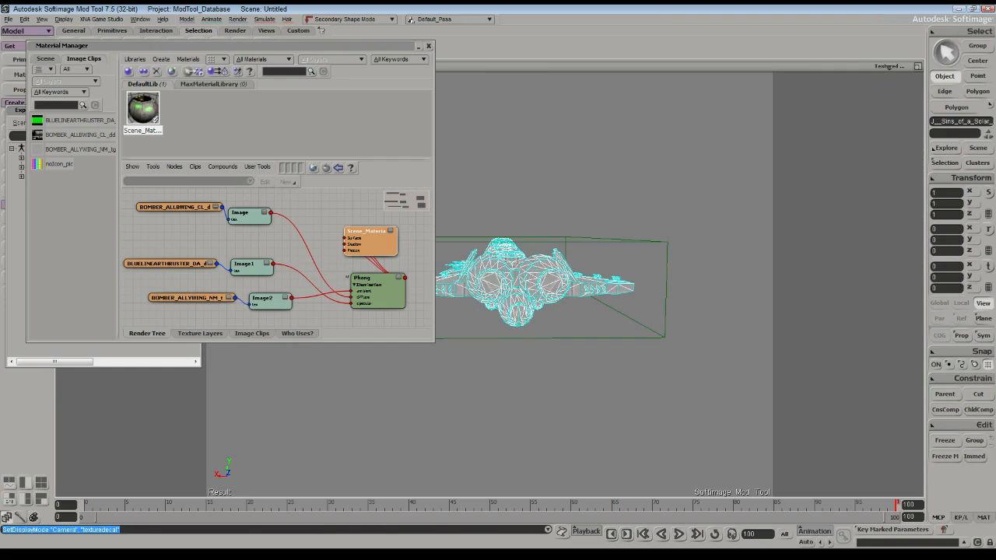
pyautogui.scroll(5, 537, 268)
pyautogui.scroll(-3, 537, 268)
pyautogui.scroll(-2, 533, 248)
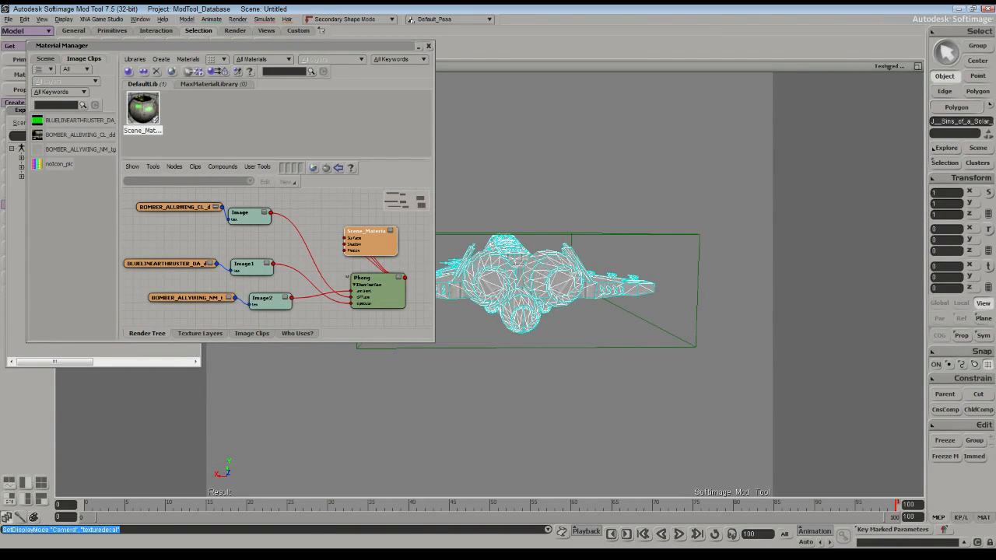
# Return the viewport to Shaded display and duplicate Scene_Material in the DefaultLib library
pyautogui.click(890, 66)
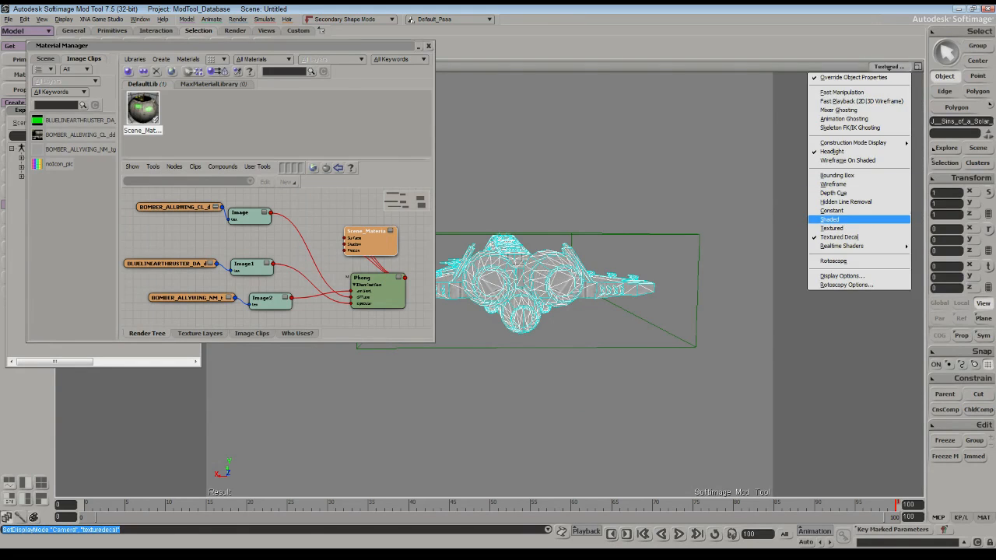
pyautogui.click(829, 219)
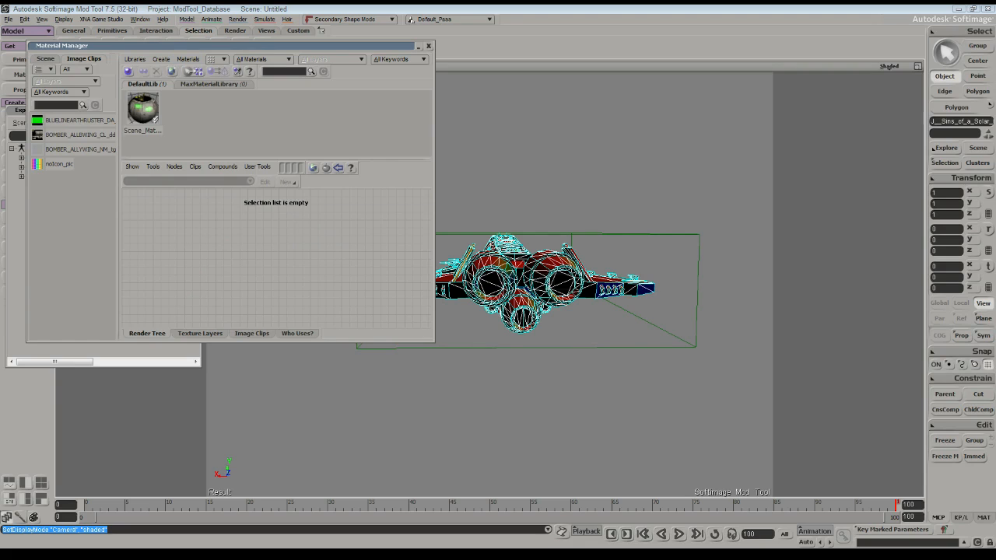
pyautogui.click(143, 109)
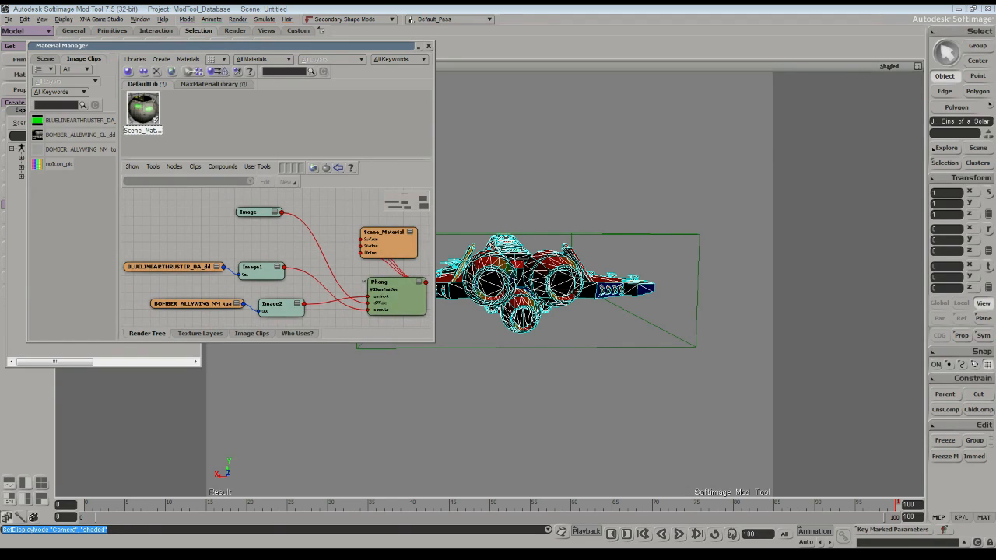
pyautogui.rightClick(150, 106)
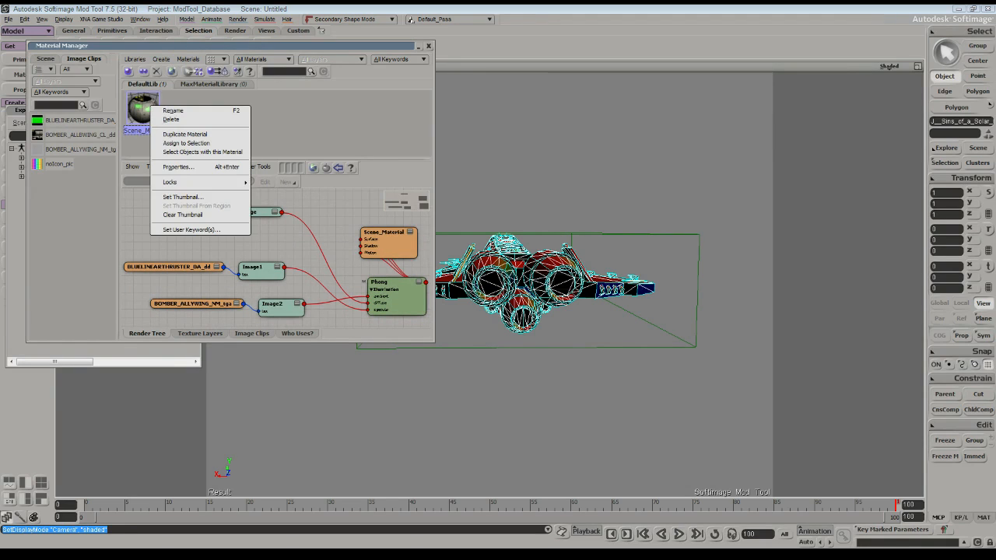
pyautogui.click(184, 134)
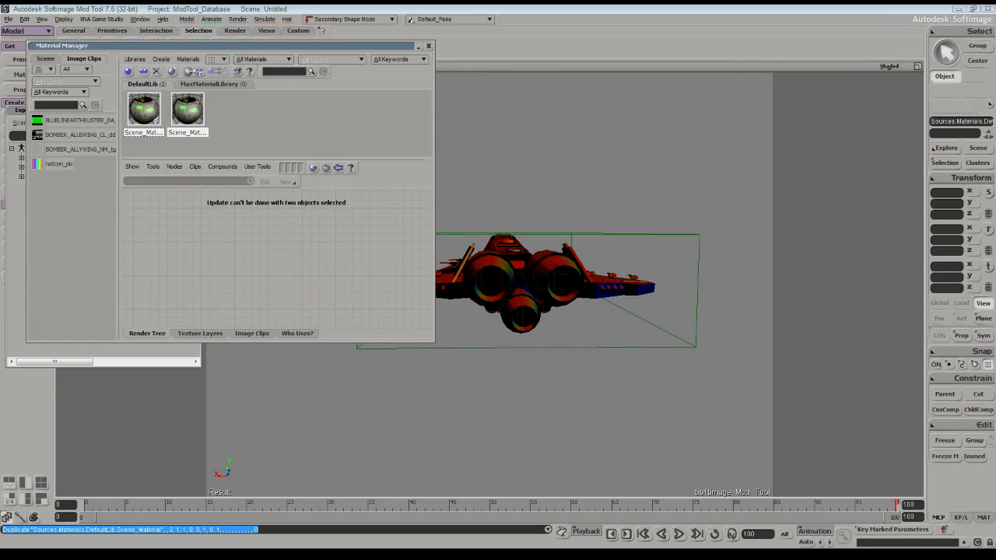
# Show the duplicate material's render tree and reposition its Phong and Image nodes for a clearer layout
pyautogui.click(188, 111)
pyautogui.click(169, 267)
pyautogui.moveTo(391, 283); pyautogui.dragTo(344, 289)
pyautogui.moveTo(253, 212); pyautogui.dragTo(246, 216)
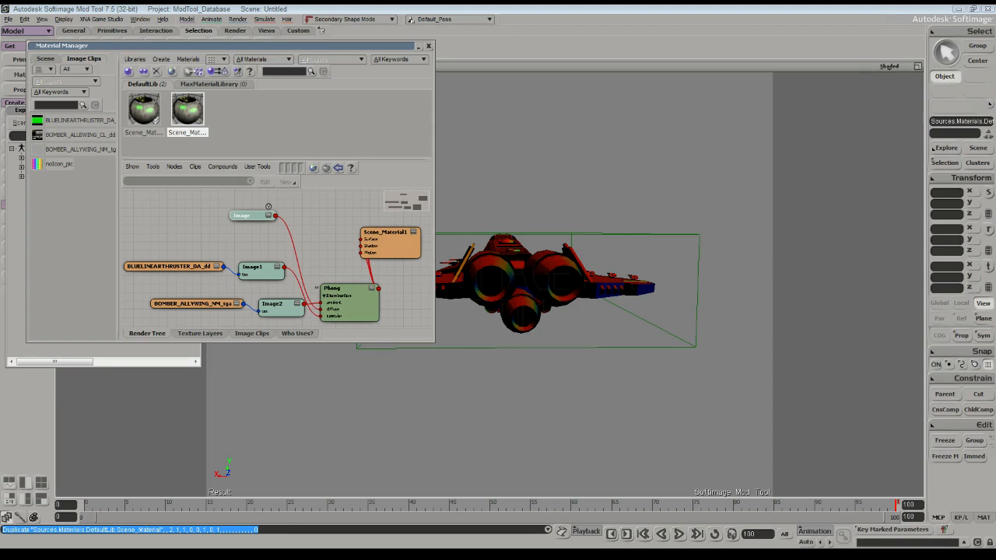
# Compare the render trees of Scene_Material and Scene_Material1, checking which image clips feed the duplicate's Image nodes
pyautogui.click(144, 109)
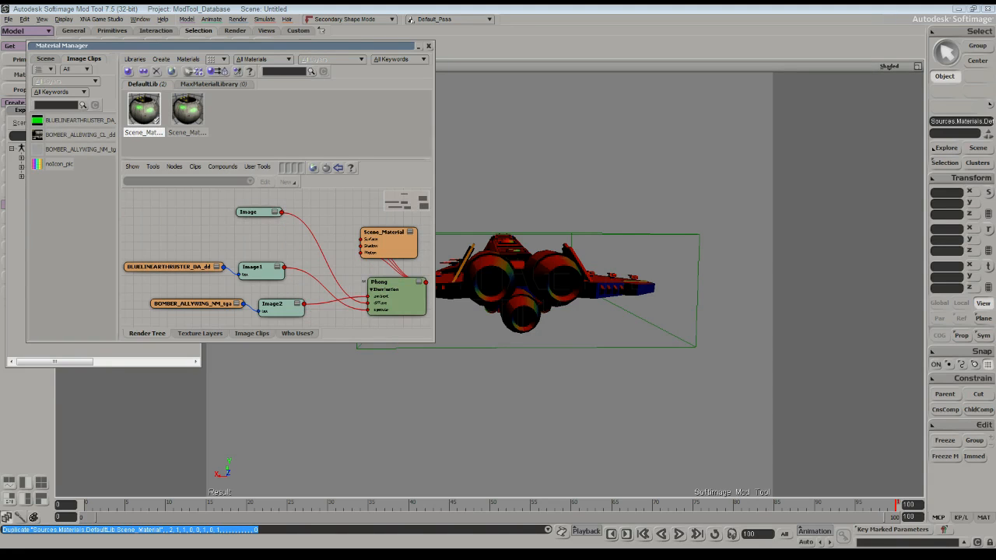
pyautogui.scroll(-4, 276, 258)
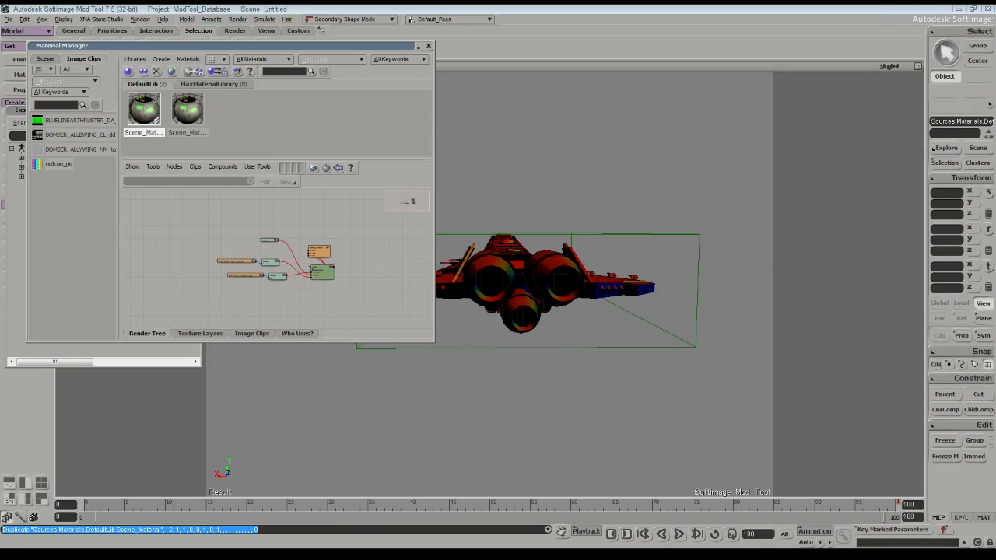
pyautogui.scroll(2, 276, 259)
pyautogui.click(187, 110)
pyautogui.click(171, 263)
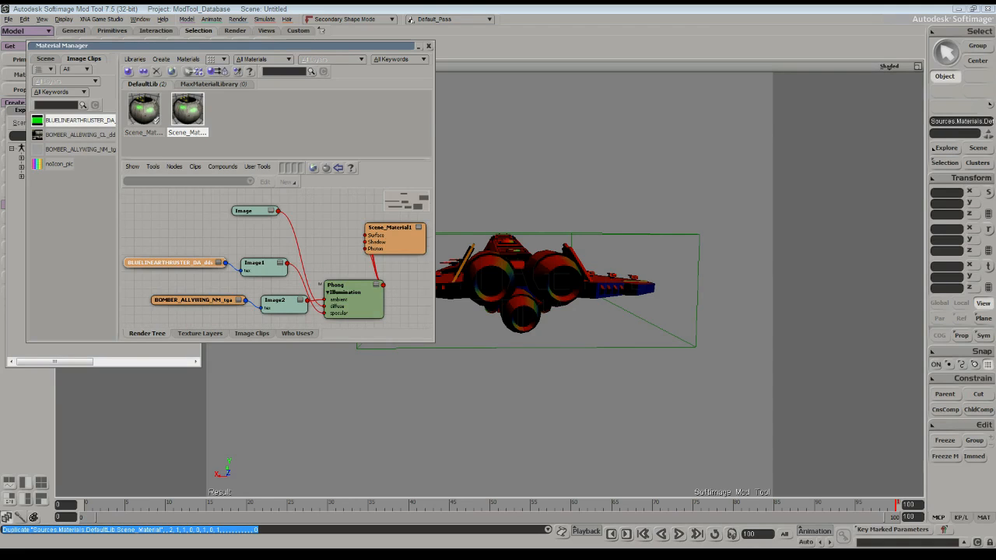
pyautogui.doubleClick(183, 301)
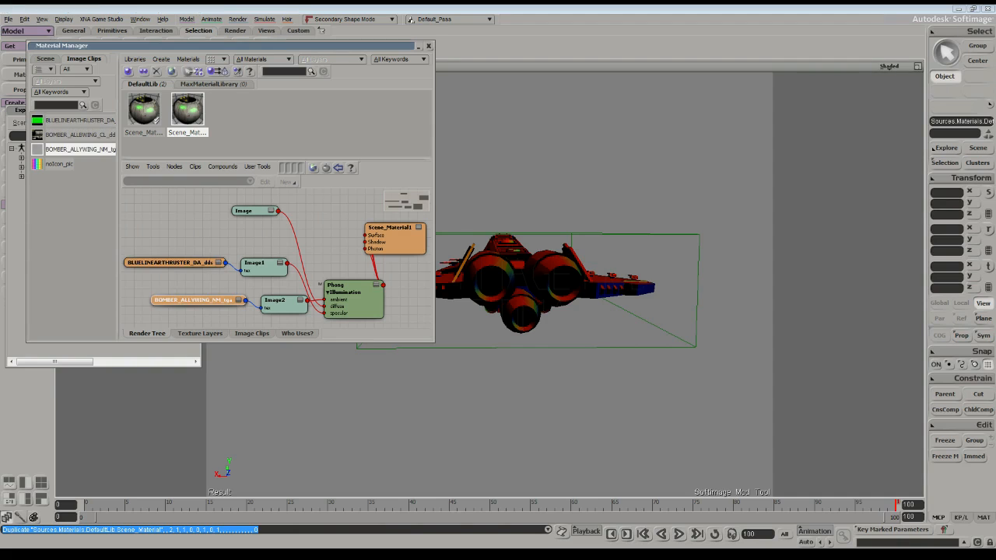
pyautogui.click(244, 98)
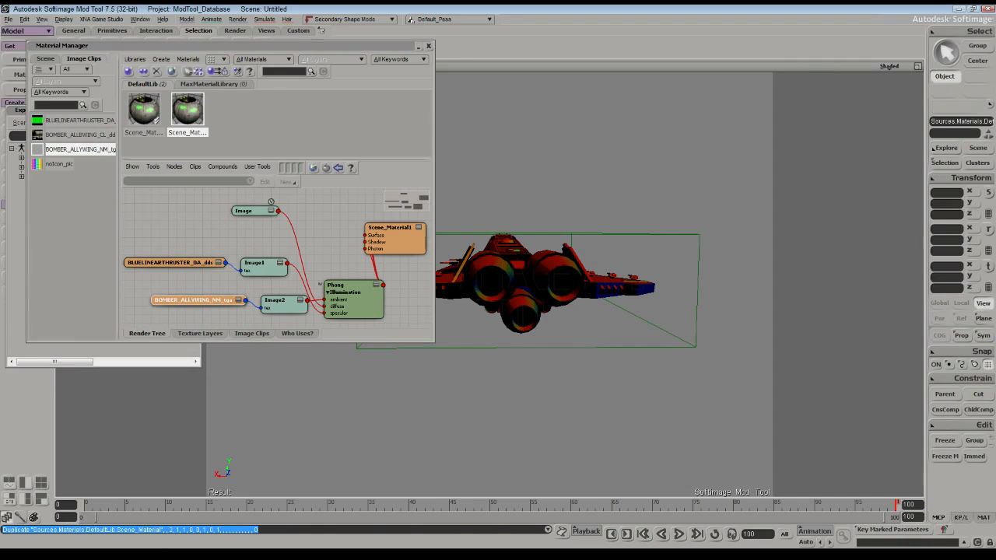
# Load BLUETHRUSTER_CL.dds from the Textures folder as a new image clip for Scene_Material1's Image node
pyautogui.doubleClick(247, 211)
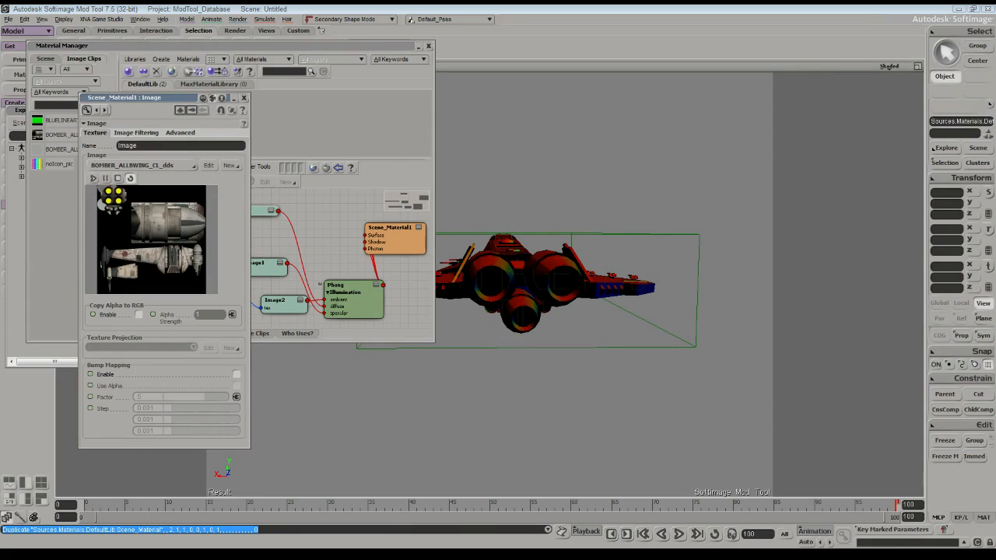
pyautogui.moveTo(263, 211); pyautogui.dragTo(275, 229)
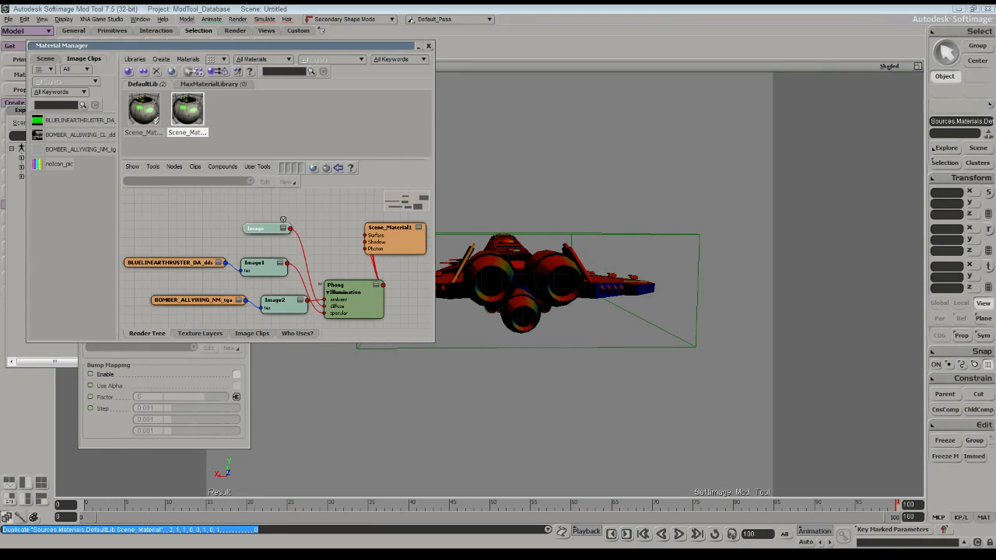
pyautogui.doubleClick(275, 229)
pyautogui.click(231, 165)
pyautogui.click(251, 178)
pyautogui.click(506, 249)
pyautogui.scroll(-15, 506, 249)
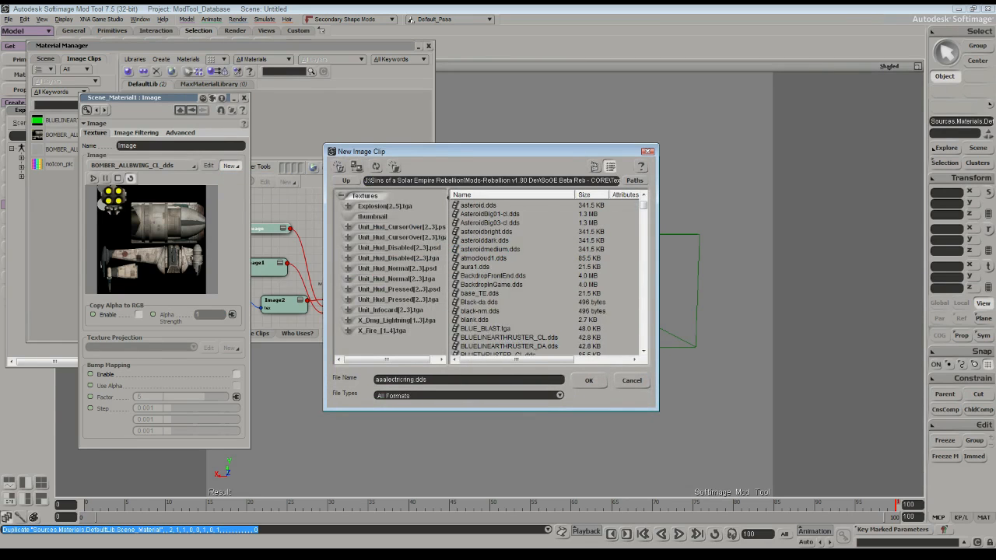
pyautogui.scroll(-10, 549, 276)
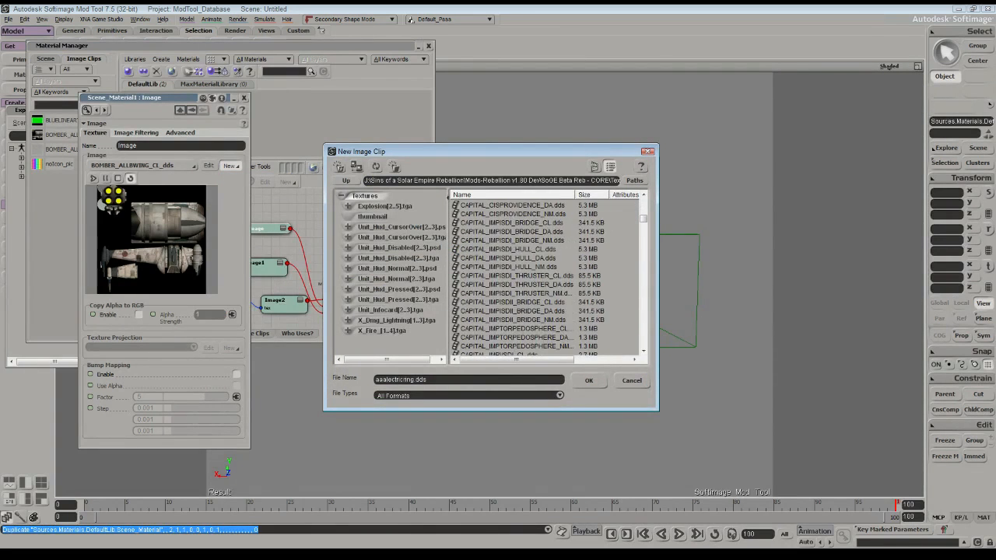
pyautogui.scroll(-10, 549, 276)
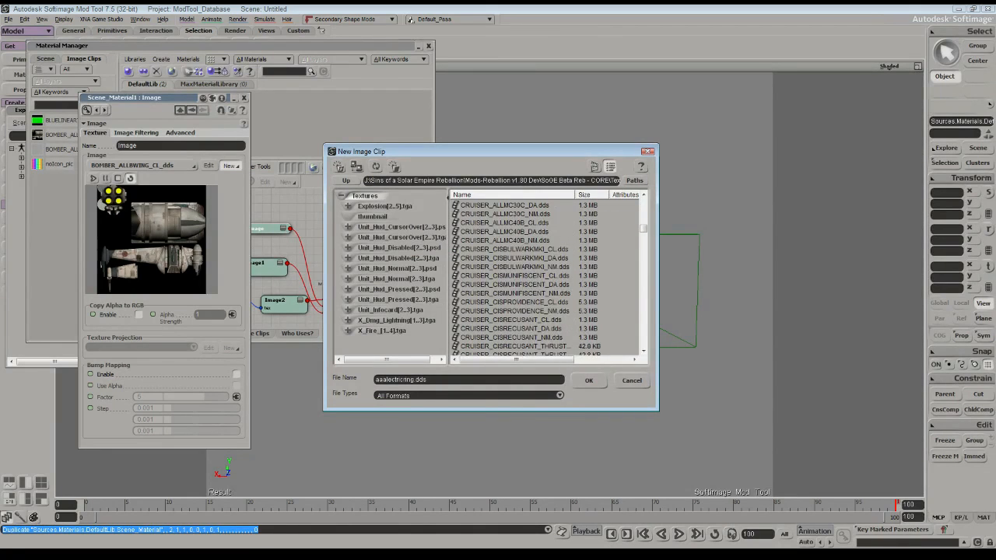
pyautogui.scroll(10, 549, 276)
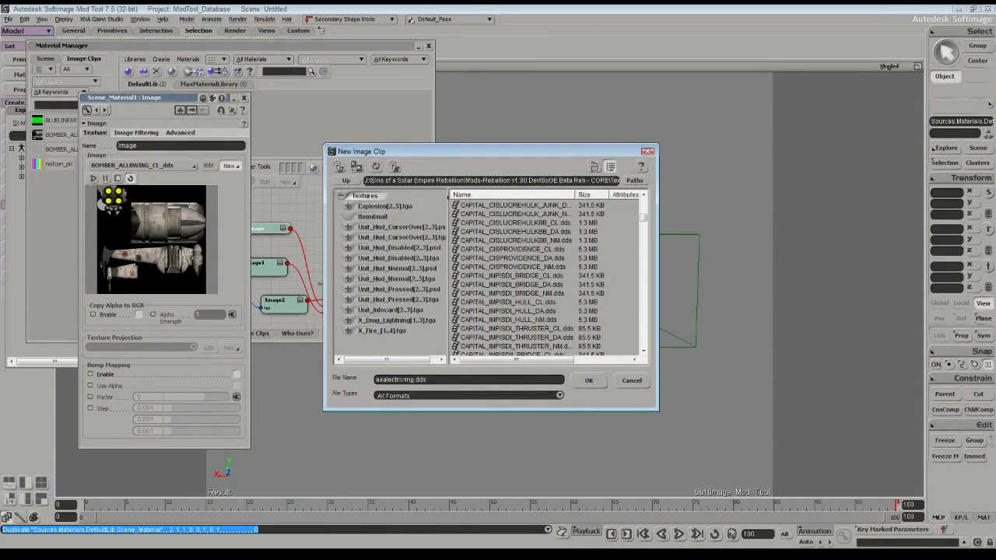
pyautogui.scroll(10, 548, 276)
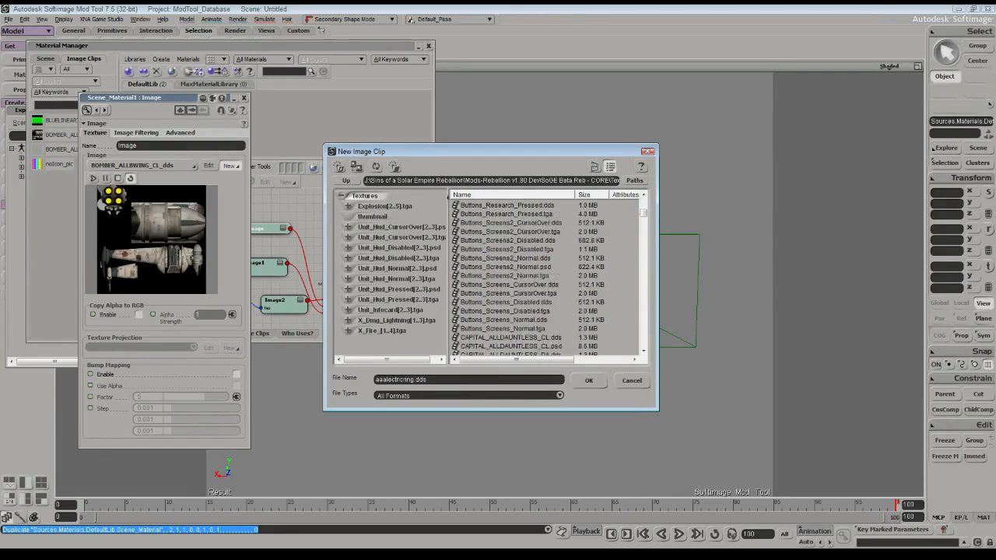
pyautogui.scroll(2, 549, 276)
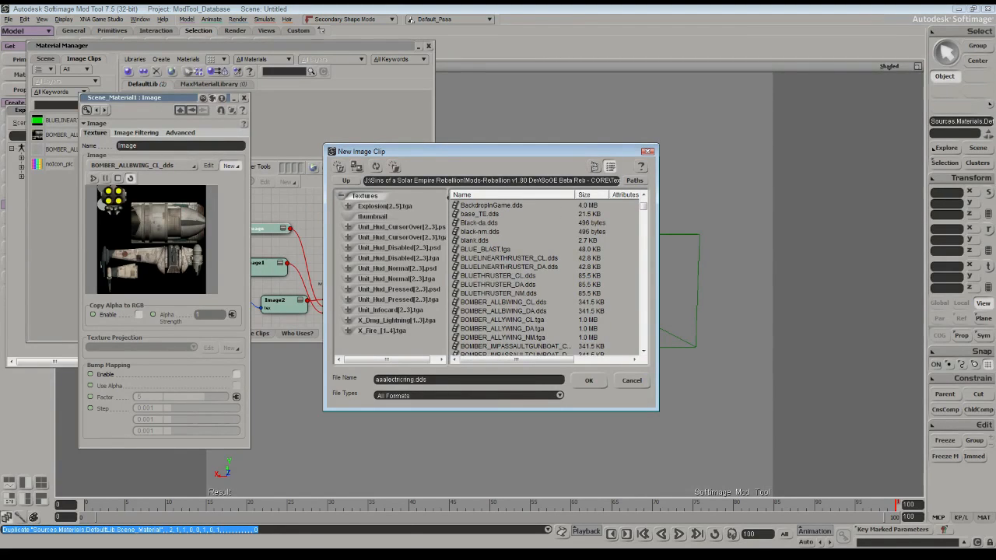
pyautogui.doubleClick(498, 276)
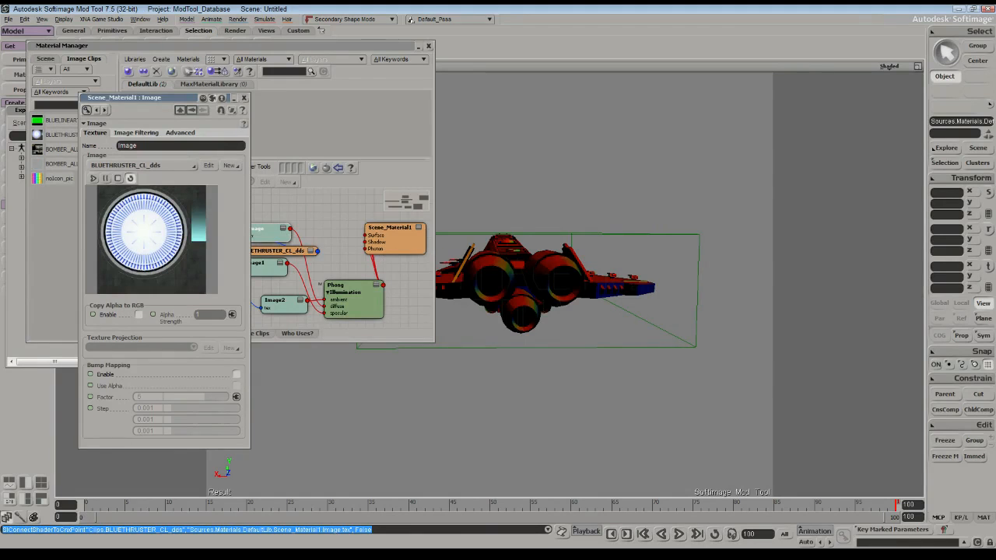
pyautogui.click(244, 97)
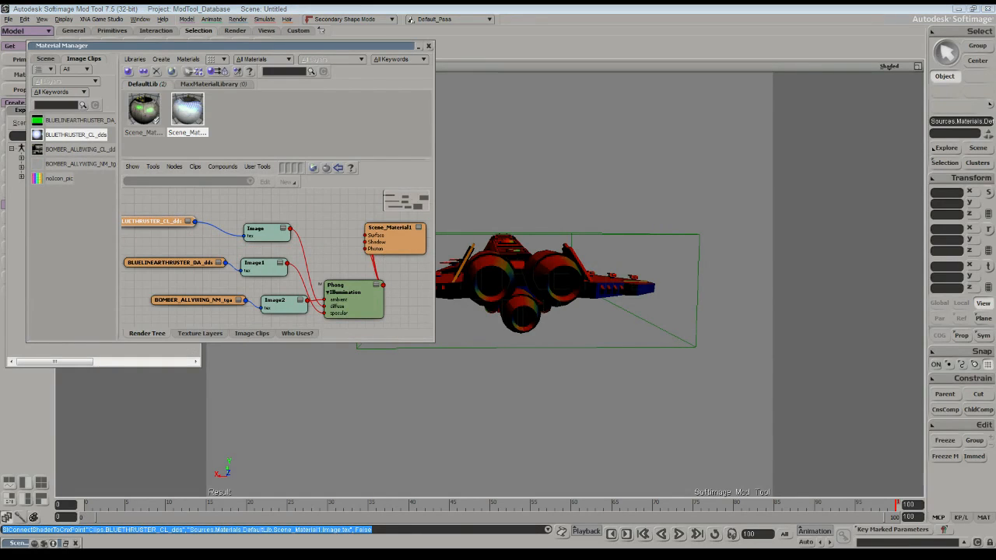
# Switch the viewport to Textured Decal display and check how the ship is textured
pyautogui.click(890, 66)
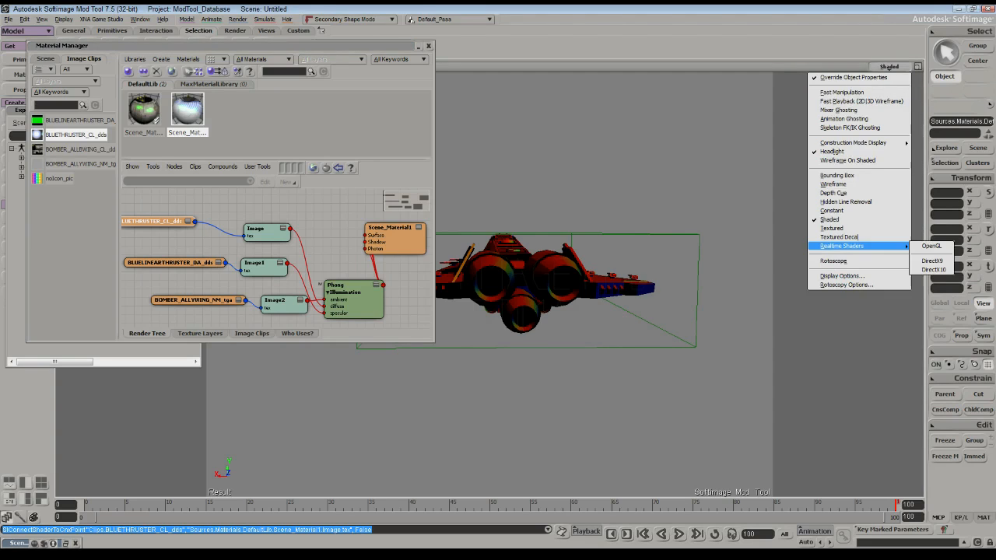
pyautogui.click(841, 236)
pyautogui.scroll(3, 545, 285)
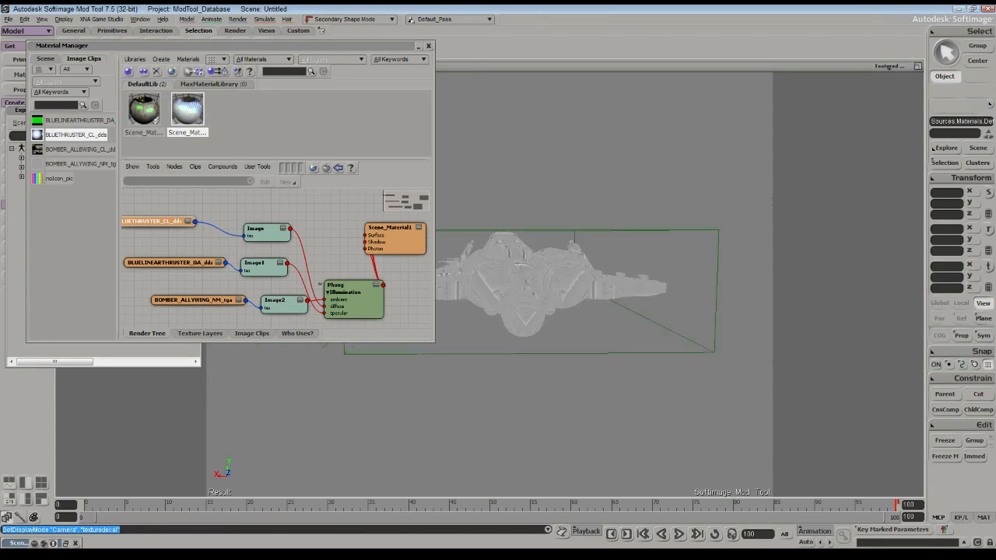
pyautogui.scroll(-5, 544, 285)
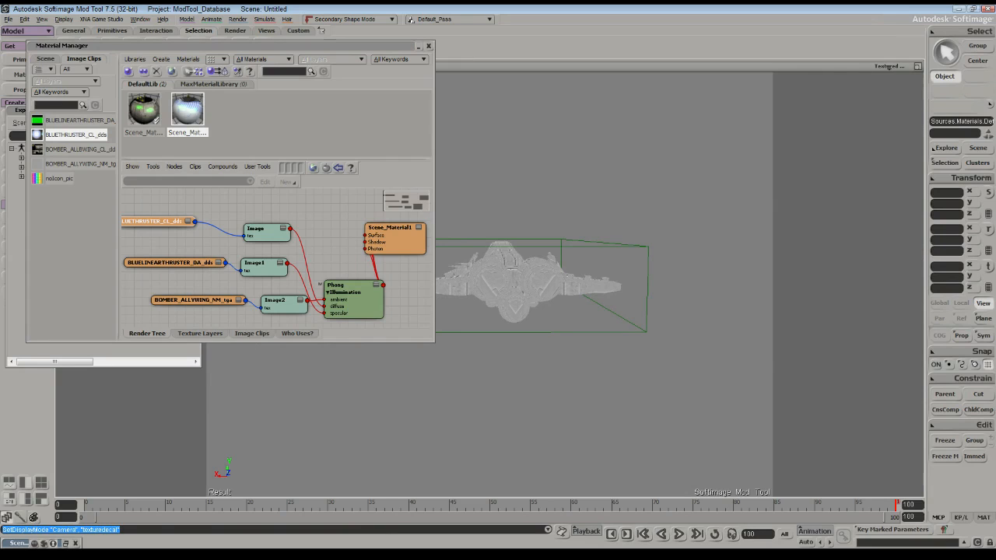
# Open an Explorer, select the Polygon cluster under the ship mesh's Clusters, and move the Explorer clear of the ship
pyautogui.press('8')
pyautogui.click(467, 267)
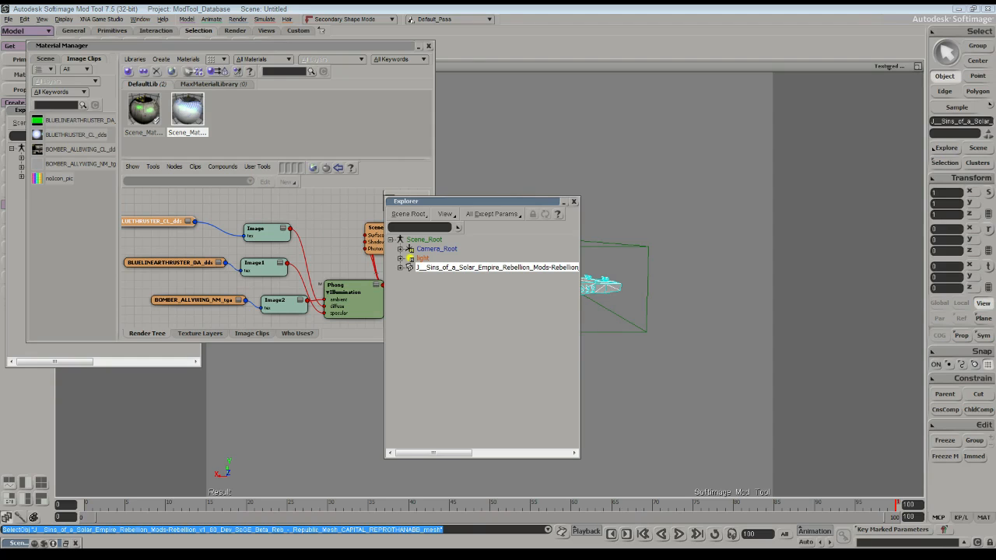
pyautogui.click(400, 268)
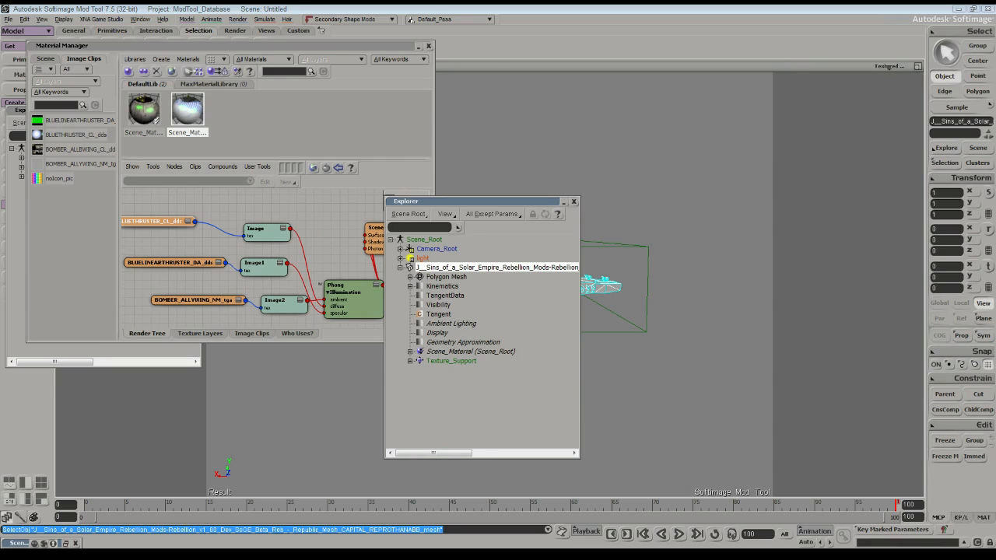
pyautogui.click(410, 277)
pyautogui.click(421, 333)
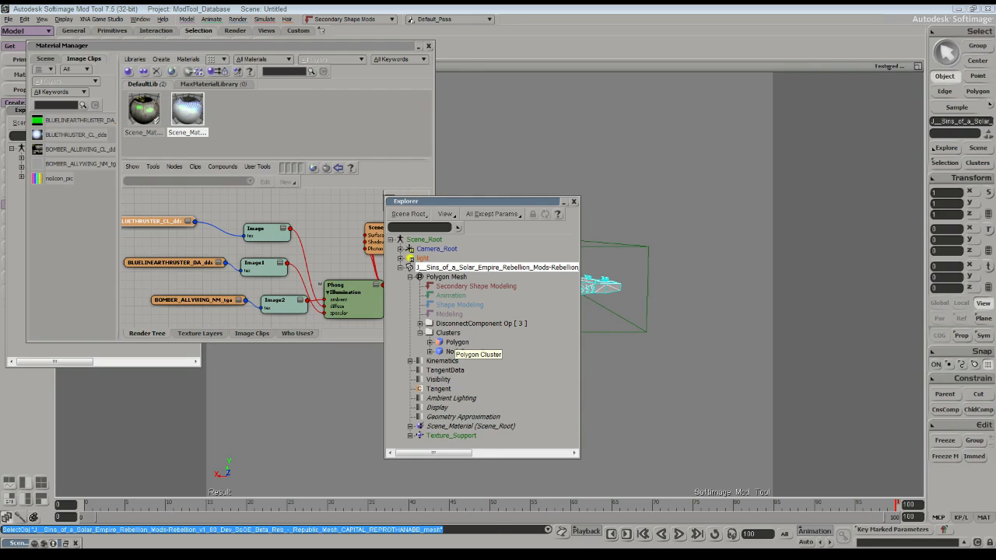
pyautogui.click(457, 342)
pyautogui.click(977, 163)
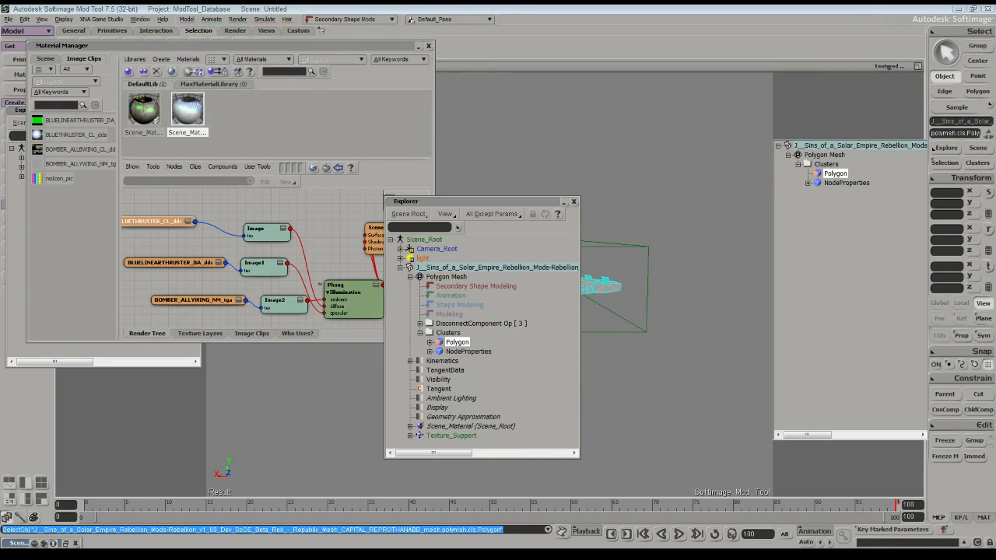
pyautogui.press('Escape')
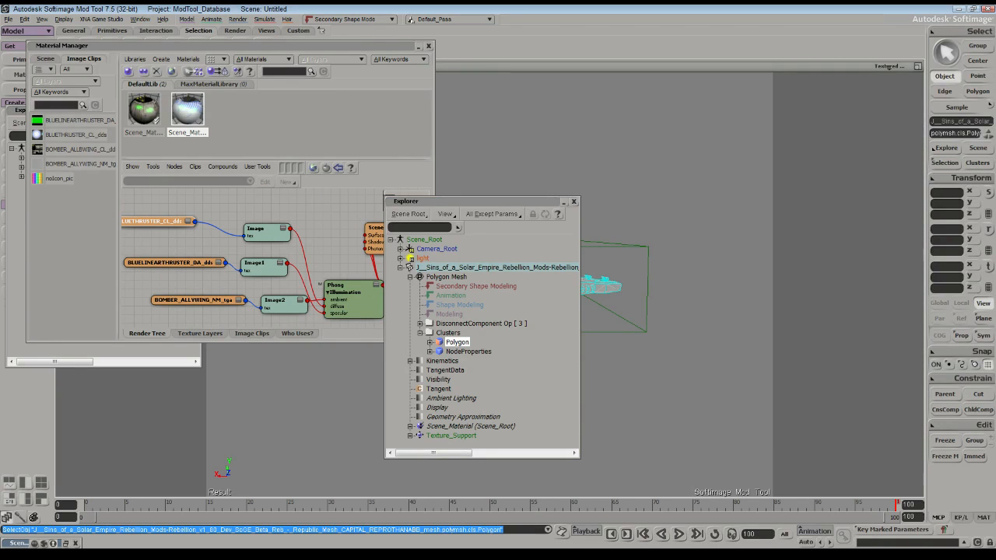
pyautogui.moveTo(475, 201); pyautogui.dragTo(788, 190)
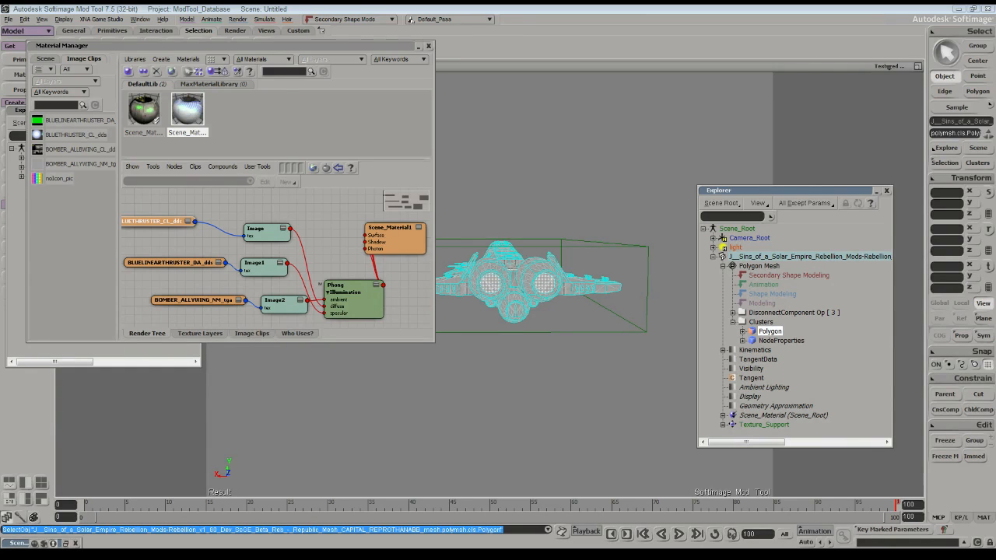
# Assign Scene_Material1 to the selected Polygon cluster and clear the selection
pyautogui.rightClick(186, 99)
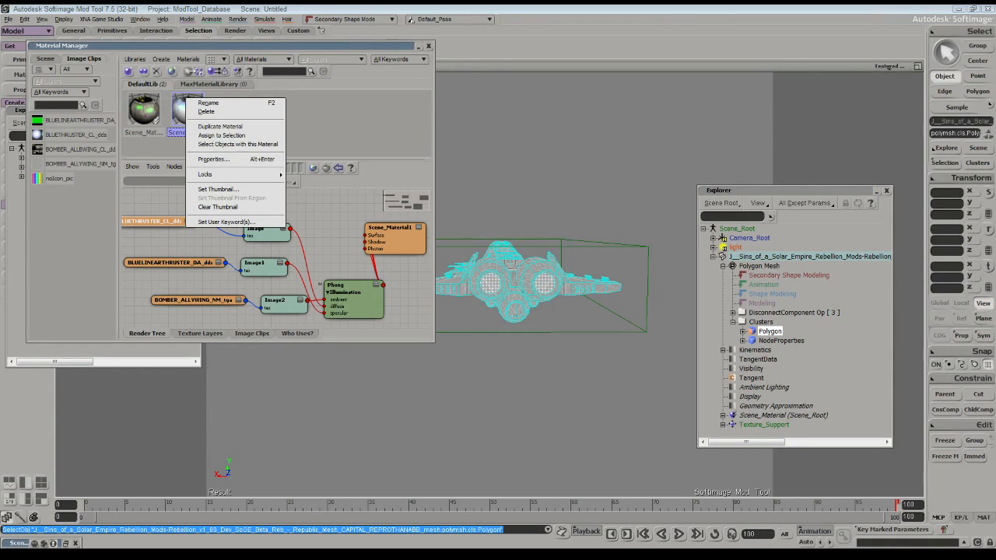
pyautogui.click(222, 135)
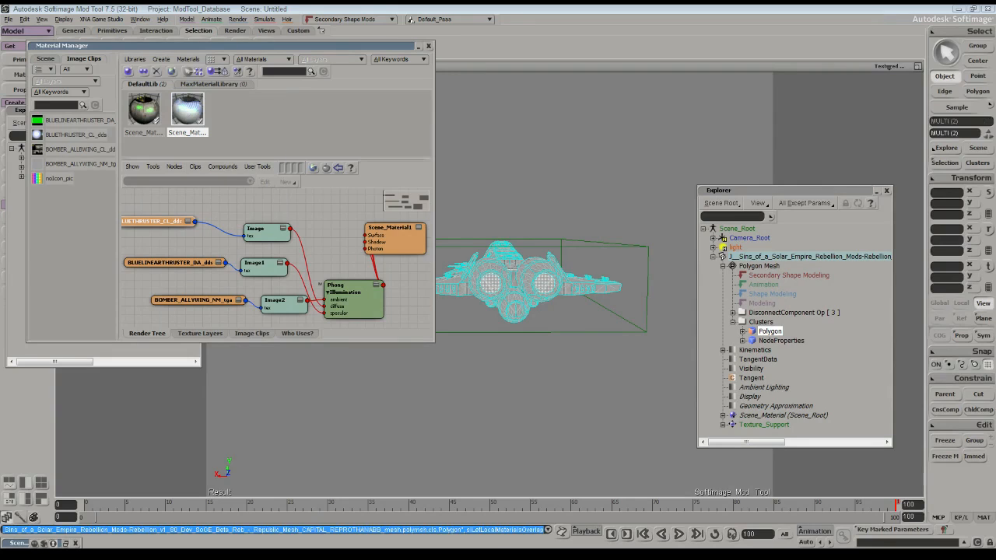
pyautogui.click(248, 121)
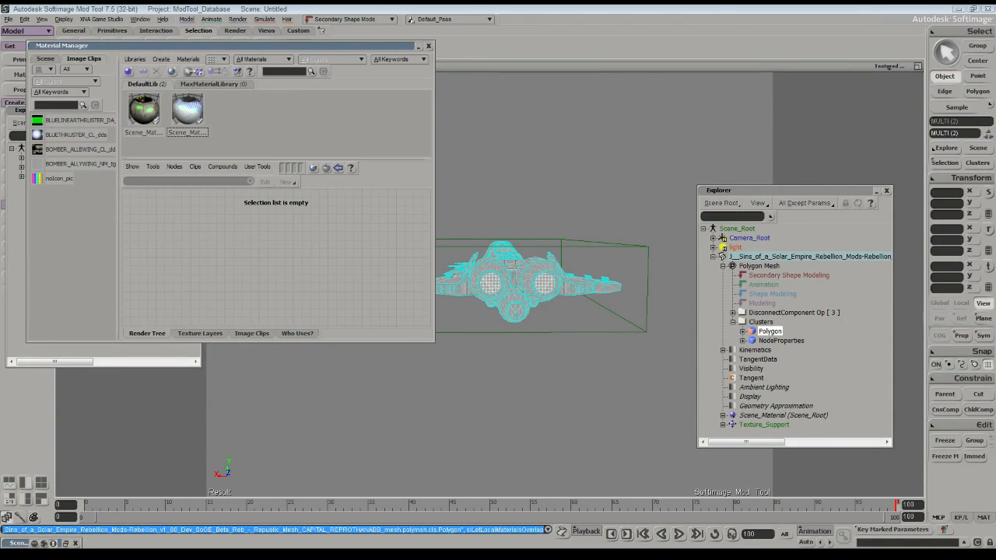
pyautogui.click(807, 257)
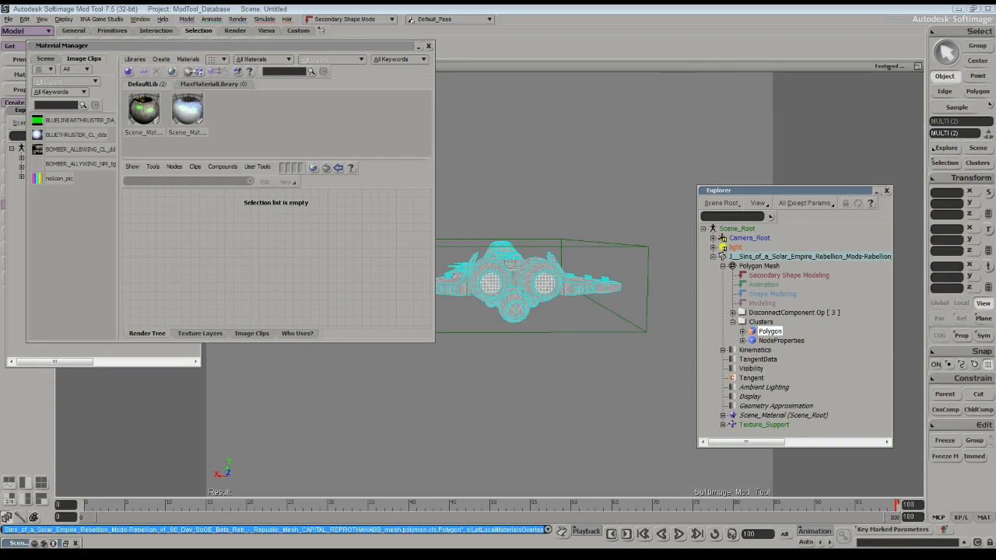
pyautogui.click(737, 229)
pyautogui.click(778, 148)
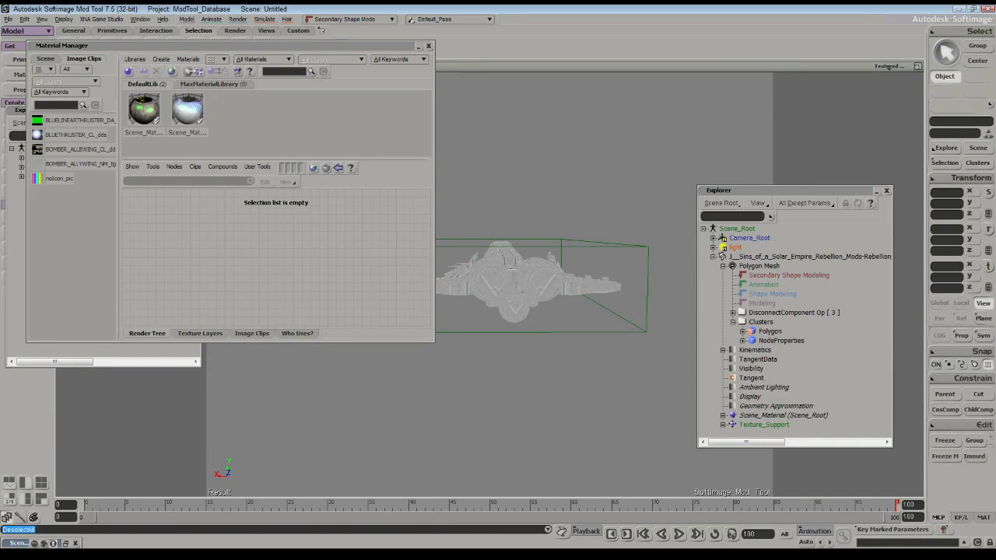
# Change the viewport display mode, return it to Textured Decal, and examine the engine surfaces up close
pyautogui.click(889, 67)
pyautogui.click(831, 210)
pyautogui.click(889, 67)
pyautogui.click(840, 237)
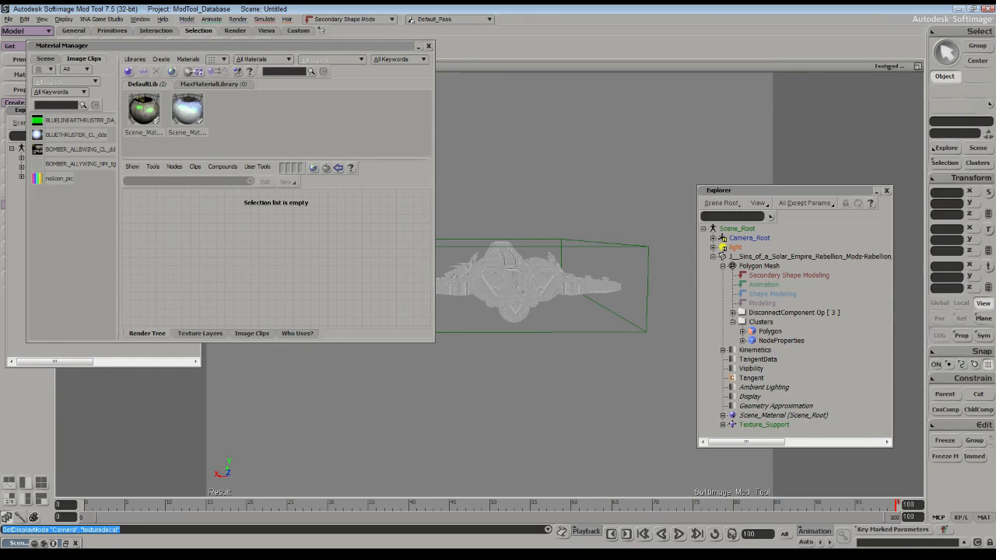
pyautogui.scroll(5, 529, 280)
pyautogui.scroll(-5, 530, 280)
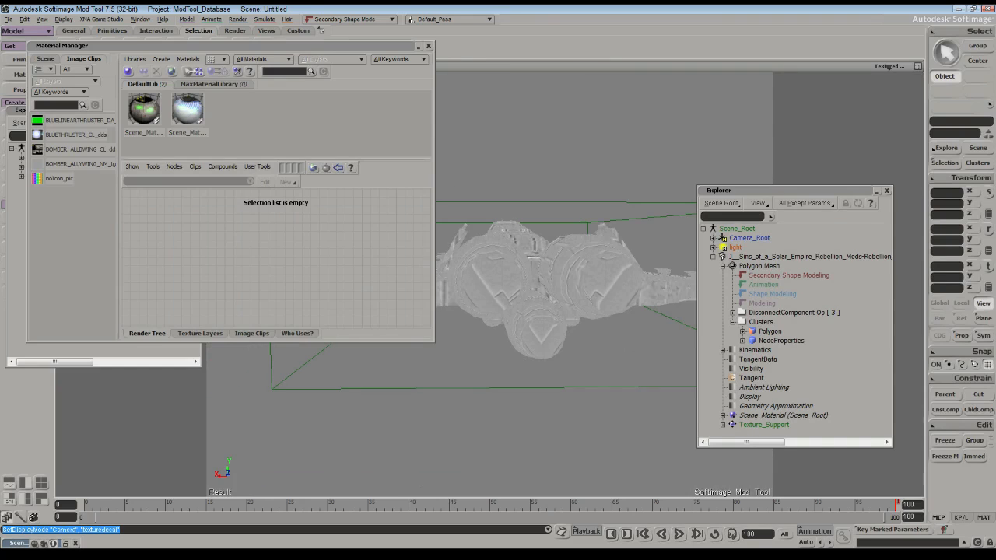
# Select the ship's Polygon cluster and assign Scene_Material1 to it again
pyautogui.click(187, 110)
pyautogui.click(144, 110)
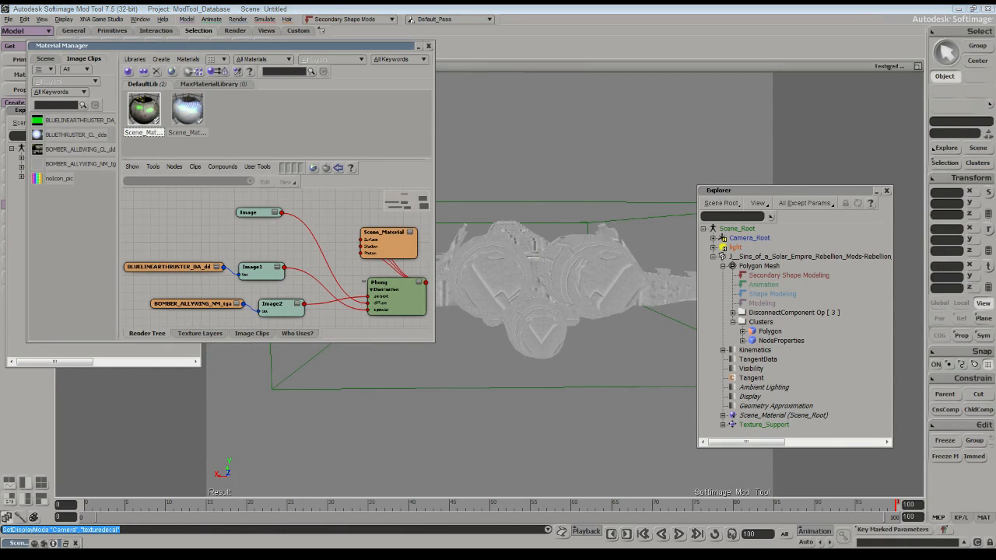
pyautogui.click(770, 331)
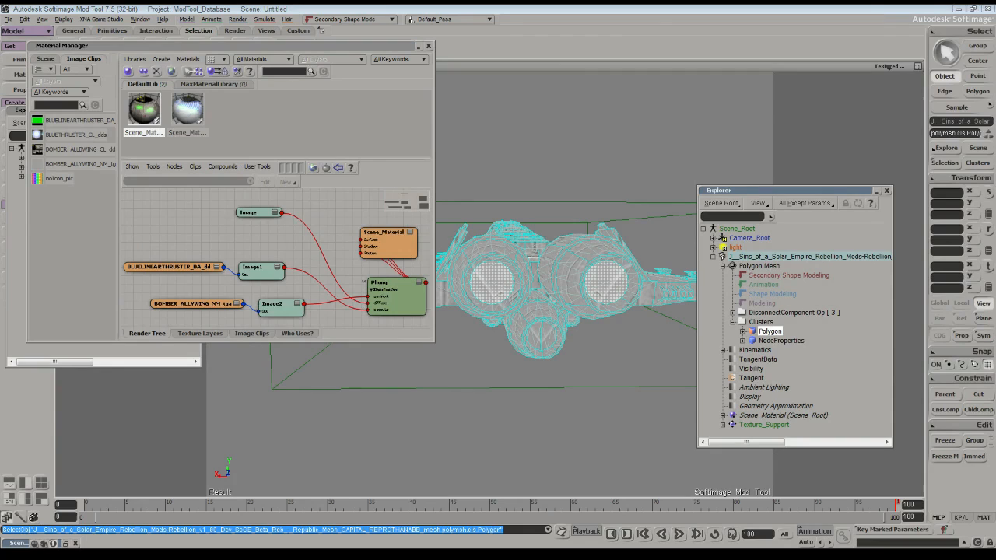
pyautogui.click(187, 110)
pyautogui.rightClick(191, 111)
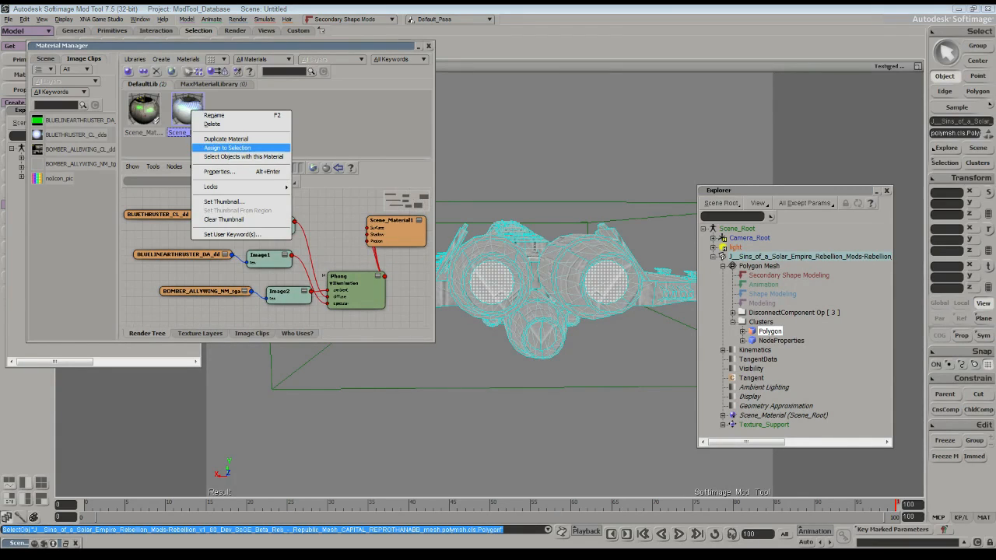
pyautogui.click(227, 148)
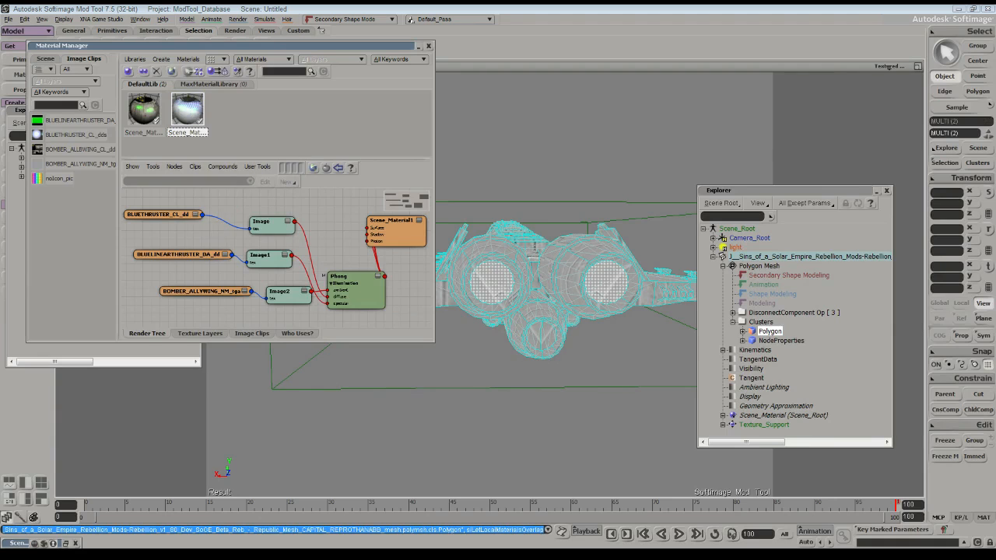
# Select the objects that use Scene_Material and frame them in the viewport
pyautogui.click(144, 109)
pyautogui.rightClick(143, 117)
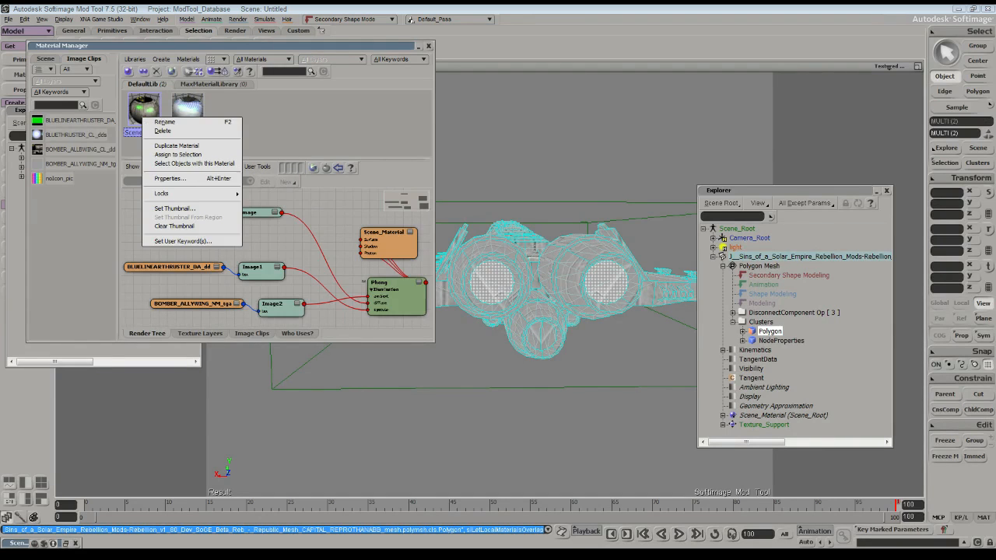
pyautogui.click(195, 164)
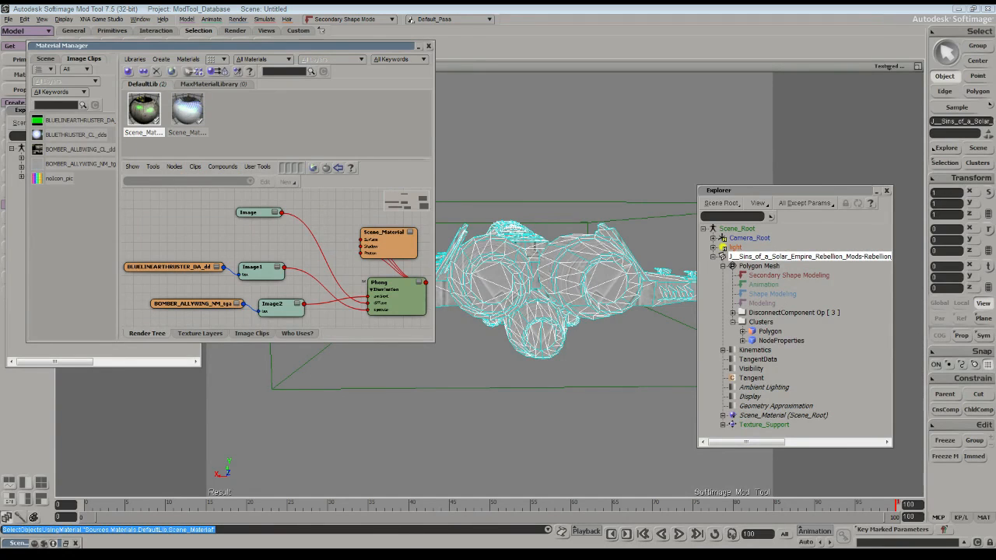
pyautogui.press('f')
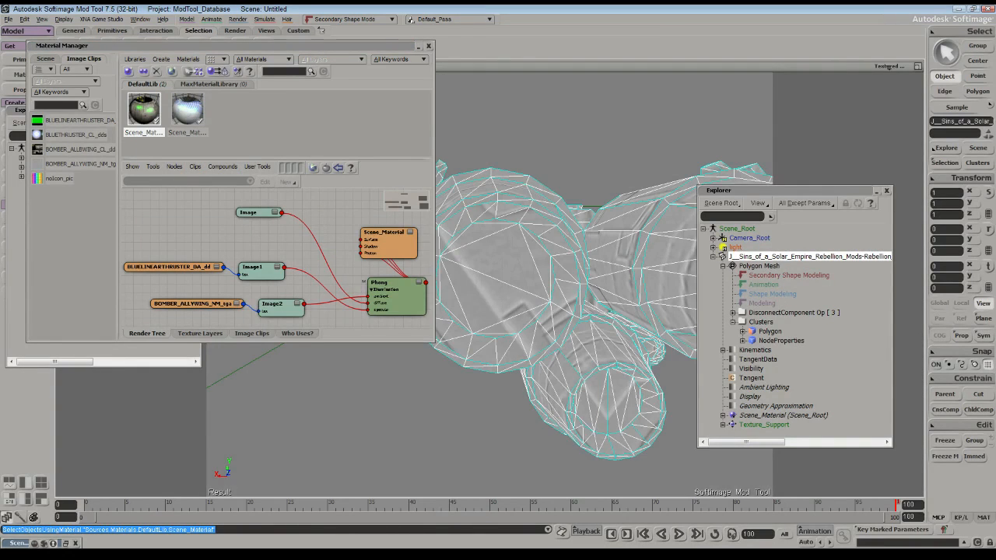
# Delete the Polygon cluster from the ship mesh's Clusters
pyautogui.click(188, 111)
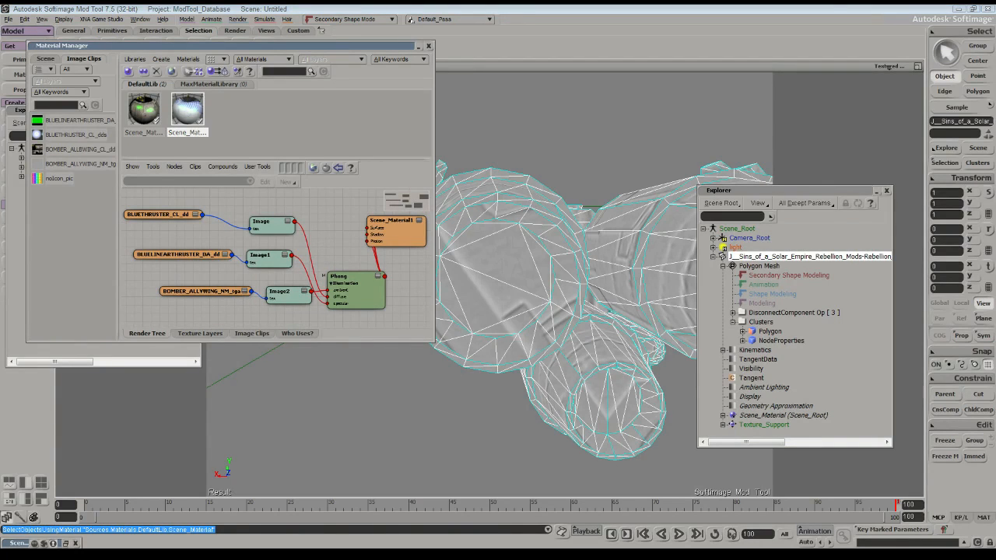
pyautogui.click(769, 331)
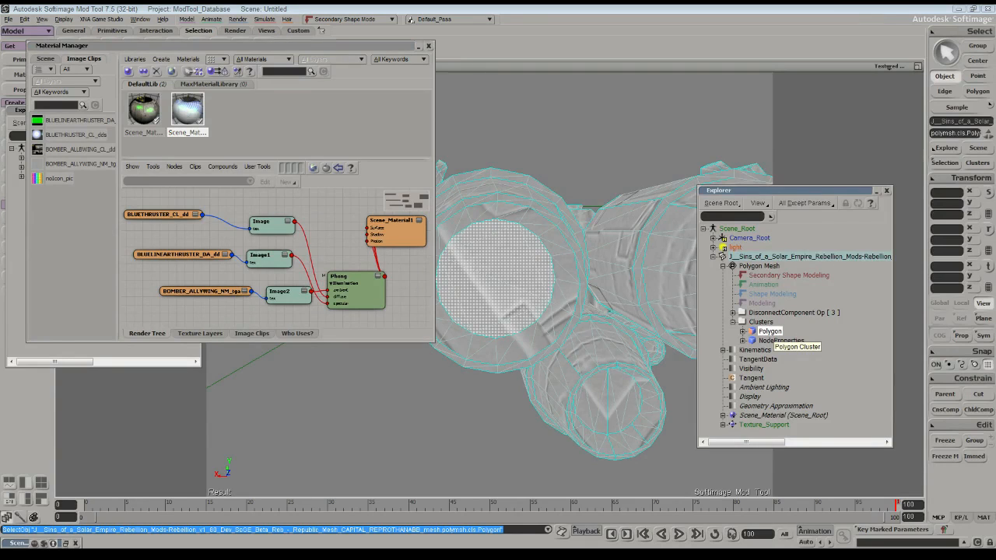
pyautogui.press('Delete')
pyautogui.scroll(-5, 656, 349)
pyautogui.scroll(3, 656, 350)
# Switch the viewport to Shaded display, inspect the engines, and select the ship mesh
pyautogui.click(888, 65)
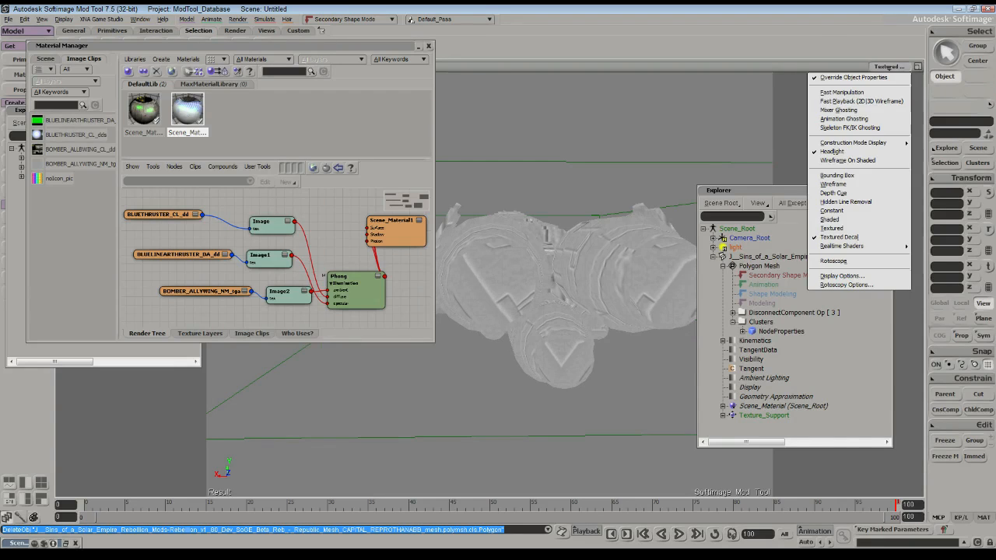
pyautogui.click(848, 224)
pyautogui.scroll(5, 567, 284)
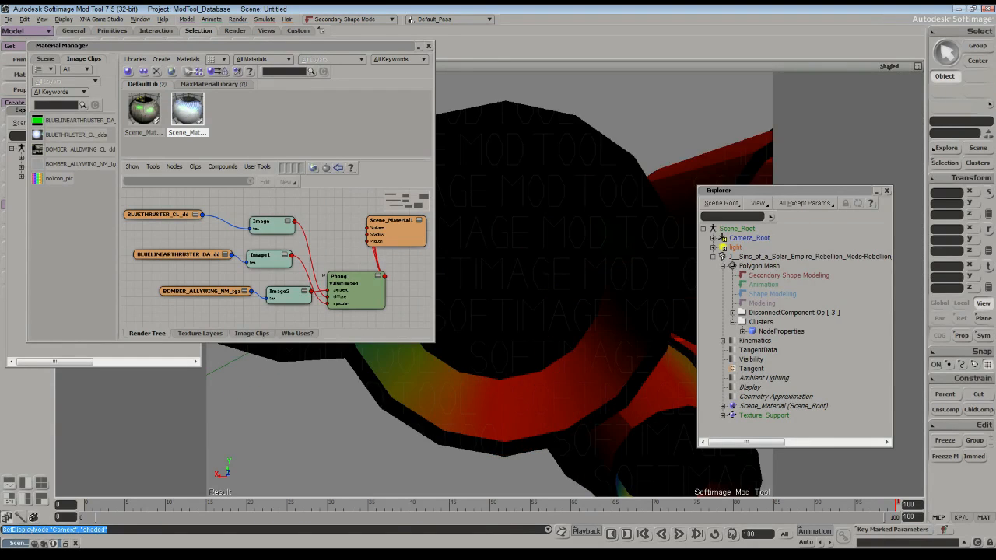
pyautogui.scroll(-5, 567, 284)
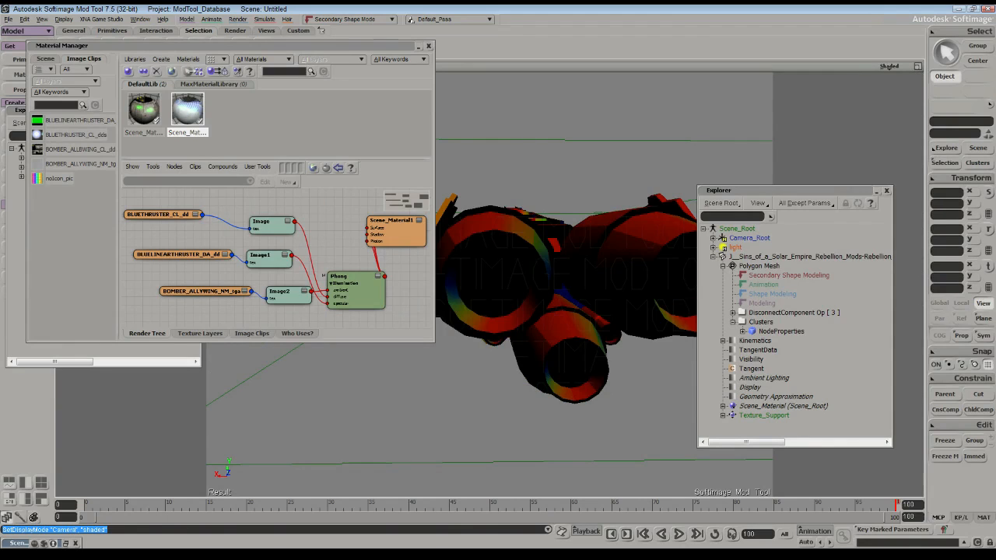
pyautogui.click(810, 257)
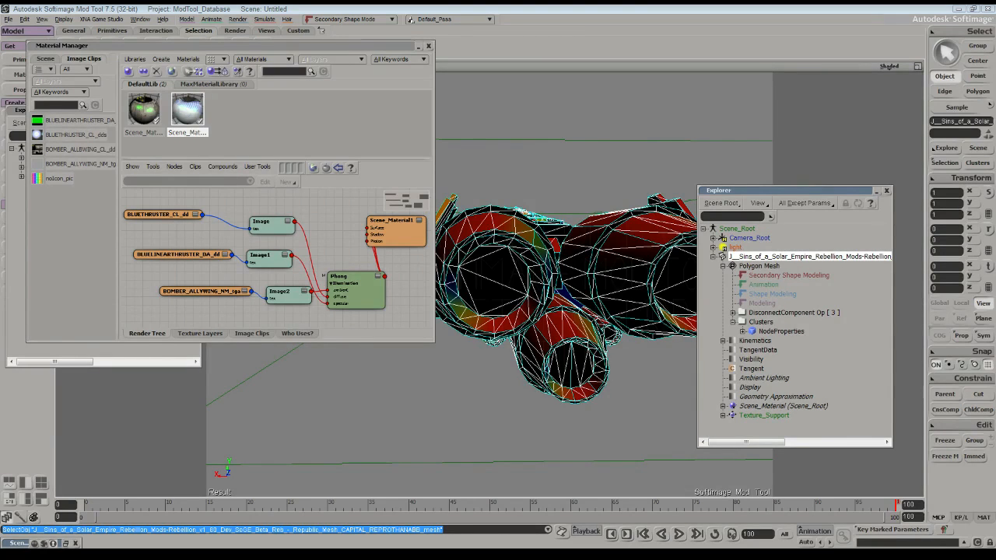
# Undo the material, texture and cluster work back to the plain engine polygon selection with no Polygon cluster
pyautogui.hotkey('ctrl', 'z')
pyautogui.hotkey('ctrl', 'z')
pyautogui.hotkey('ctrl', 'z')
pyautogui.hotkey('ctrl', 'z')
pyautogui.hotkey('ctrl', 'z')
pyautogui.hotkey('ctrl', 'z')
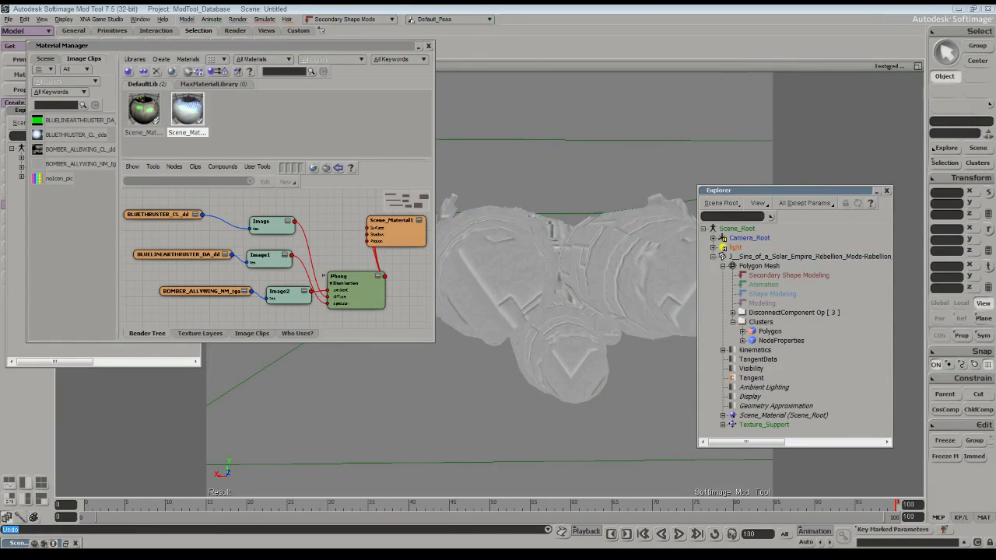
pyautogui.hotkey('ctrl', 'z')
pyautogui.hotkey('ctrl', 'z')
pyautogui.hotkey('ctrl', 'z')
pyautogui.hotkey('ctrl', 'z')
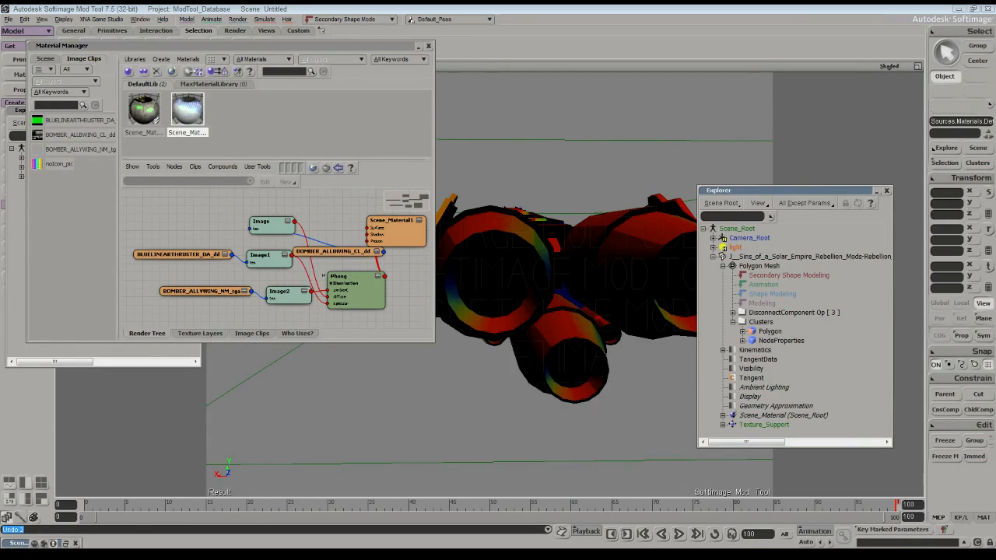
pyautogui.hotkey('ctrl', 'z')
pyautogui.hotkey('ctrl', 'z')
pyautogui.hotkey('ctrl', 'z')
pyautogui.hotkey('ctrl', 'z')
pyautogui.hotkey('ctrl', 'z')
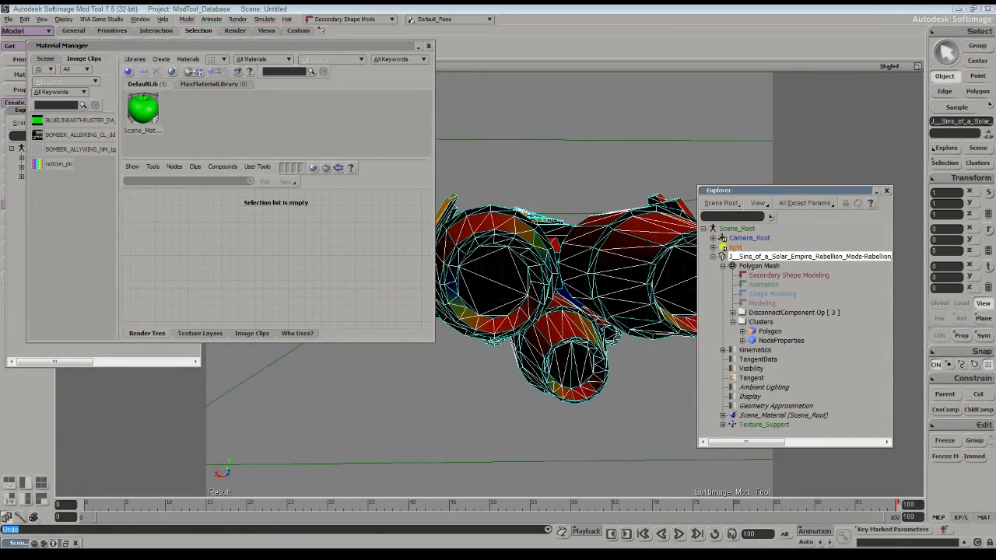
pyautogui.hotkey('ctrl', 'z')
pyautogui.hotkey('ctrl', 'z')
pyautogui.hotkey('ctrl', 'z')
pyautogui.hotkey('ctrl', 'z')
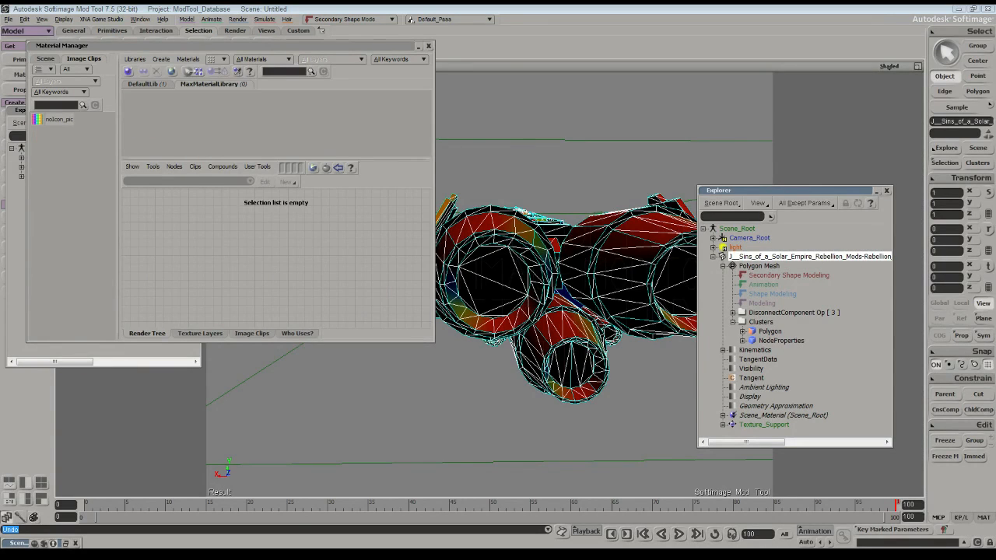
pyautogui.hotkey('ctrl', 'z')
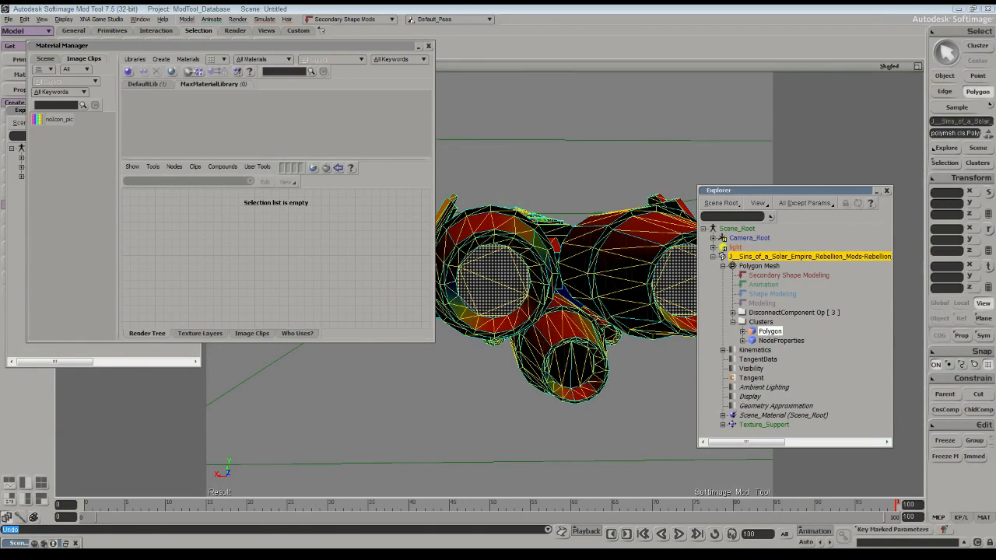
pyautogui.hotkey('ctrl', 'z')
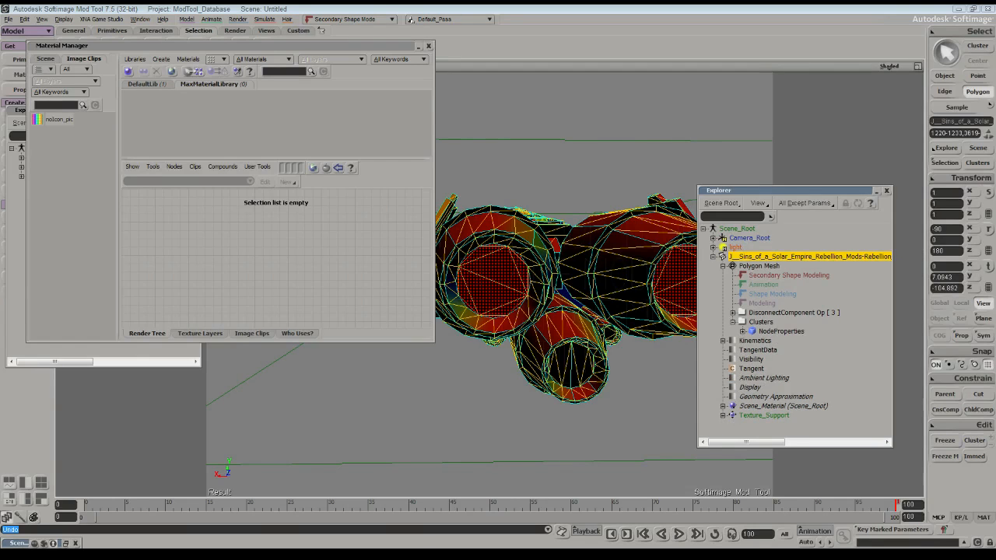
# Show the DefaultLib materials and create a cluster from the selected engine polygons
pyautogui.click(145, 84)
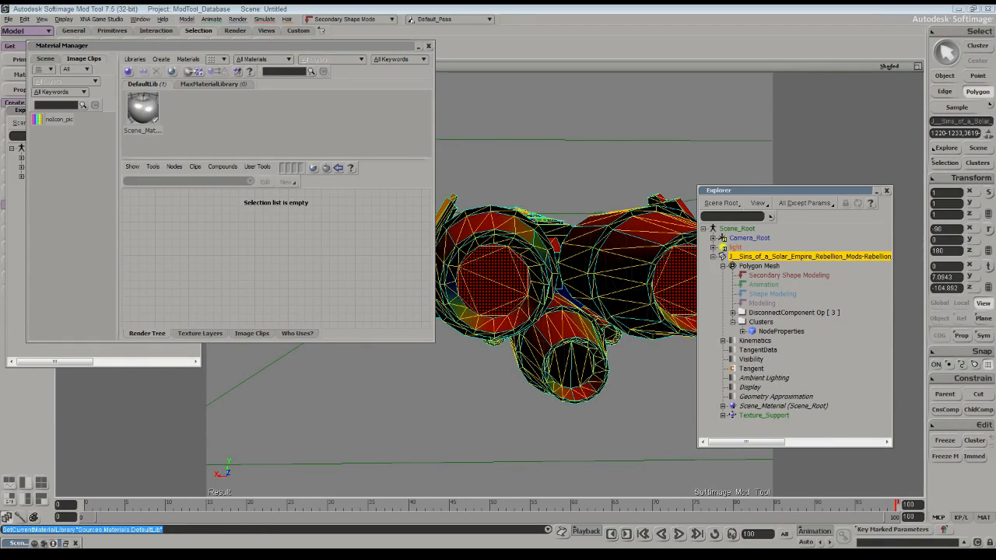
pyautogui.rightClick(503, 231)
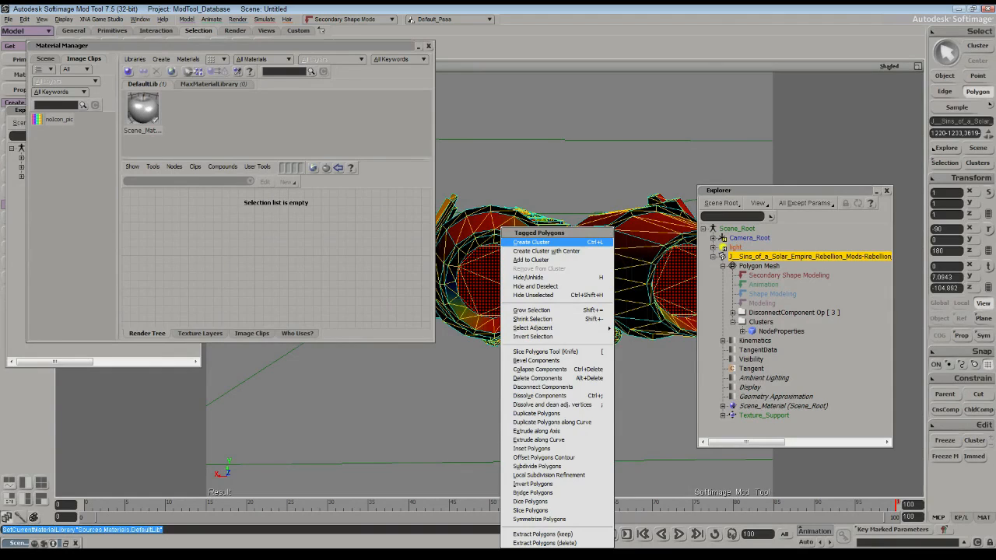
pyautogui.click(537, 242)
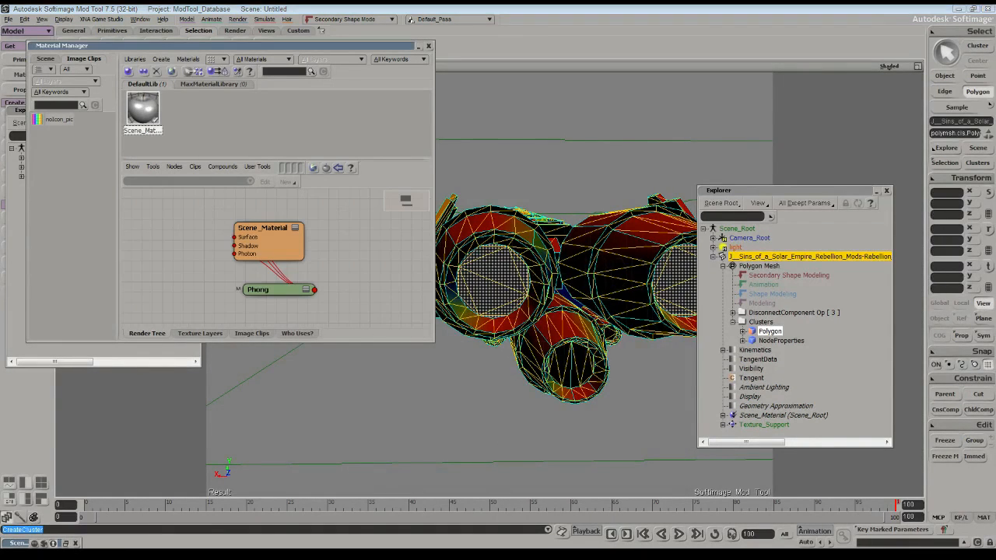
# Duplicate Scene_Material in DefaultLib and close the copy's property editor
pyautogui.rightClick(152, 107)
pyautogui.click(171, 136)
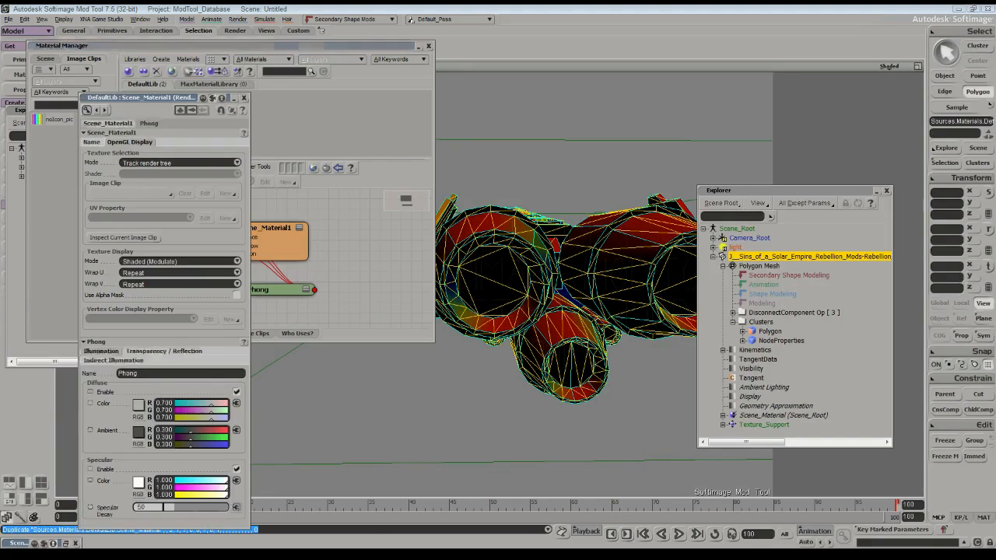
pyautogui.click(243, 97)
# Rename the duplicated material as engine and move its Phong node to the lower left of the engine node
pyautogui.rightClick(190, 113)
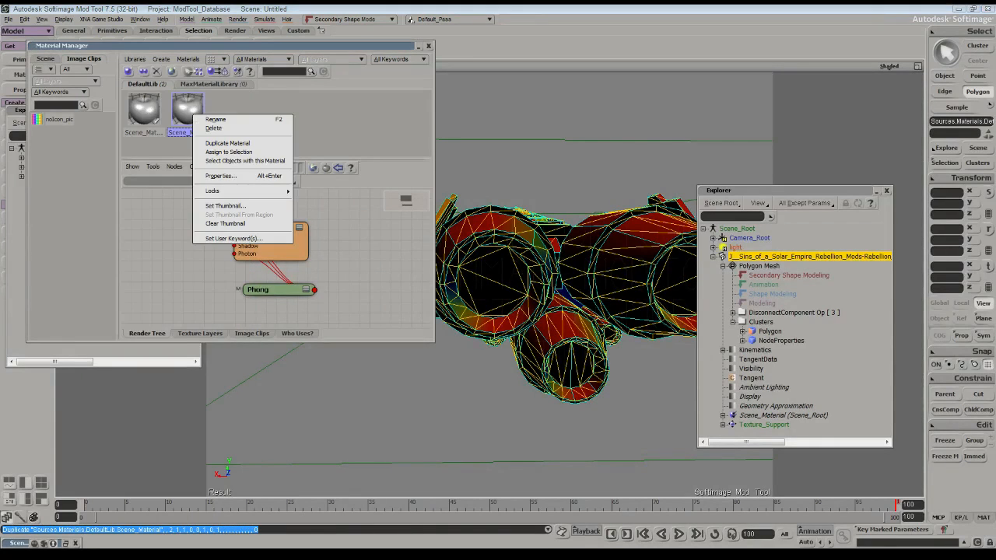
pyautogui.click(218, 119)
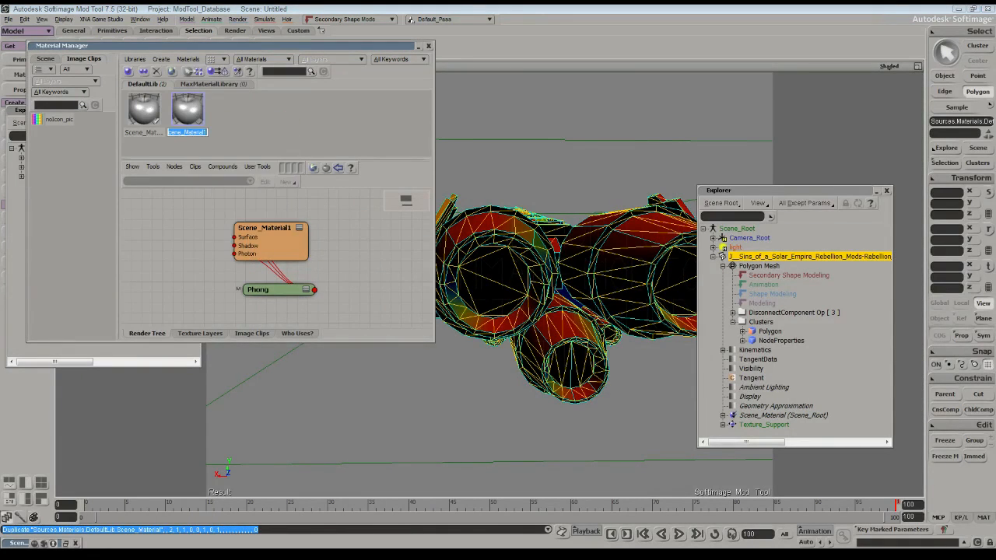
pyautogui.write('engine')
pyautogui.press('Return')
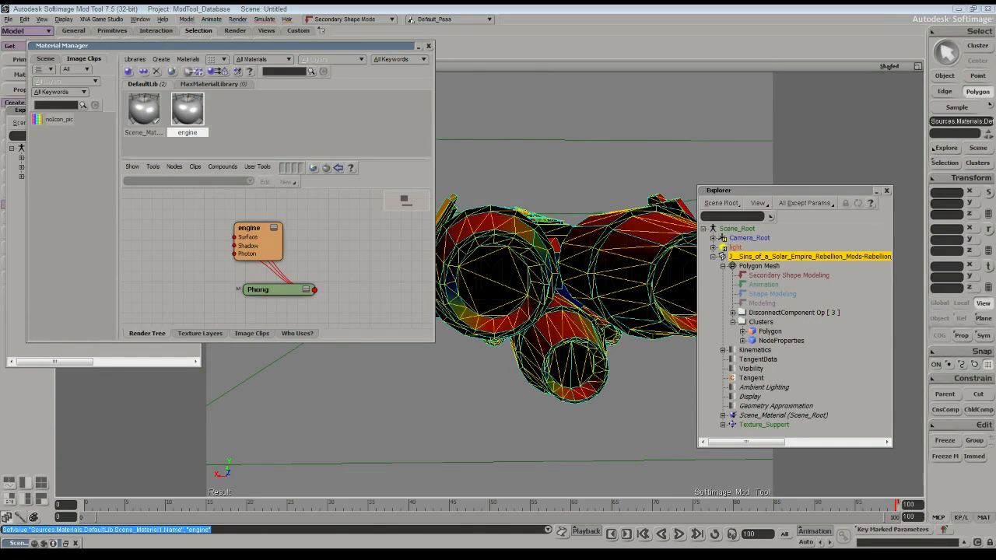
pyautogui.moveTo(295, 289); pyautogui.dragTo(231, 271)
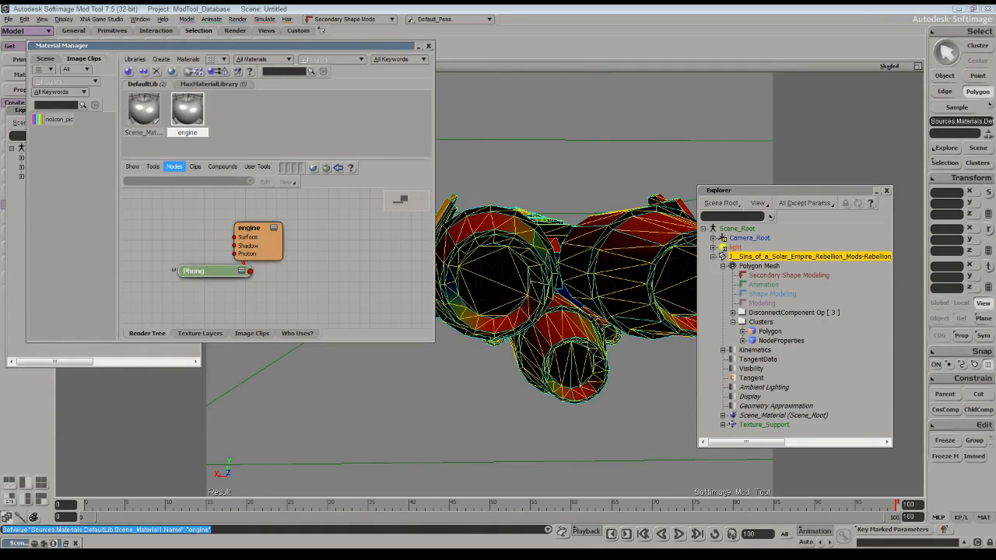
pyautogui.click(175, 166)
pyautogui.moveTo(187, 201)
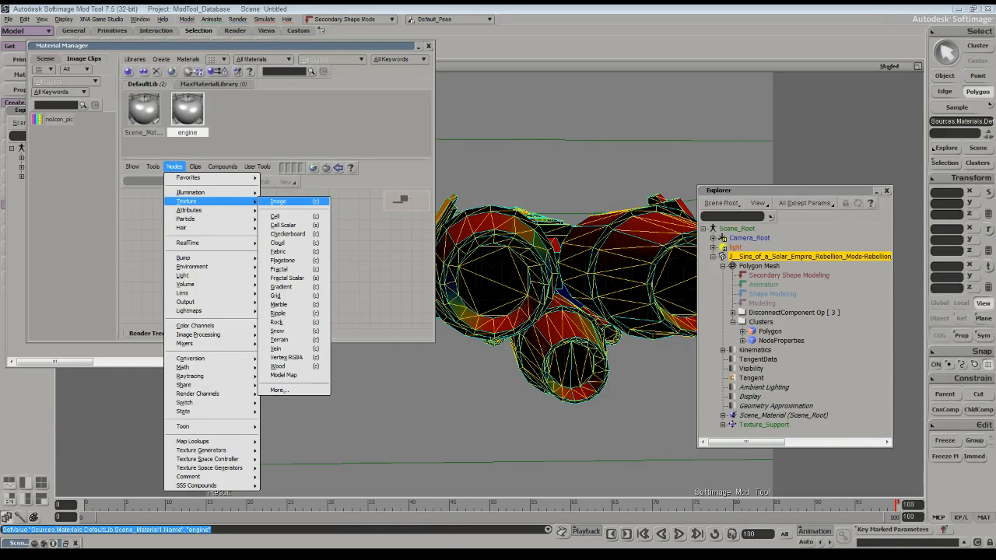
pyautogui.click(278, 201)
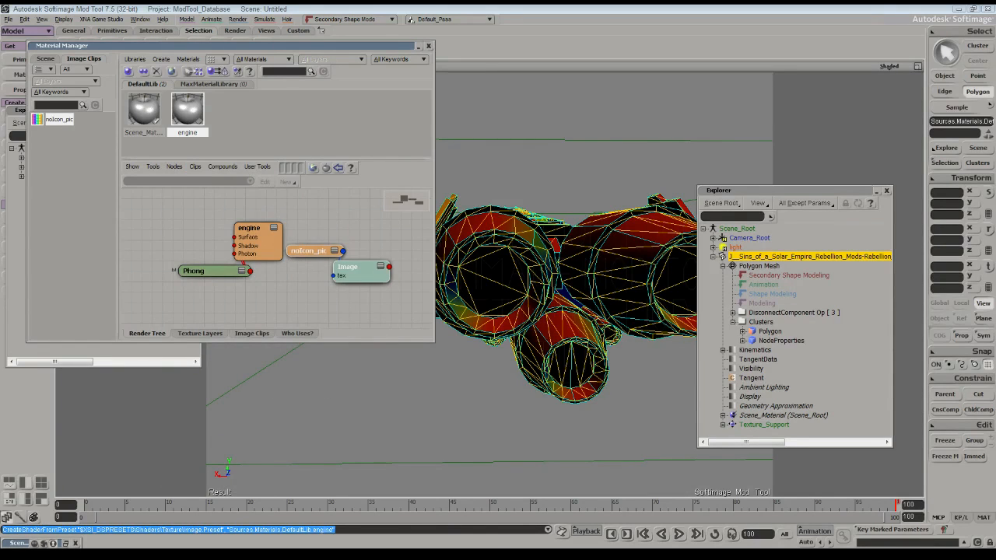
pyautogui.press('Delete')
pyautogui.click(174, 166)
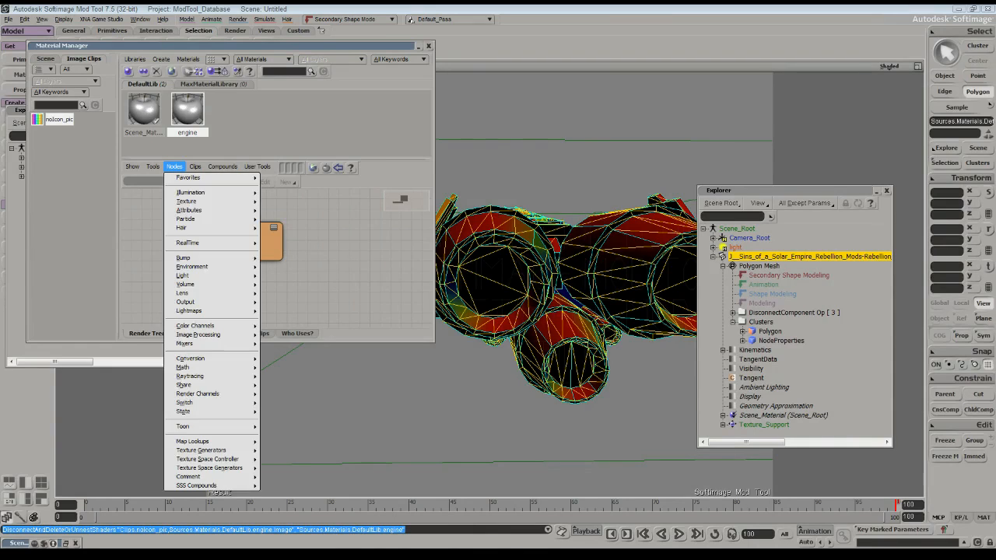
pyautogui.press('Escape')
pyautogui.hotkey('ctrl', 'z')
pyautogui.hotkey('ctrl', 'z')
pyautogui.hotkey('ctrl', 'y')
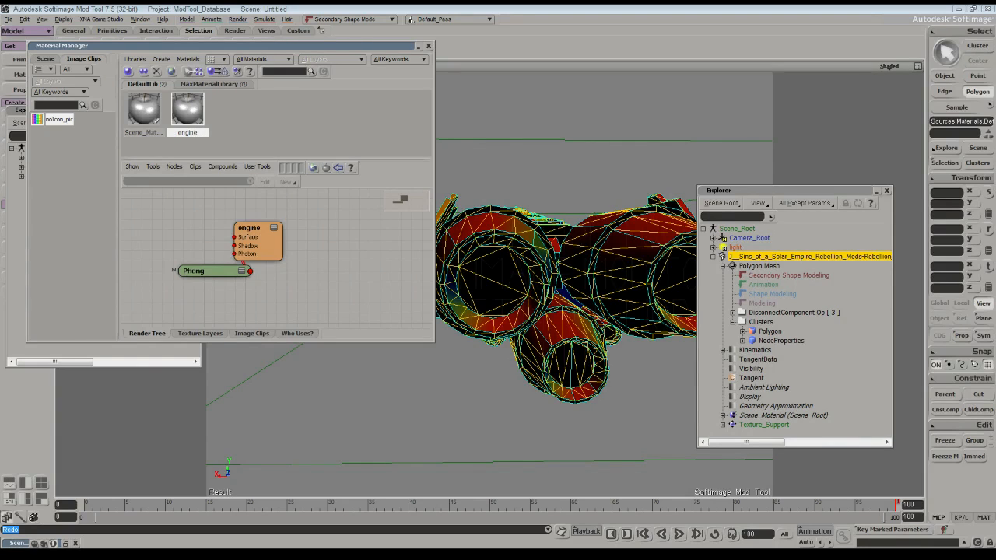
# Add an Image texture node to the engine material's render tree and delete its noIcon_pic clip node
pyautogui.click(152, 167)
pyautogui.moveTo(174, 167)
pyautogui.moveTo(187, 200)
pyautogui.click(279, 201)
pyautogui.click(310, 250)
pyautogui.press('Delete')
# Load BLUETHRUSTER_CL.dds as a new clip in the engine material's Image node and connect the node to the Phong diffuse input
pyautogui.doubleClick(355, 268)
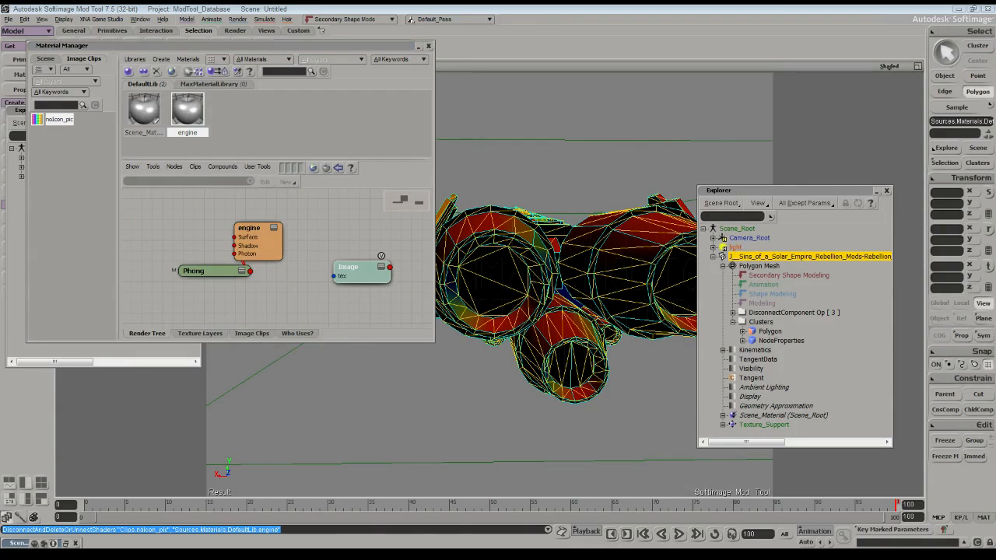
pyautogui.click(231, 166)
pyautogui.click(253, 177)
pyautogui.click(484, 338)
pyautogui.scroll(-6, 484, 338)
pyautogui.scroll(-2, 544, 279)
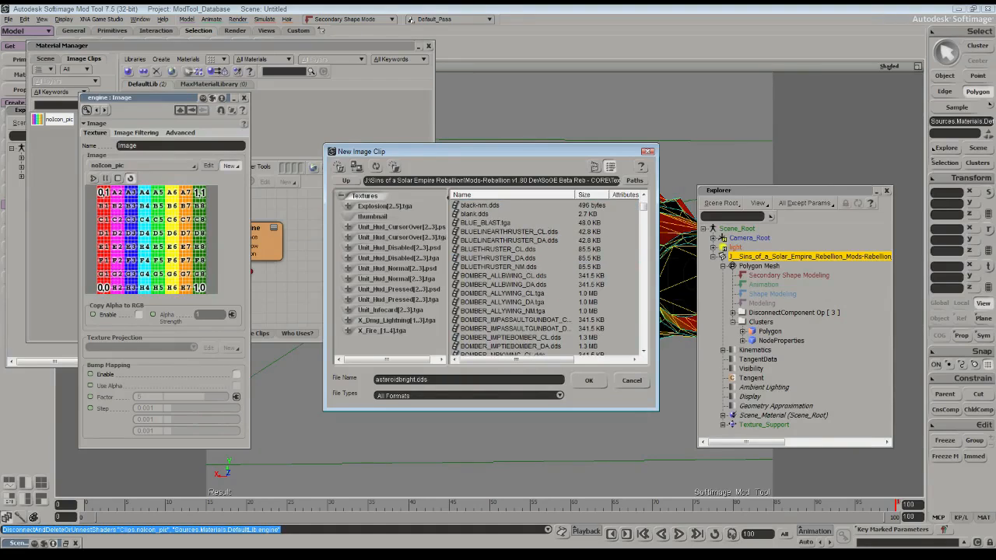
pyautogui.doubleClick(498, 249)
pyautogui.click(243, 98)
pyautogui.moveTo(390, 267); pyautogui.dragTo(223, 271)
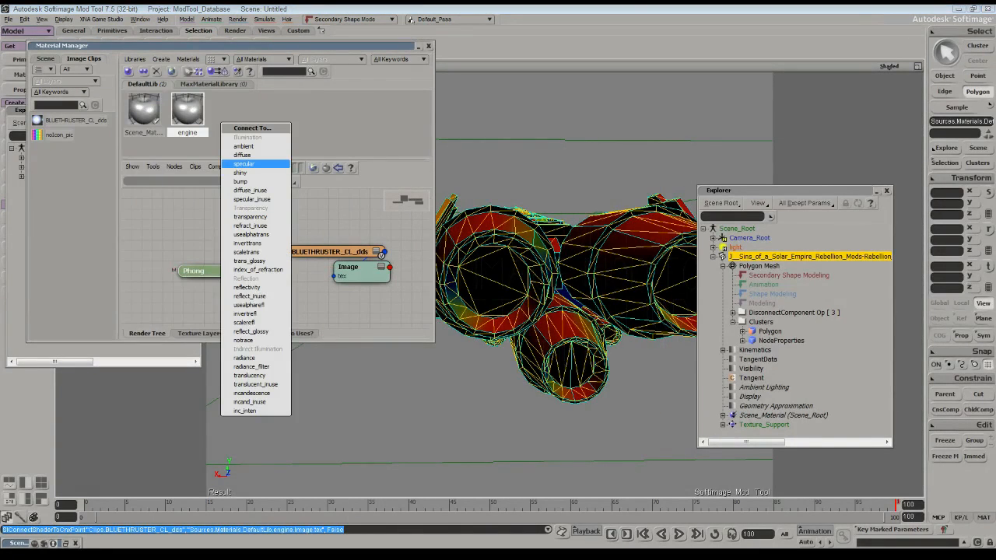
pyautogui.click(243, 155)
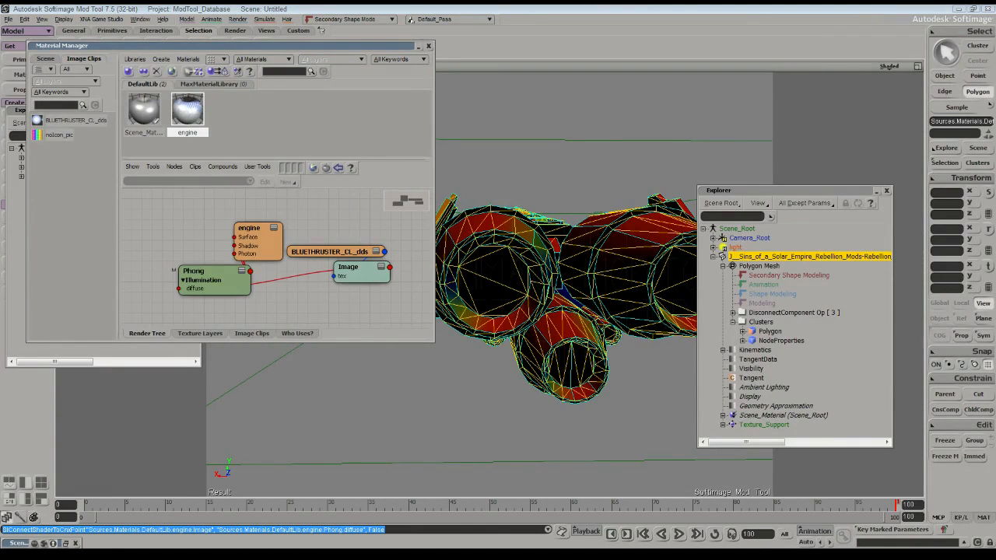
# Set the Camera view to Textured Decal display and select Scene_Root
pyautogui.click(890, 67)
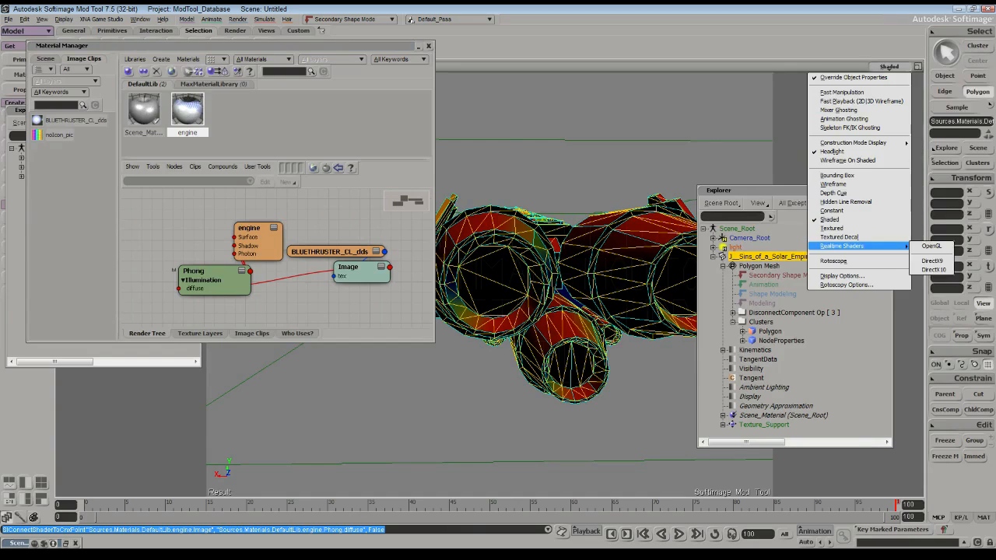
pyautogui.click(848, 236)
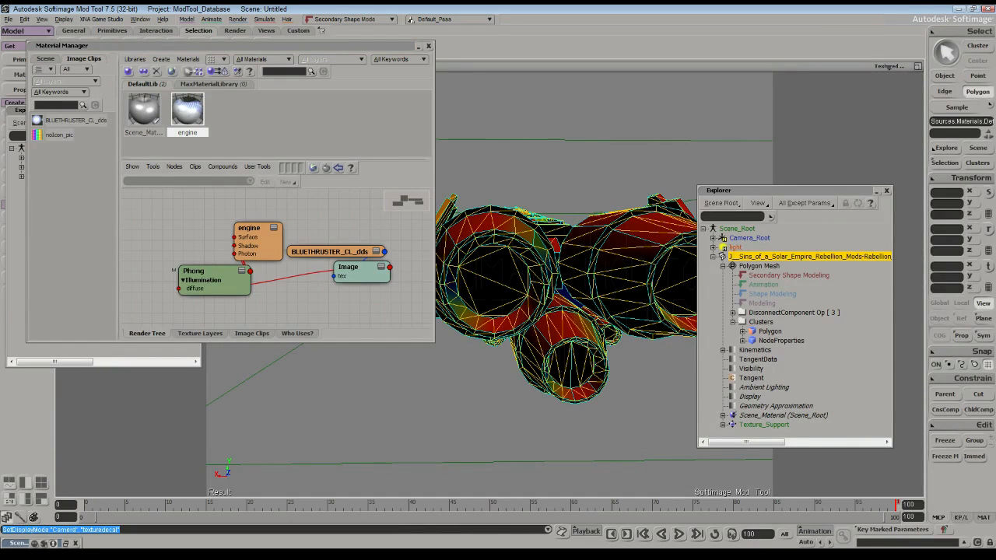
pyautogui.click(888, 66)
pyautogui.click(737, 229)
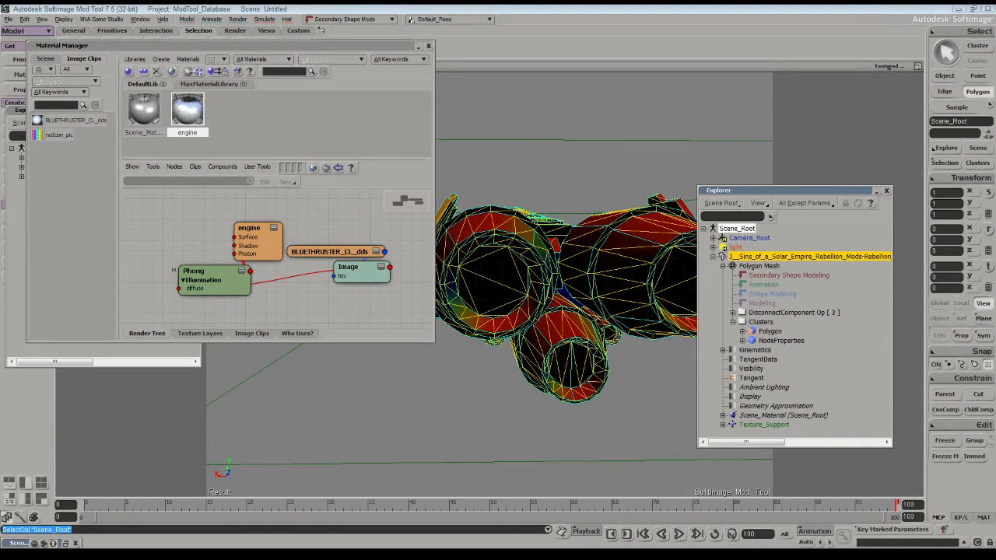
# Assign the engine material to the ship mesh's Polygon cluster
pyautogui.click(771, 331)
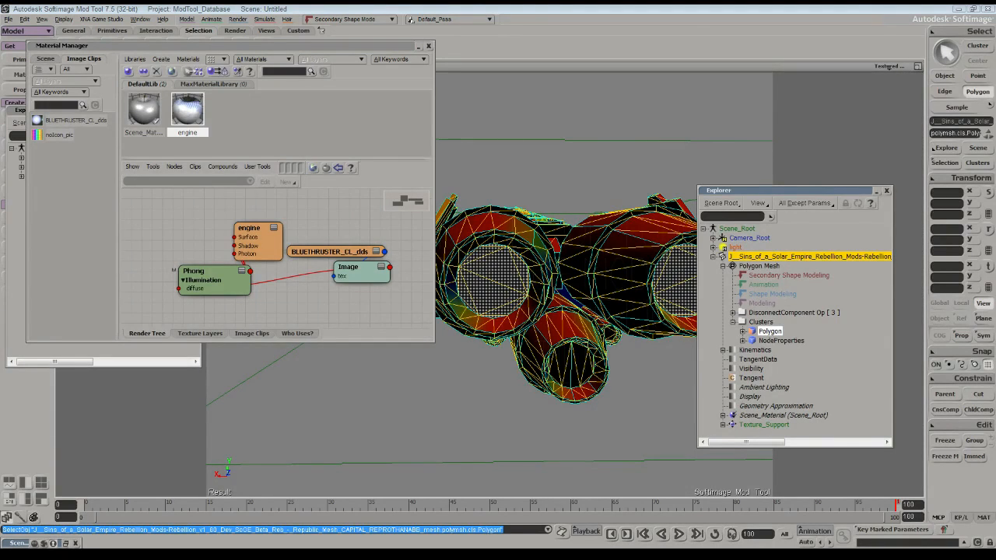
pyautogui.rightClick(190, 122)
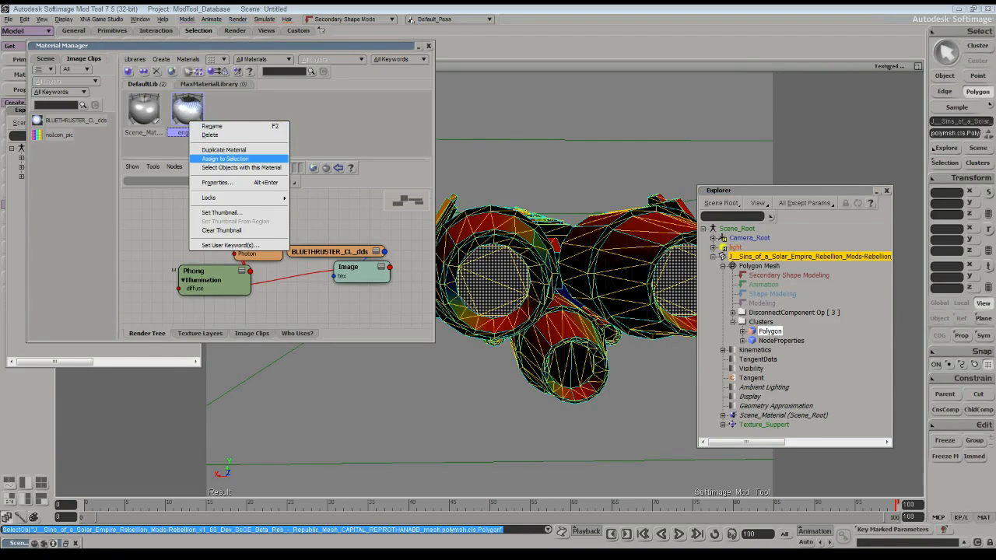
pyautogui.click(225, 159)
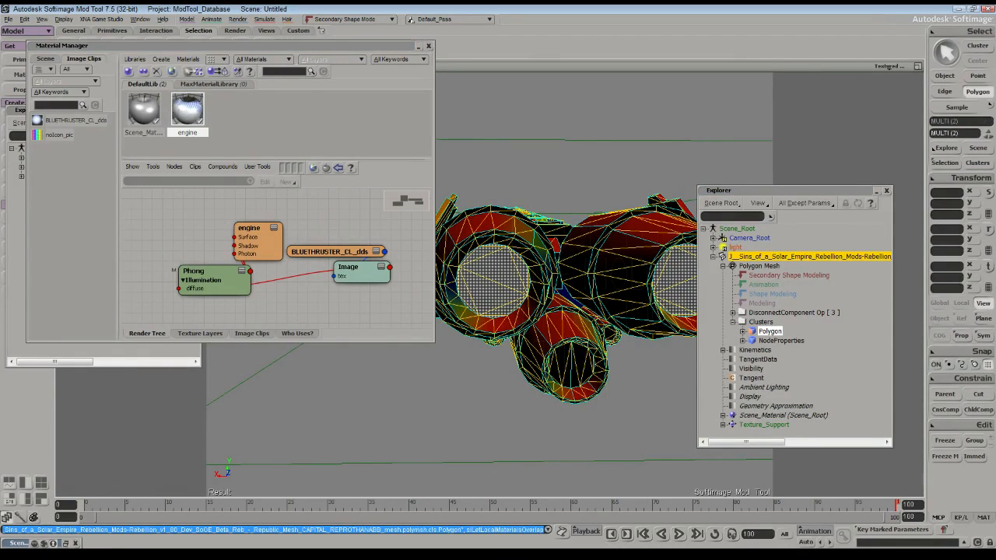
# Try the Bounding Box and Depth Cue display modes in the Camera view and return to Textured Decal
pyautogui.click(889, 66)
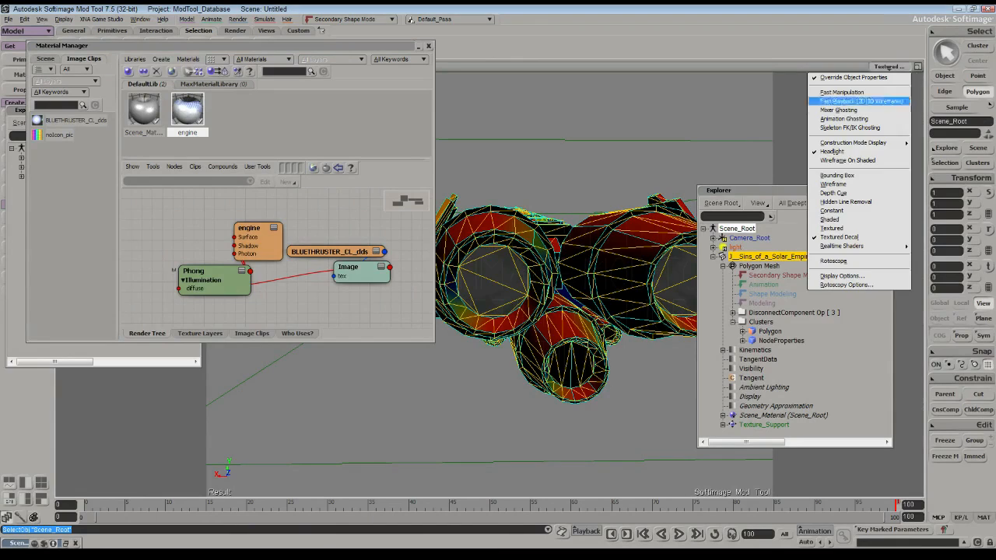
pyautogui.click(838, 175)
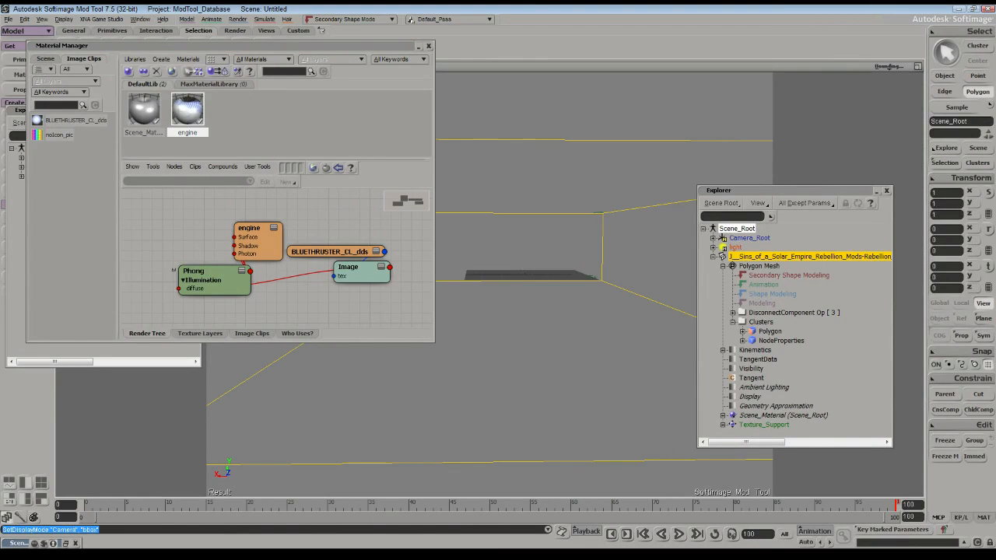
pyautogui.click(888, 67)
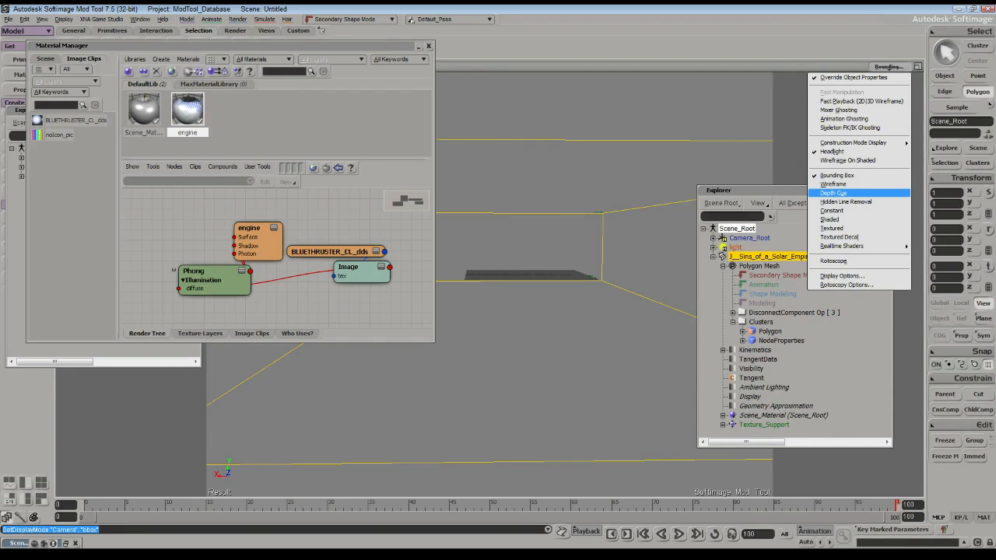
pyautogui.click(832, 192)
pyautogui.click(888, 66)
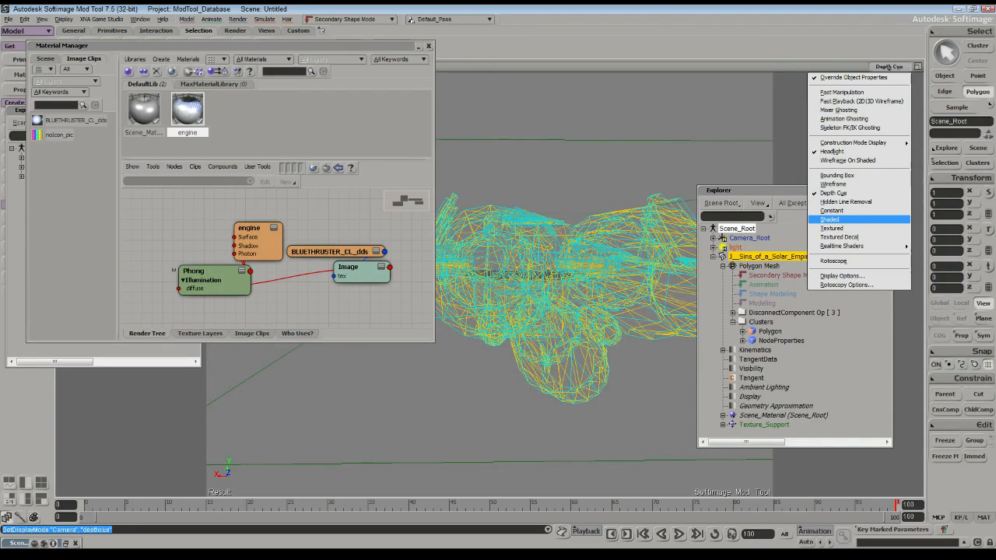
pyautogui.click(839, 237)
# Add an Image texture node to Scene_Material's render tree and delete its noIcon_pic clip node
pyautogui.click(144, 109)
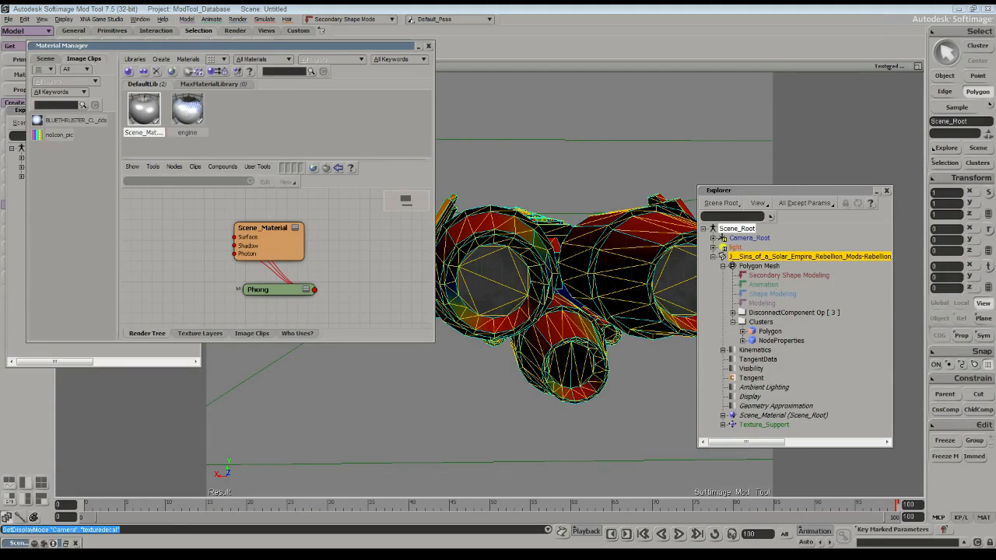
pyautogui.click(153, 167)
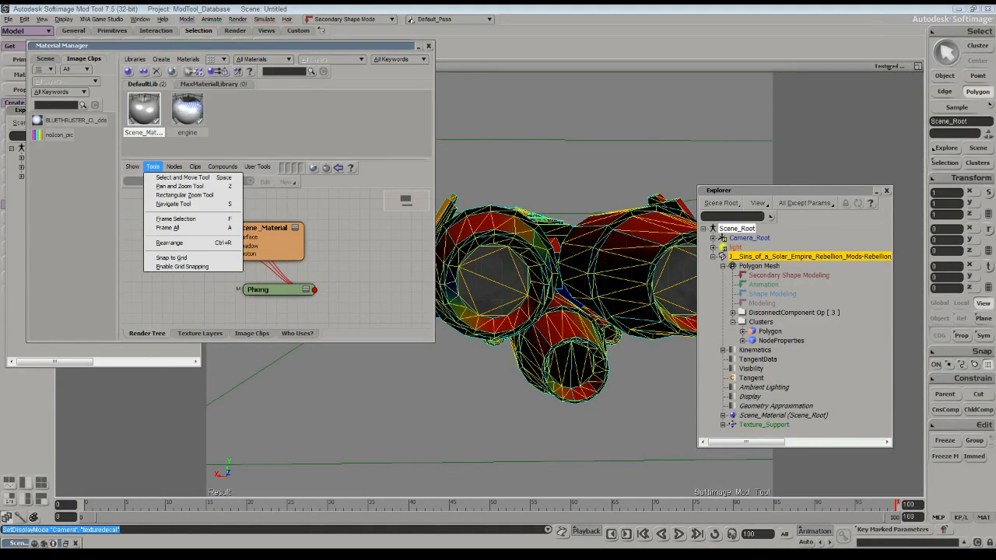
pyautogui.moveTo(174, 166)
pyautogui.moveTo(191, 201)
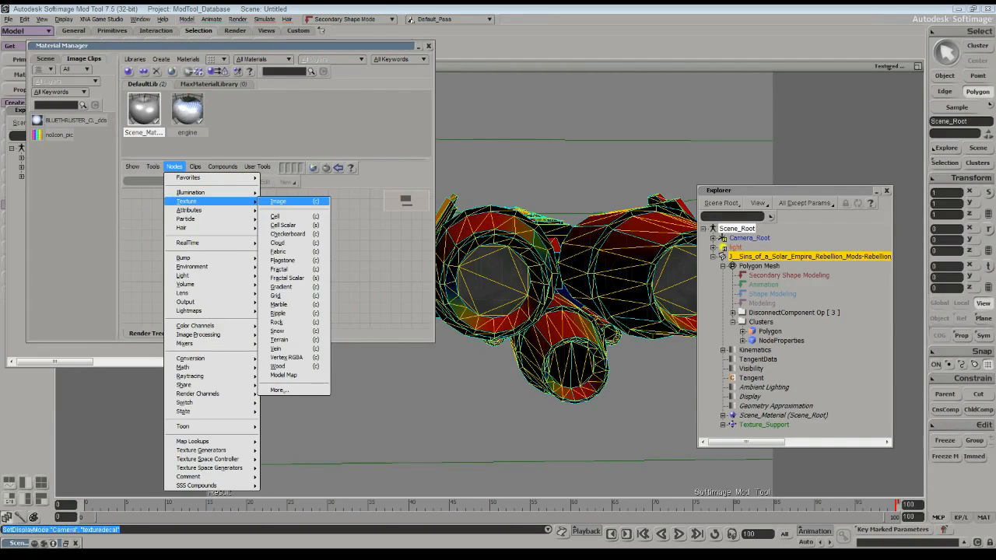
pyautogui.click(277, 201)
pyautogui.click(201, 267)
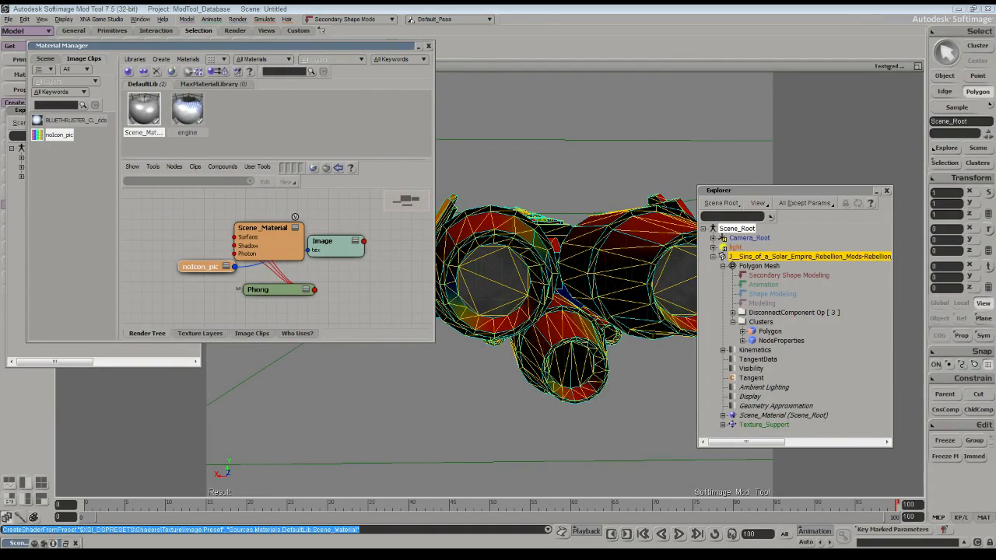
pyautogui.press('Delete')
# Load BOMBER_ALLYWING_NM.tga as a new clip in Scene_Material's Image node and connect the node to the Phong diffuse input
pyautogui.doubleClick(331, 242)
pyautogui.click(231, 165)
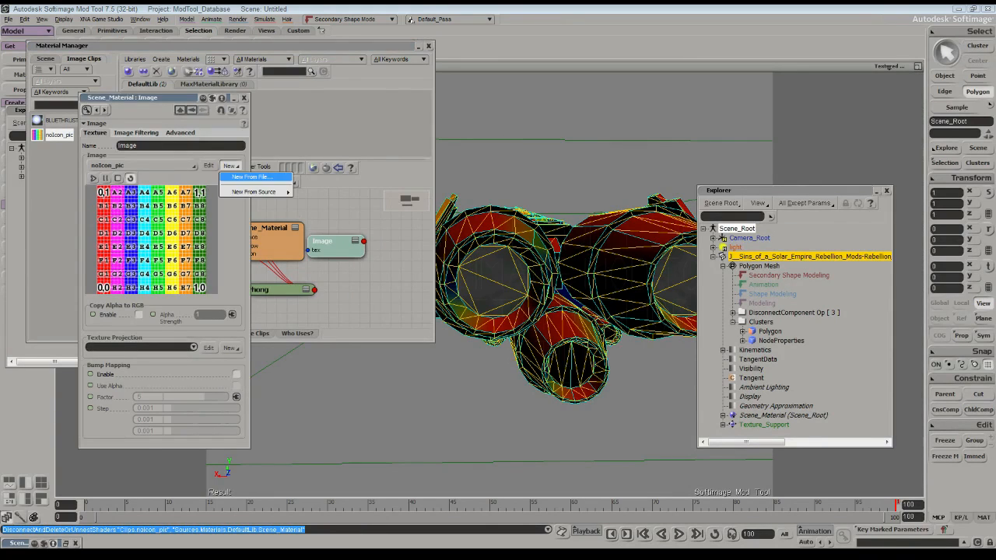
pyautogui.click(249, 177)
pyautogui.click(498, 302)
pyautogui.scroll(-4, 498, 302)
pyautogui.scroll(-3, 544, 278)
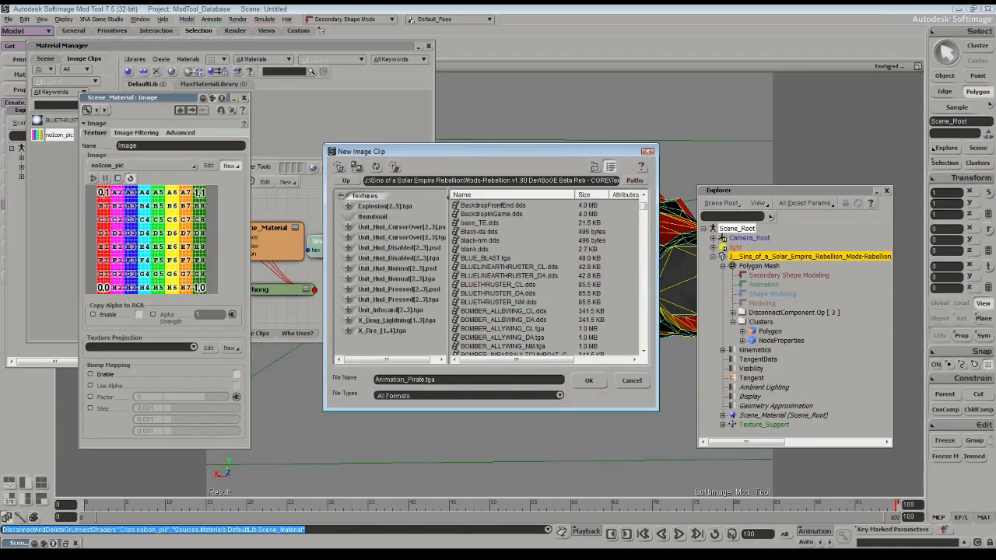
pyautogui.doubleClick(493, 347)
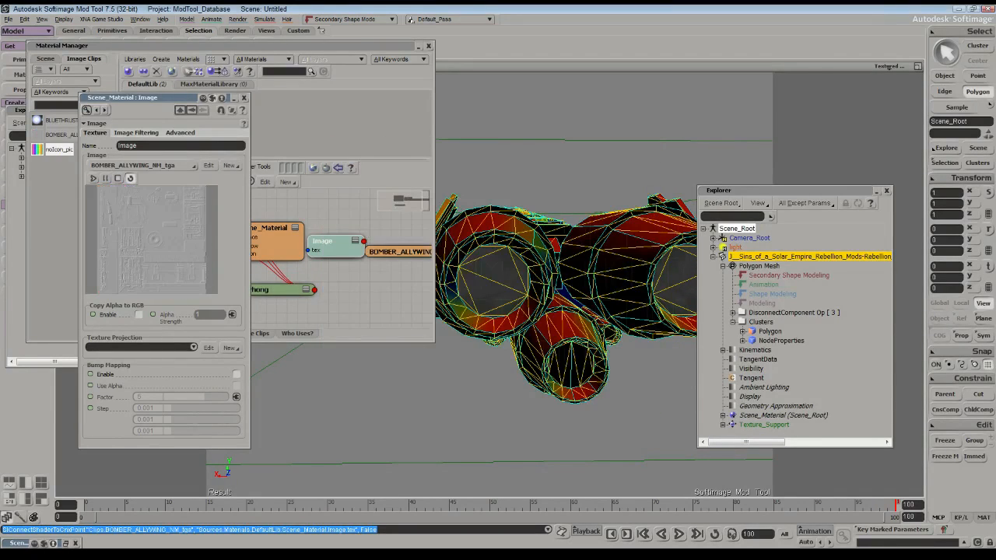
pyautogui.click(354, 227)
pyautogui.moveTo(364, 265); pyautogui.dragTo(294, 289)
pyautogui.click(316, 167)
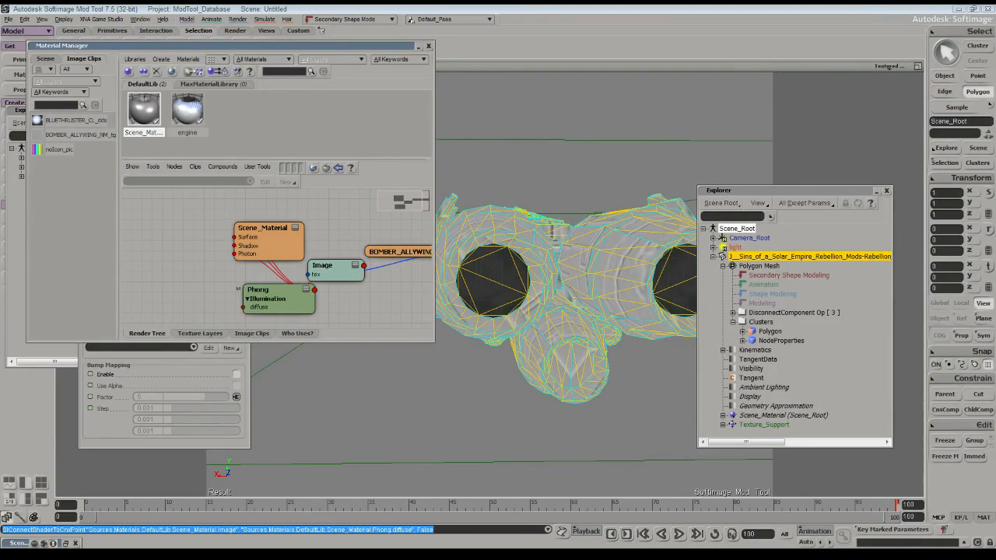
pyautogui.click(737, 229)
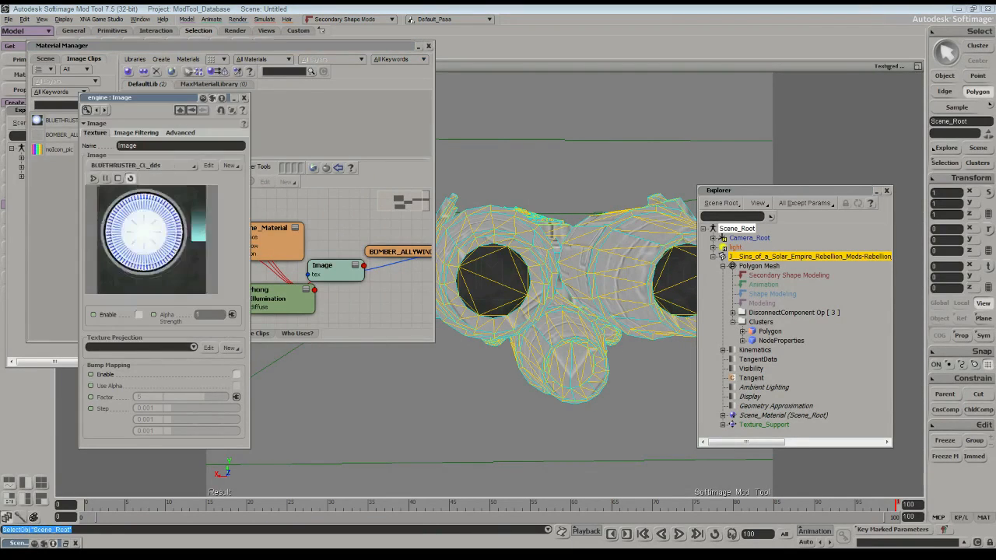
pyautogui.click(244, 98)
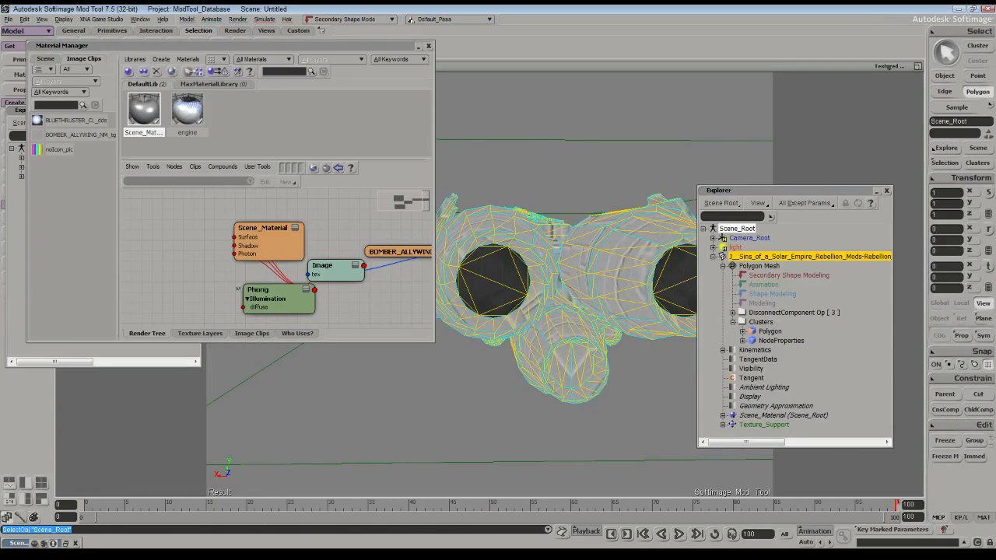
# Try deleting Scene_Root and the ship mesh, and undo the mesh deletion
pyautogui.click(809, 257)
pyautogui.click(737, 228)
pyautogui.press('Delete')
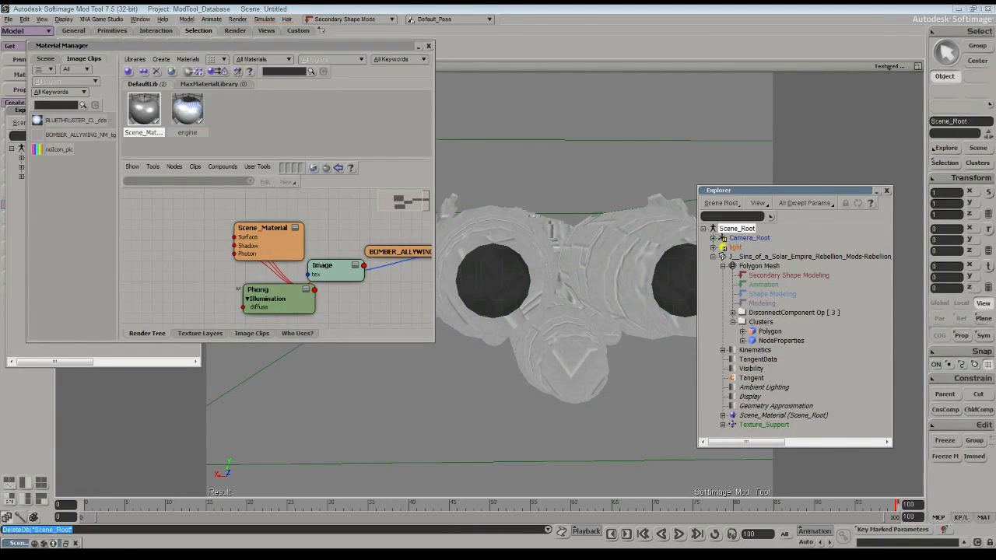
pyautogui.moveTo(234, 45); pyautogui.dragTo(138, 352)
pyautogui.click(117, 176)
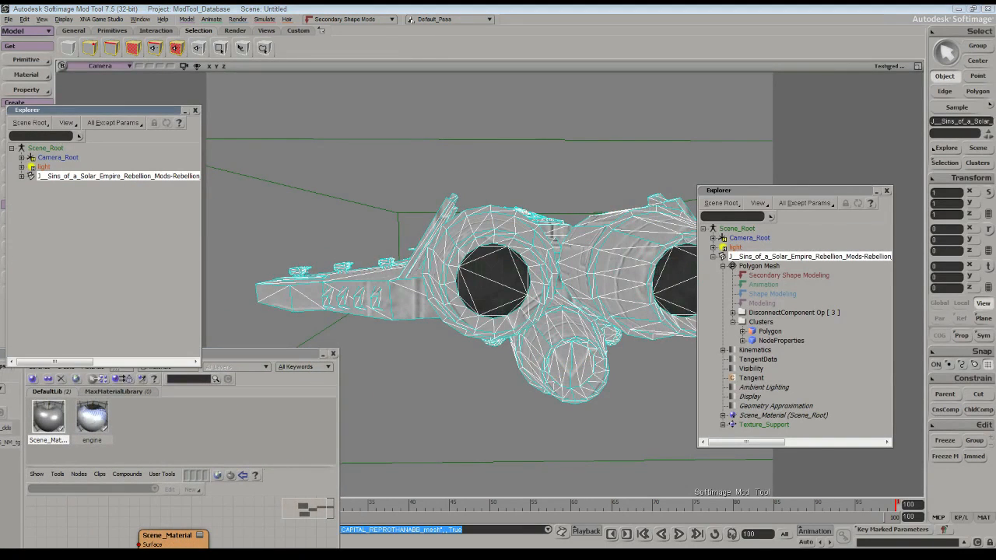
pyautogui.press('Delete')
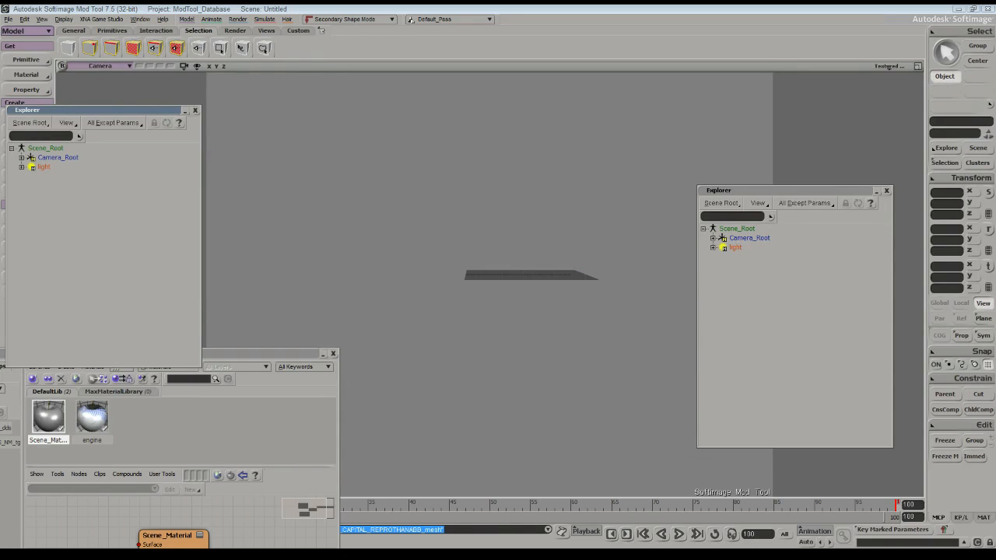
pyautogui.hotkey('ctrl', 'z')
pyautogui.hotkey('ctrl', 'z')
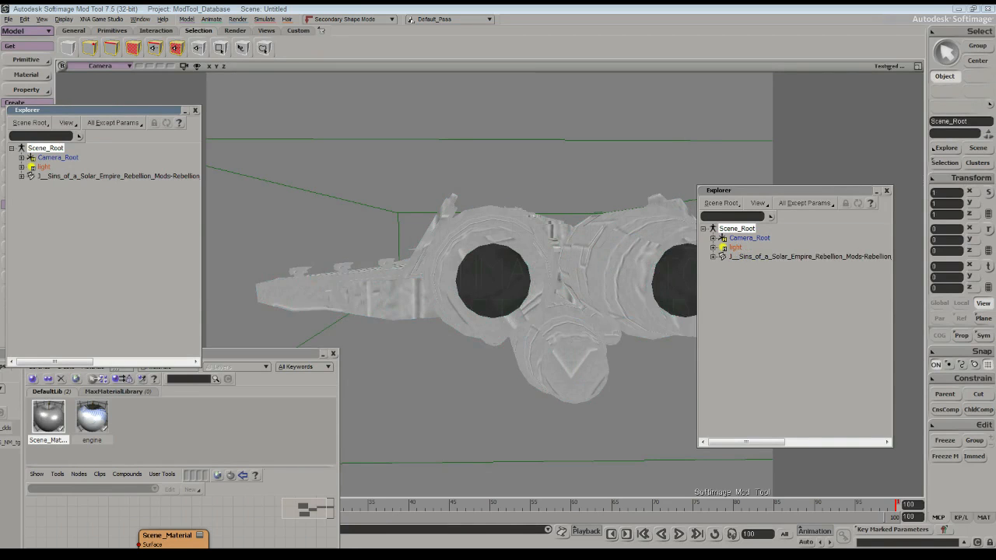
# Examine the textured hull and the untextured engine openings at the ship's rear from an oblique angle
pyautogui.press('s')
pyautogui.moveTo(467, 312); pyautogui.dragTo(677, 318, button='right')
pyautogui.rightClick(713, 318)
pyautogui.click(467, 327)
pyautogui.moveTo(467, 327); pyautogui.dragTo(654, 359, button='right')
pyautogui.moveTo(545, 335); pyautogui.dragTo(467, 335, button='middle')
pyautogui.moveTo(467, 335); pyautogui.dragTo(596, 306, button='right')
pyautogui.moveTo(498, 311); pyautogui.dragTo(623, 311, button='middle')
pyautogui.moveTo(498, 311)
pyautogui.mouseDown(button='right')
pyautogui.moveTo(564, 313)
pyautogui.moveTo(475, 319)
pyautogui.moveTo(506, 314)
pyautogui.mouseUp(button='right')
# Delete the engine material from DefaultLib and close the Material Manager
pyautogui.moveTo(261, 353); pyautogui.dragTo(429, 189)
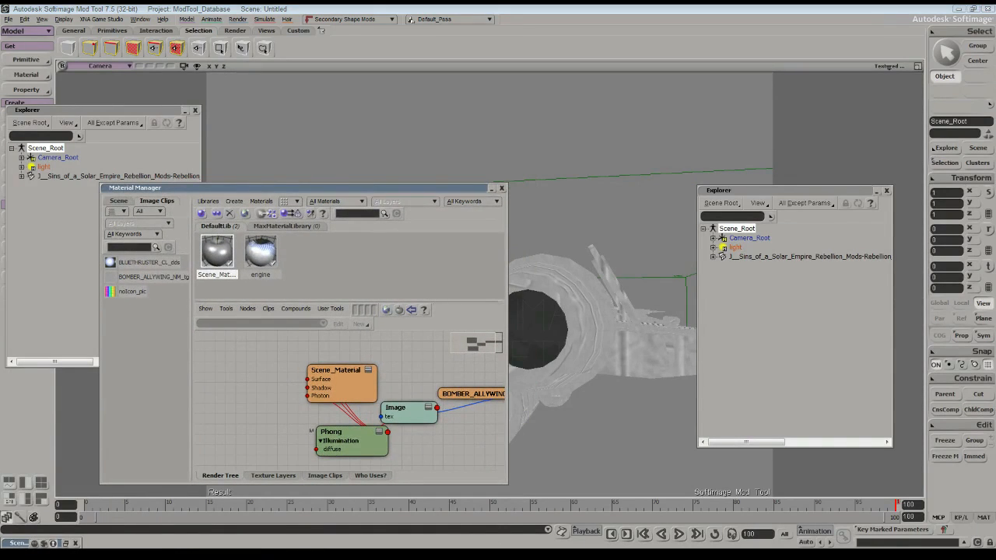
pyautogui.click(260, 251)
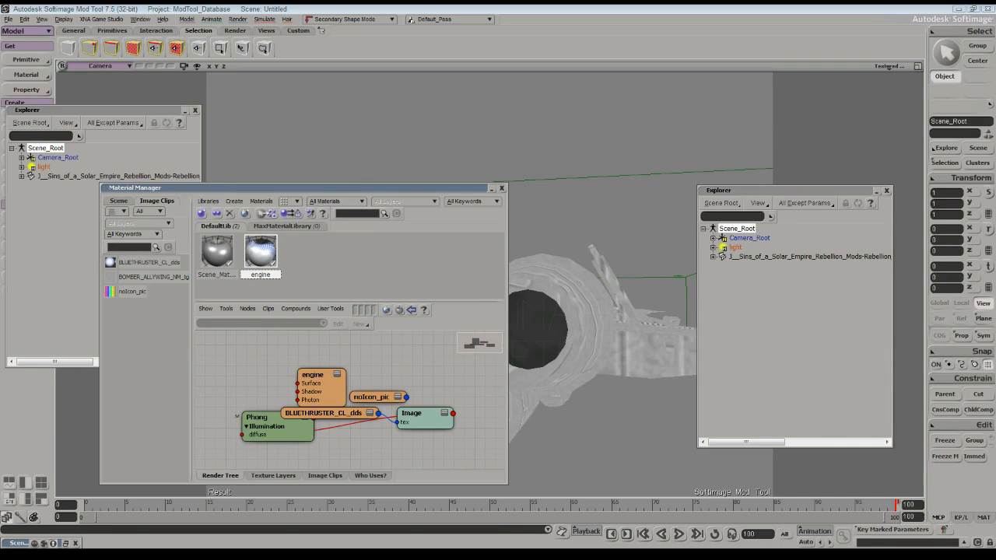
pyautogui.press('Delete')
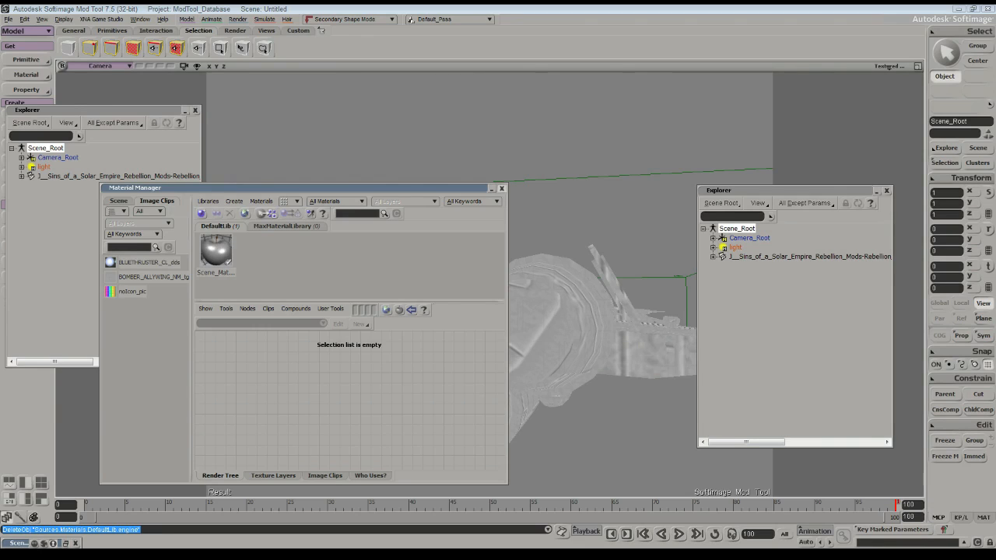
pyautogui.click(502, 188)
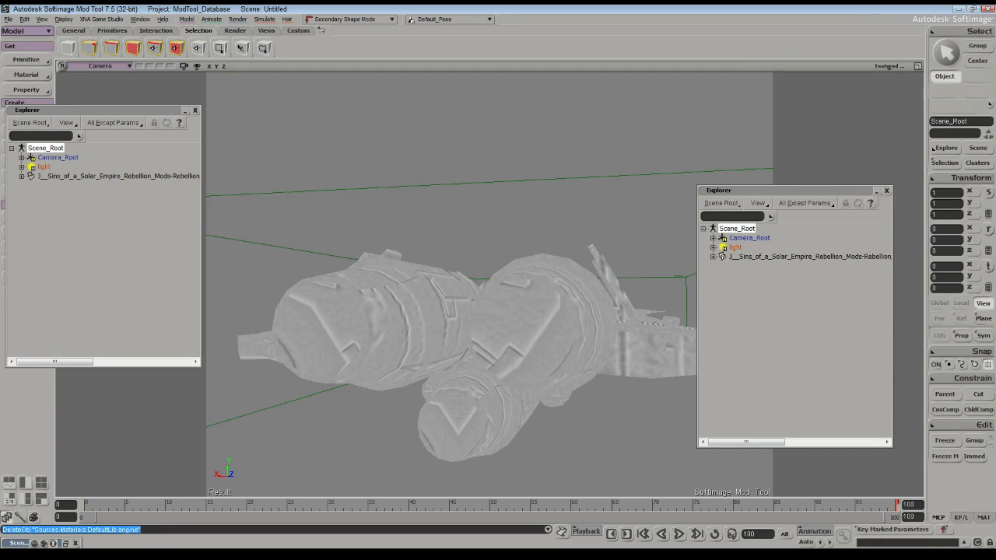
# Set the Camera view to Shaded display with the whole ship in view and close the extra Explorer window
pyautogui.click(889, 67)
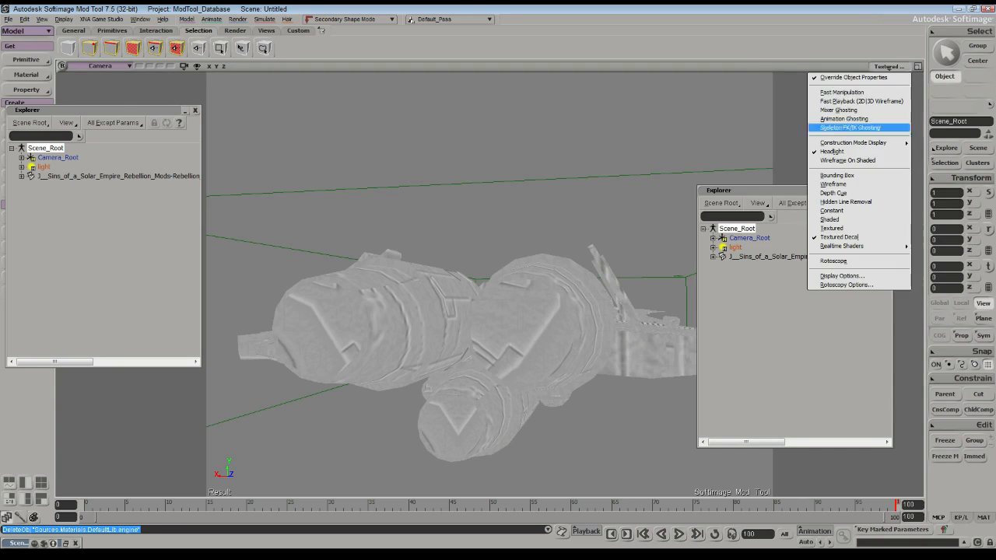
pyautogui.click(831, 219)
pyautogui.scroll(-5, 490, 284)
pyautogui.moveTo(467, 285); pyautogui.dragTo(537, 369, button='middle')
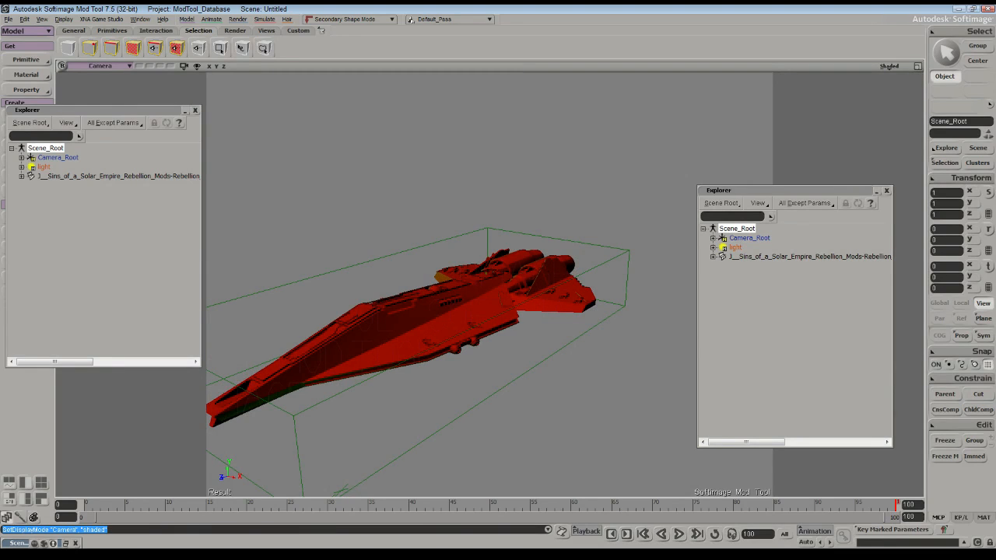
pyautogui.click(887, 191)
pyautogui.click(887, 191)
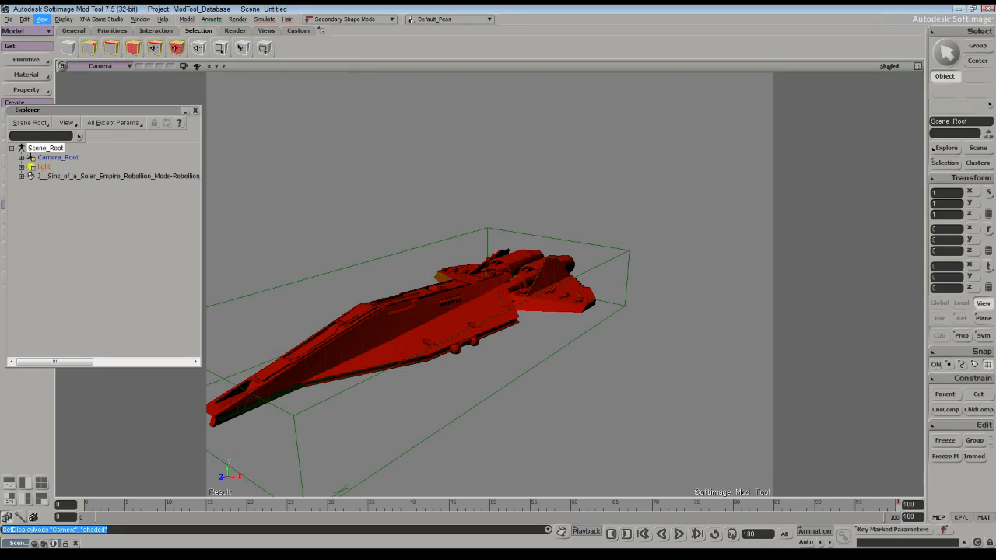
# Open the Mesh Points - Capitals toolbar, add the Buffs points to the scene, and close the toolbar
pyautogui.click(41, 19)
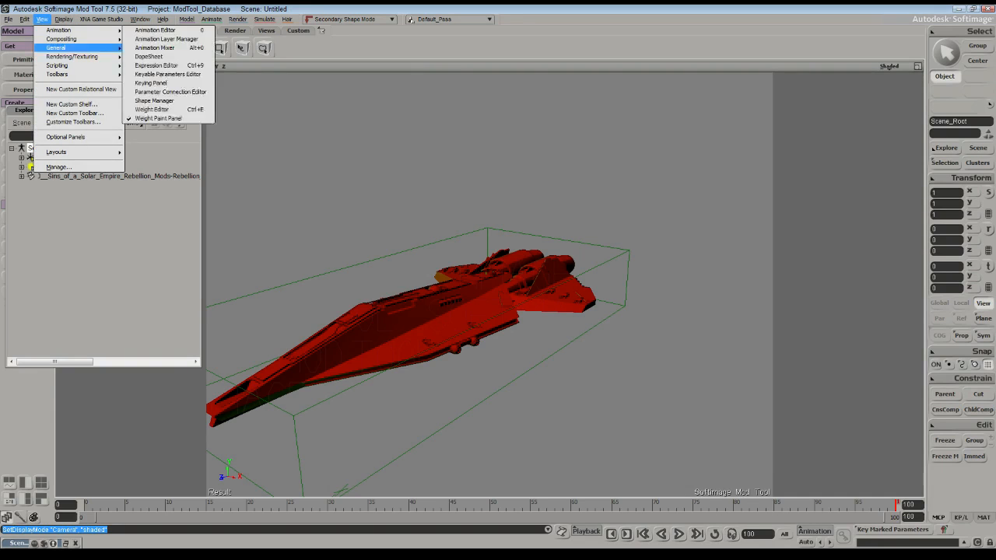
pyautogui.moveTo(70, 74)
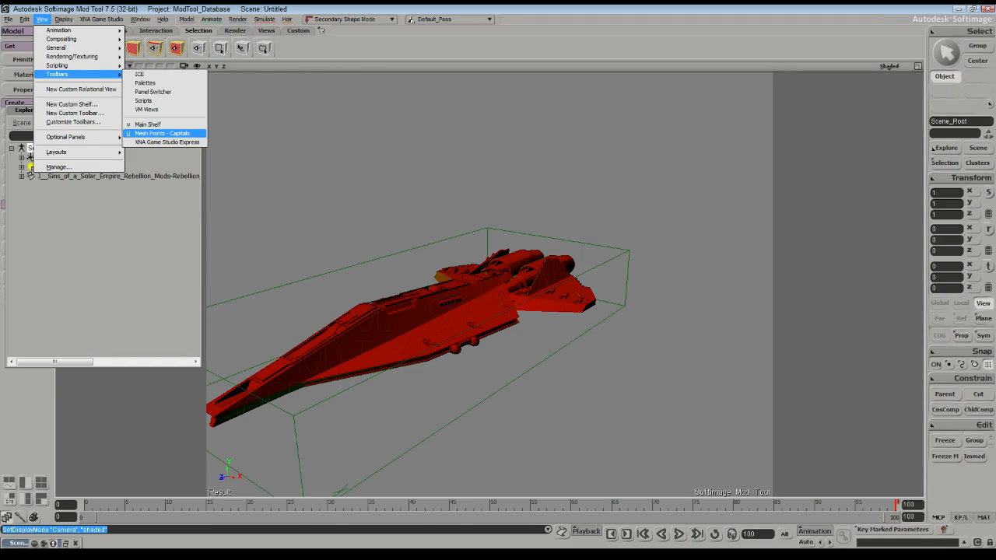
pyautogui.click(160, 133)
pyautogui.moveTo(156, 88); pyautogui.dragTo(188, 74)
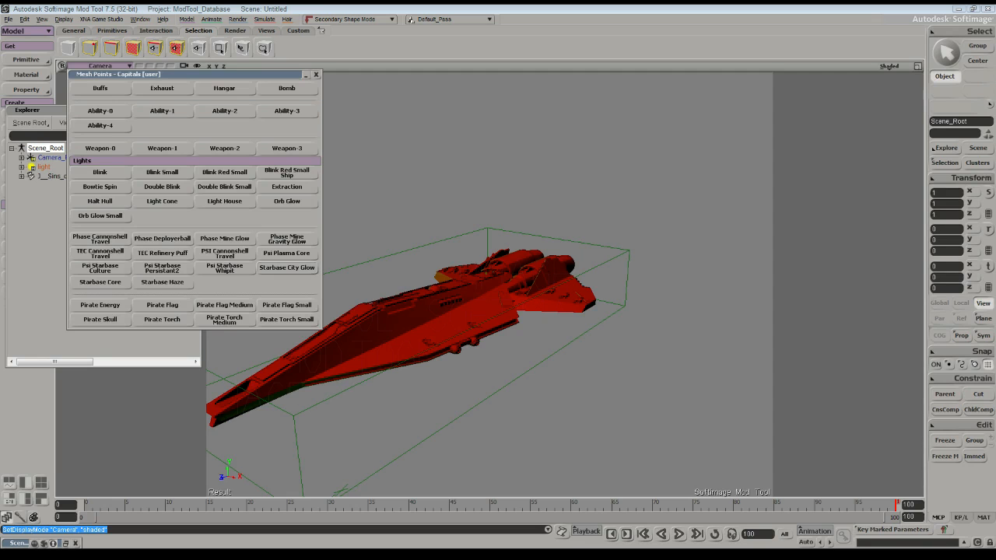
pyautogui.moveTo(482, 327); pyautogui.dragTo(548, 342, button='middle')
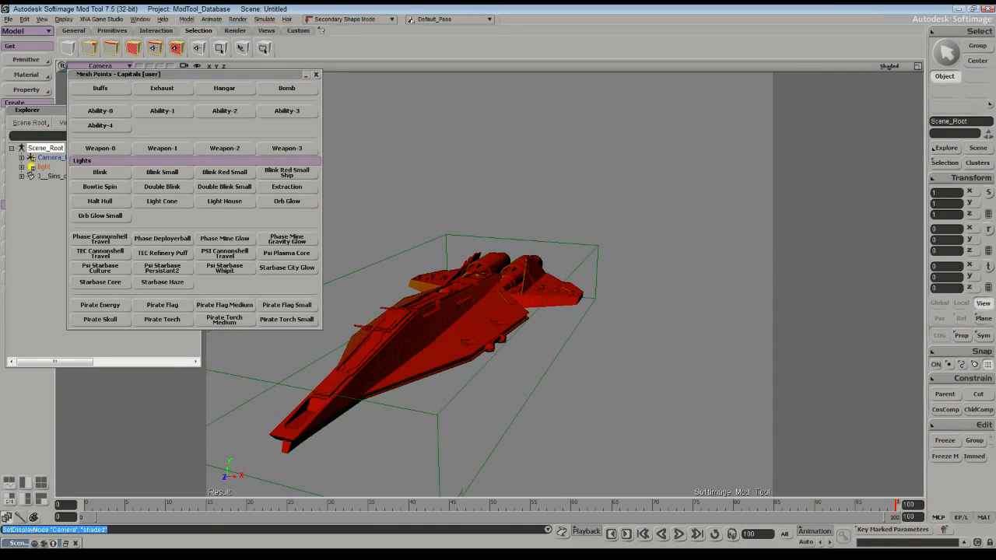
pyautogui.click(100, 88)
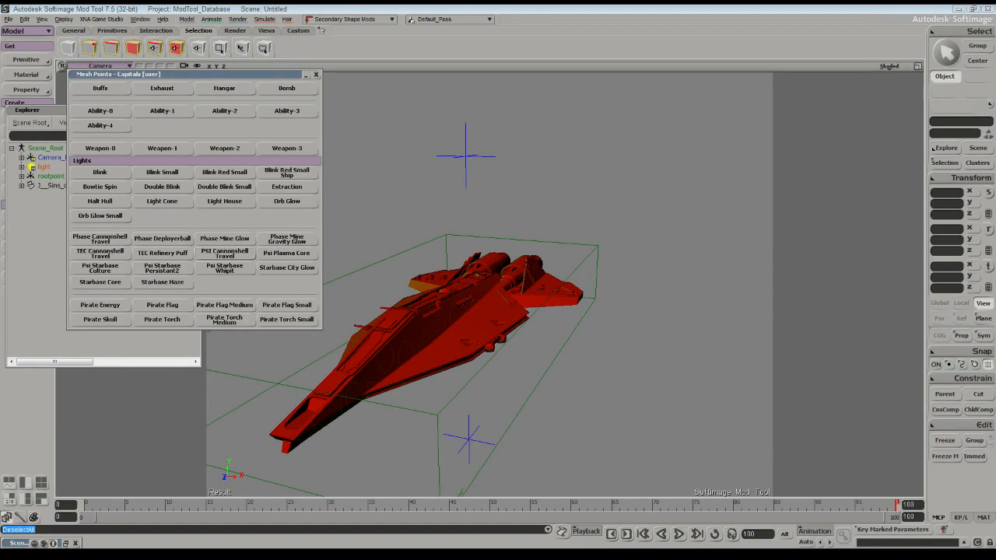
pyautogui.moveTo(187, 74); pyautogui.dragTo(342, 83)
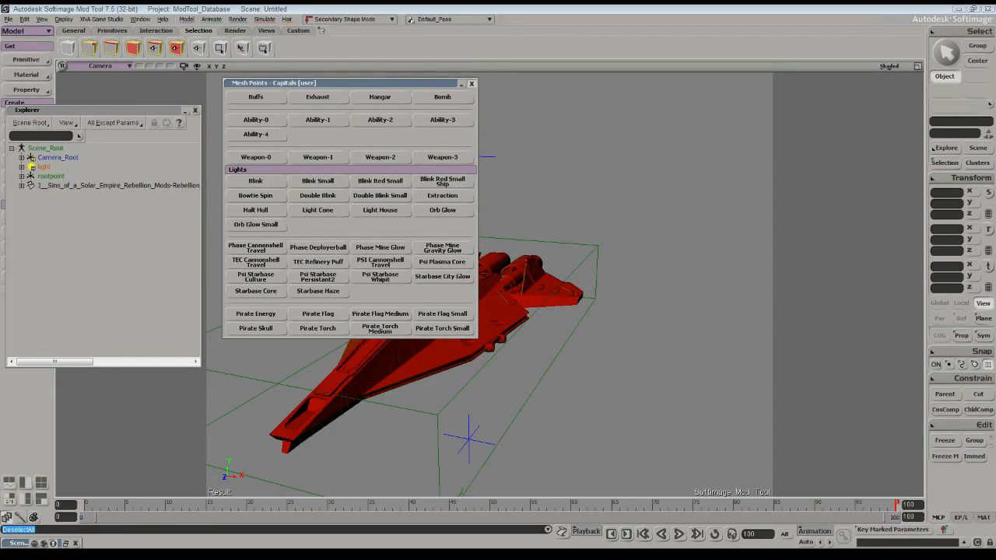
pyautogui.click(472, 83)
# Expand rootpoint and examine where its P001-Above, P001-Aura and P001-Center points sit relative to the ship
pyautogui.scroll(-3, 482, 273)
pyautogui.moveTo(498, 295); pyautogui.dragTo(377, 239, button='right')
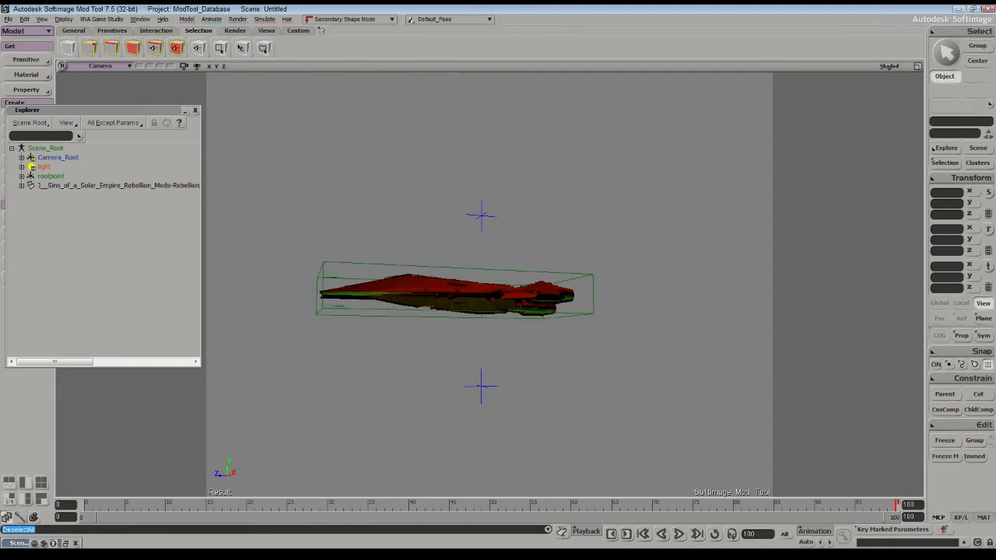
pyautogui.click(51, 177)
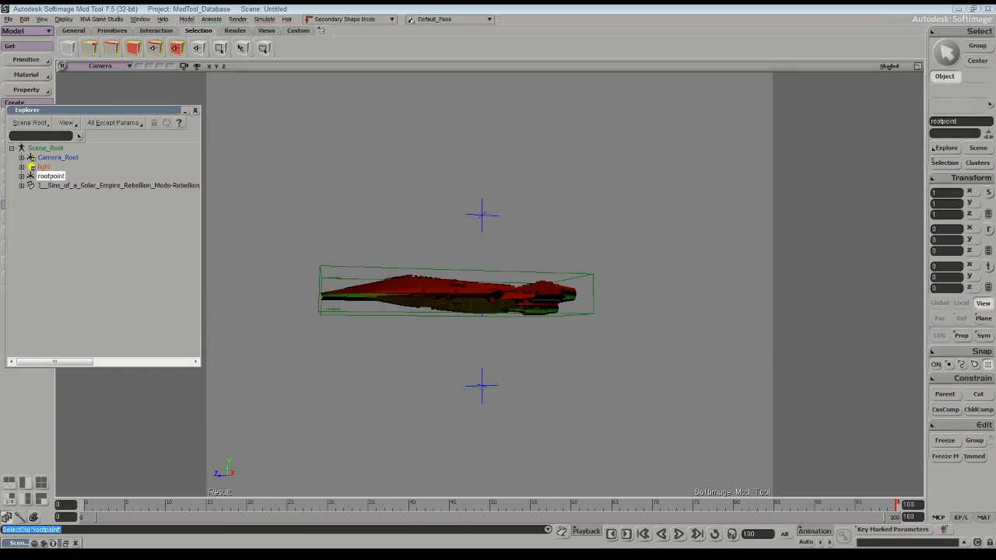
pyautogui.click(22, 176)
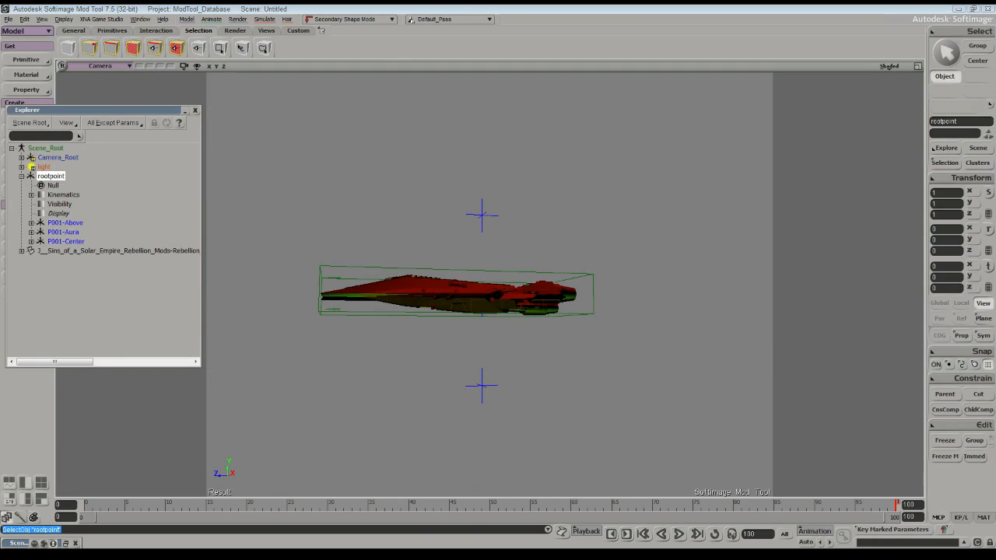
pyautogui.click(65, 223)
pyautogui.click(63, 232)
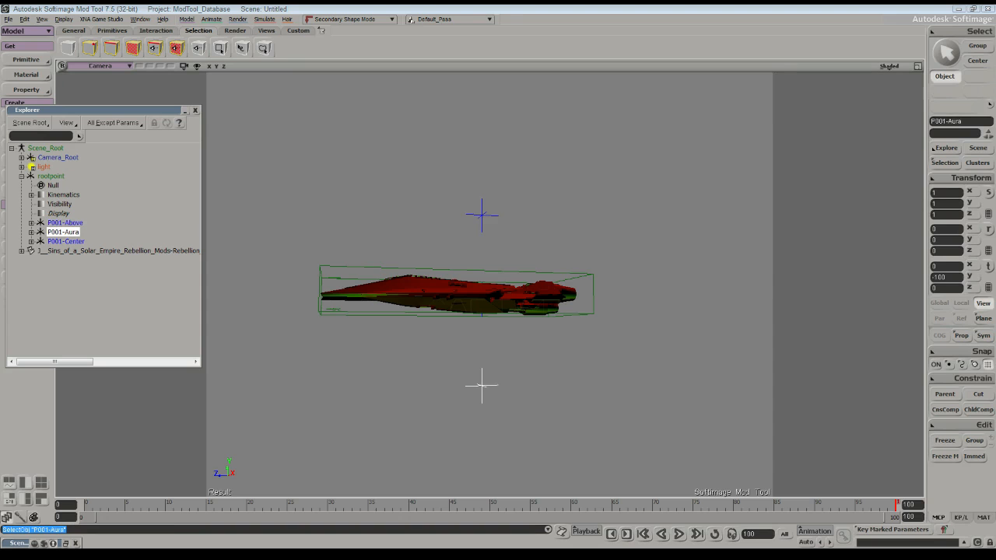
pyautogui.click(65, 242)
pyautogui.moveTo(483, 311)
pyautogui.mouseDown(button='middle')
pyautogui.moveTo(518, 312)
pyautogui.moveTo(498, 307)
pyautogui.mouseUp(button='middle')
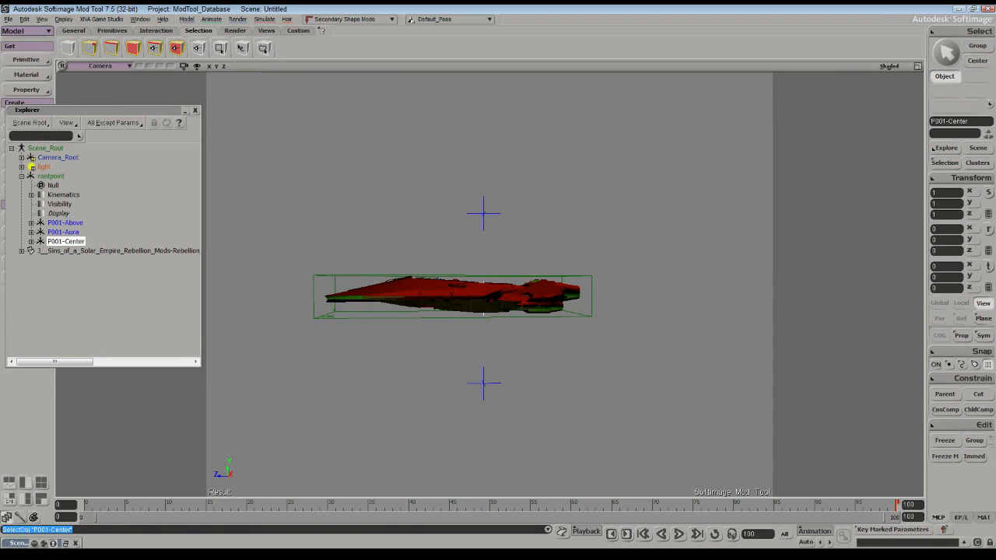
# Lower the P001-Above point's Y position so it sits close to the top of the ship's hull
pyautogui.click(66, 222)
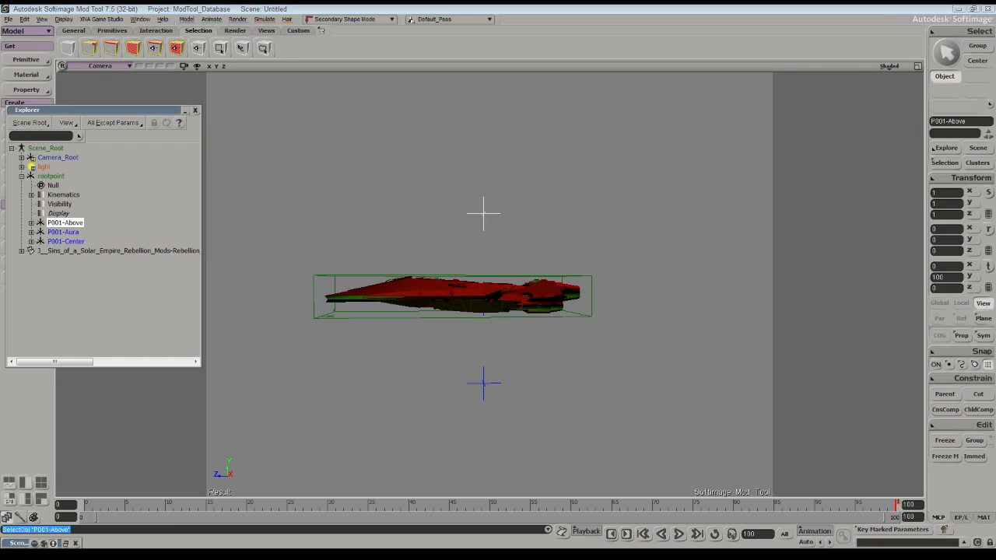
pyautogui.moveTo(940, 277); pyautogui.dragTo(967, 553)
pyautogui.click(93, 251)
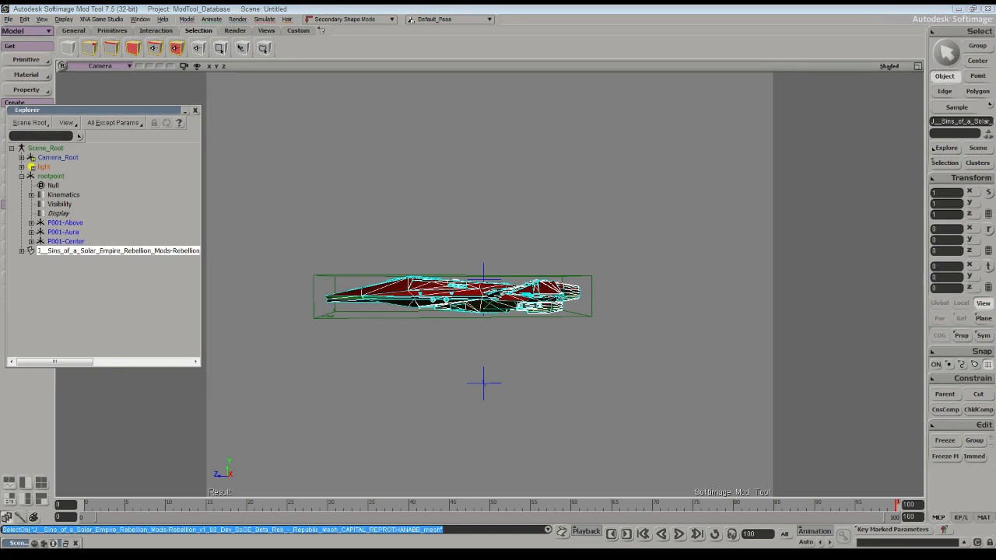
# Set the P001-Aura point's Y position to -22
pyautogui.click(63, 232)
pyautogui.click(940, 277)
pyautogui.click(940, 277)
pyautogui.doubleClick(941, 277)
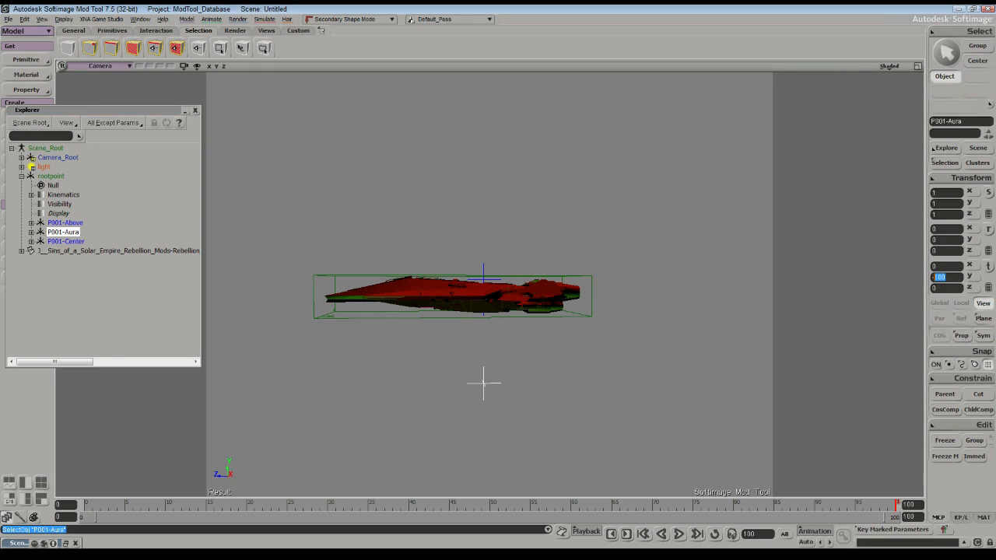
pyautogui.write('-22')
pyautogui.press('Return')
# Delete the light from the scene
pyautogui.moveTo(491, 285); pyautogui.dragTo(537, 331, button='right')
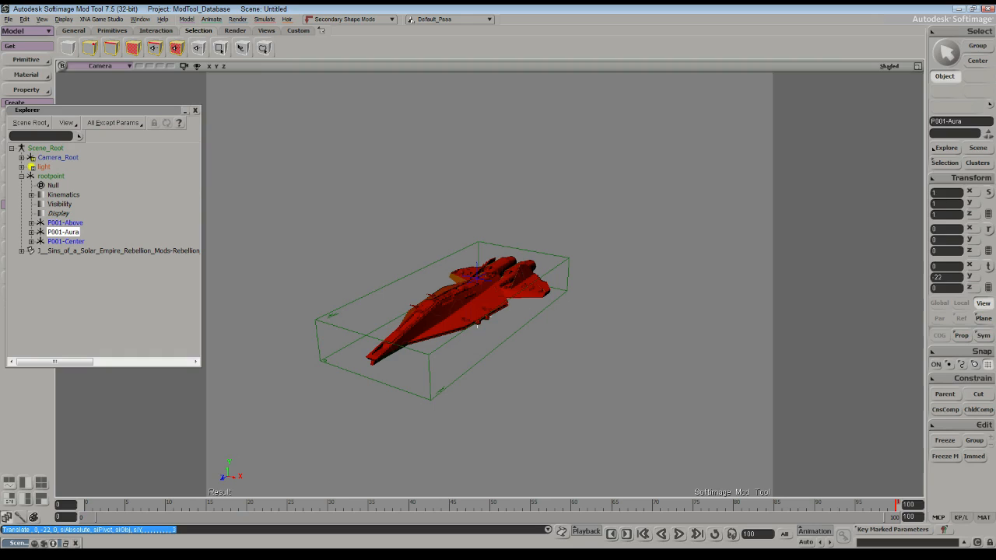
pyautogui.click(477, 327)
pyautogui.click(31, 166)
pyautogui.press('Delete')
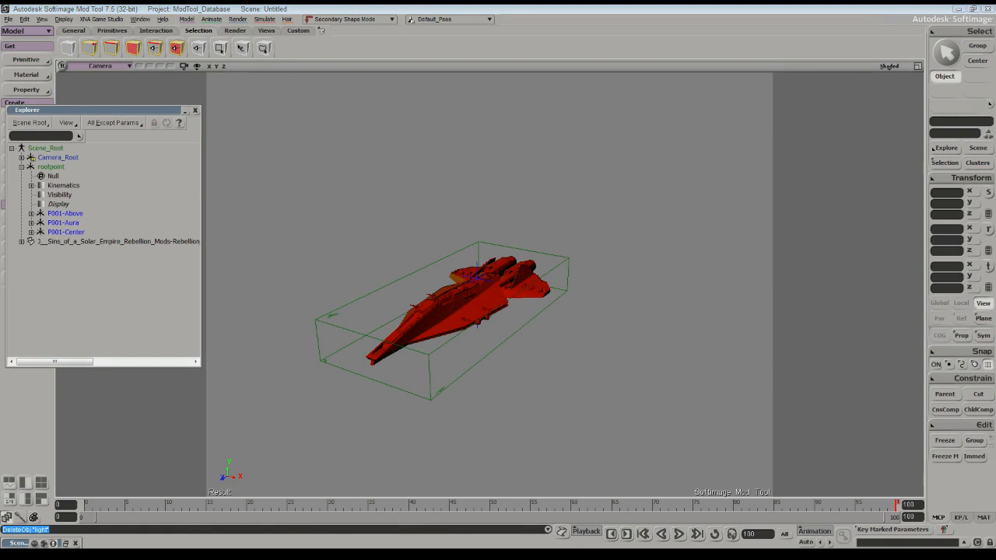
# Set up a dotXSI export of Scene_Root in version 3.6, without NURBS surfaces or curves and with Export Scene Root When No Selection enabled
pyautogui.click(46, 148)
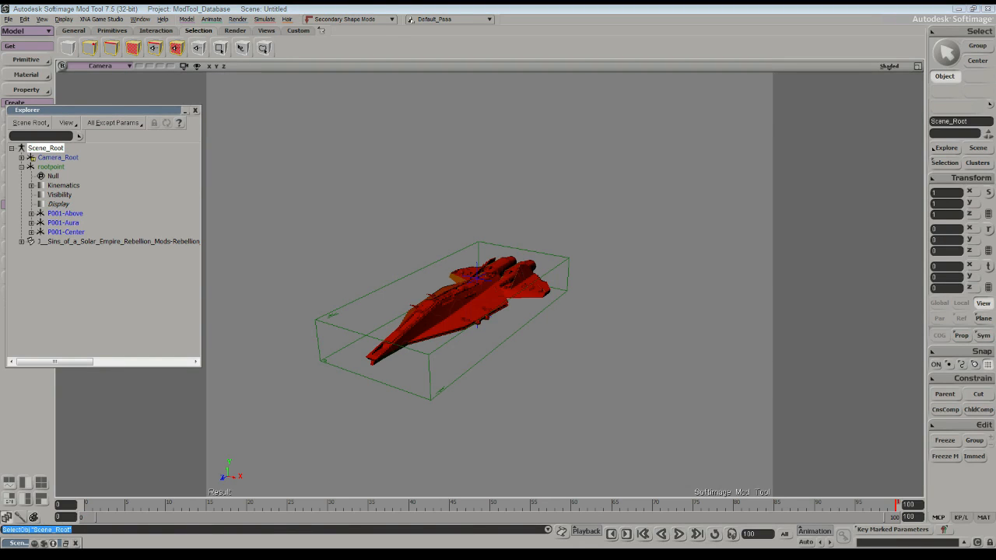
pyautogui.click(7, 19)
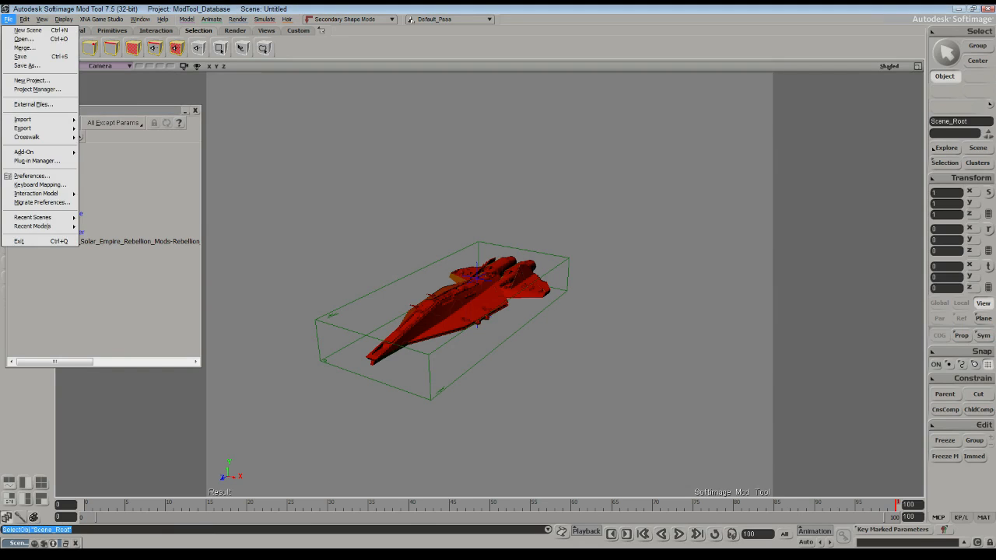
pyautogui.moveTo(24, 127)
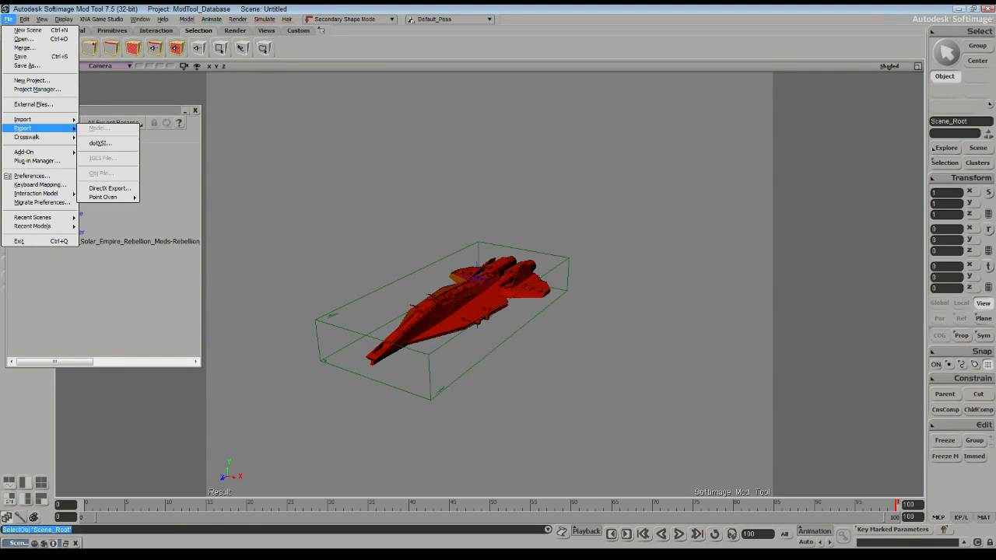
pyautogui.click(100, 144)
pyautogui.click(590, 241)
pyautogui.click(575, 259)
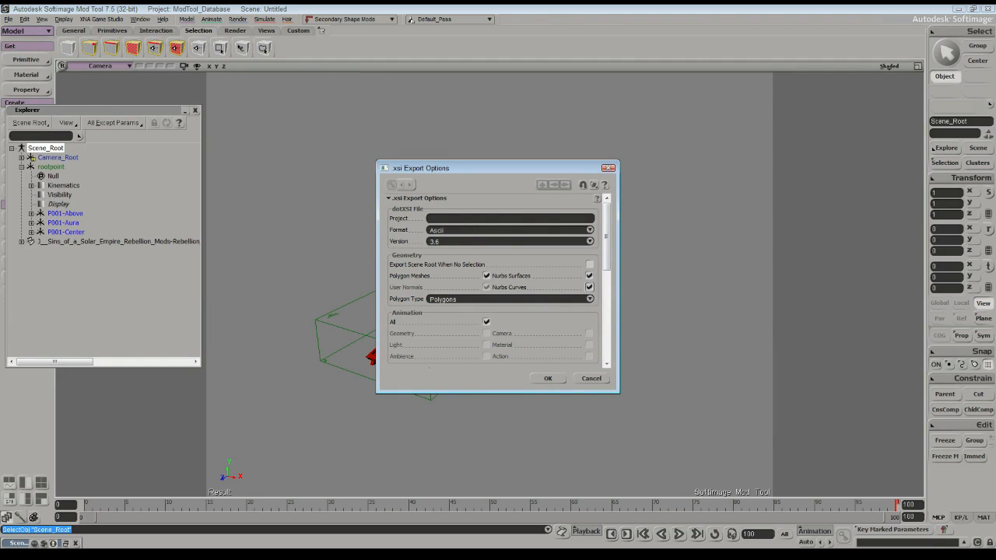
pyautogui.click(589, 287)
pyautogui.click(589, 276)
pyautogui.click(589, 265)
pyautogui.moveTo(607, 237); pyautogui.dragTo(607, 326)
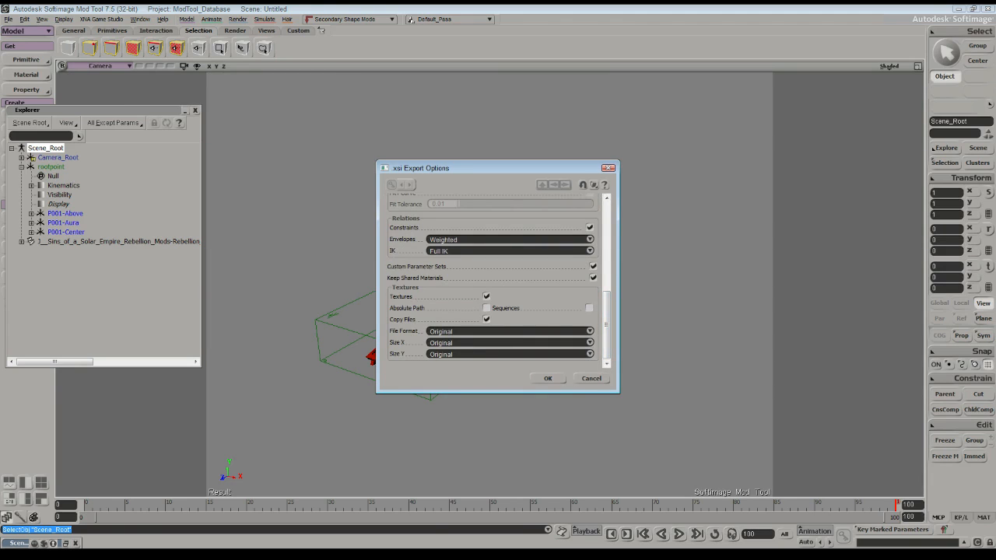
pyautogui.click(548, 379)
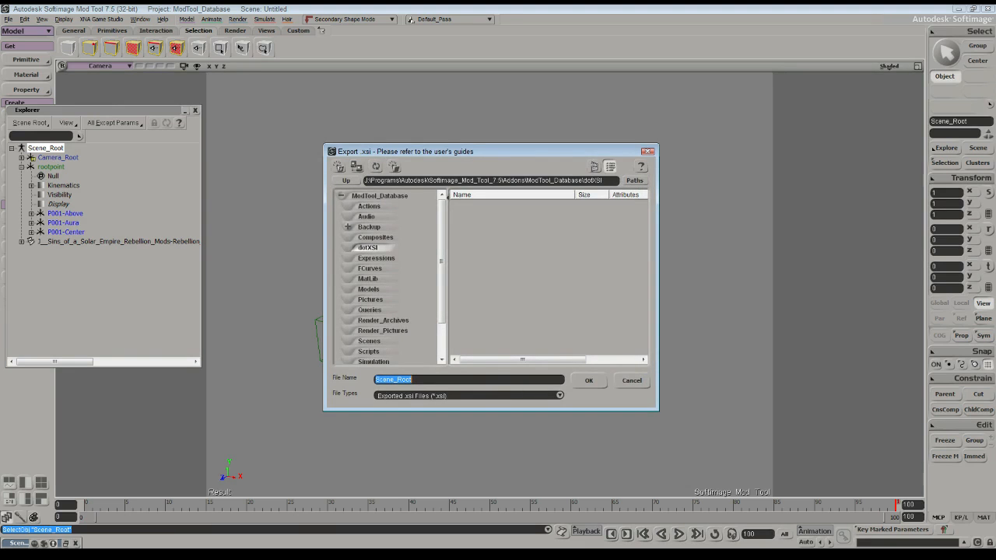
# Export the scene as rothBB-soft into the SoGE Fixed Models folder and dismiss the notice
pyautogui.write('rothana')
pyautogui.press('BackSpace')
pyautogui.press('BackSpace')
pyautogui.press('BackSpace')
pyautogui.write('BB-soft')
pyautogui.click(339, 167)
pyautogui.click(404, 266)
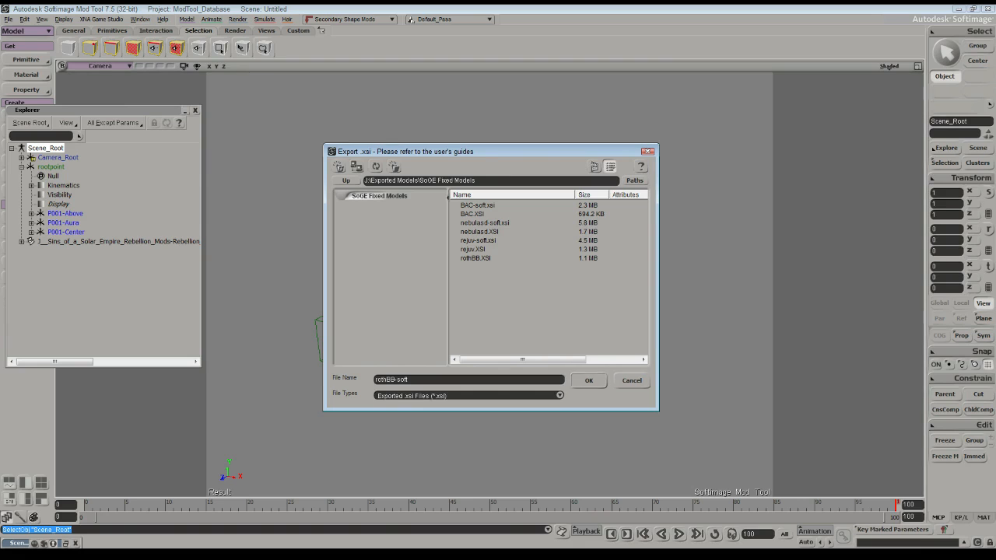
pyautogui.click(590, 381)
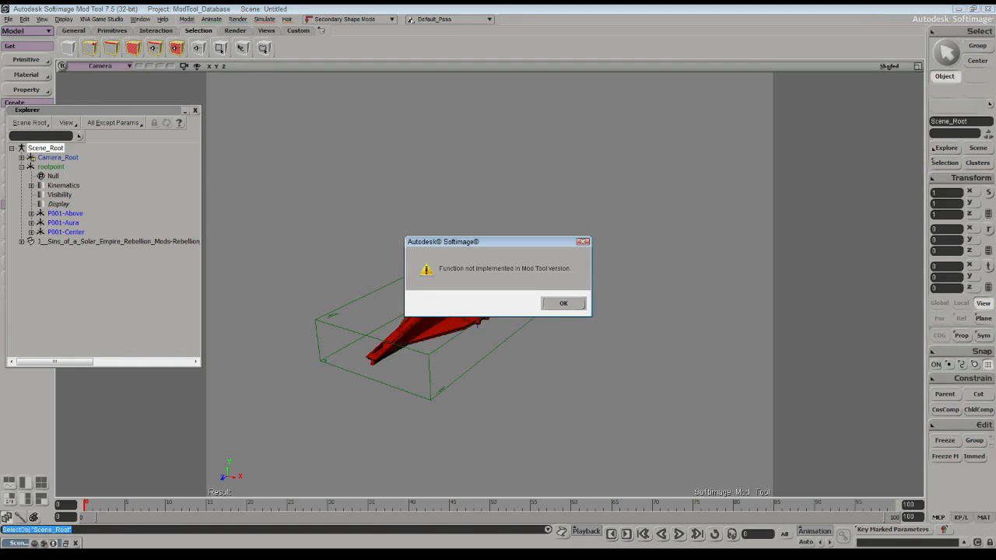
pyautogui.press('Return')
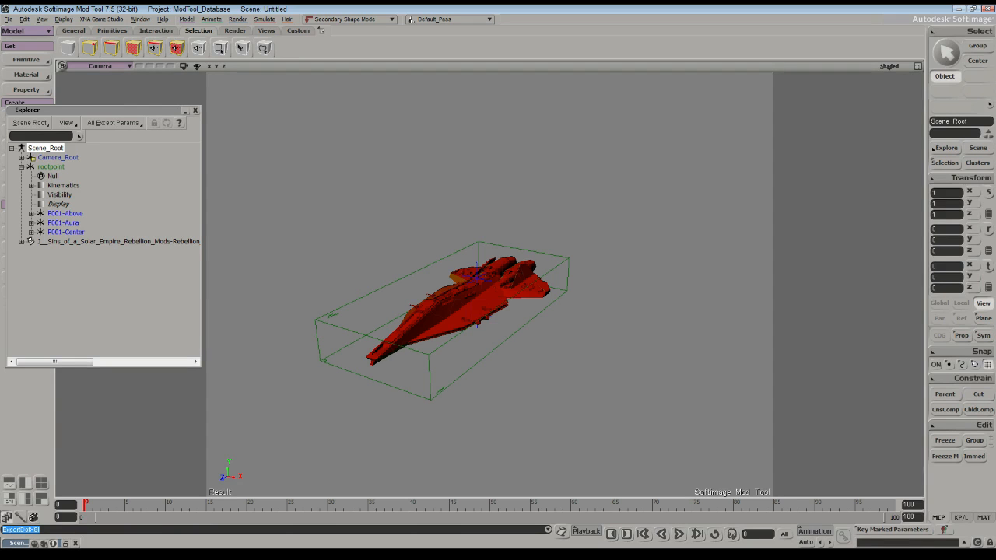
pyautogui.hotkey('alt', 'Tab')
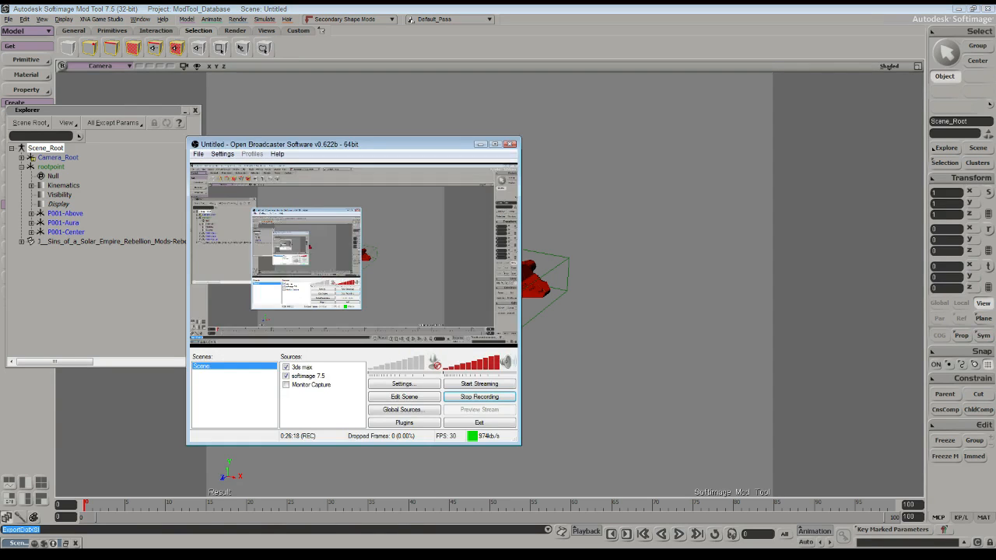